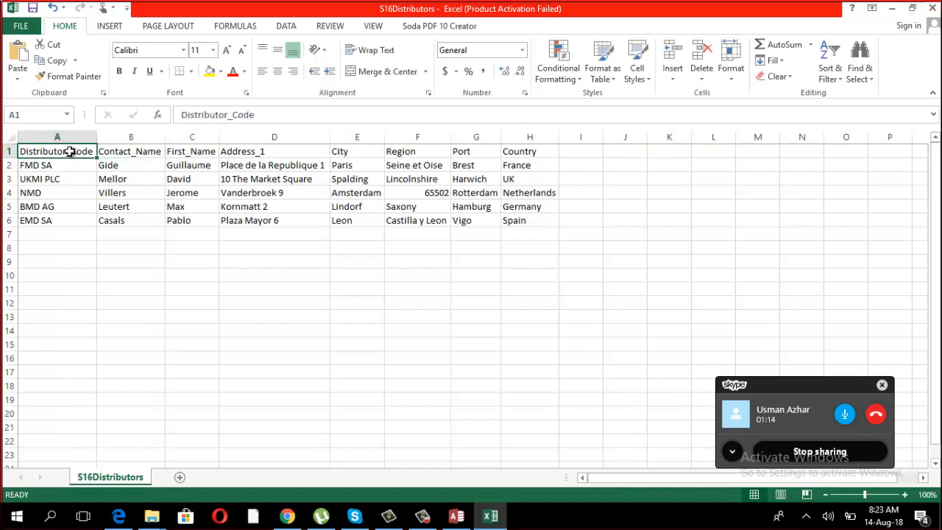
Step: Examine the column headings and the five distributor records in the S16Distributors sheet
click(124, 154)
click(187, 152)
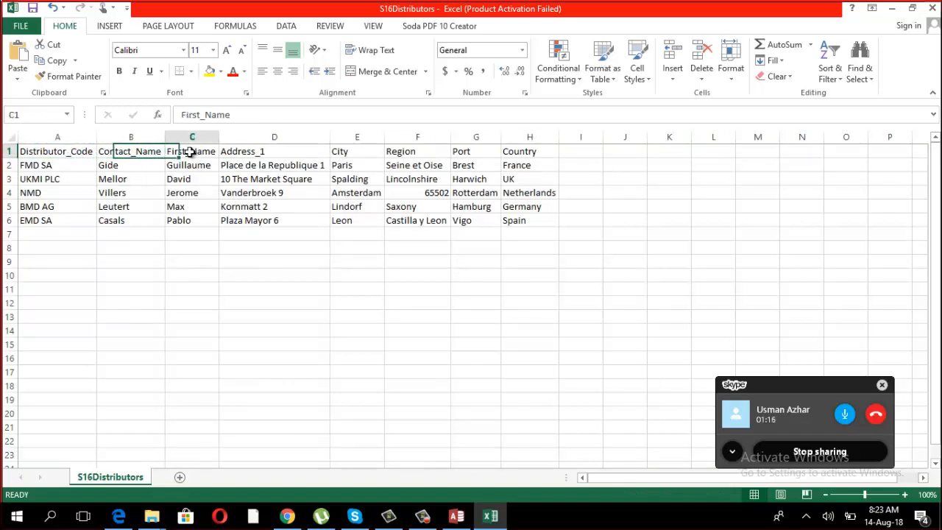
click(287, 152)
click(357, 151)
click(399, 151)
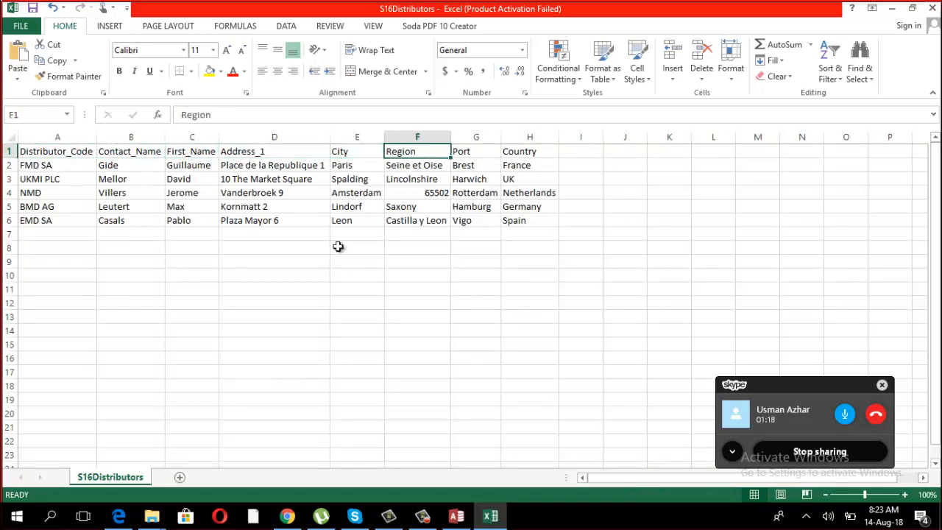
drag(44, 164, 512, 221)
Step: Open the S16CARS file from the 0417_2_SourceFiles folder and auto-fit all its column widths
click(153, 512)
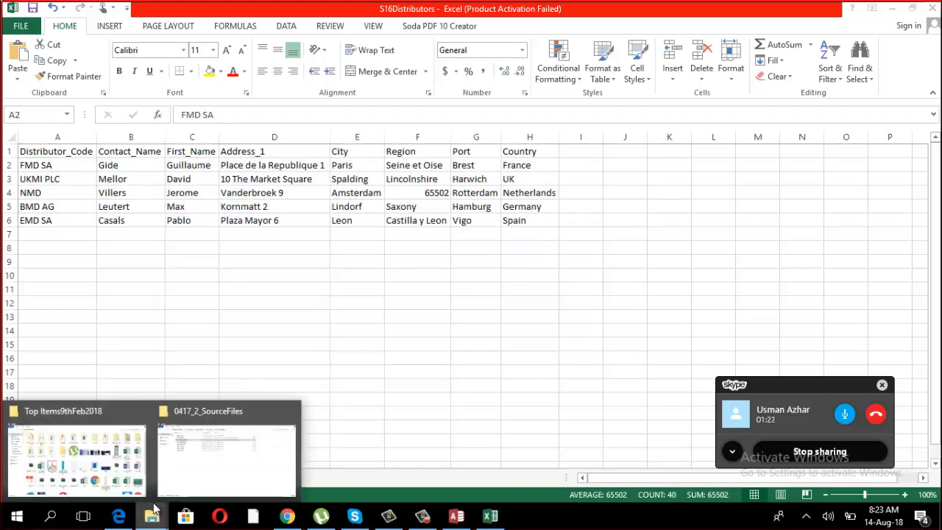
click(207, 449)
click(207, 100)
double_click(207, 100)
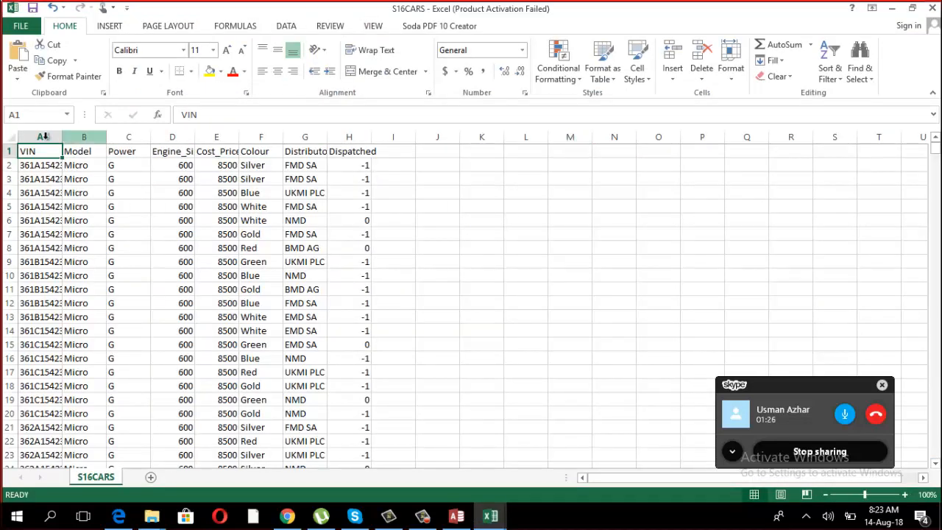
click(11, 135)
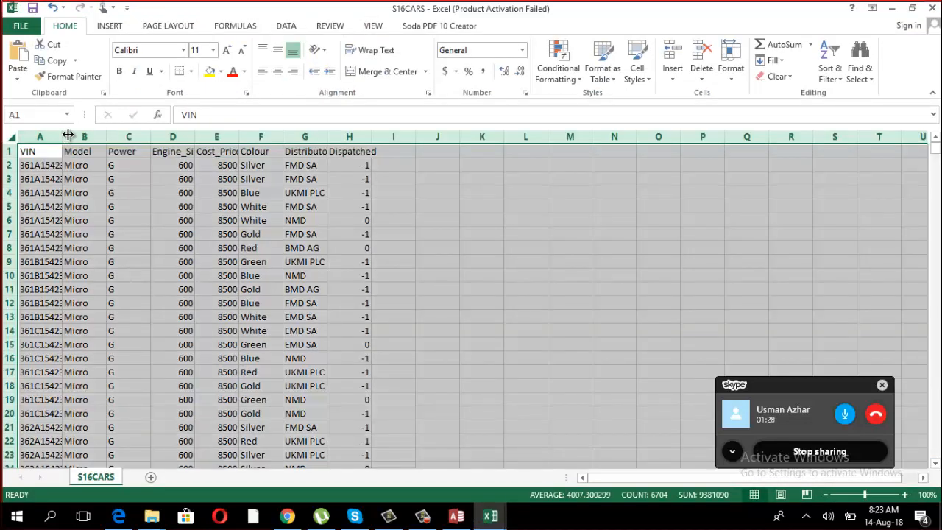
double_click(67, 137)
Step: Examine the field headings in row 1 of S16CARS, from VIN to Cost_Price
click(11, 151)
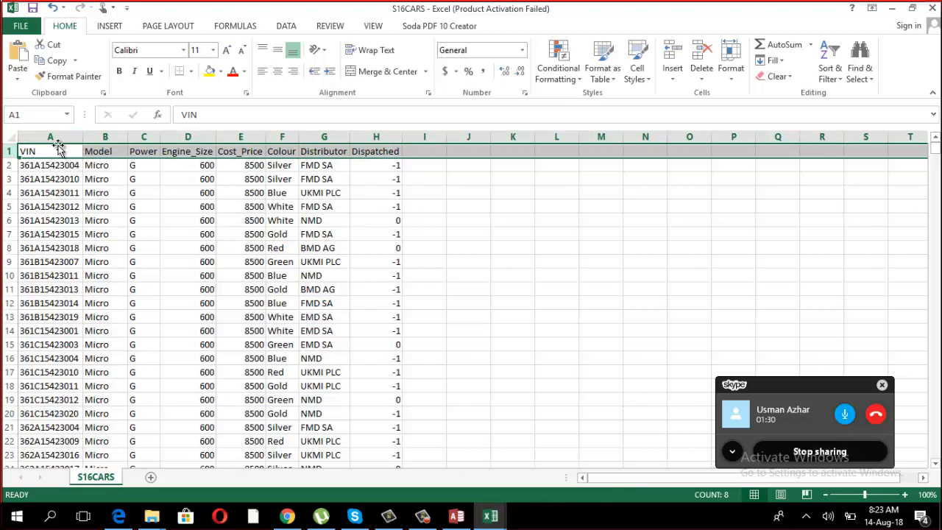
click(58, 150)
click(103, 150)
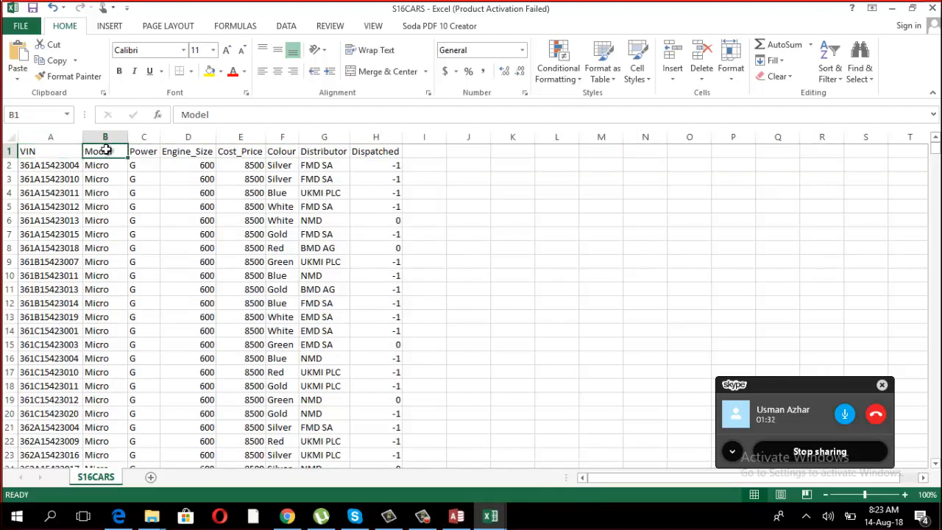
click(148, 150)
click(184, 152)
click(249, 152)
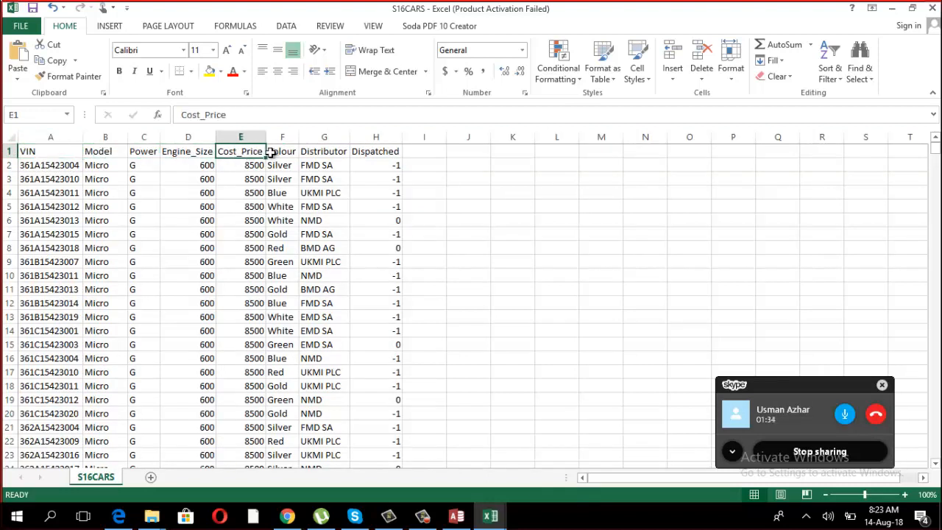
Step: Compare the distributor codes in A2:A6 of S16Distributors with the Distributor values in G2:G22 of S16CARS
click(490, 515)
click(425, 464)
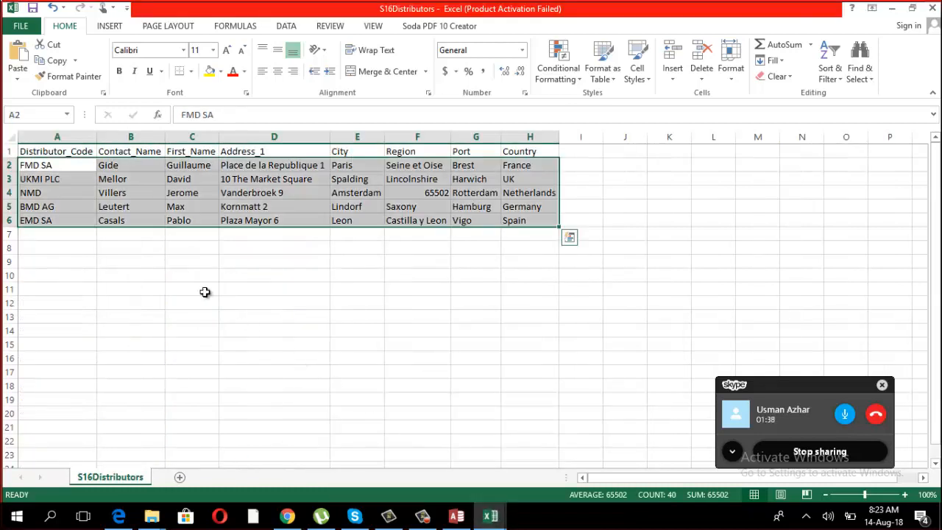
click(157, 206)
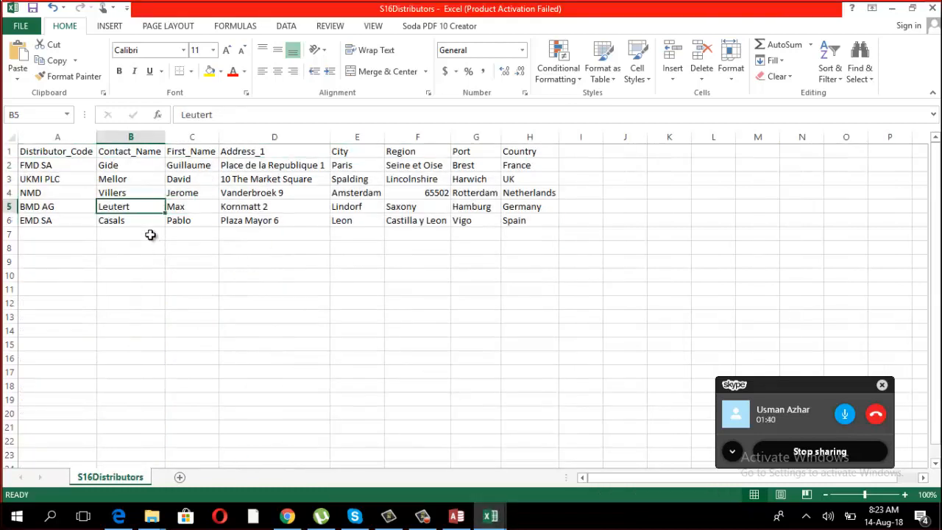
drag(79, 160, 76, 218)
click(492, 518)
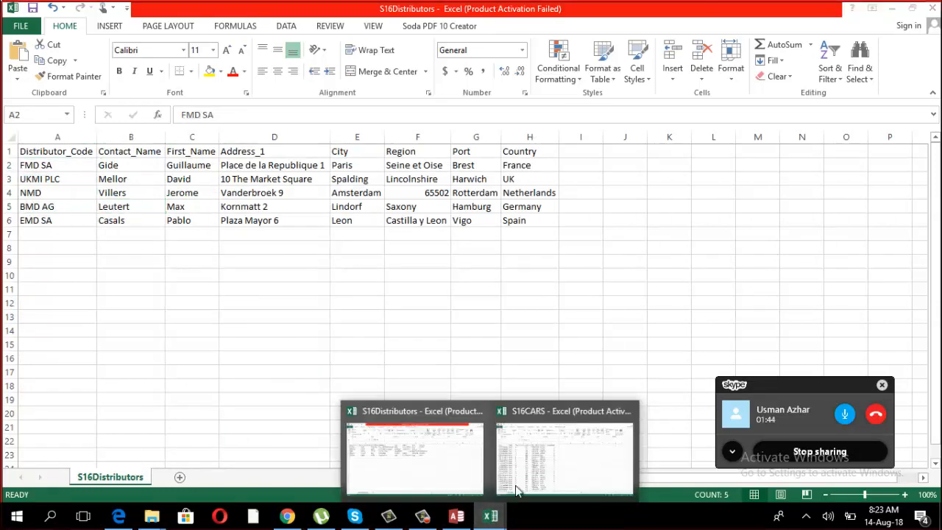
click(527, 463)
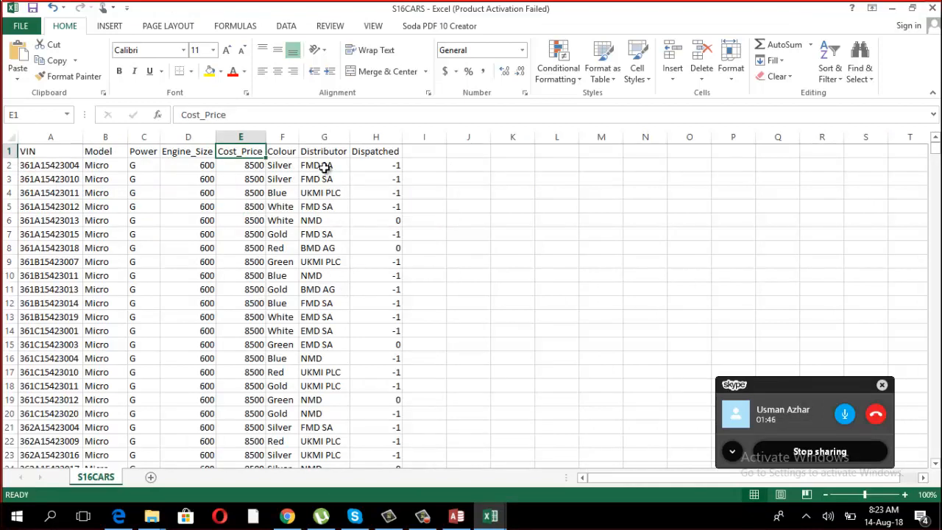
drag(325, 168, 328, 434)
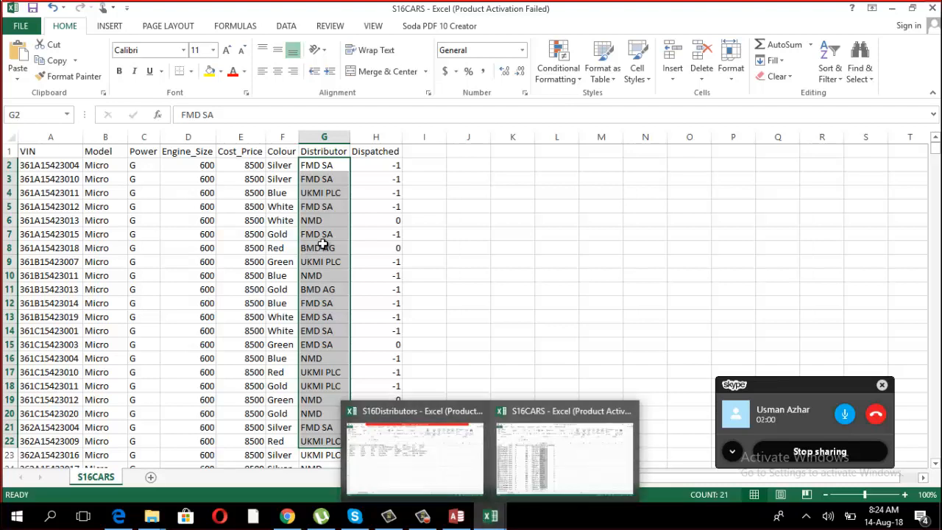
Step: Return to S16Distributors and check the FMD SA record in row 2
click(389, 477)
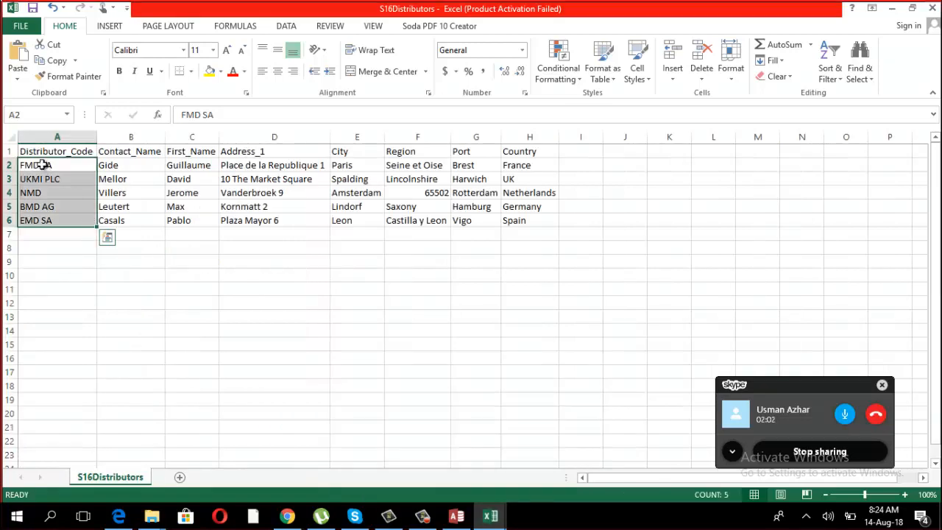
click(42, 165)
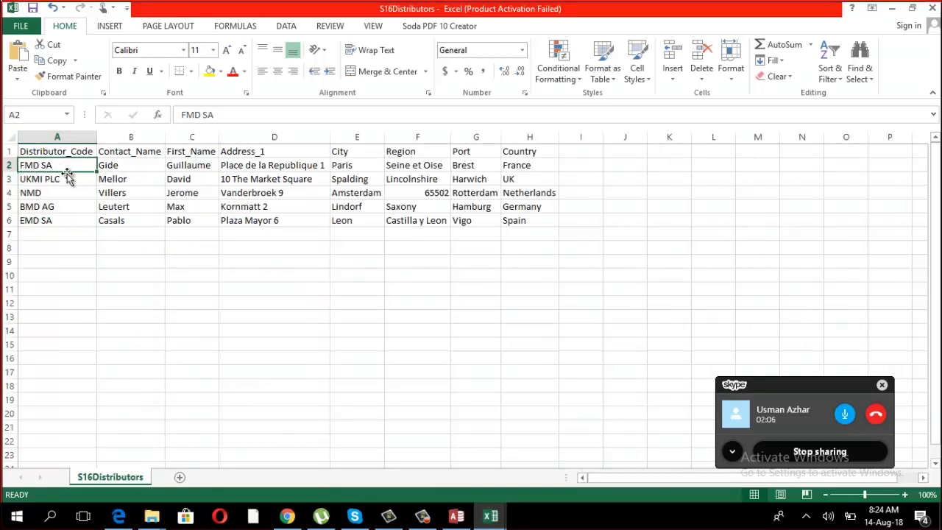
click(10, 165)
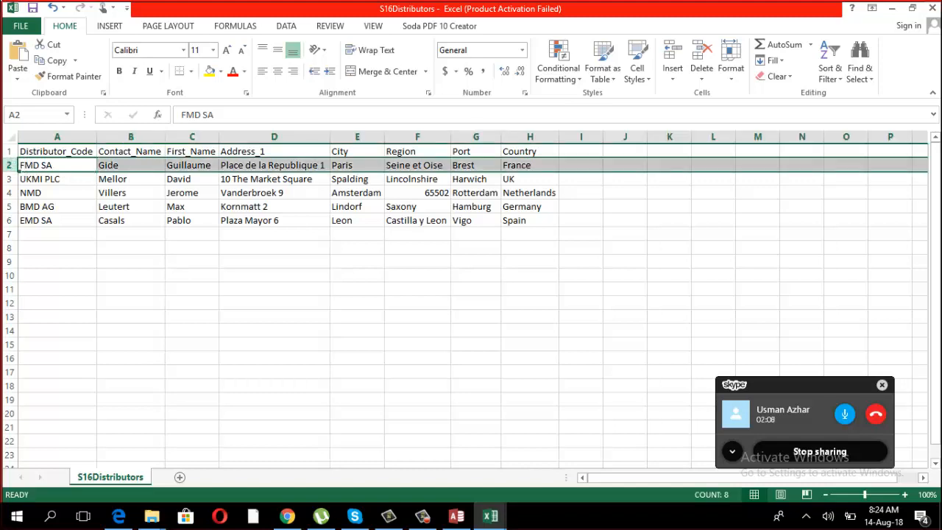
Step: Examine how distributor codes such as FMD SA and EMD SA repeat across the car records in S16CARS
mouse_move(491, 515)
click(553, 457)
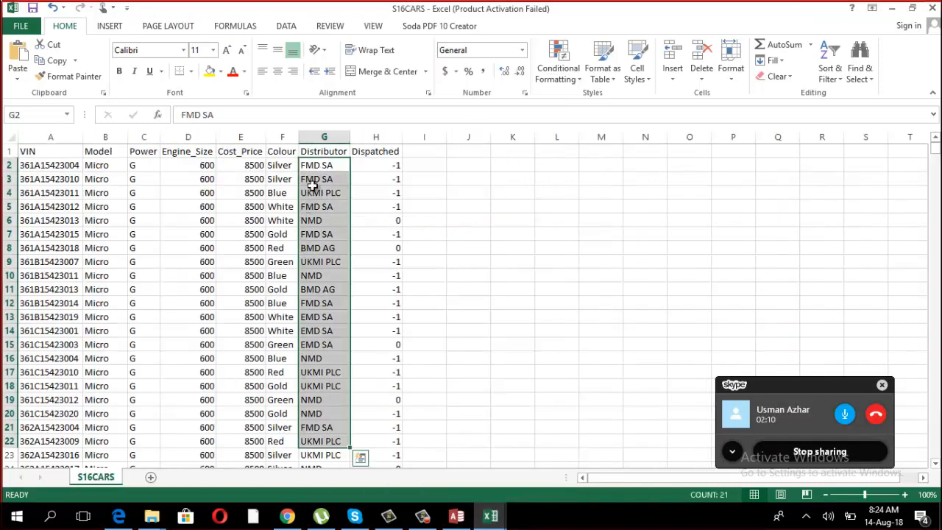
click(326, 163)
click(340, 306)
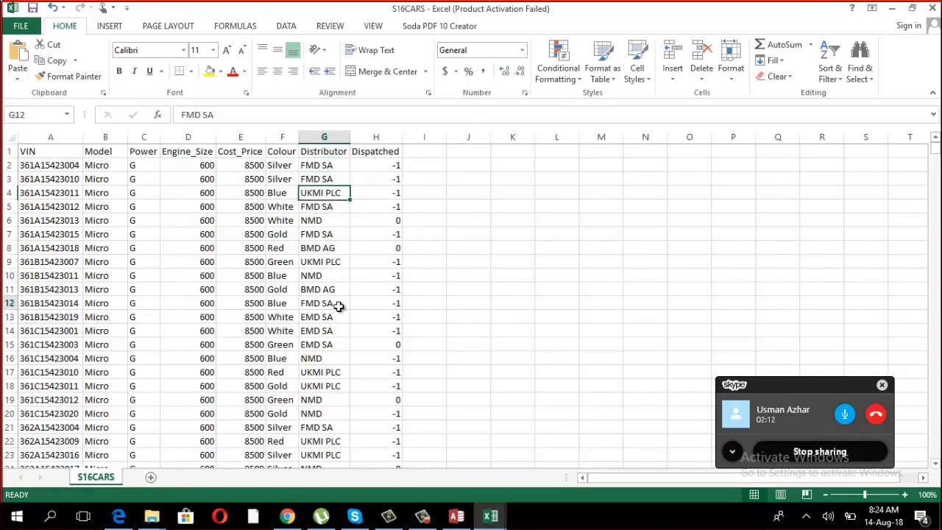
click(326, 320)
click(327, 330)
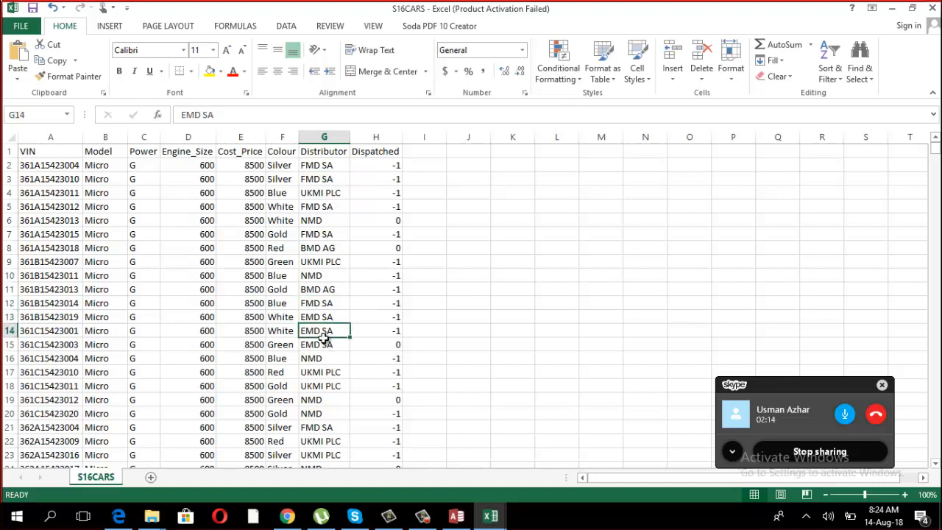
click(325, 343)
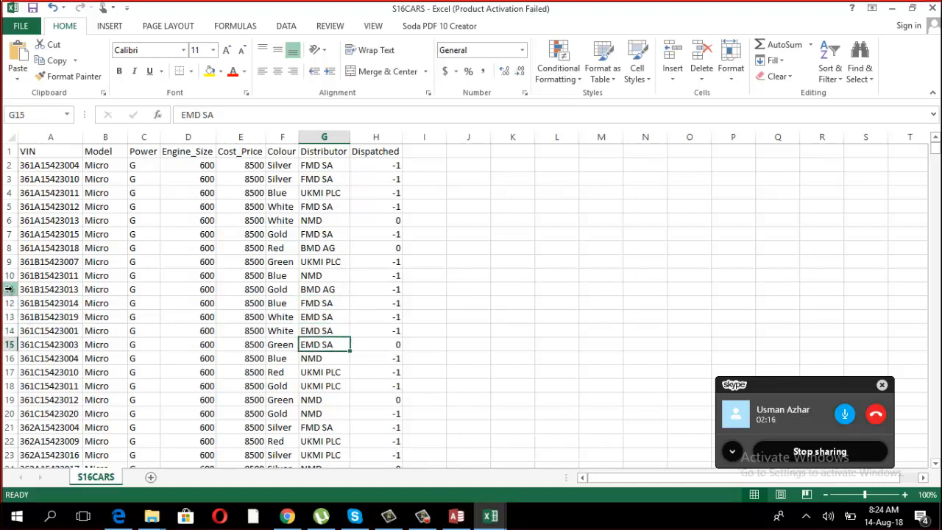
drag(10, 289, 10, 331)
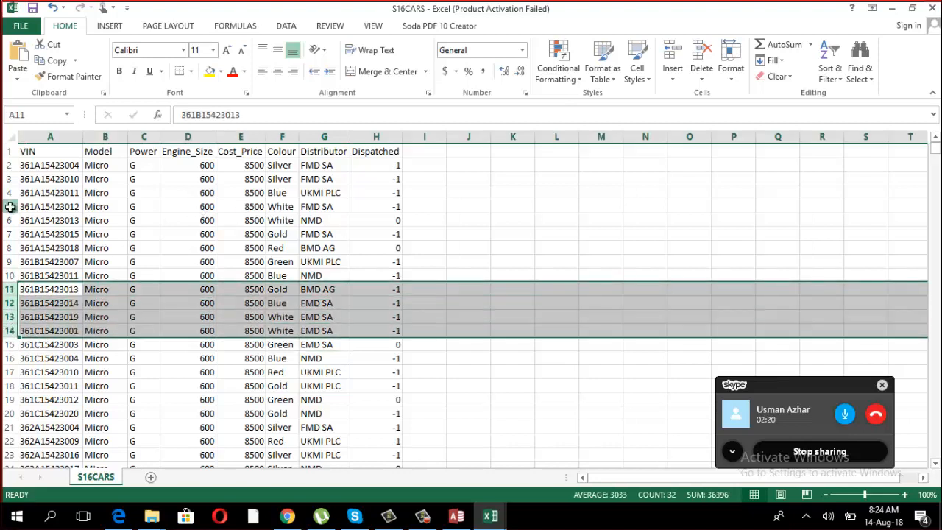
click(5, 207)
click(5, 166)
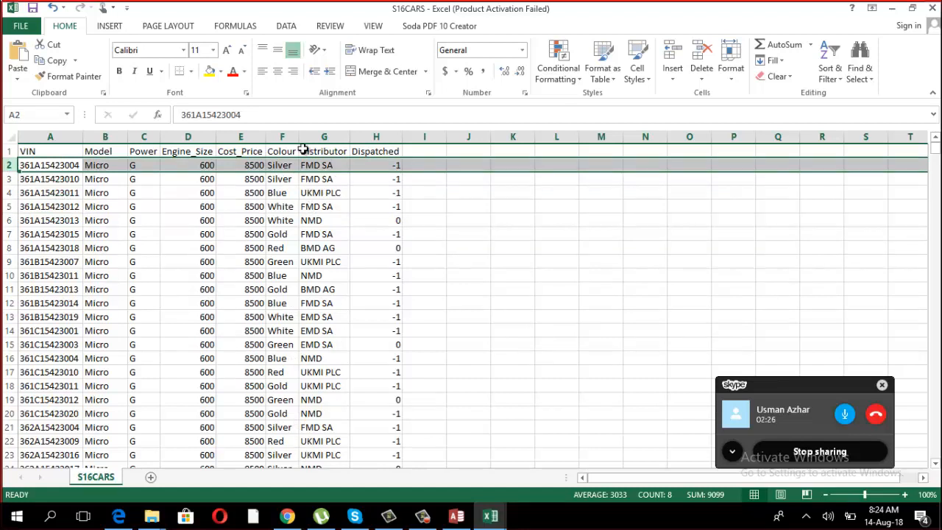
Step: Compare the whole Distributor_Code column of S16Distributors with the whole Distributor column of S16CARS
mouse_move(491, 516)
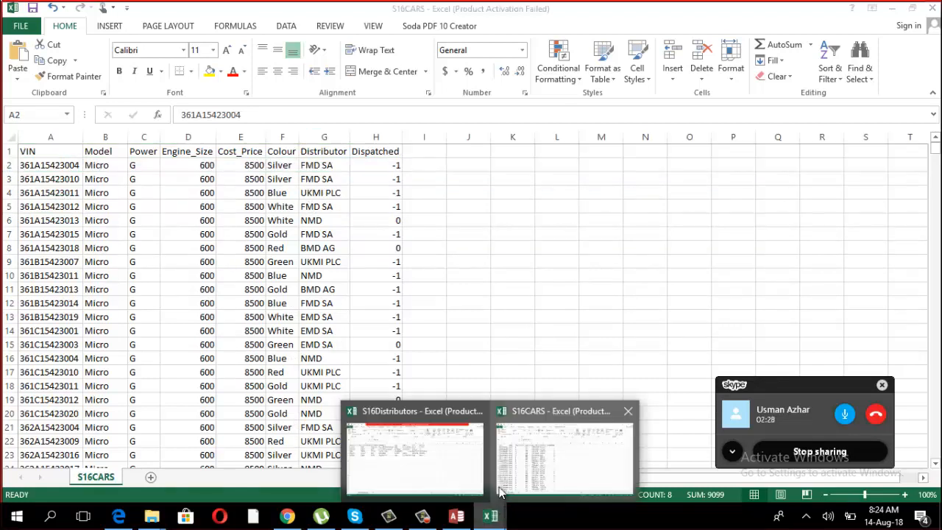
click(438, 456)
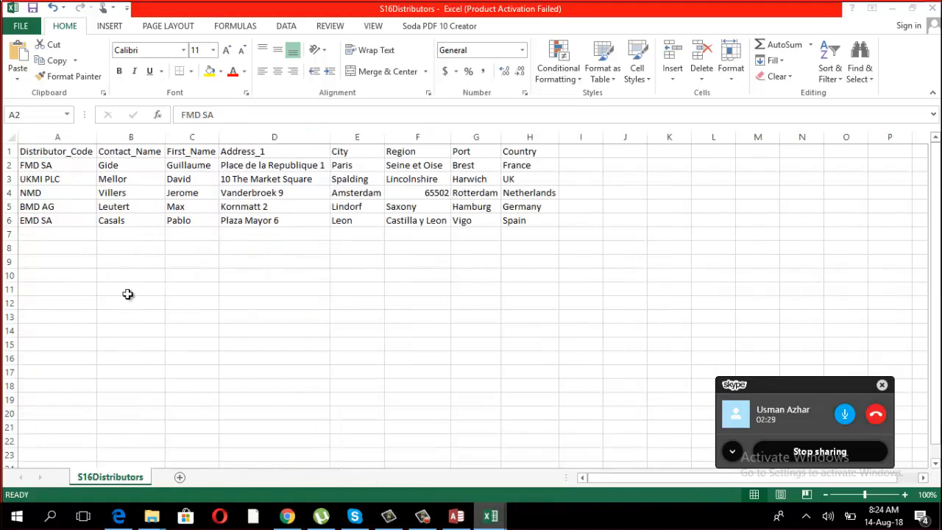
click(59, 148)
click(68, 132)
mouse_move(490, 516)
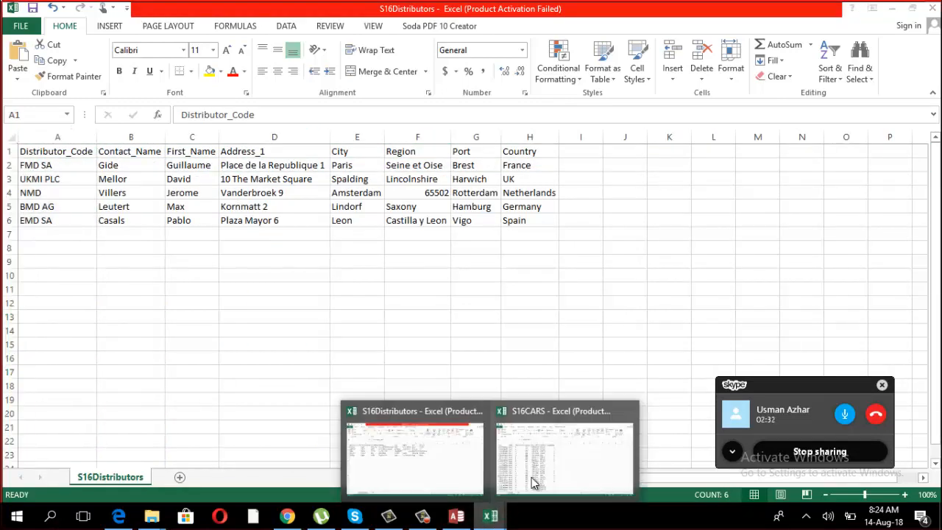
click(523, 473)
click(339, 137)
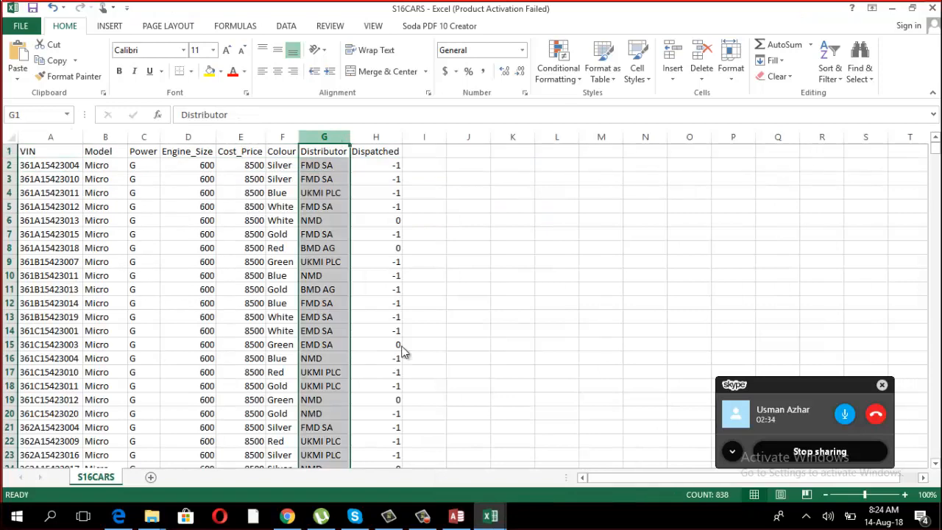
mouse_move(490, 516)
click(435, 452)
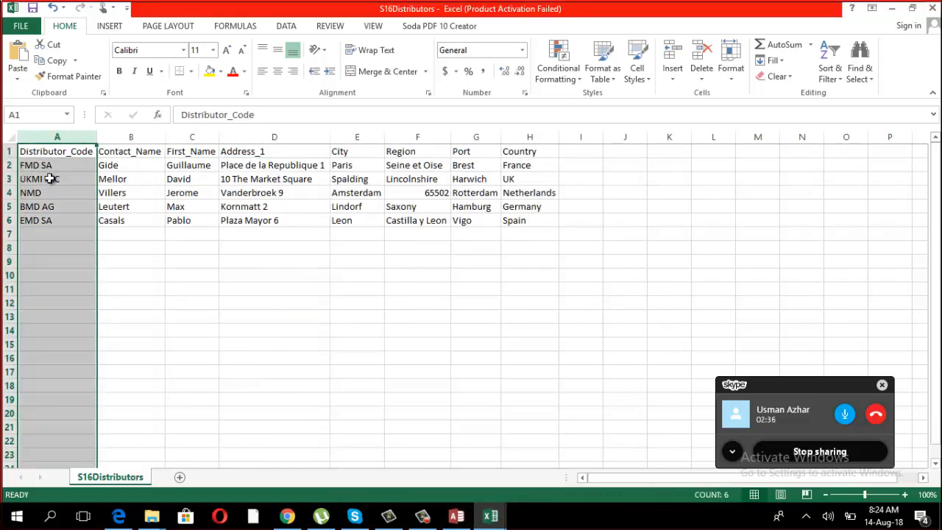
click(536, 477)
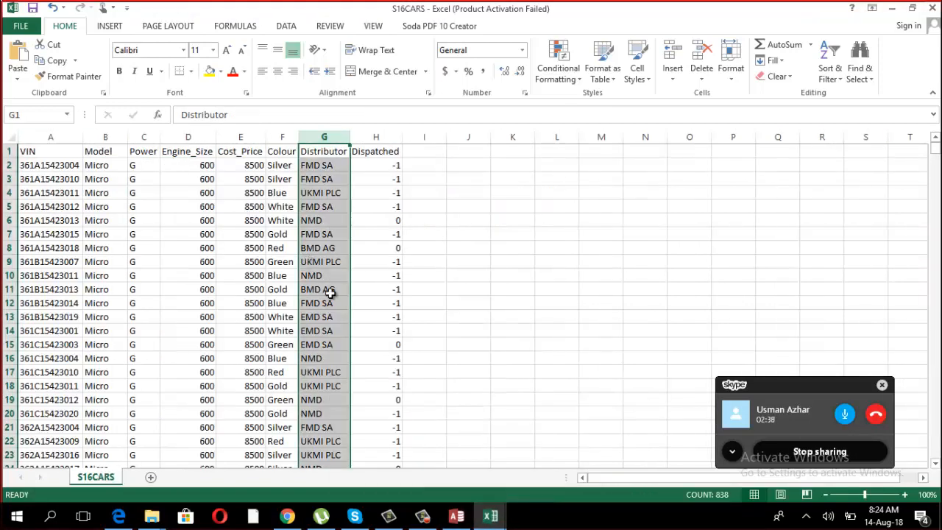
Step: Close the S16Distributors and S16CARS workbooks without saving changes
click(435, 452)
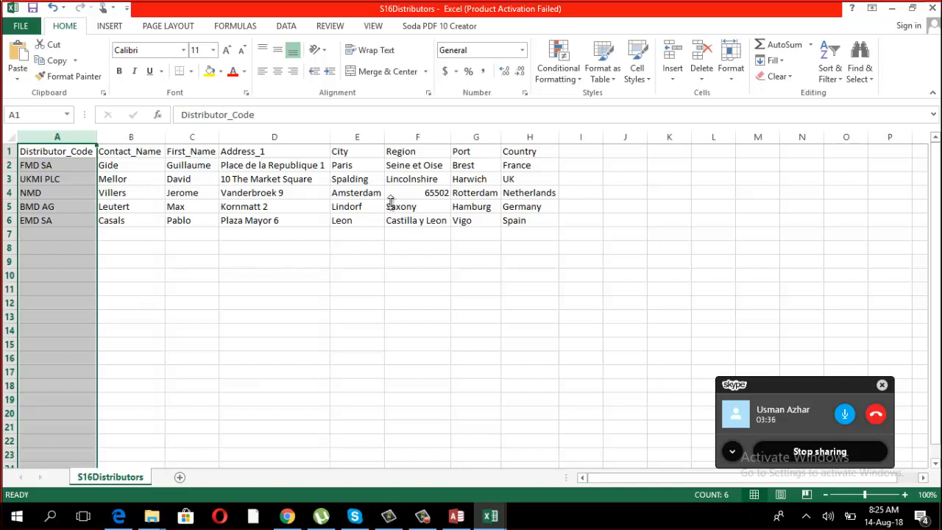
click(642, 279)
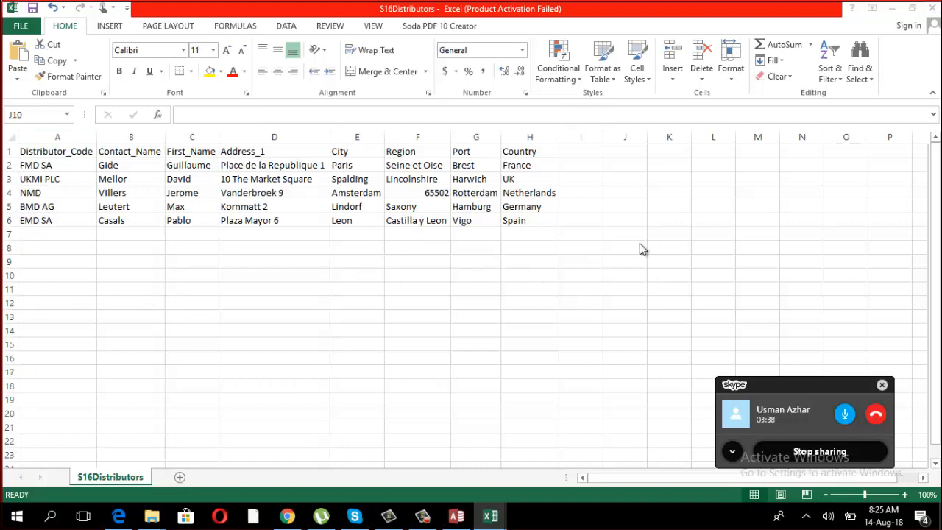
click(721, 307)
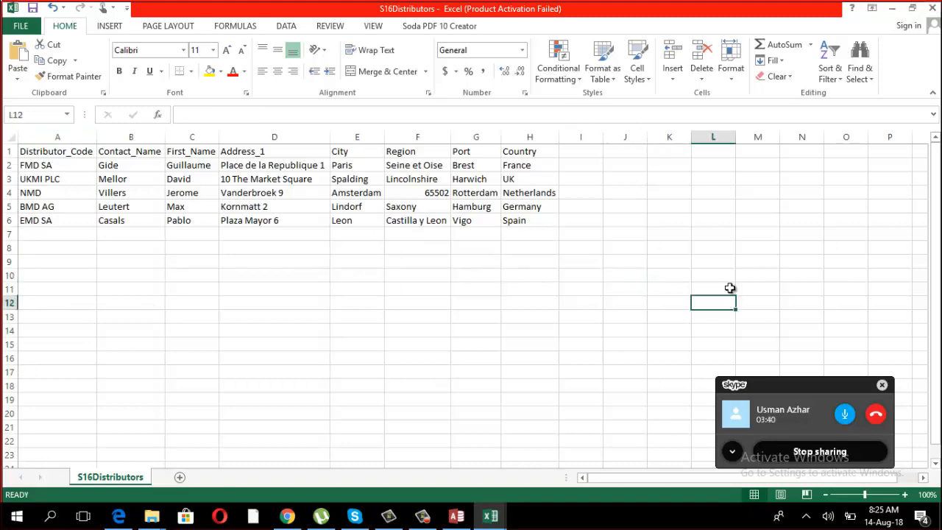
click(929, 8)
click(472, 272)
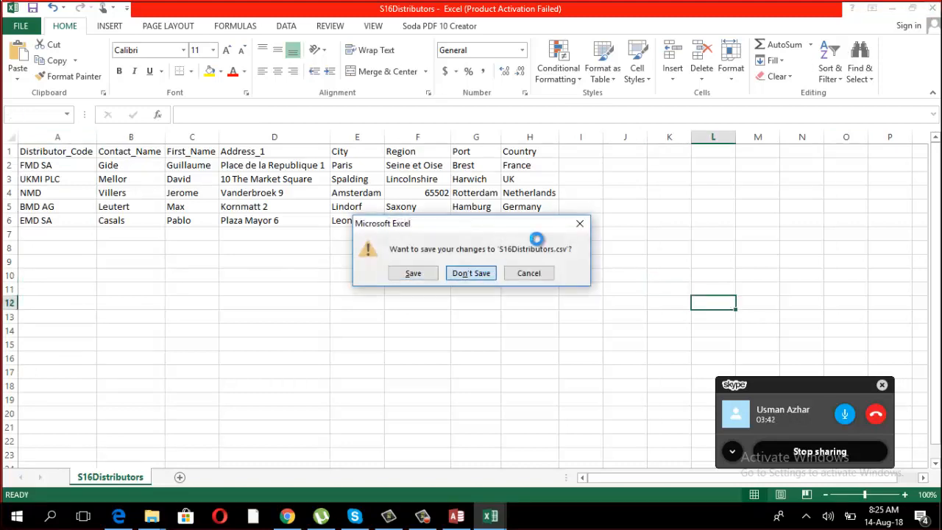
click(929, 9)
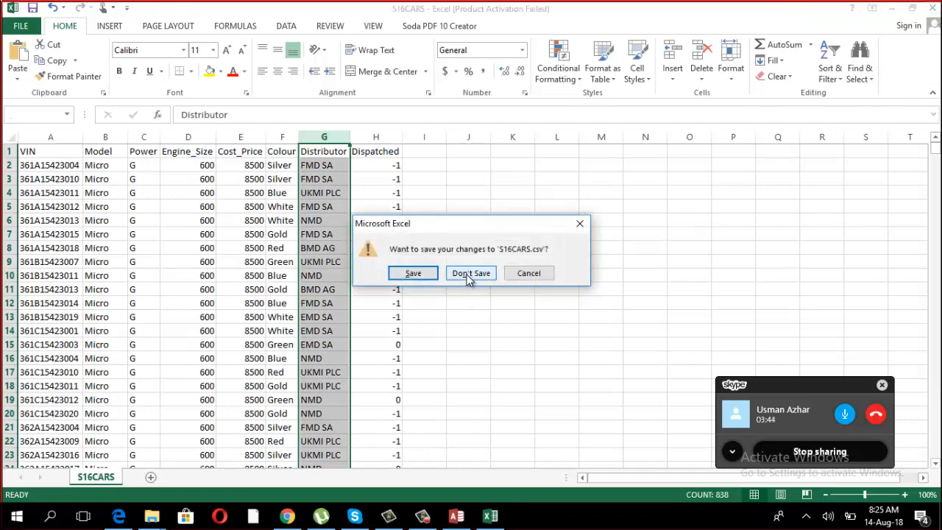
click(469, 274)
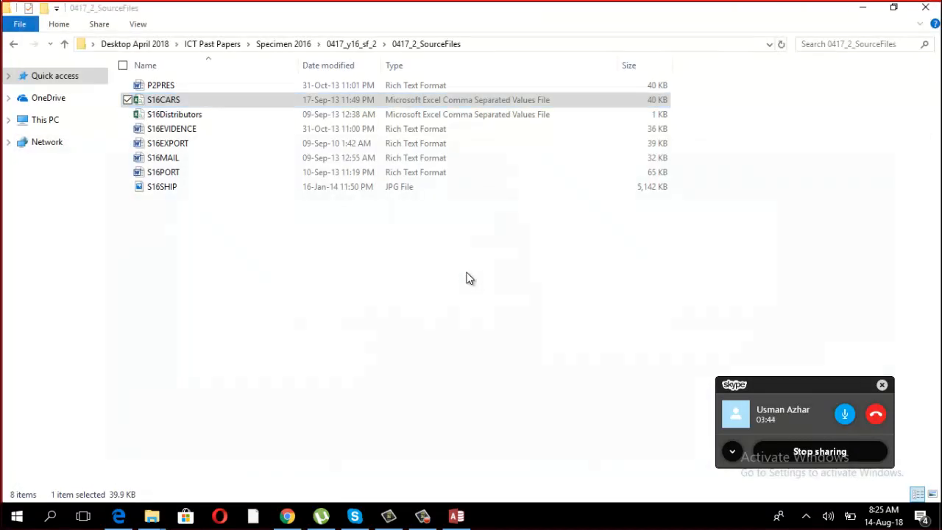
Step: Switch to the Database18 database in Access
click(471, 380)
click(455, 516)
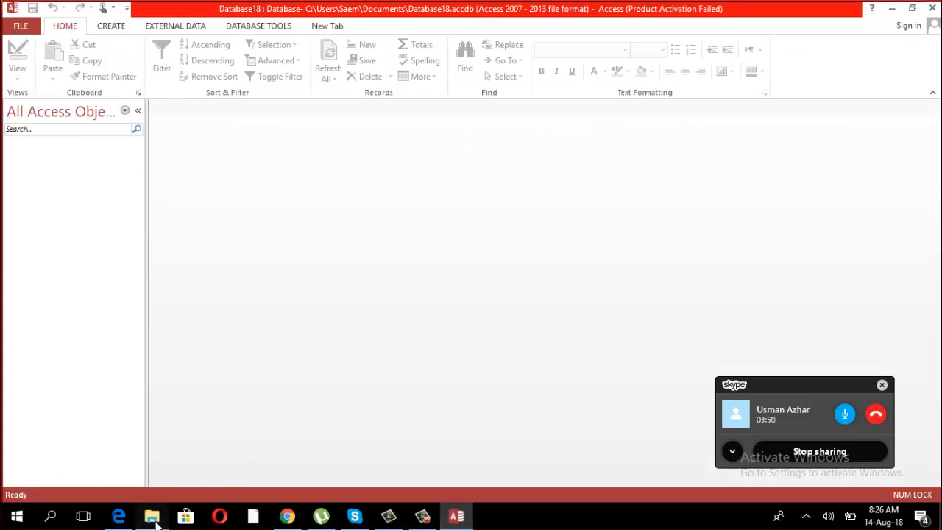
Step: Copy the full path of the 0417_2_SourceFiles folder in File Explorer and return to the Access database
mouse_move(152, 517)
click(177, 455)
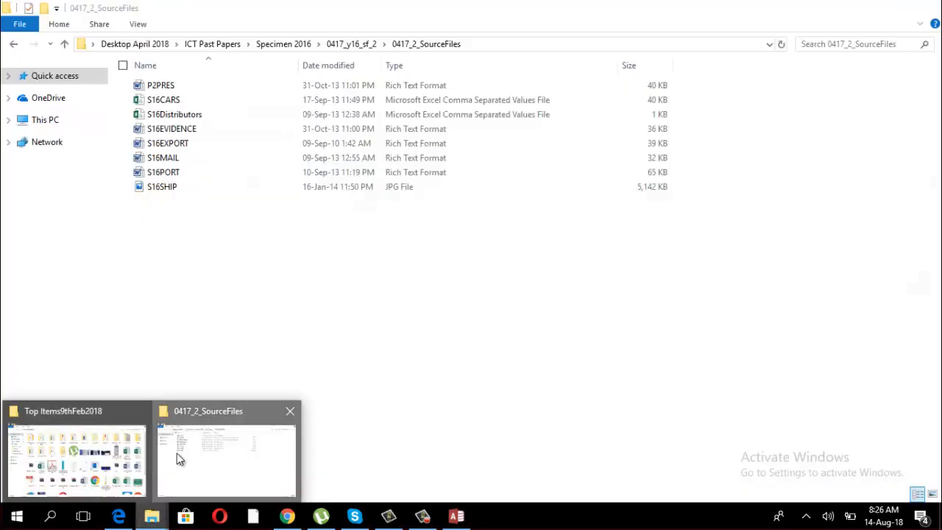
click(483, 42)
right_click(483, 42)
click(402, 87)
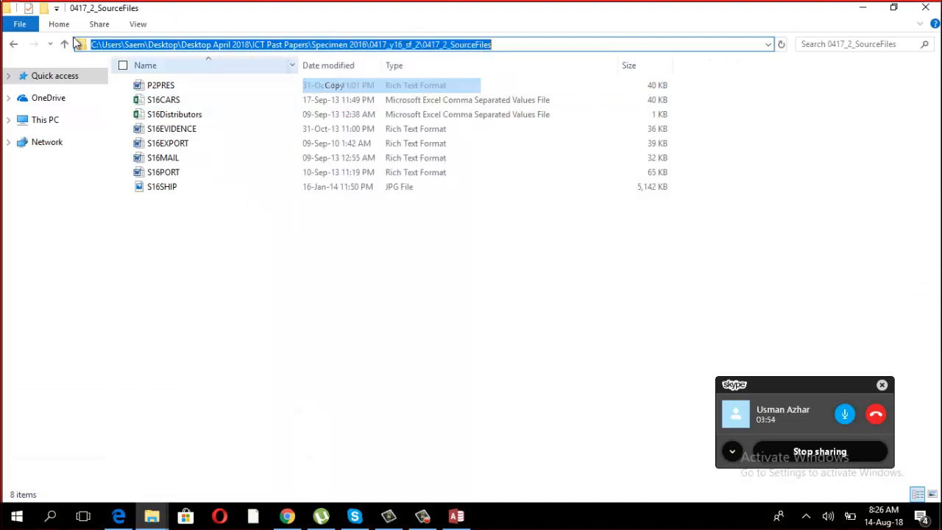
click(456, 517)
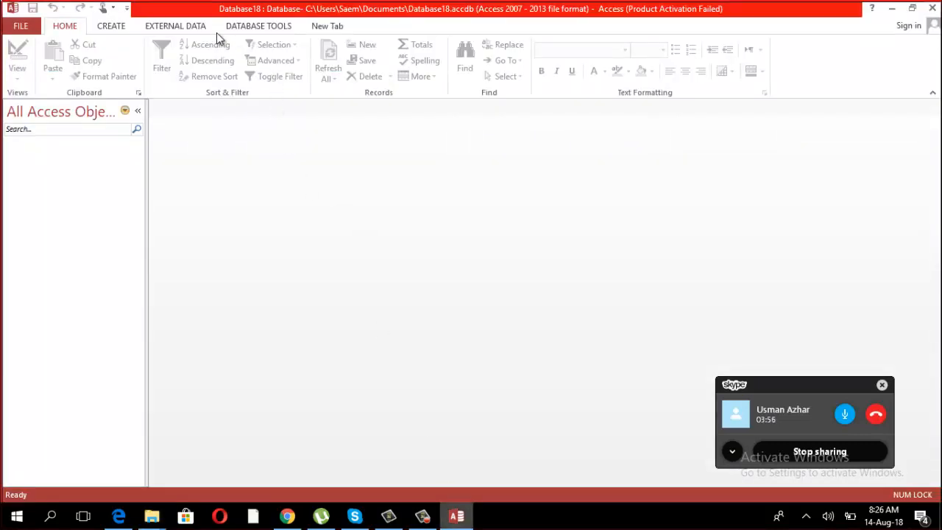
Step: Start a text file import of S16CARS from the 0417_2_SourceFiles folder into a new table in the current database
click(183, 27)
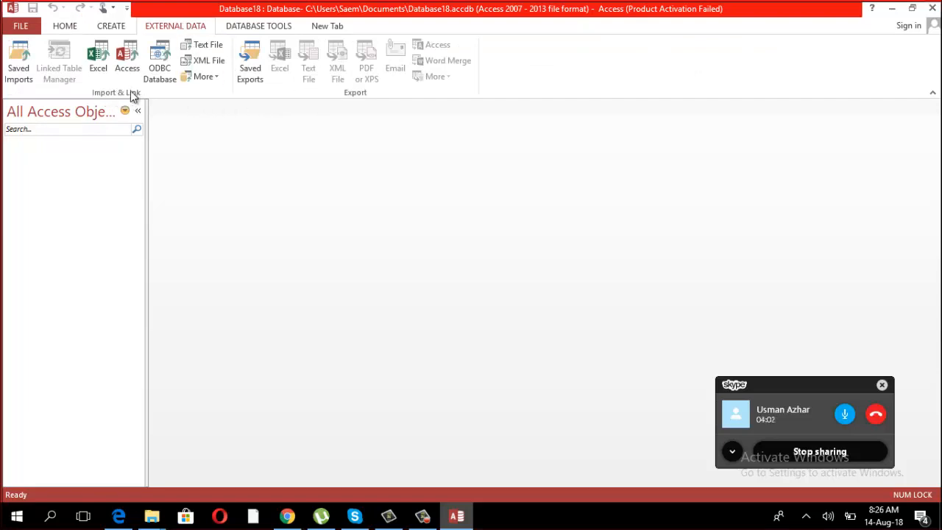
click(212, 48)
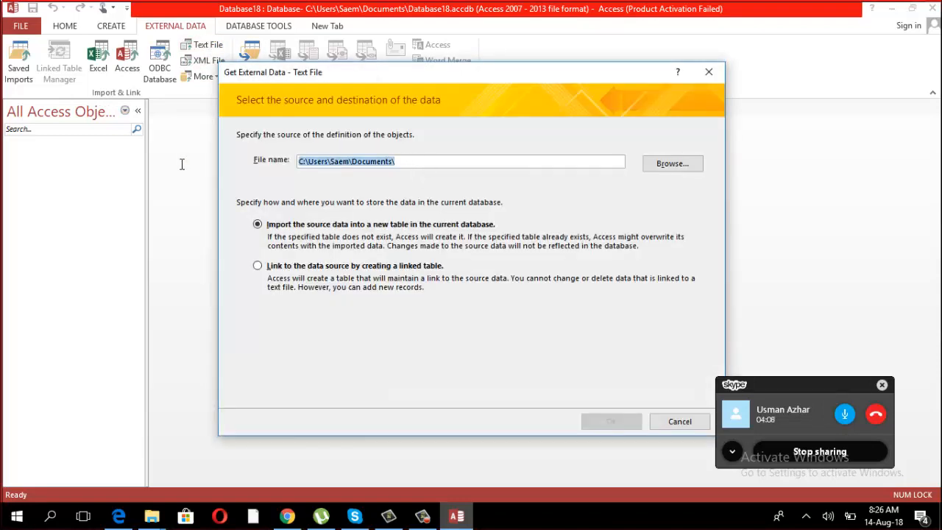
key(ctrl+v)
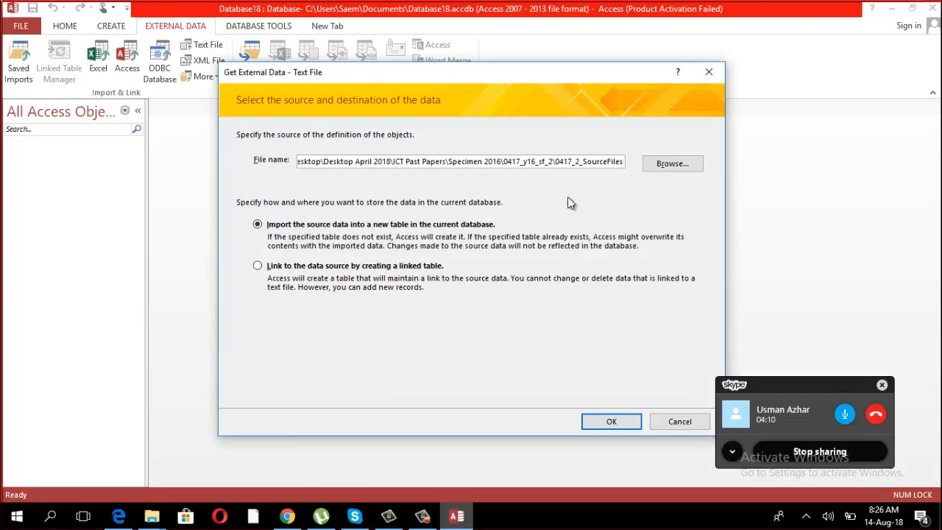
click(673, 163)
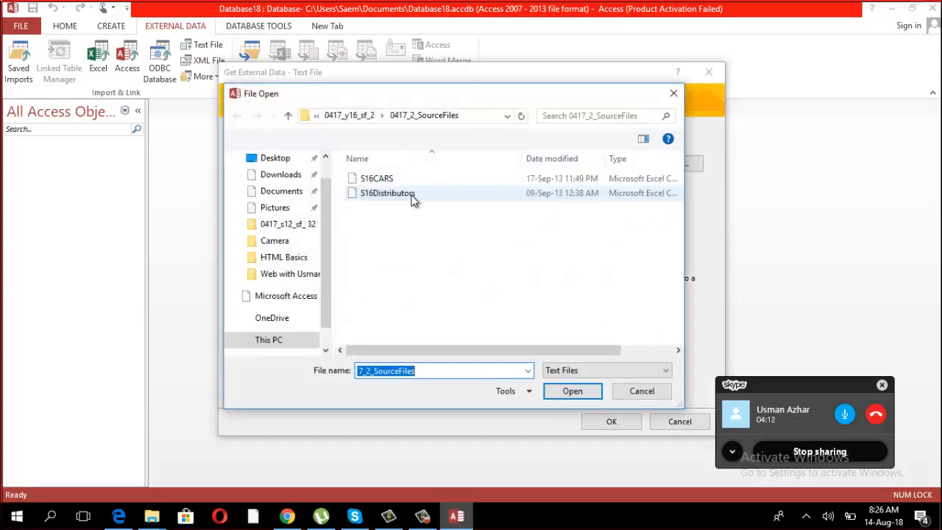
click(373, 182)
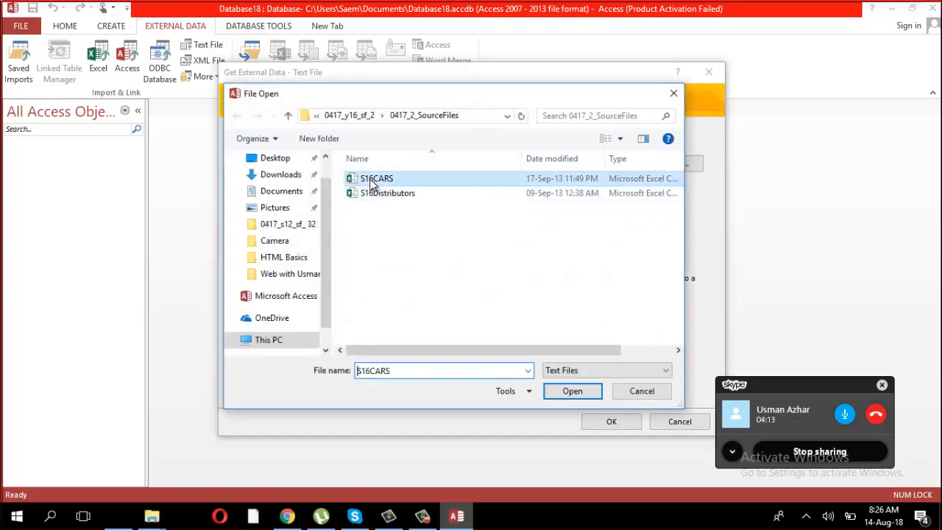
click(573, 393)
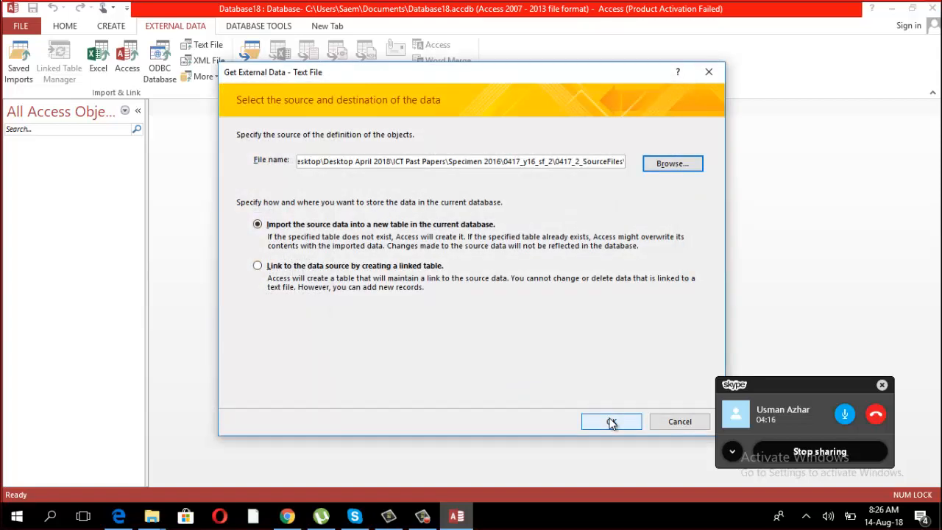
click(611, 422)
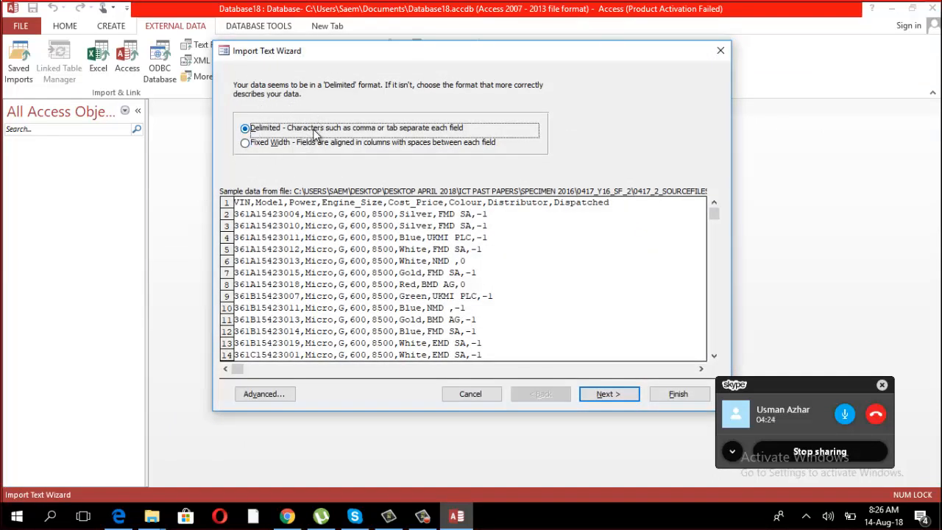
Step: Import the data as comma-delimited text and treat the first row as field names
click(609, 392)
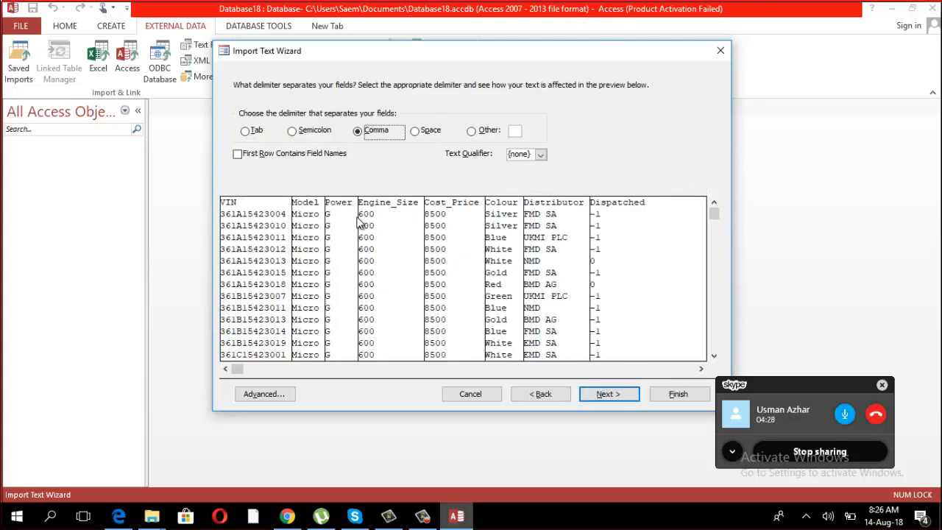
click(291, 159)
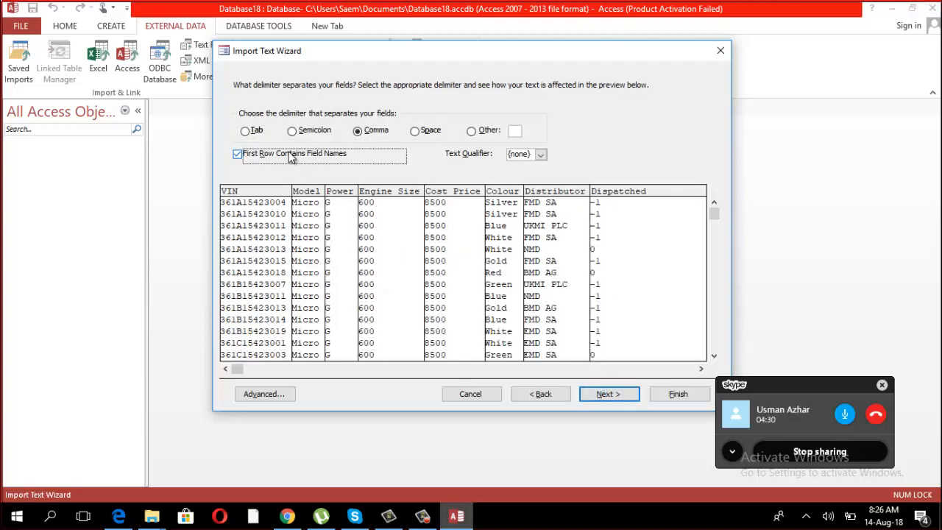
click(292, 158)
click(291, 156)
click(605, 396)
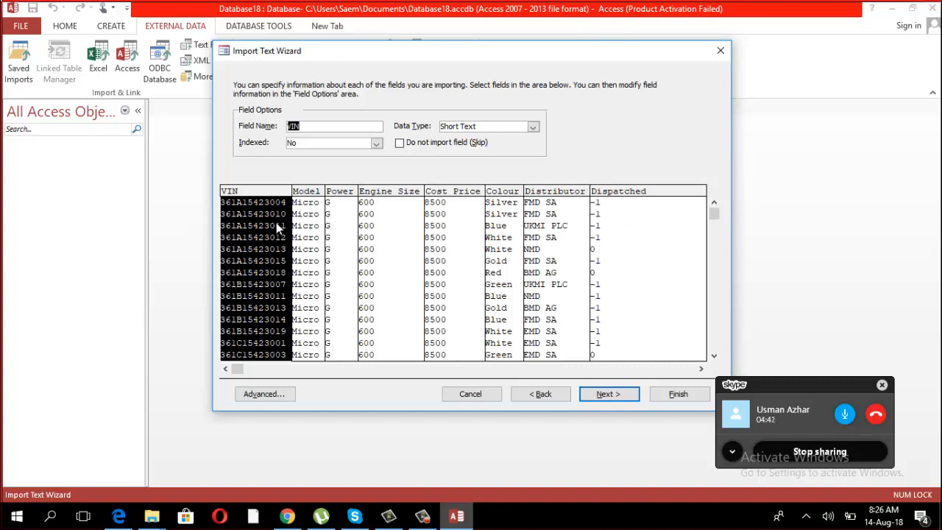
Step: Set the Dispatched field's data type to Yes/No in the S16CARS import specification
click(266, 393)
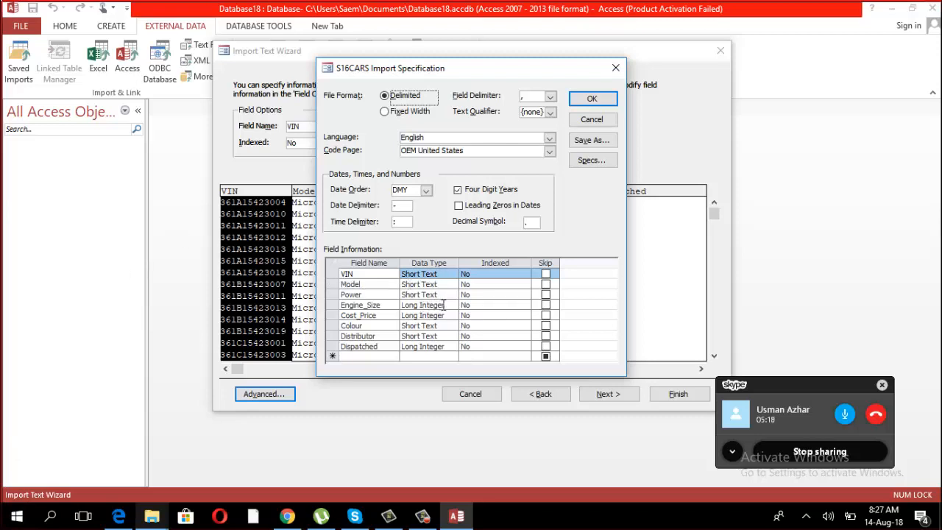
drag(538, 71, 379, 51)
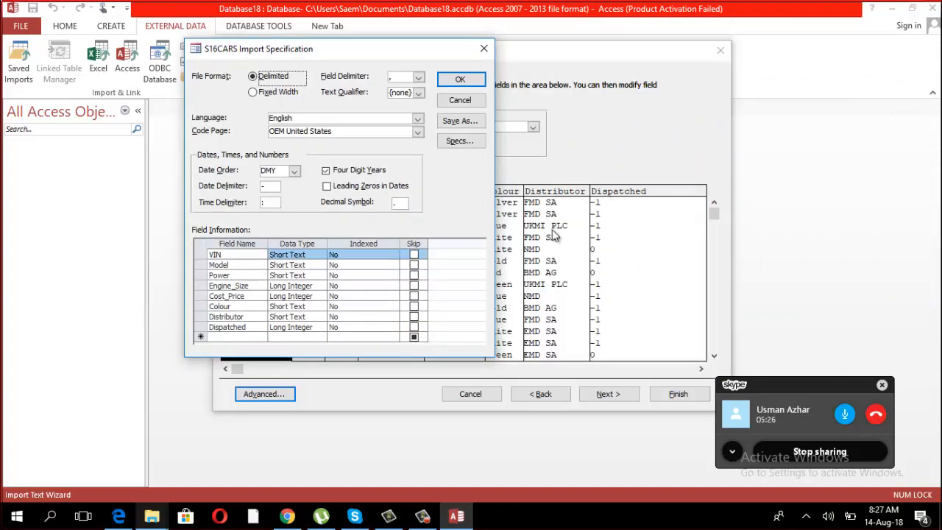
click(315, 329)
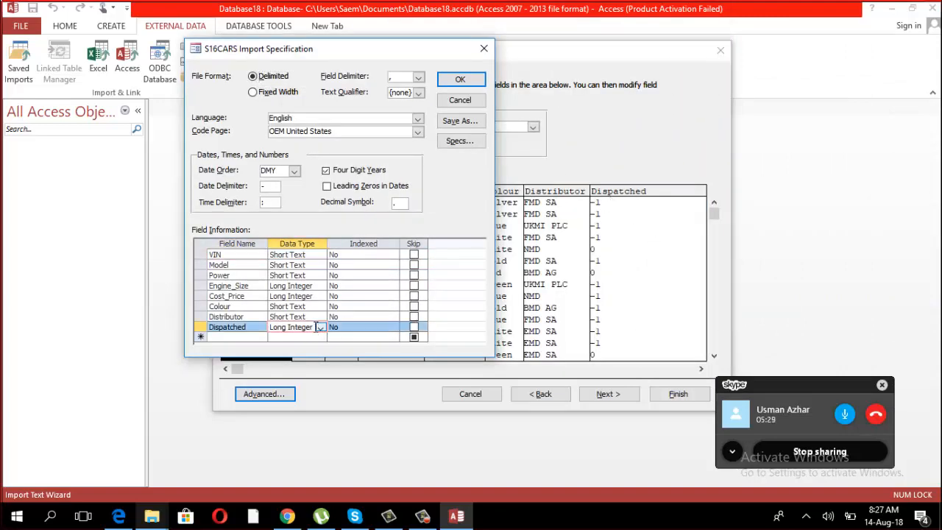
click(320, 327)
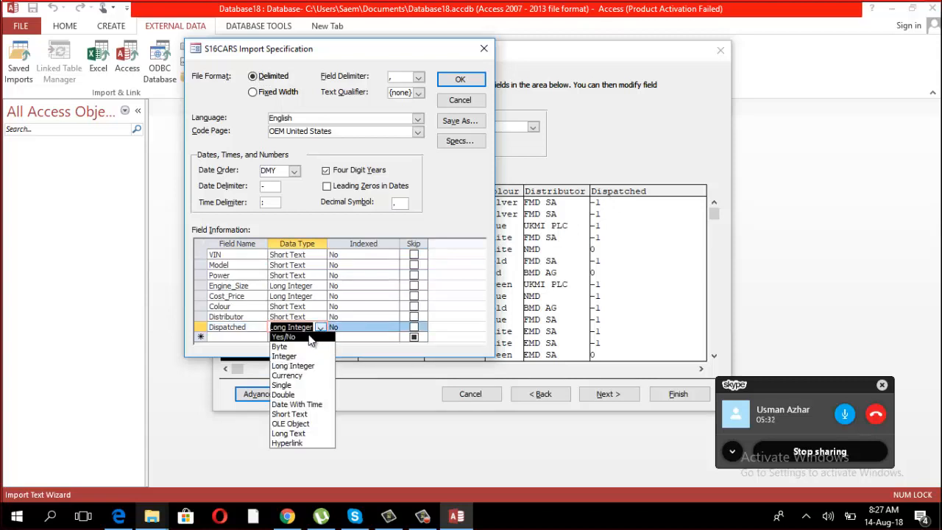
click(309, 337)
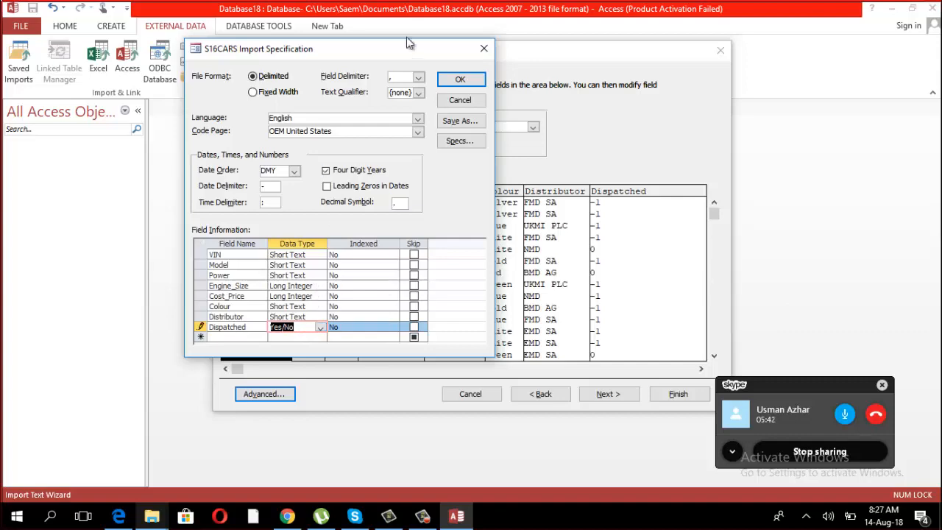
drag(434, 51, 809, 45)
drag(905, 56, 822, 25)
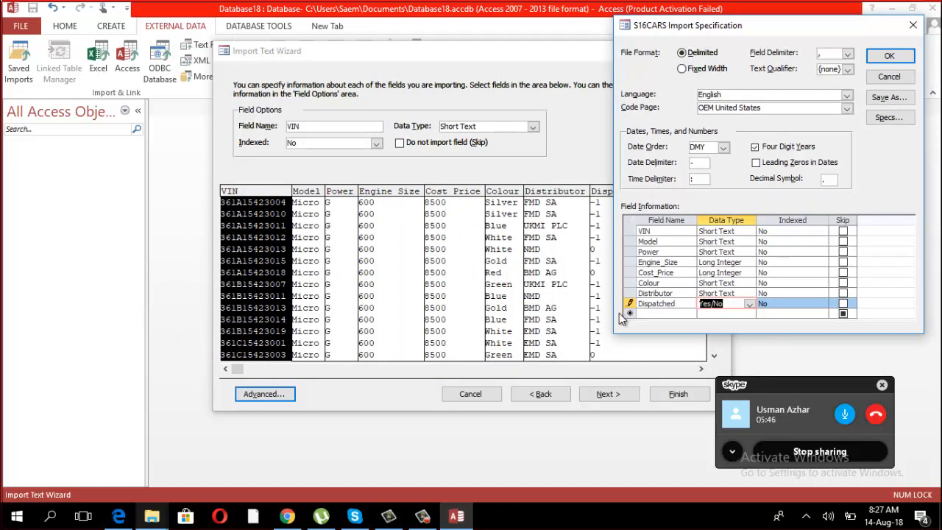
click(890, 56)
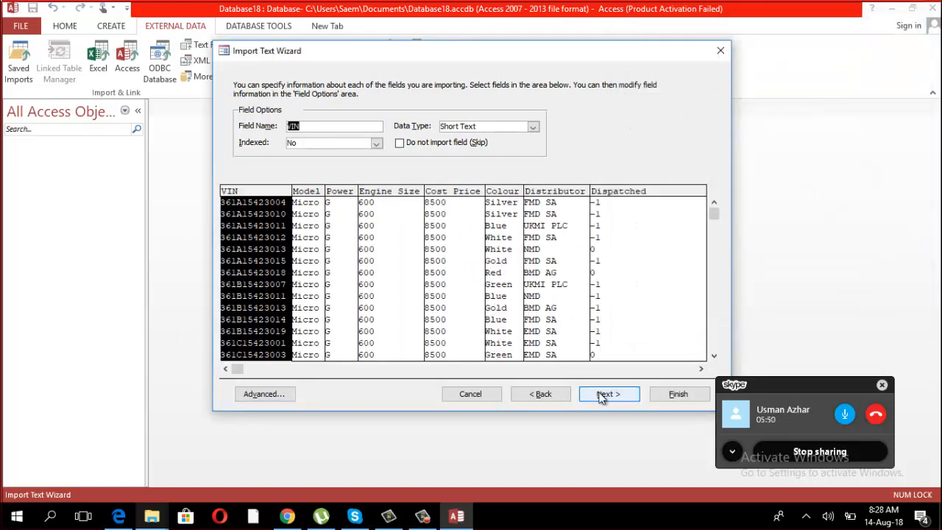
Step: Choose VIN as the primary key for the imported cars table
click(600, 395)
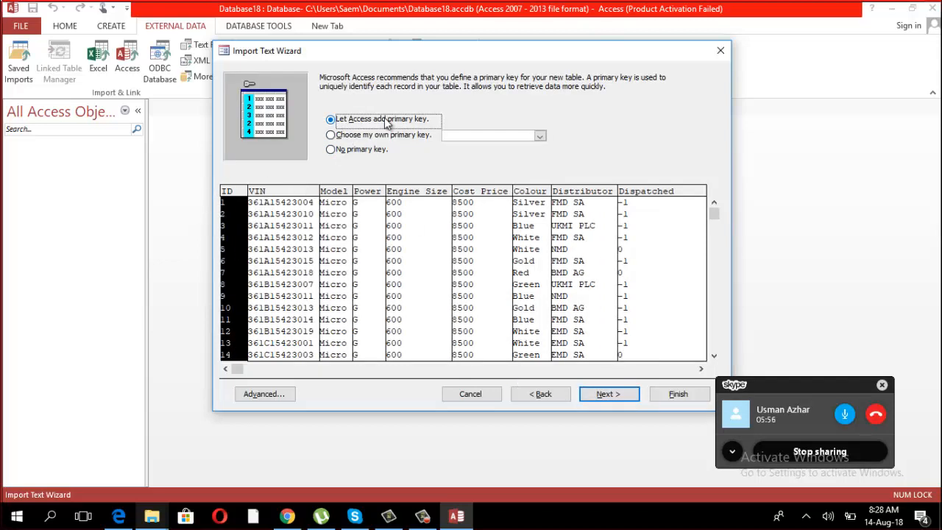
click(356, 140)
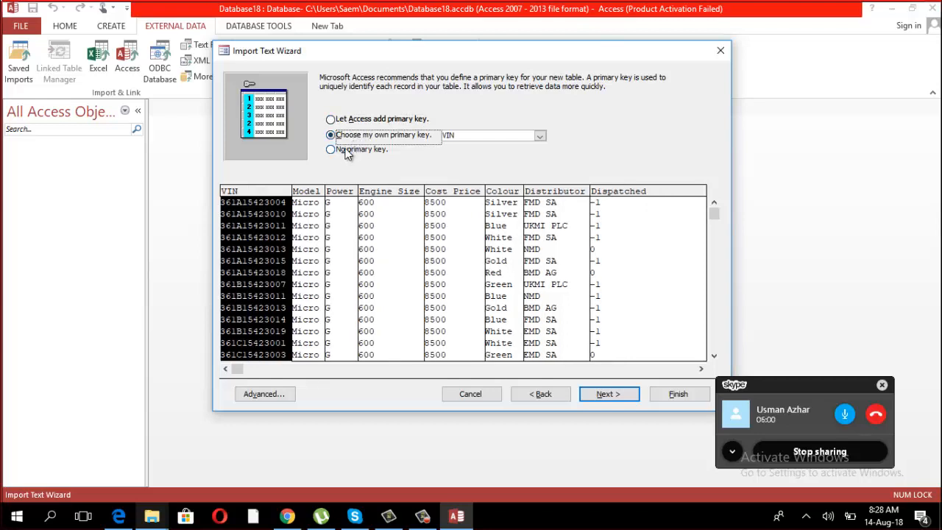
click(348, 153)
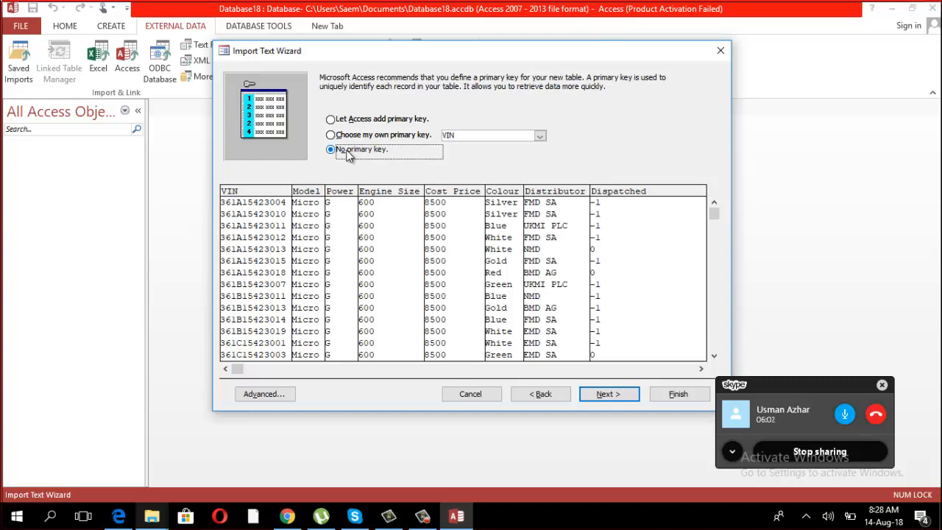
click(355, 137)
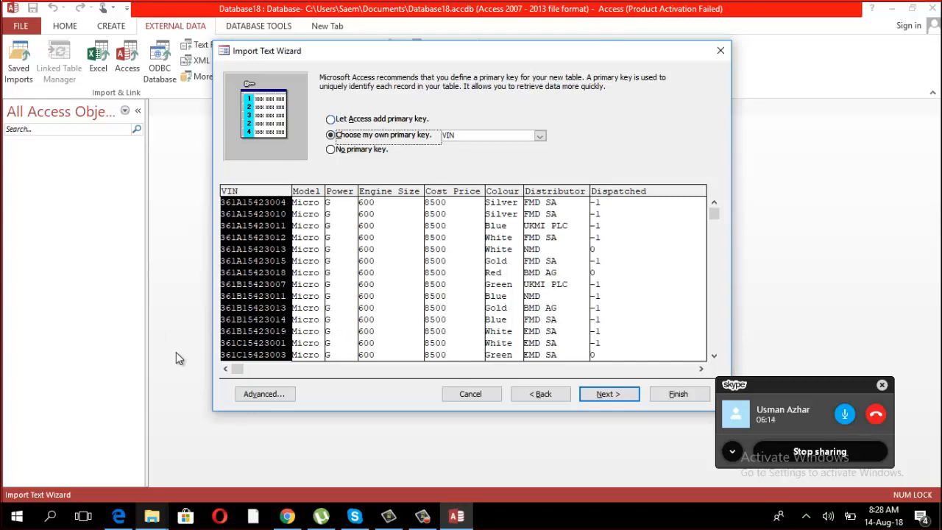
Step: Finish the import into a table named S16CARS, without table analysis or saved import steps
click(606, 394)
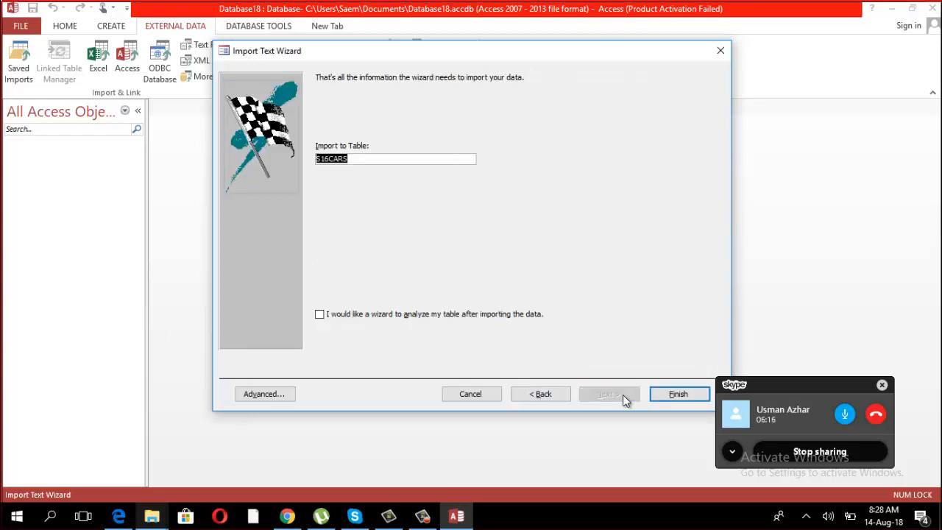
click(667, 394)
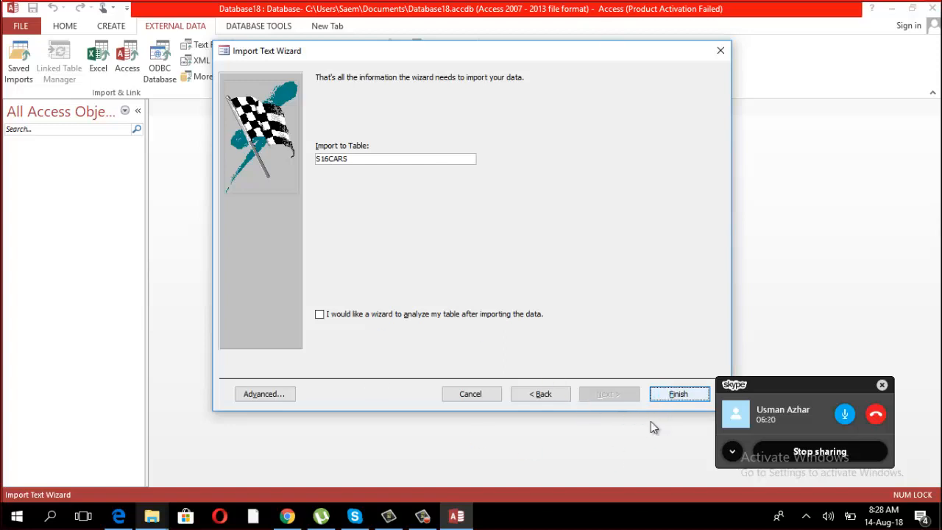
click(677, 433)
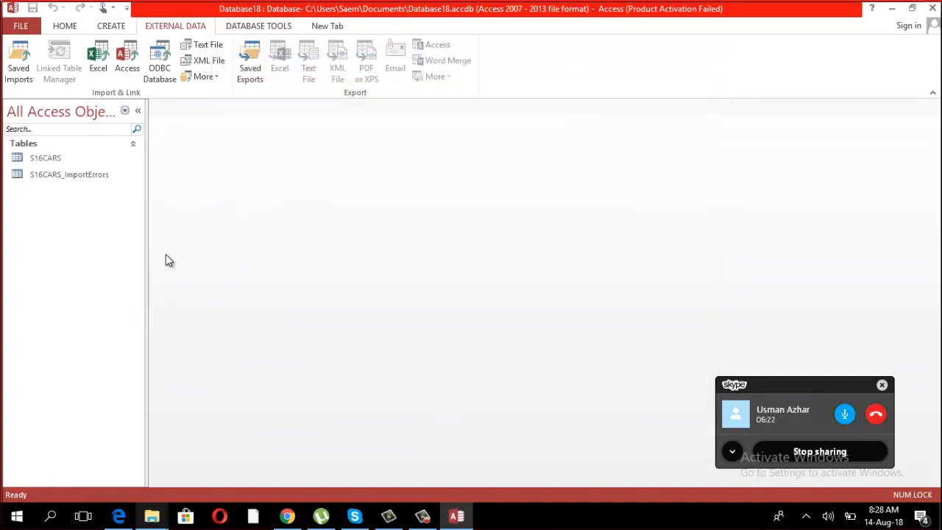
Step: Examine the error type, field and row columns of the S16CARS_ImportErrors table, and close it
double_click(107, 174)
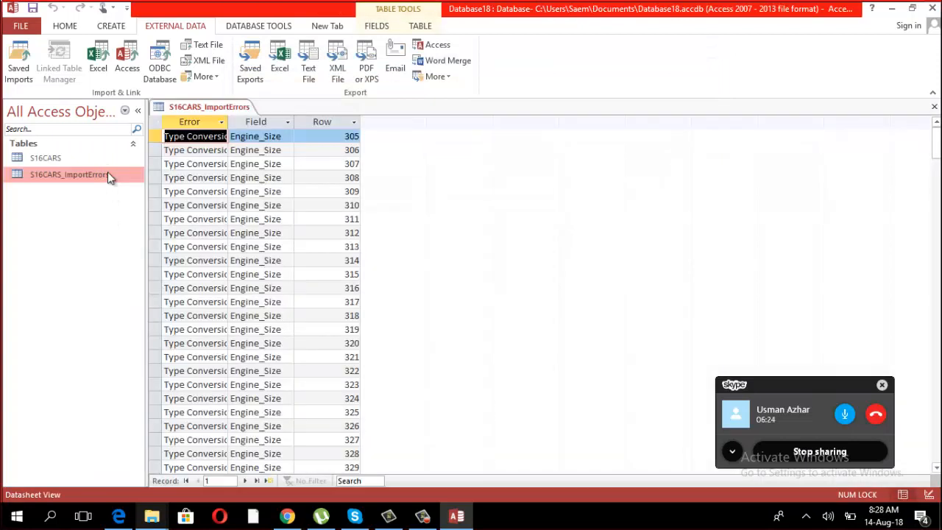
click(251, 221)
click(290, 163)
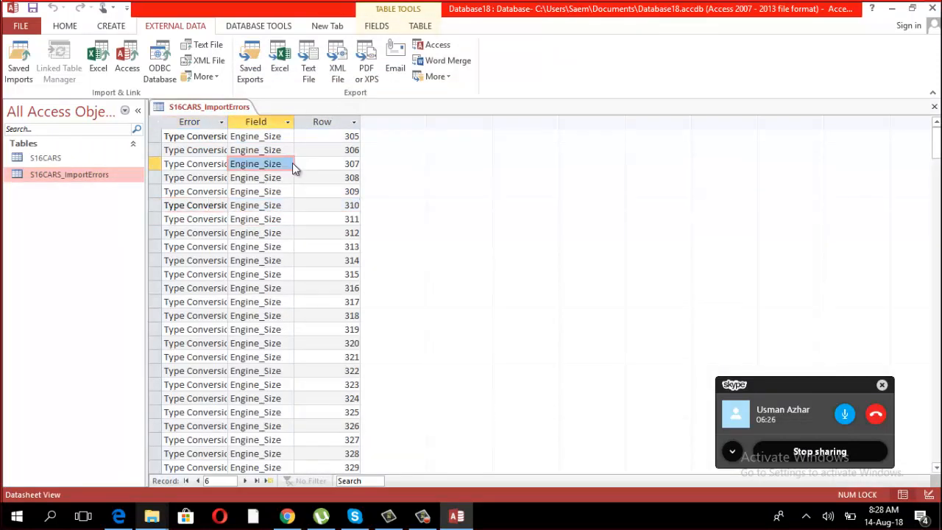
click(333, 120)
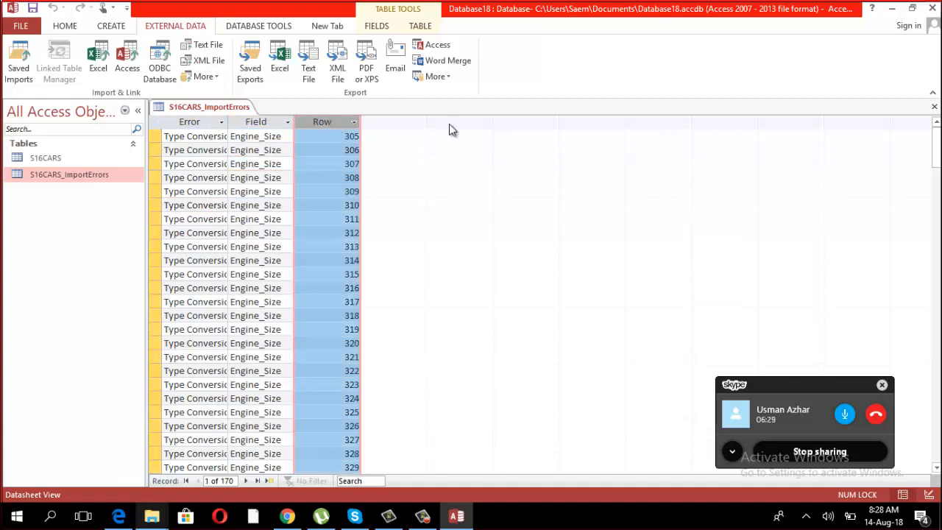
click(934, 107)
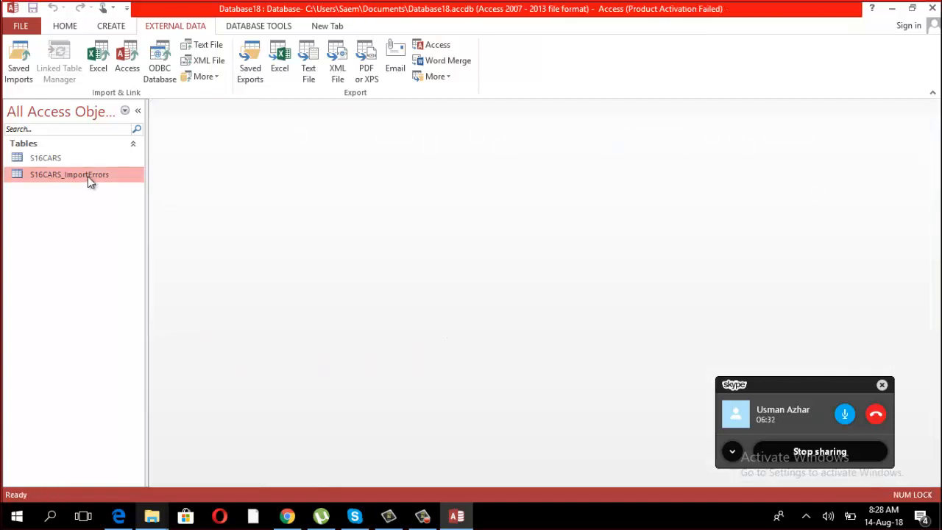
Step: Delete the S16CARS_ImportErrors and S16CARS tables from the database
right_click(88, 176)
click(126, 289)
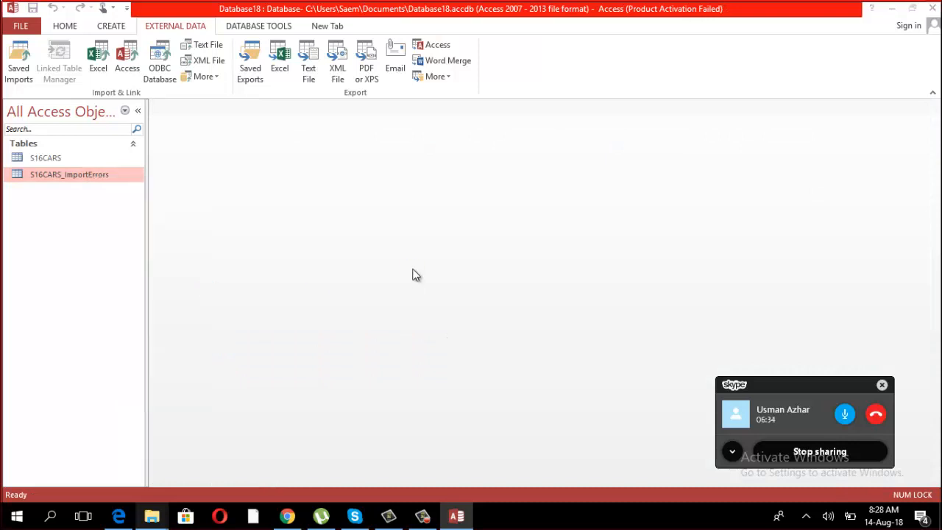
click(412, 299)
right_click(103, 160)
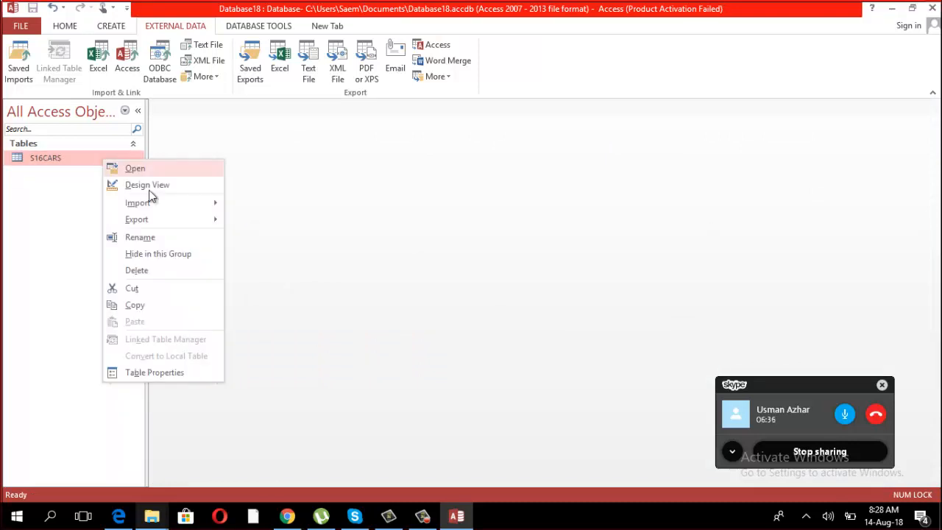
click(147, 271)
click(435, 301)
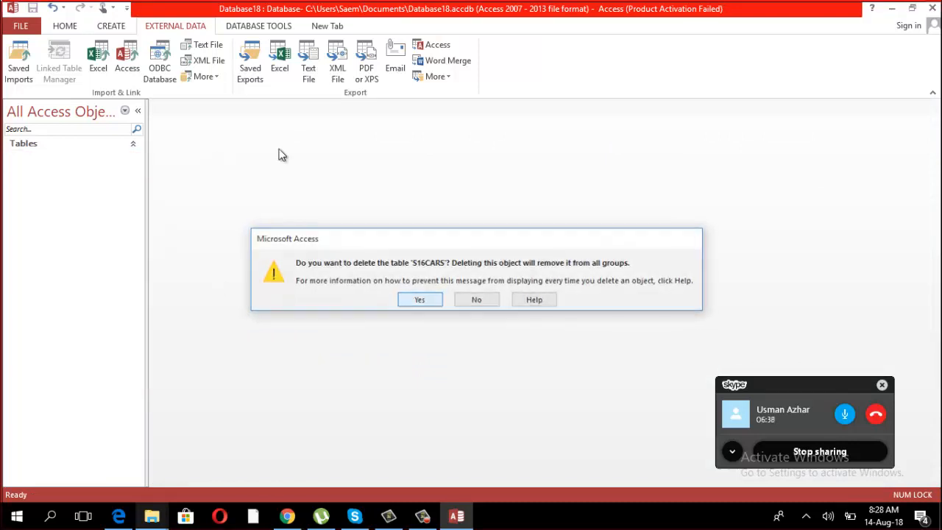
Step: Start a text file import of S16CARS from the 0417_2_SourceFiles folder into a new table
click(203, 45)
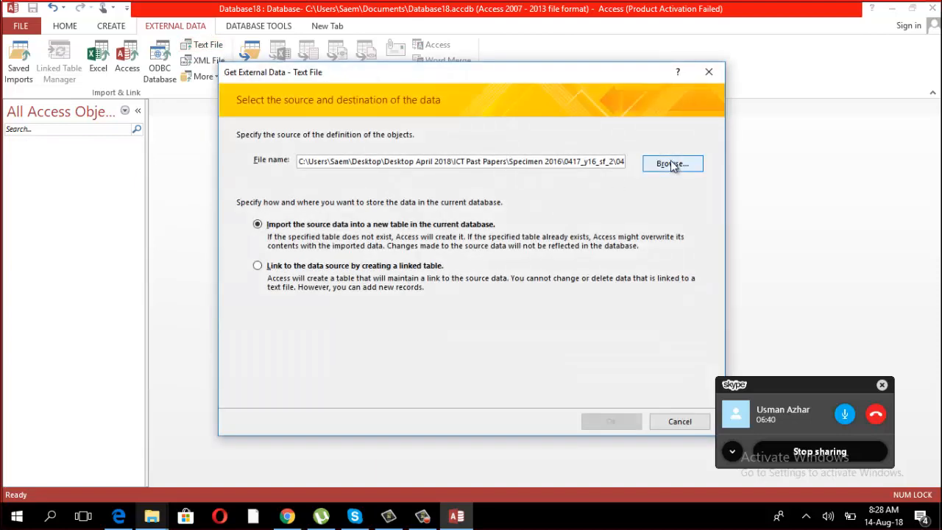
click(671, 164)
click(372, 179)
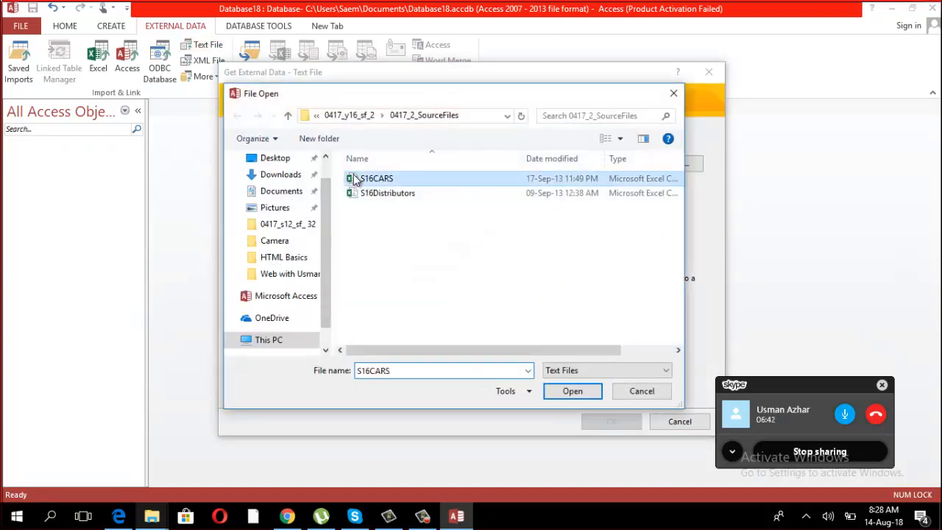
double_click(355, 180)
click(624, 421)
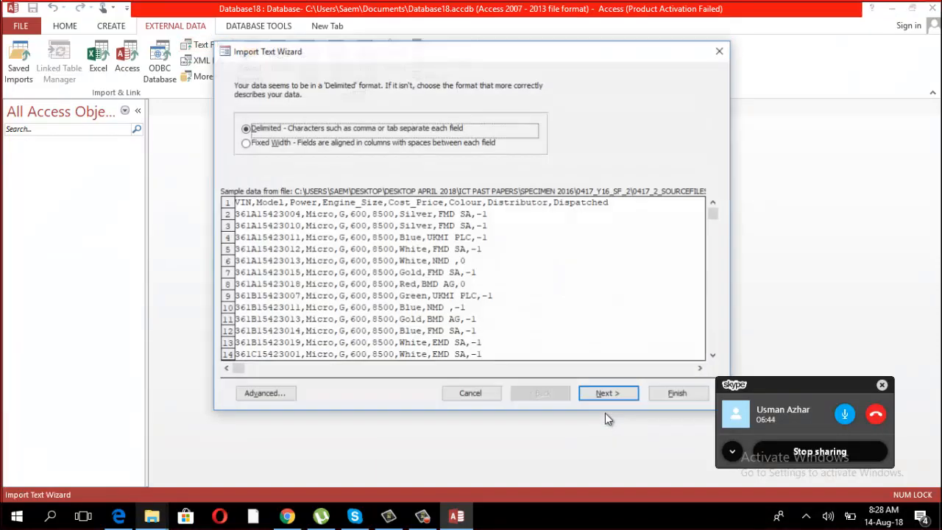
Step: Keep the cars data delimited by commas and treat its first row as field names
click(608, 393)
click(238, 154)
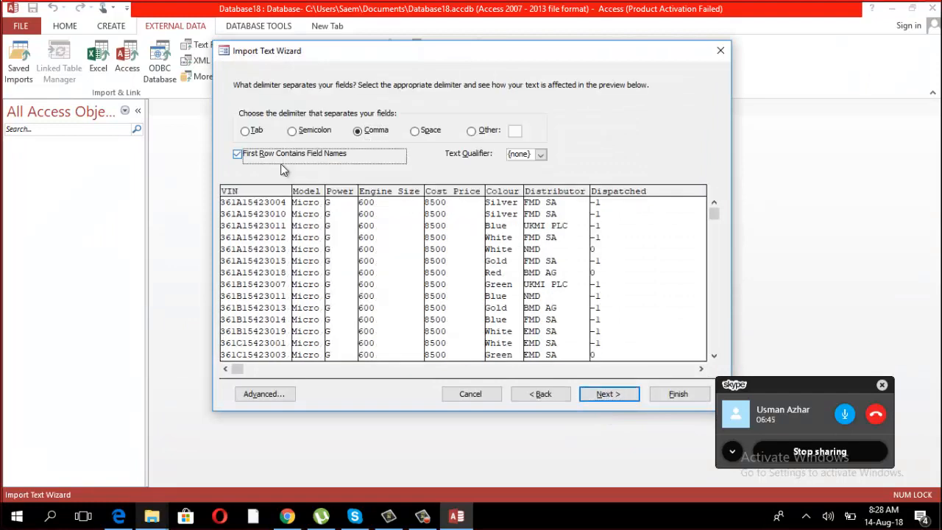
click(619, 395)
Step: In the S16CARS import specification, set the Dispatched data type to Yes/No and Engine_Size to Short Text
click(283, 392)
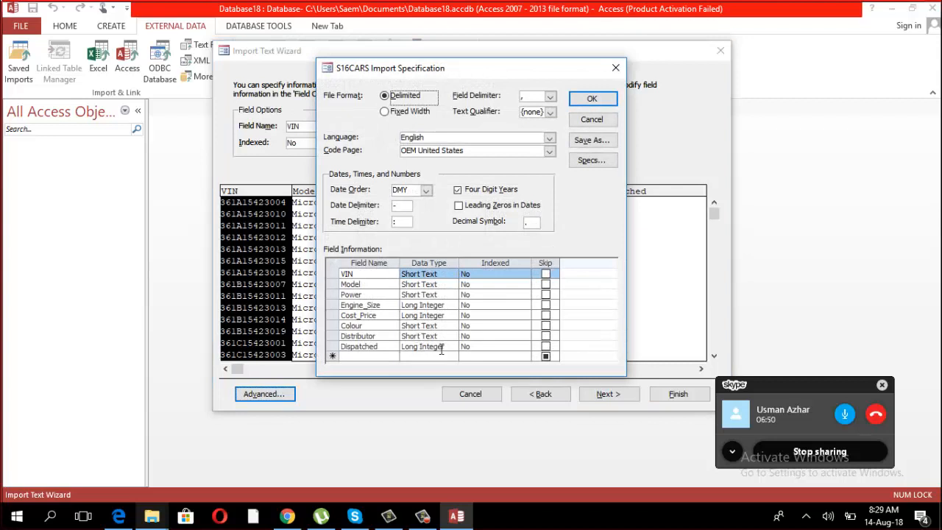
click(441, 349)
click(446, 349)
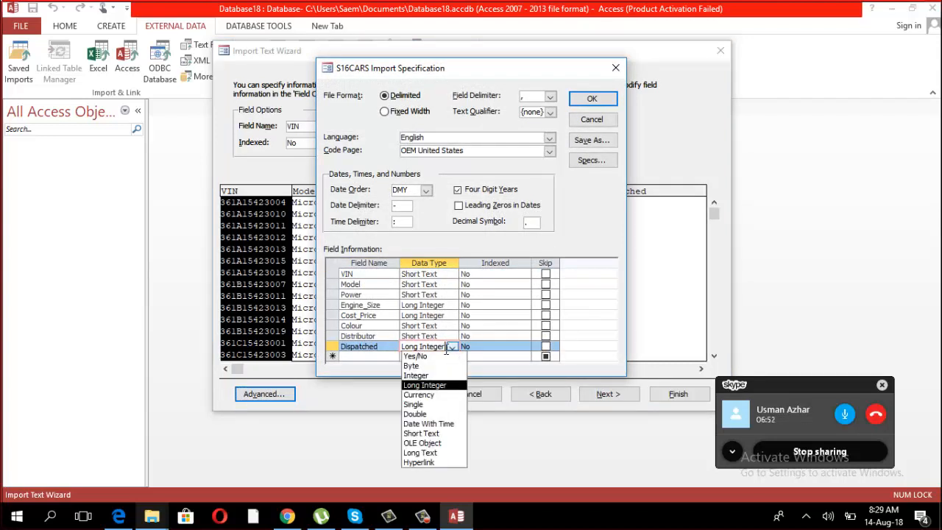
click(425, 356)
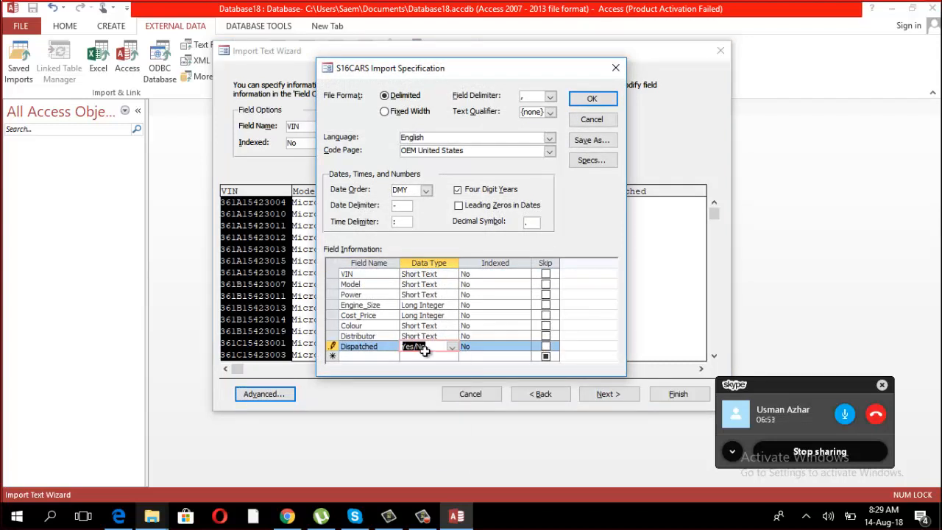
click(455, 306)
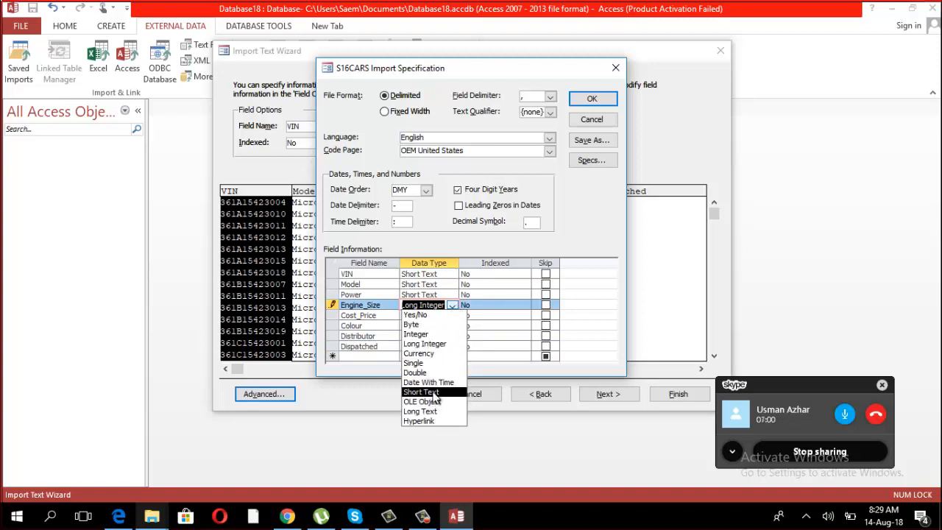
click(421, 391)
click(593, 102)
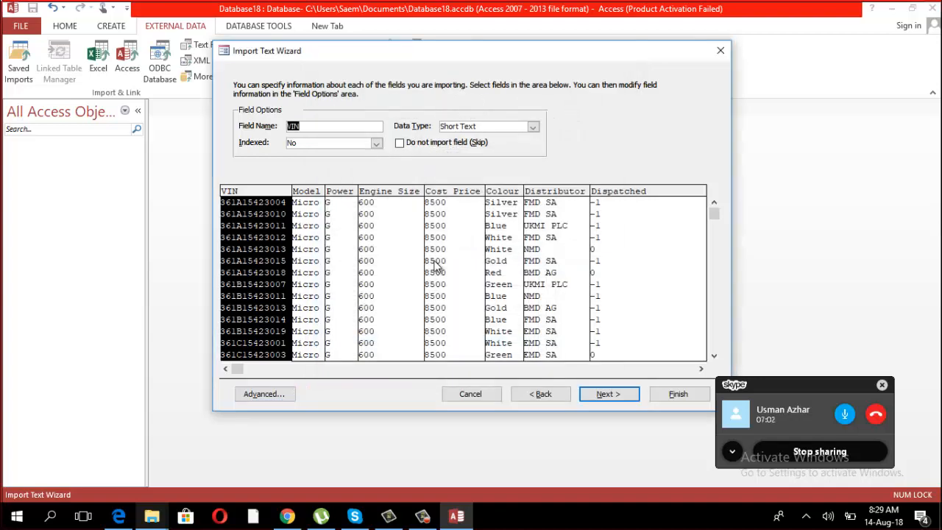
Step: Choose VIN as the primary key and finish importing into the S16CARS table without saving the import steps
click(617, 396)
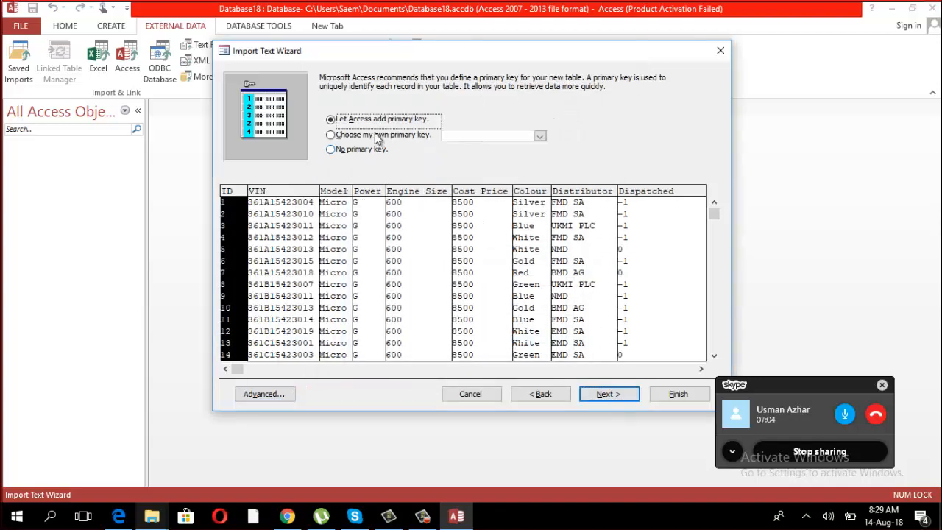
click(374, 134)
click(610, 392)
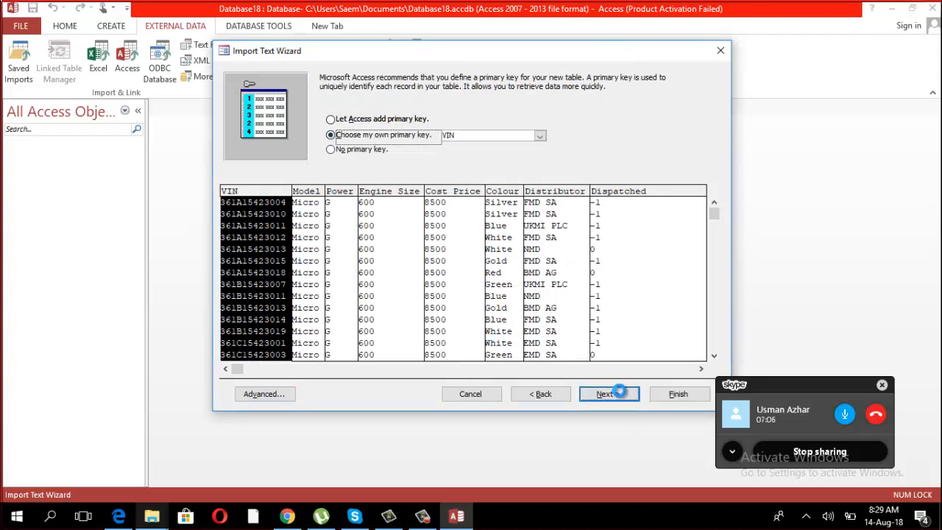
click(660, 394)
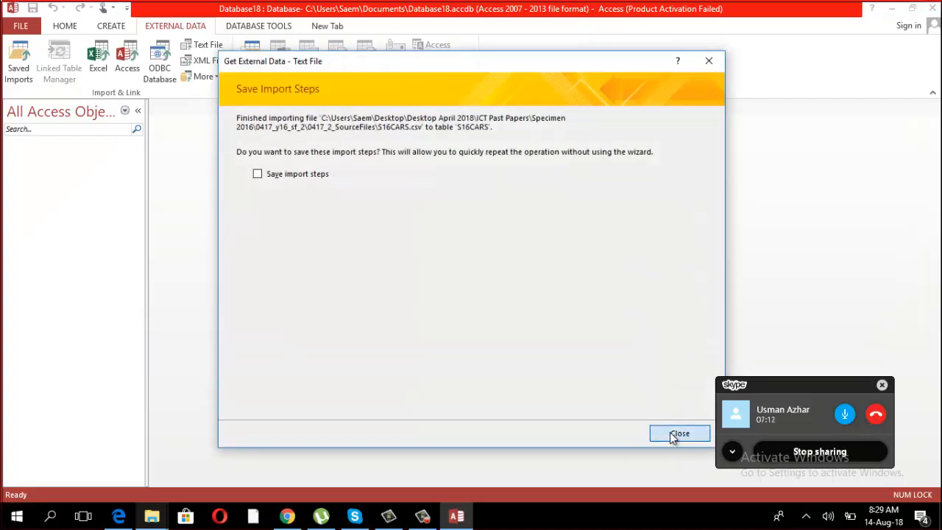
click(674, 434)
Step: Open the S16CARS table and set the Dispatched field's display format to Yes/No
double_click(80, 155)
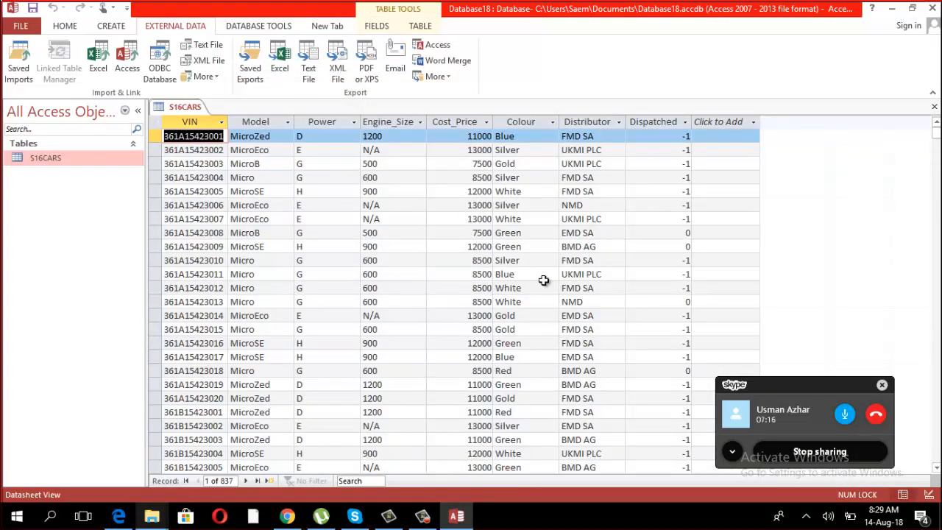
click(654, 119)
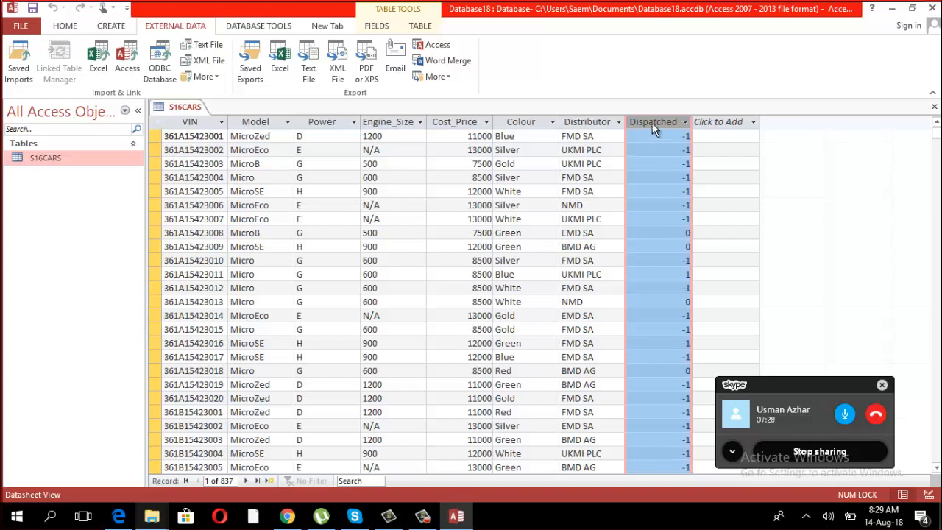
click(395, 10)
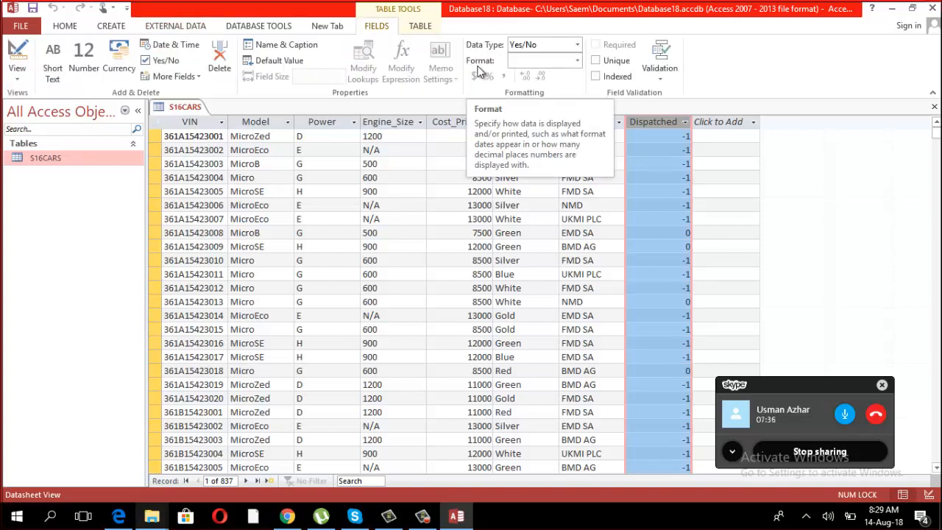
click(578, 61)
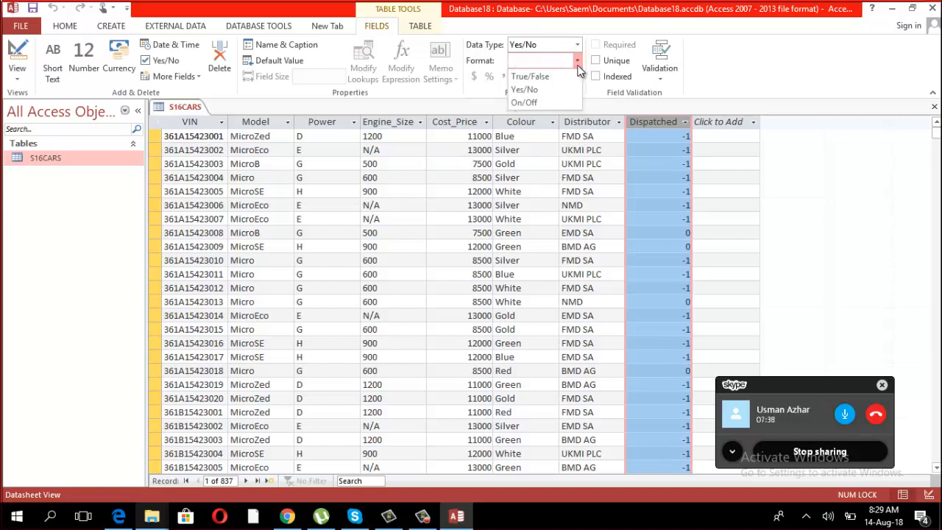
click(558, 86)
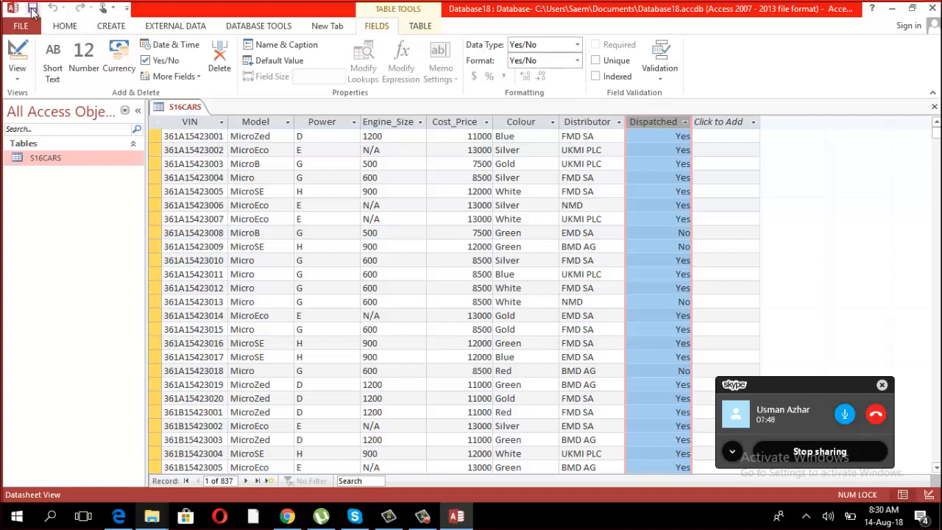
Step: Start a text file import of S16Distributors from the source files folder into a new table
click(175, 27)
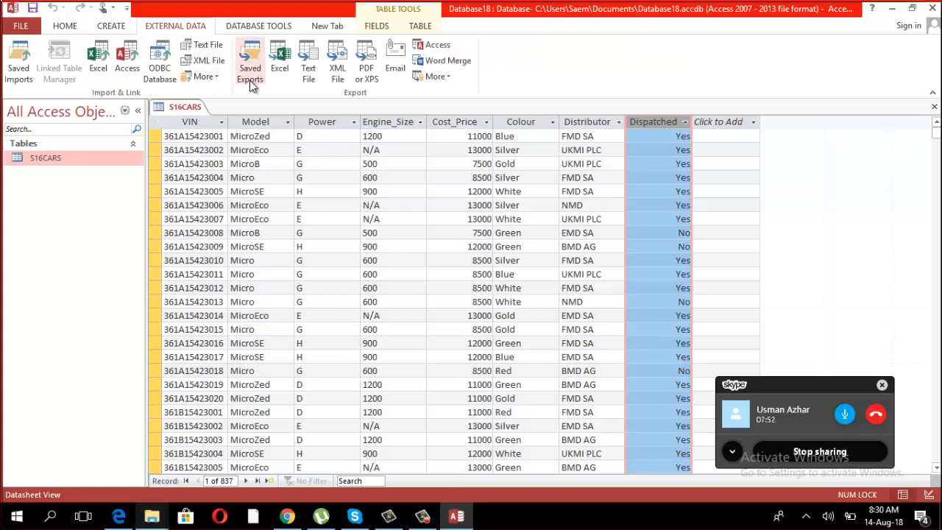
click(207, 45)
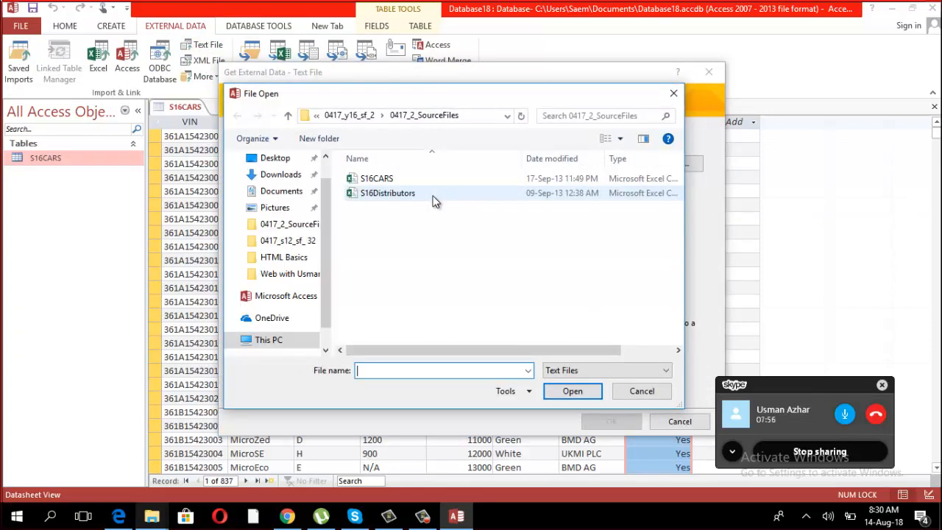
click(382, 195)
double_click(383, 194)
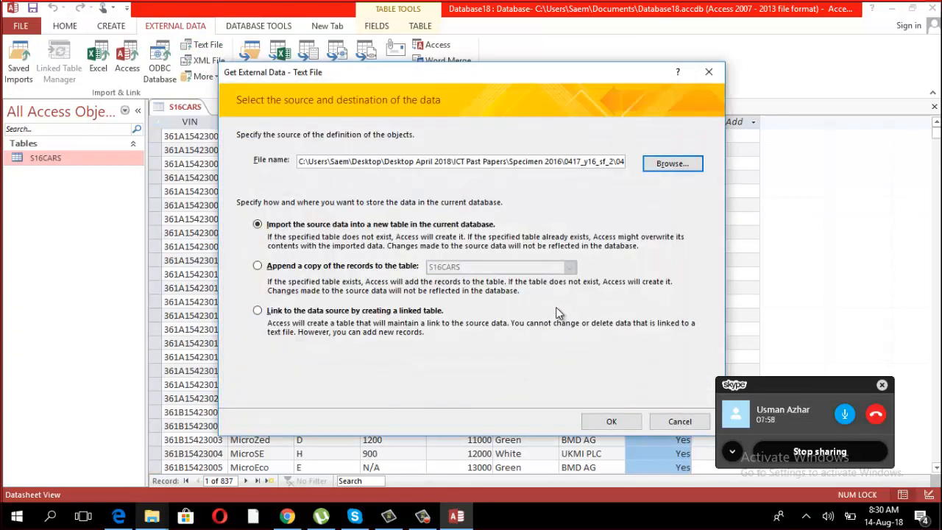
click(603, 420)
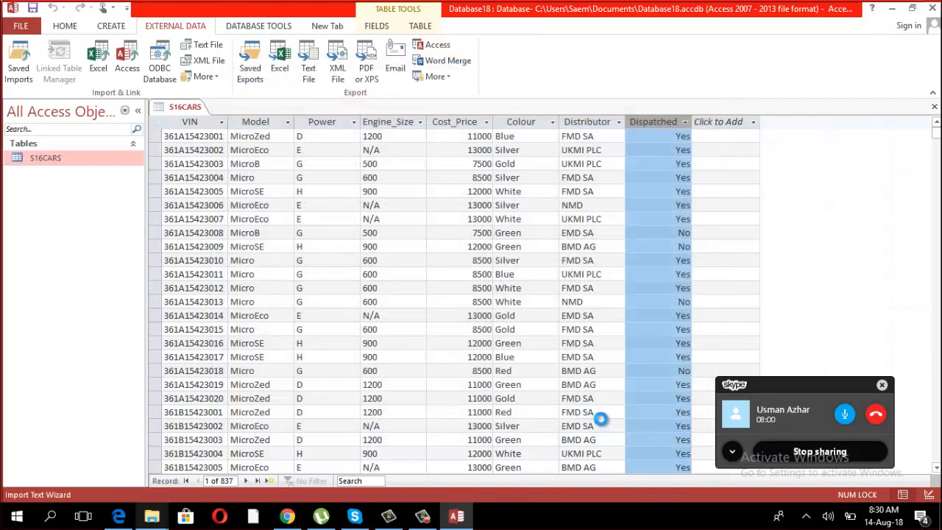
Step: Keep the distributors data comma-delimited and treat its first row as field names
click(603, 394)
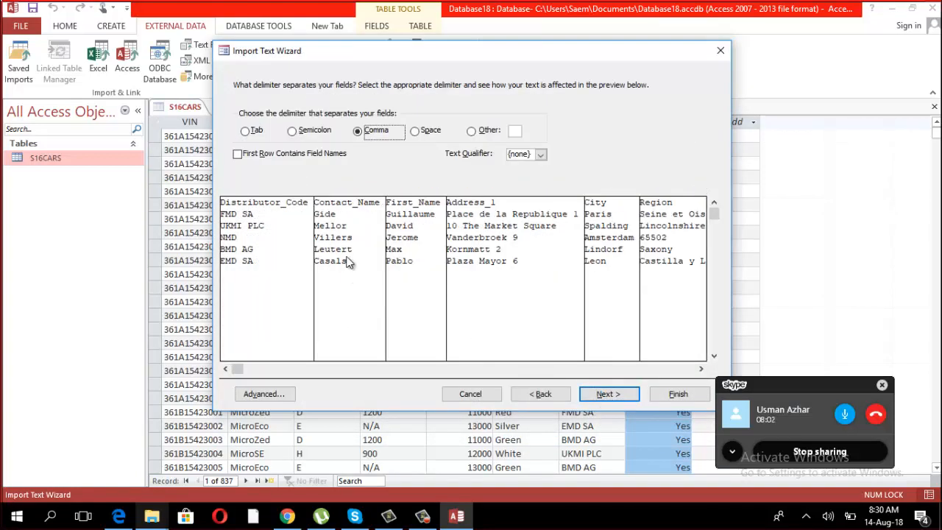
click(256, 154)
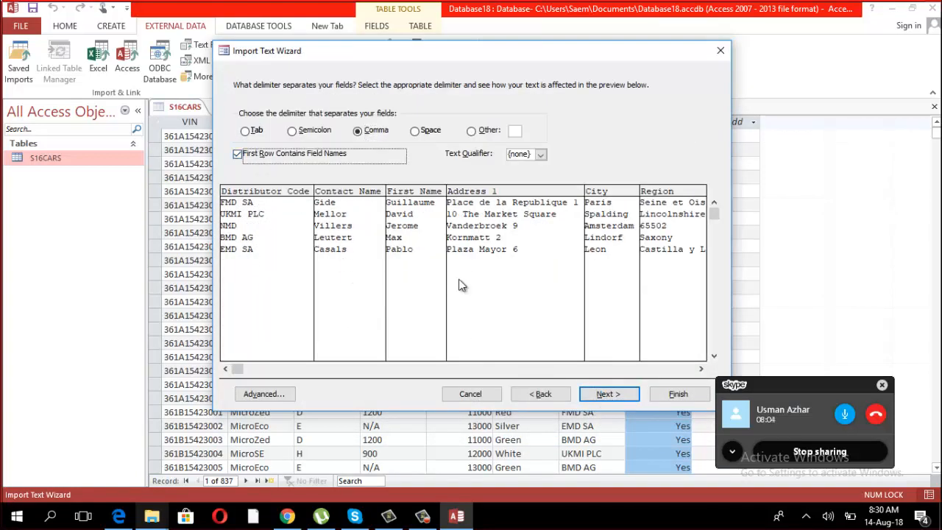
click(621, 399)
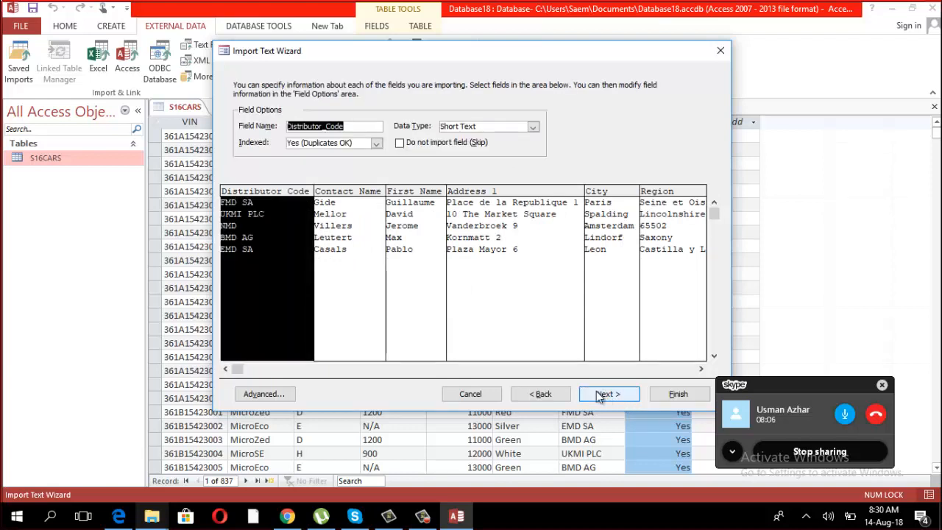
Step: Review the distributor fields with their default data types, and choose Distributor_Code as the table's primary key
drag(241, 370, 734, 364)
drag(641, 369, 427, 369)
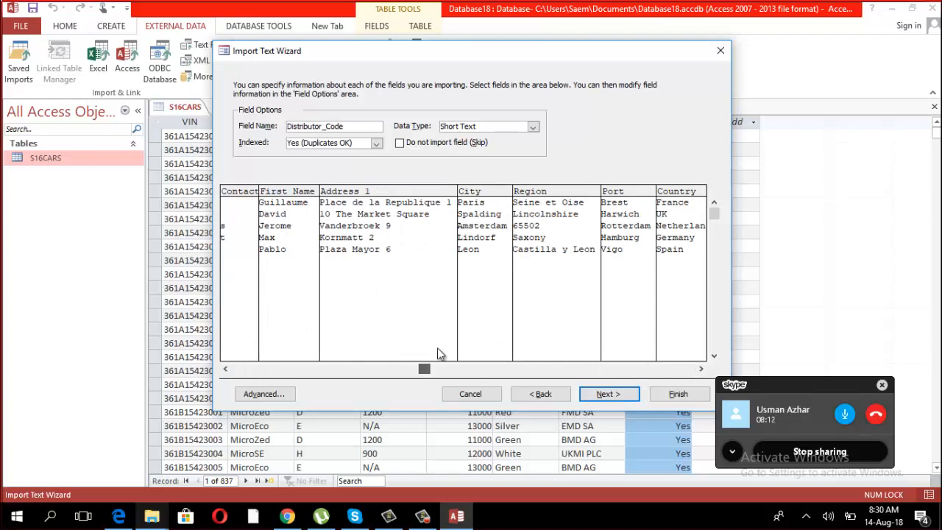
click(604, 394)
click(357, 136)
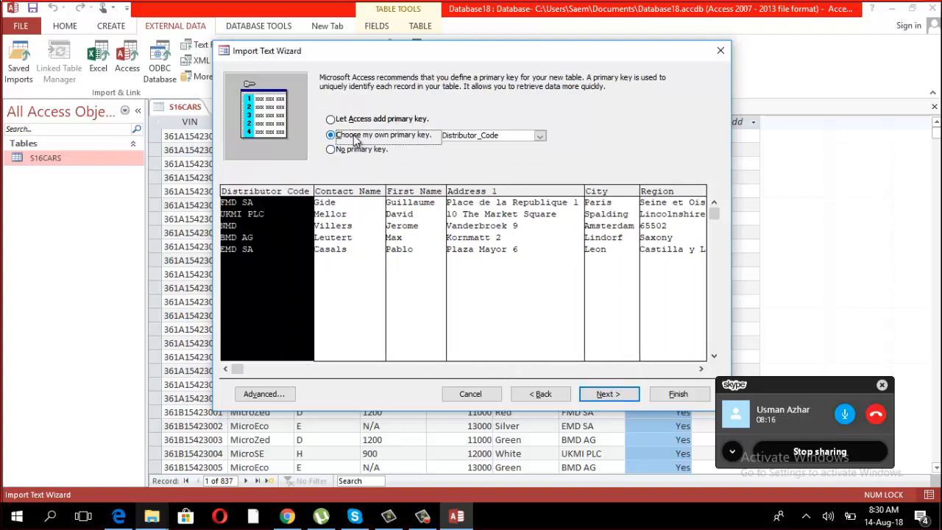
click(330, 259)
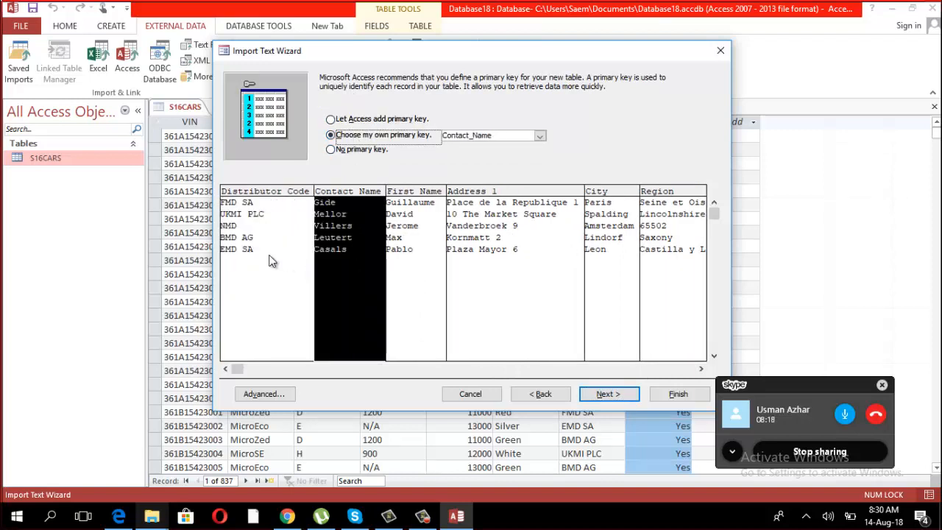
click(276, 258)
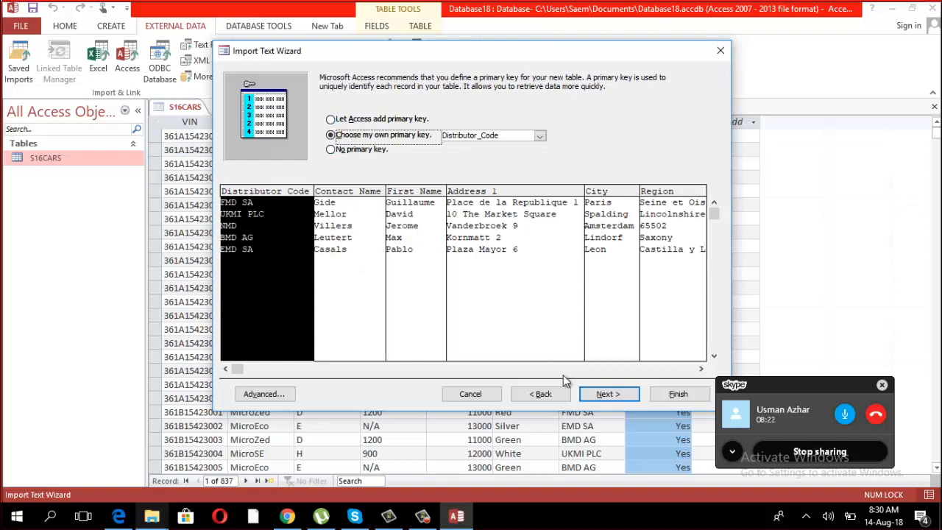
Step: Finish the import into a table named S16Distributors, without table analysis or saved import steps
click(604, 394)
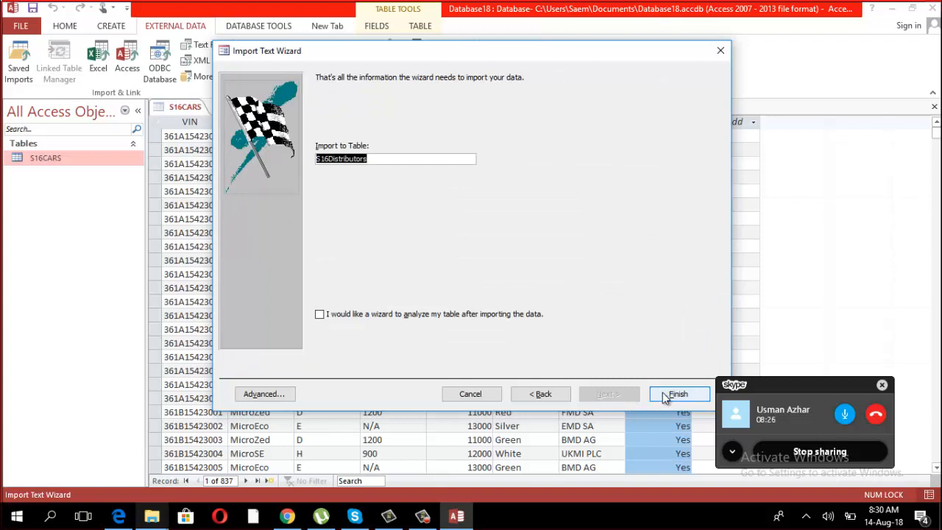
click(664, 392)
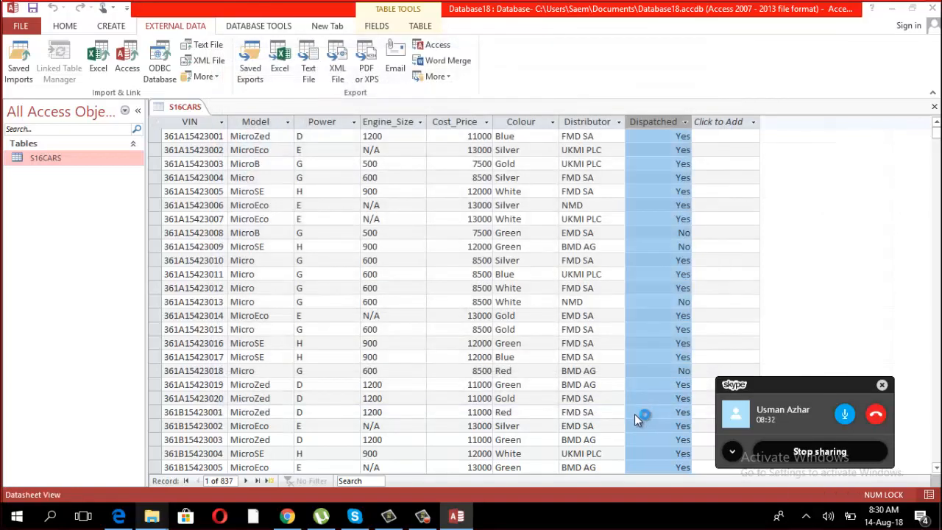
click(669, 436)
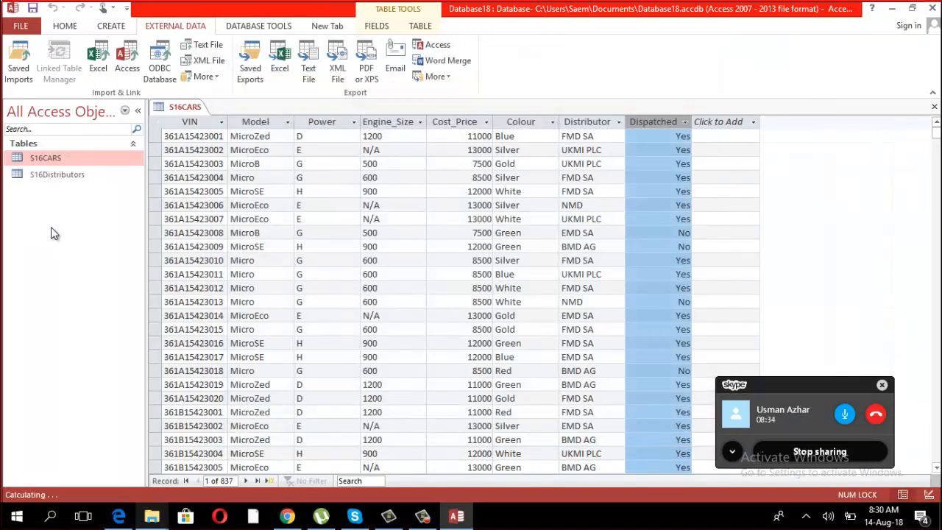
Step: Widen the Distributor_Code column of the S16Distributors table to fit its heading, and return to the S16CARS table
double_click(71, 178)
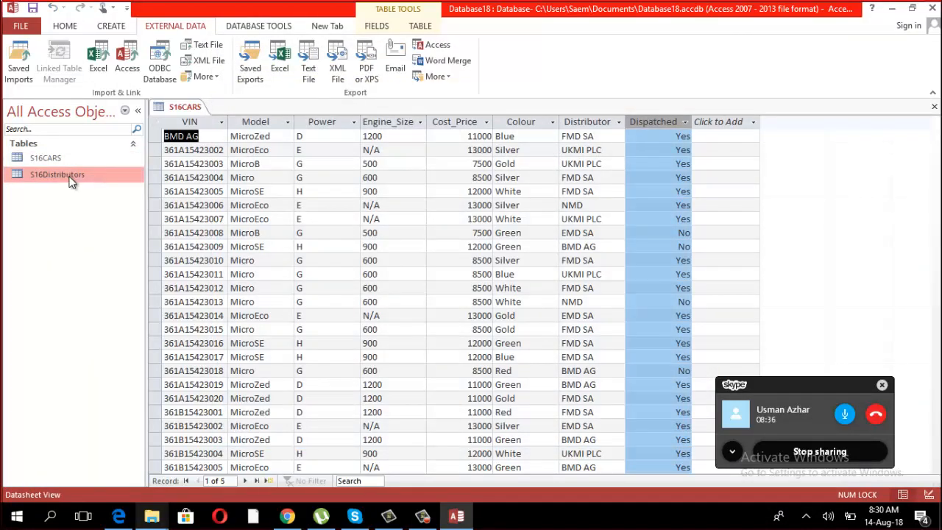
click(205, 122)
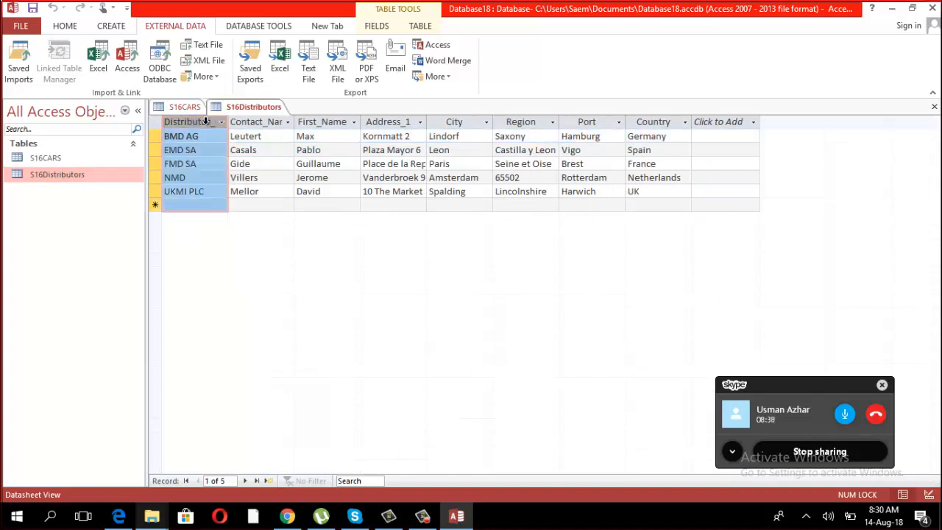
double_click(228, 118)
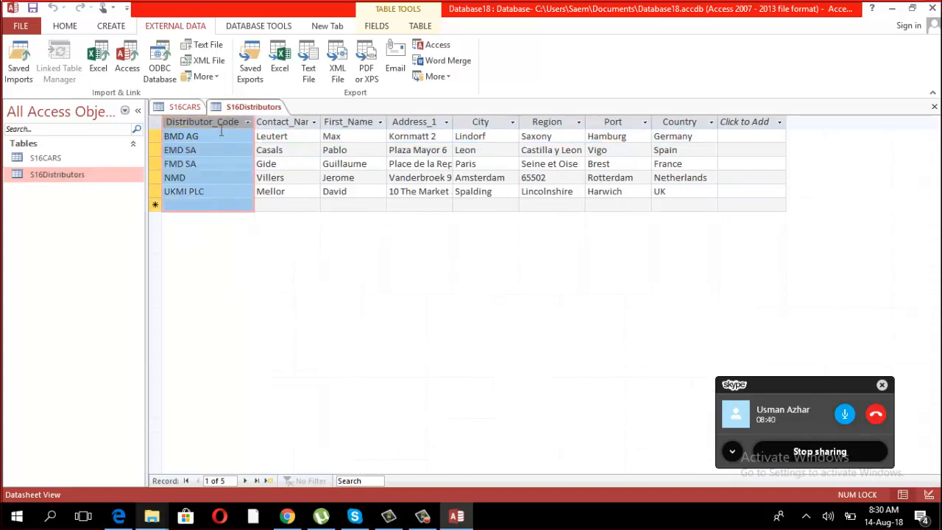
click(186, 107)
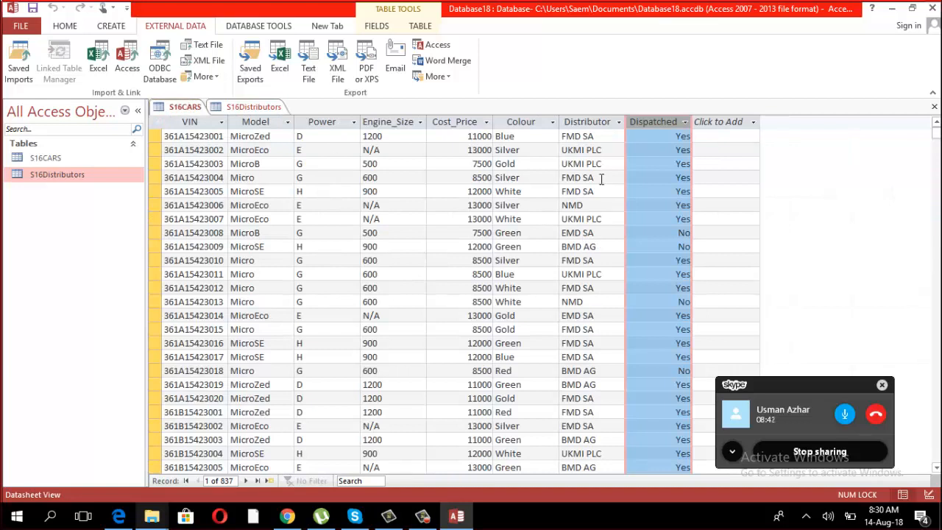
Step: Review the Distributor column in S16CARS, and check the S16Distributors design with its primary key, closing that table without saving changes
click(592, 123)
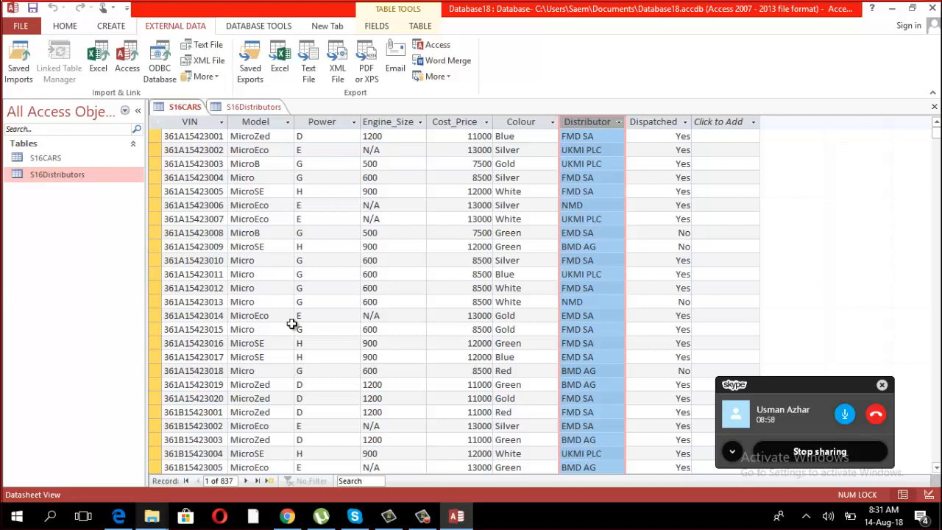
right_click(94, 174)
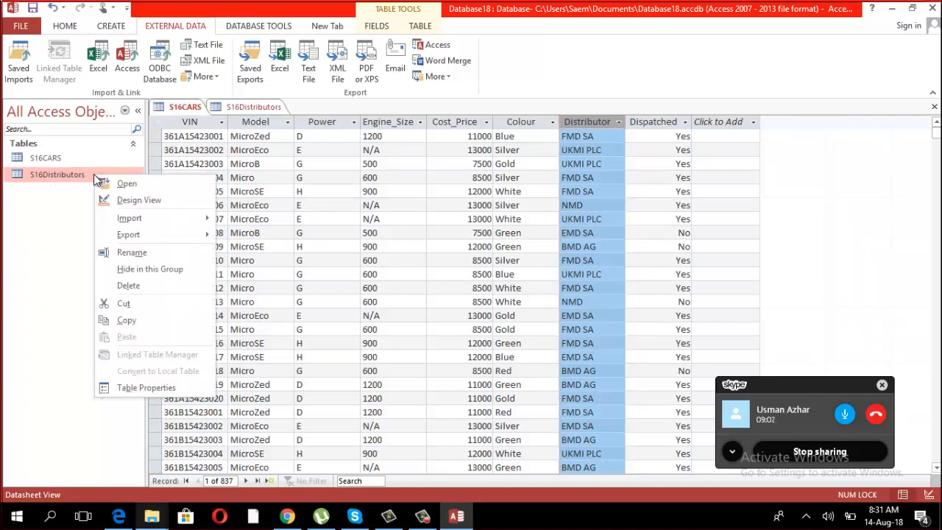
click(162, 205)
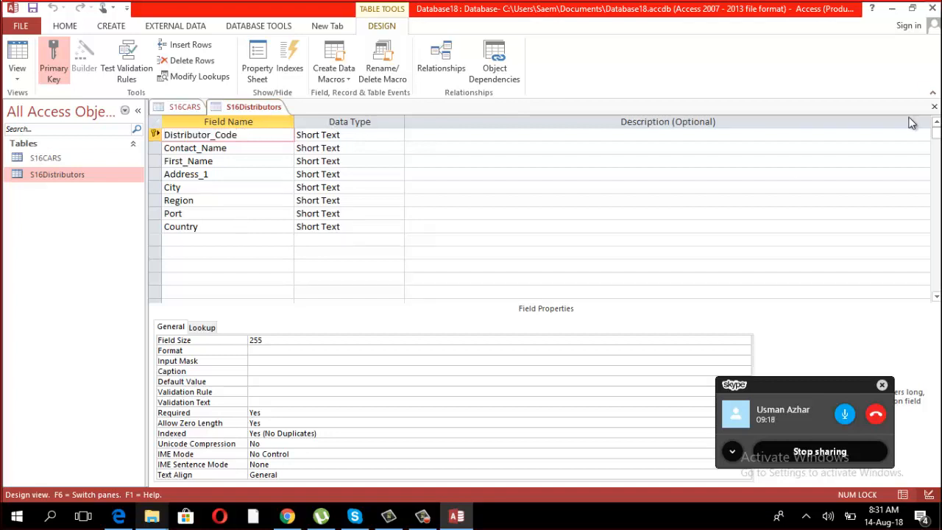
click(934, 107)
click(477, 297)
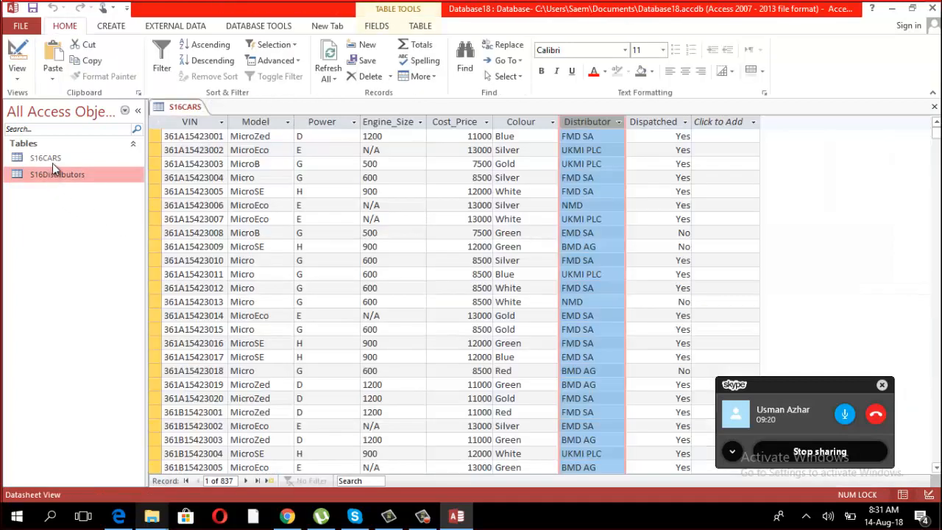
Step: Open the S16CARS table design, remove and reapply the primary key on VIN, and close the table saving the changes
right_click(53, 162)
click(97, 186)
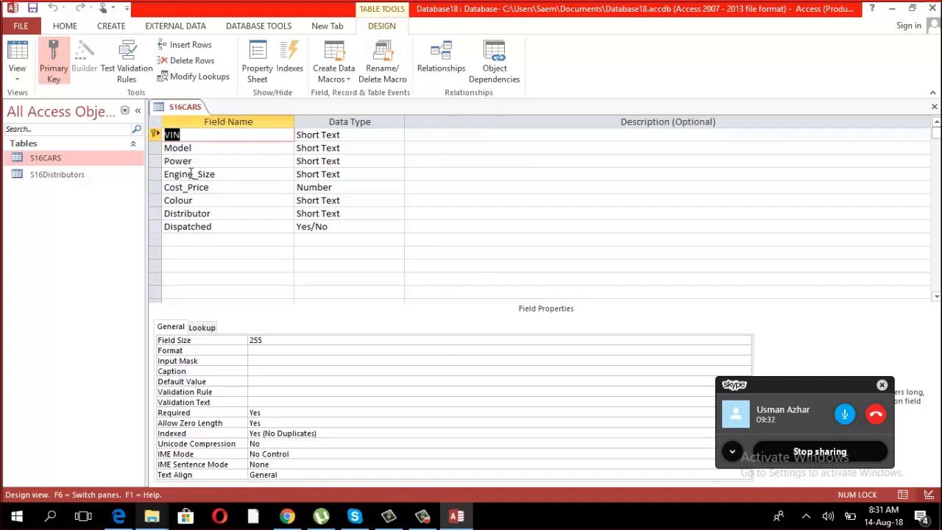
click(183, 135)
click(59, 72)
click(58, 72)
click(935, 106)
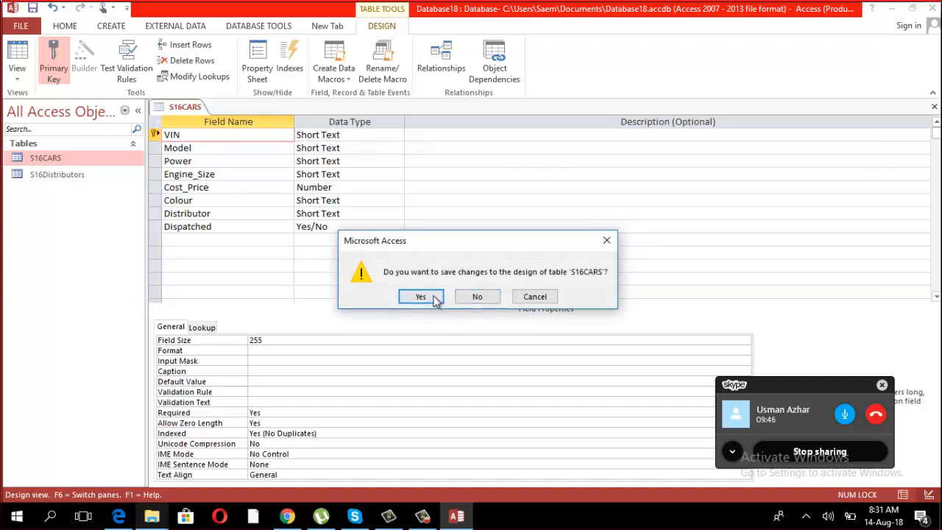
click(433, 295)
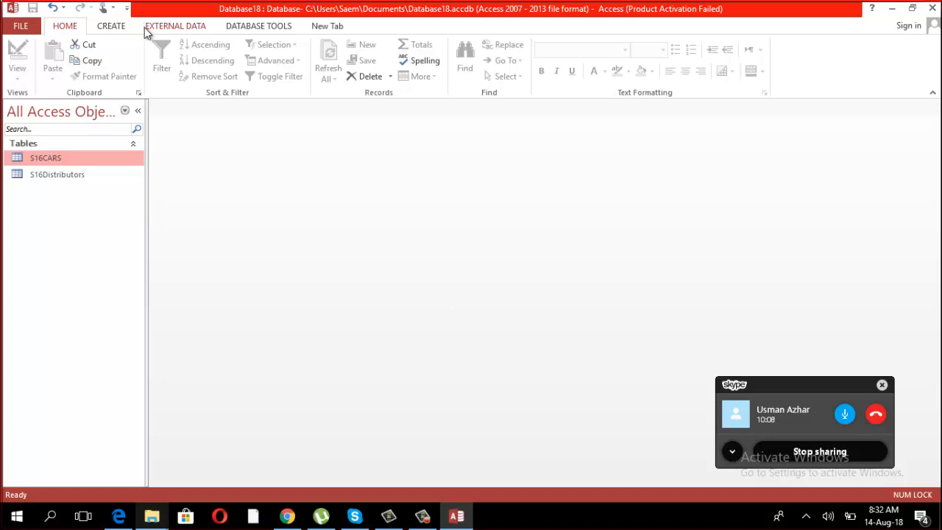
Step: Open the database relationships and add the S16CARS and S16Distributors tables to the layout
click(243, 29)
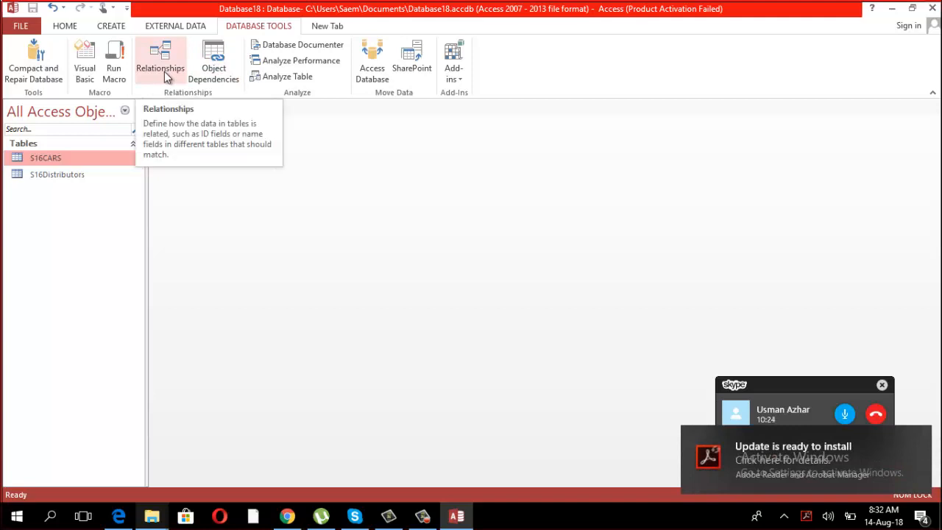
click(165, 76)
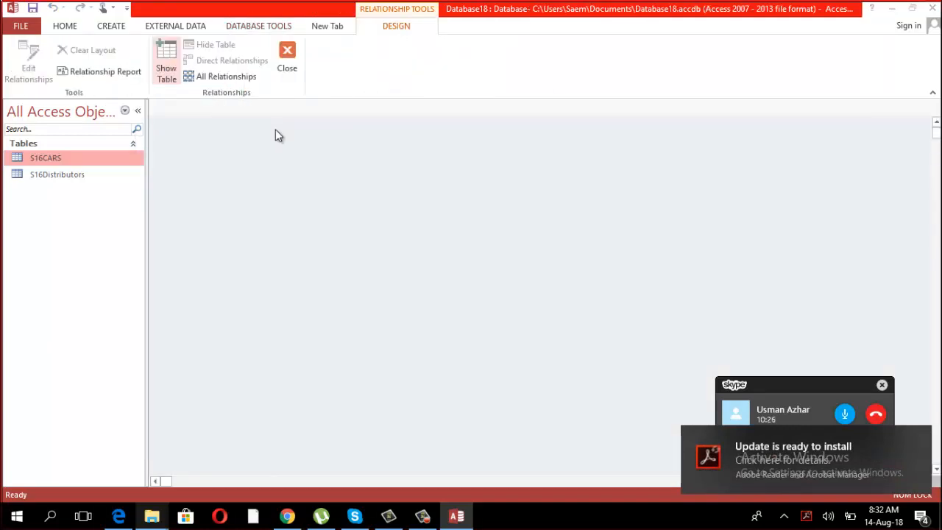
click(401, 216)
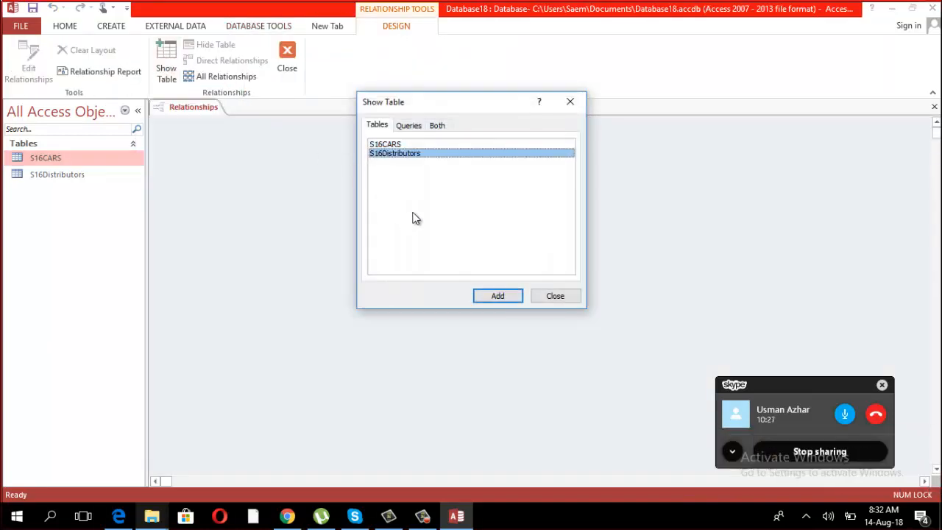
shift+click(395, 145)
click(503, 301)
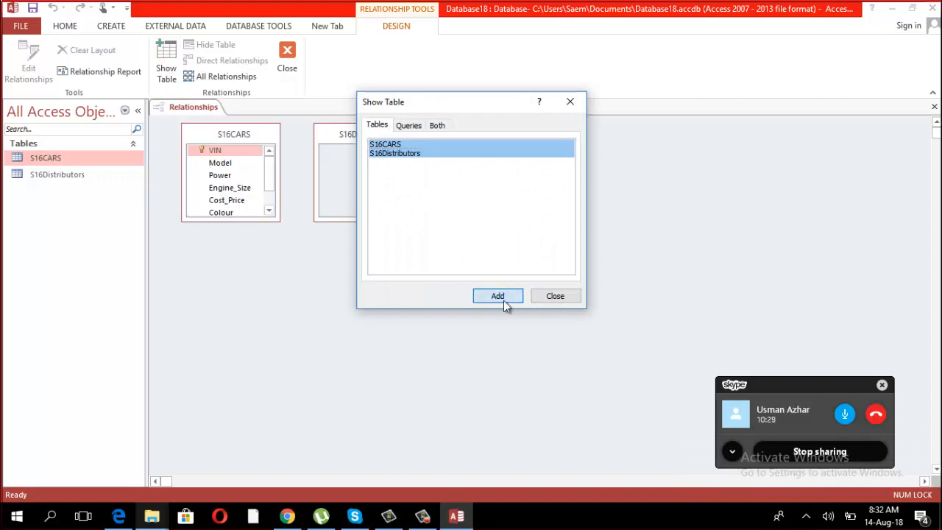
click(553, 298)
Step: Enlarge both table boxes to show all their fields and arrange S16CARS beside S16Distributors
drag(410, 221, 424, 338)
drag(386, 133, 532, 146)
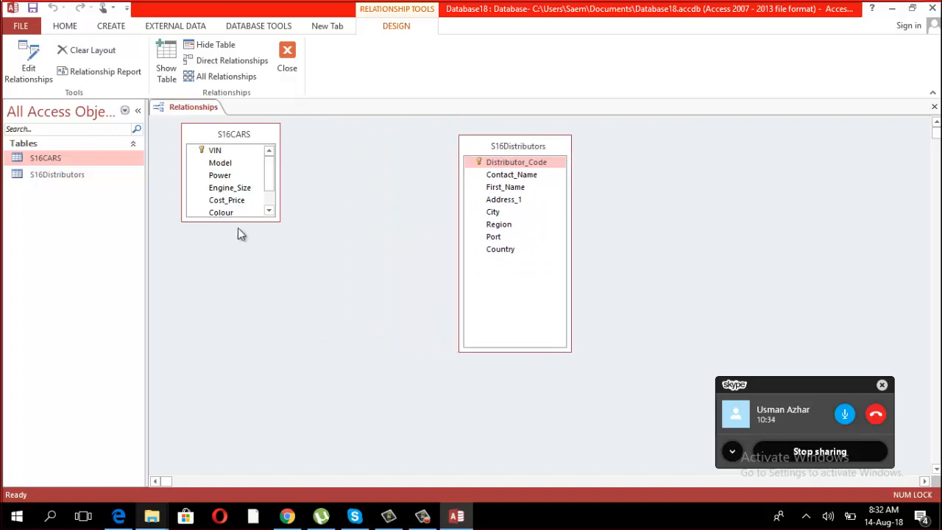
drag(243, 218, 262, 295)
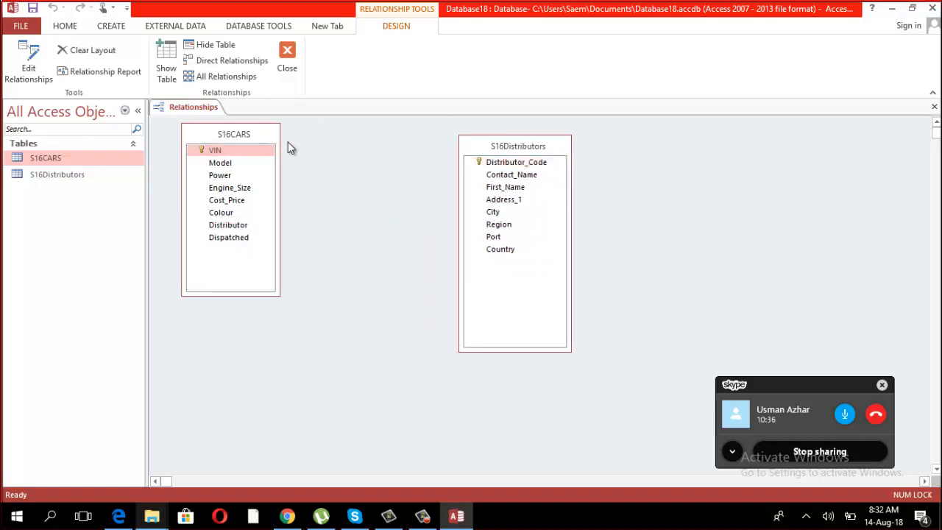
drag(263, 138, 404, 143)
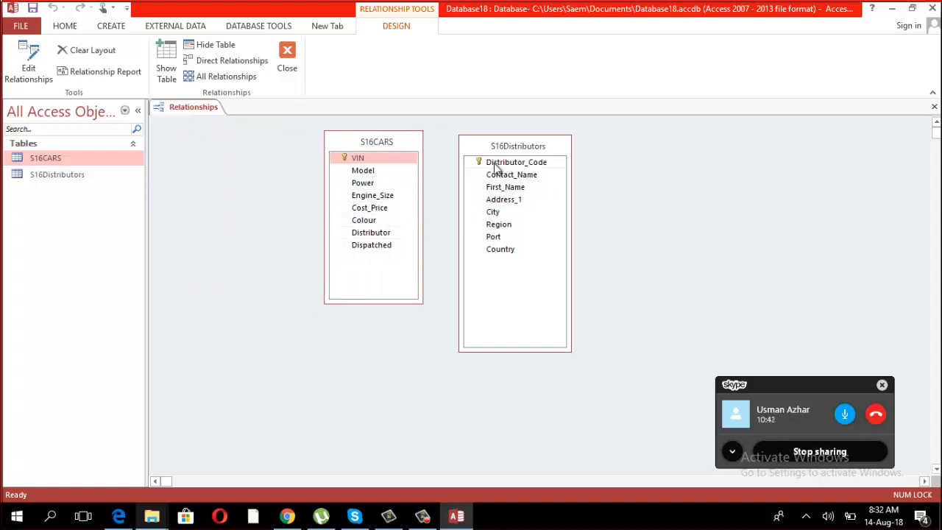
Step: Create a one-to-many relationship from Distributor_Code in S16Distributors to Distributor in S16CARS, without enforcing referential integrity
drag(500, 162, 411, 228)
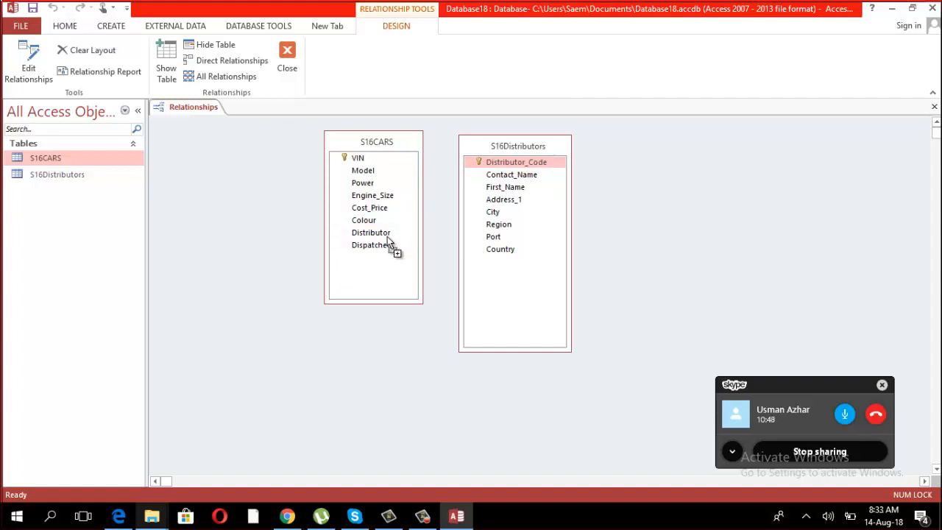
mouse_move(390, 245)
mouse_down()
mouse_move(479, 168)
mouse_move(391, 248)
mouse_move(384, 235)
mouse_up()
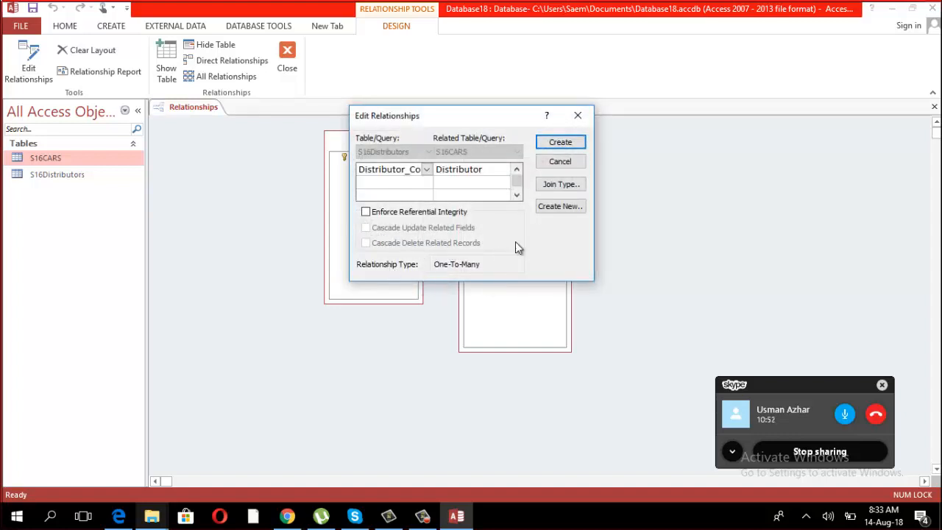
click(560, 144)
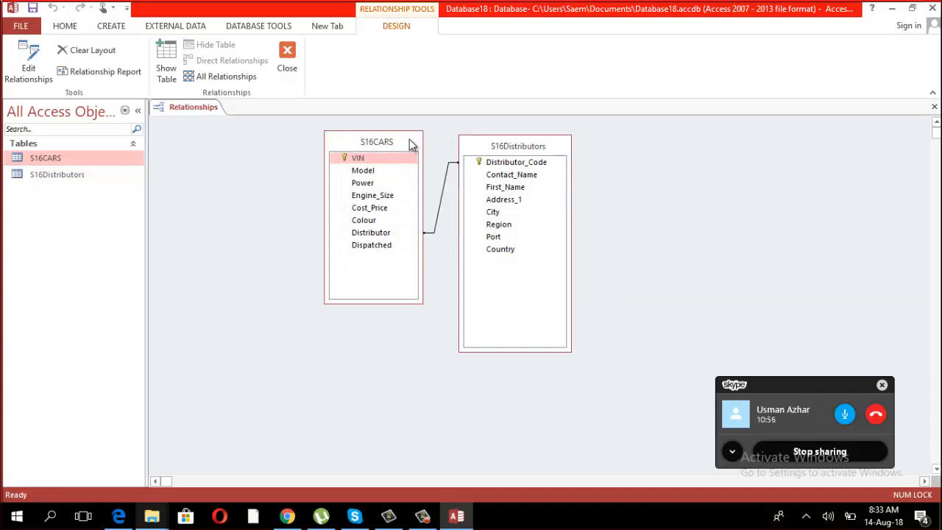
Step: Move the S16CARS box farther from S16Distributors, and close the relationships saving the layout
drag(412, 144, 374, 160)
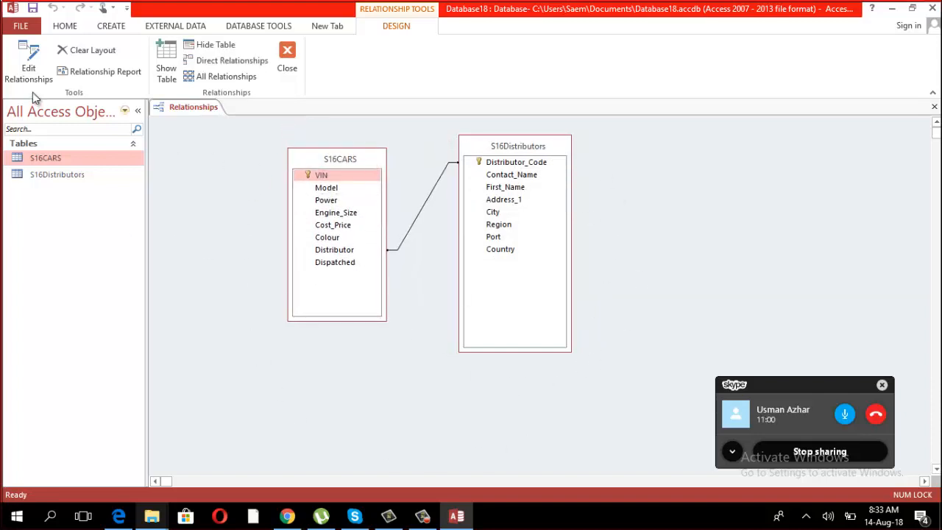
click(288, 64)
click(421, 301)
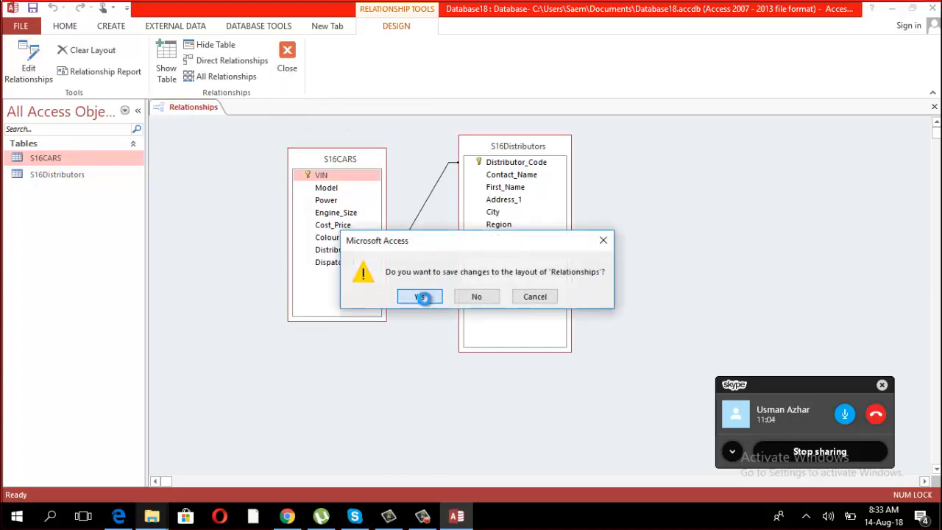
click(109, 28)
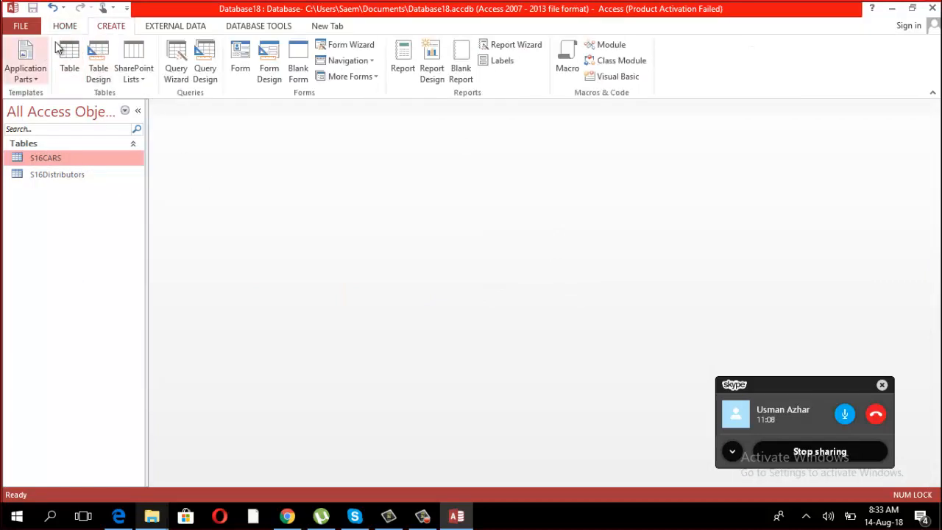
click(70, 26)
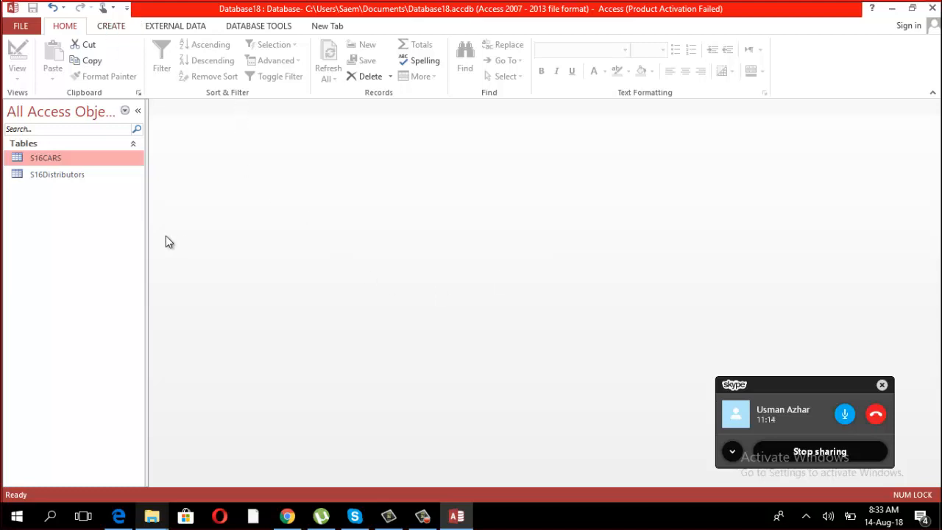
click(88, 174)
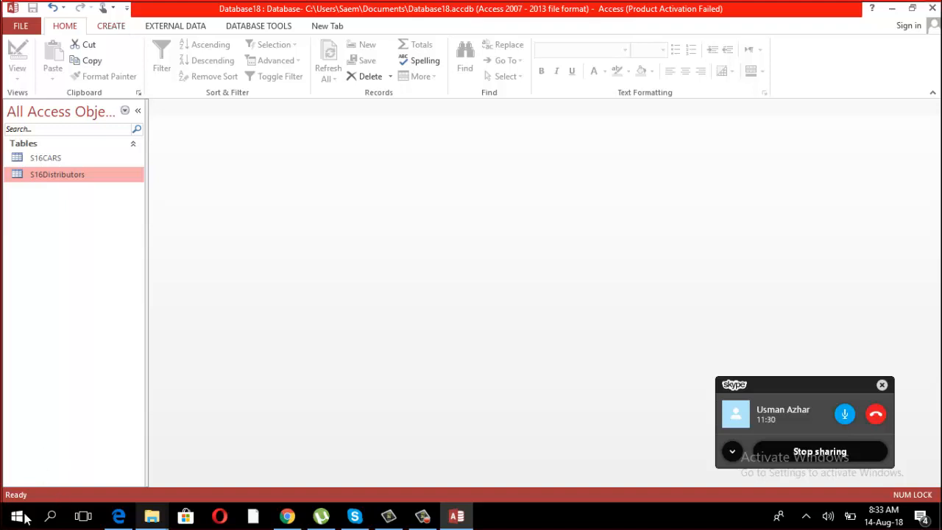
Step: Switch to the 0417_2_SourceFiles folder, open the S16Distributors CSV file in Excel, and fit all columns to their contents
mouse_move(152, 516)
click(197, 450)
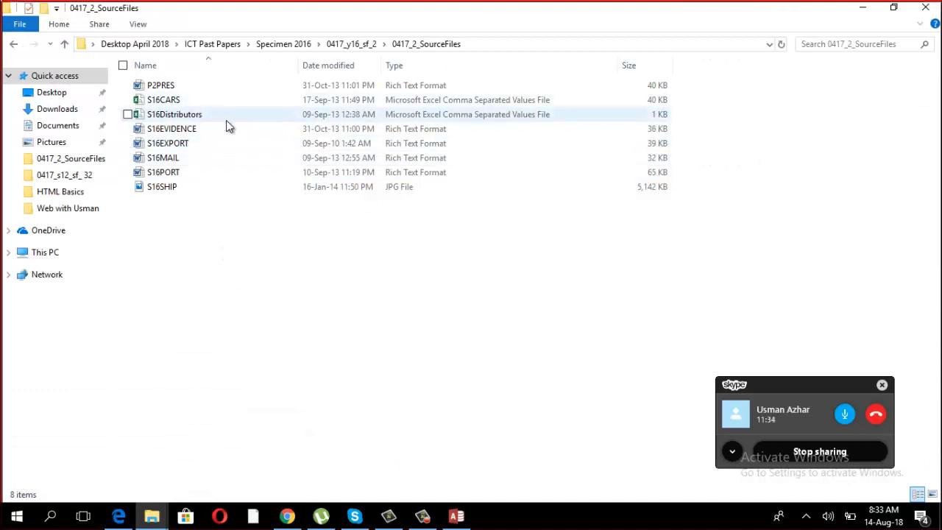
click(481, 116)
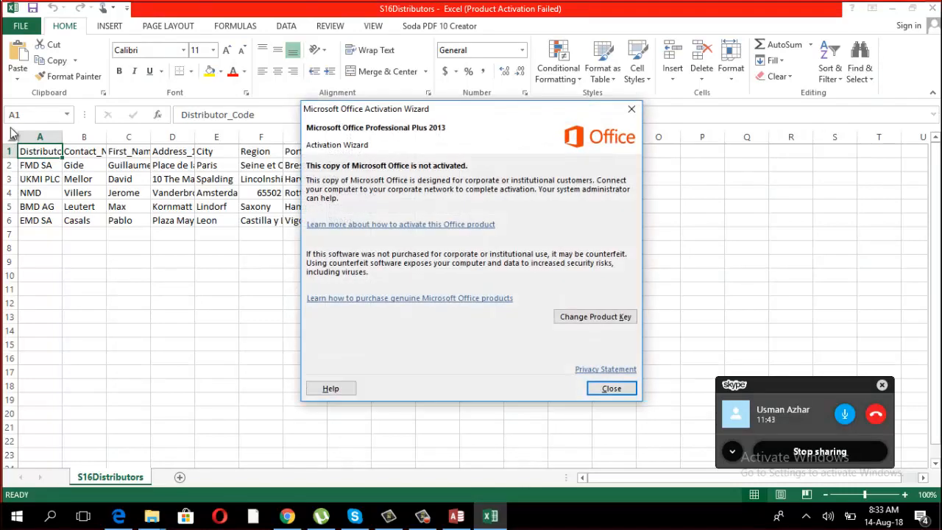
click(623, 390)
click(11, 137)
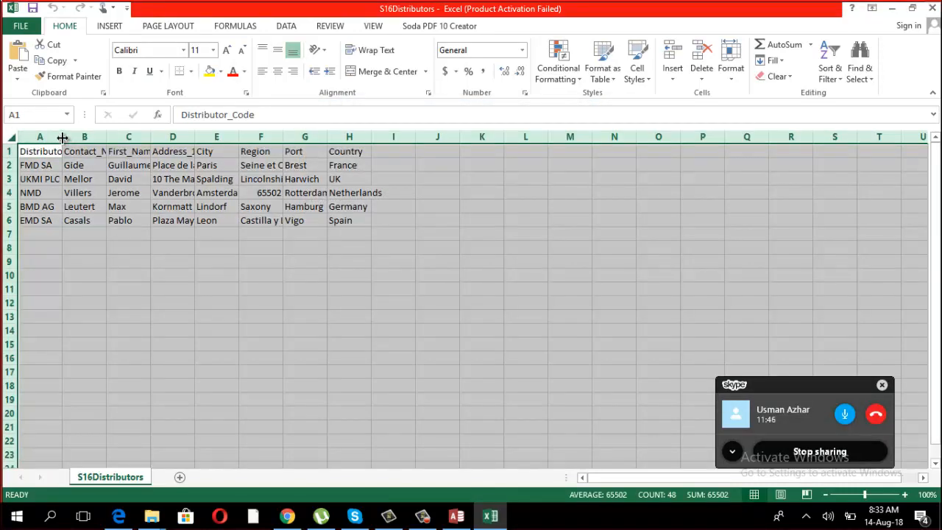
double_click(63, 138)
Step: Copy the distributor data in A1:H6 and paste it transposed starting at cell A8
drag(42, 152, 544, 222)
right_click(544, 222)
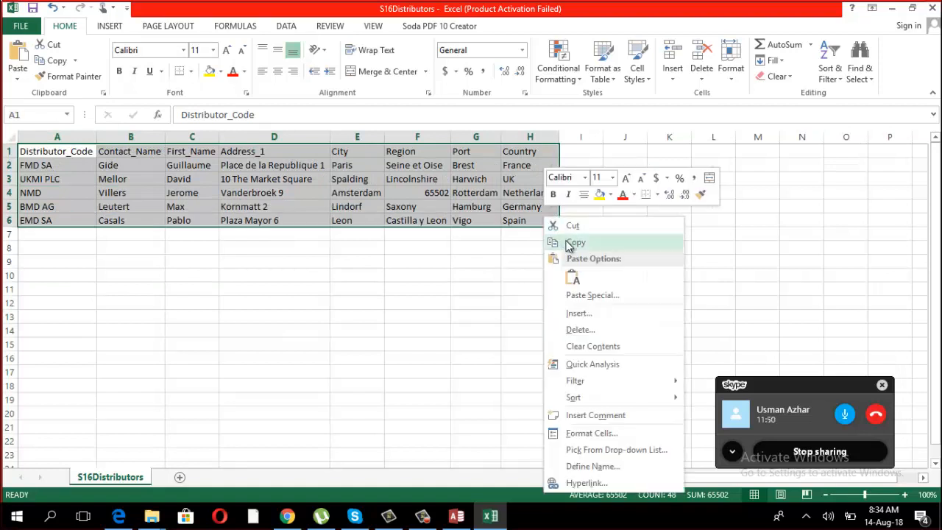
click(570, 243)
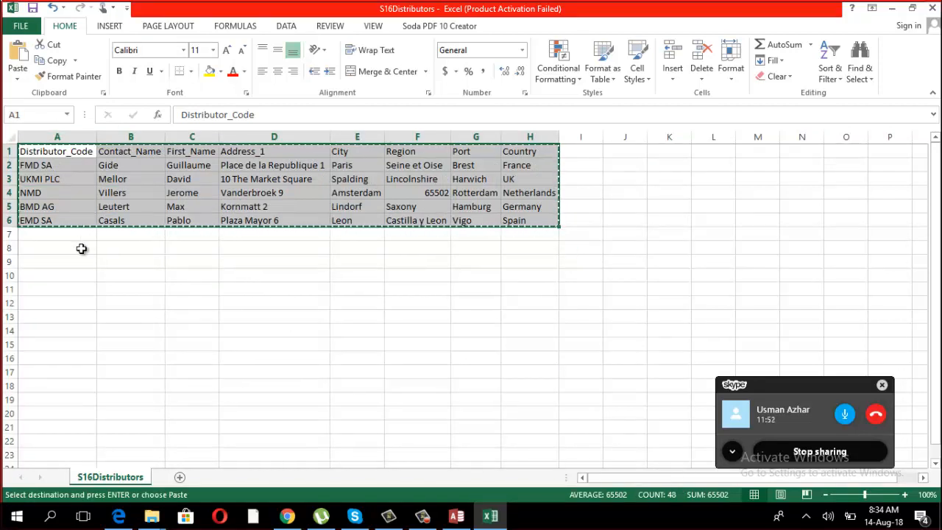
click(81, 249)
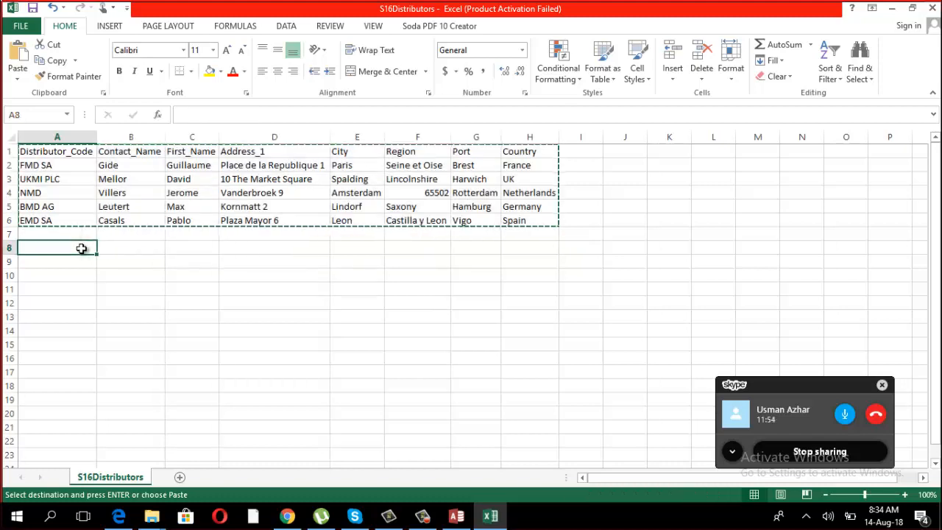
right_click(81, 248)
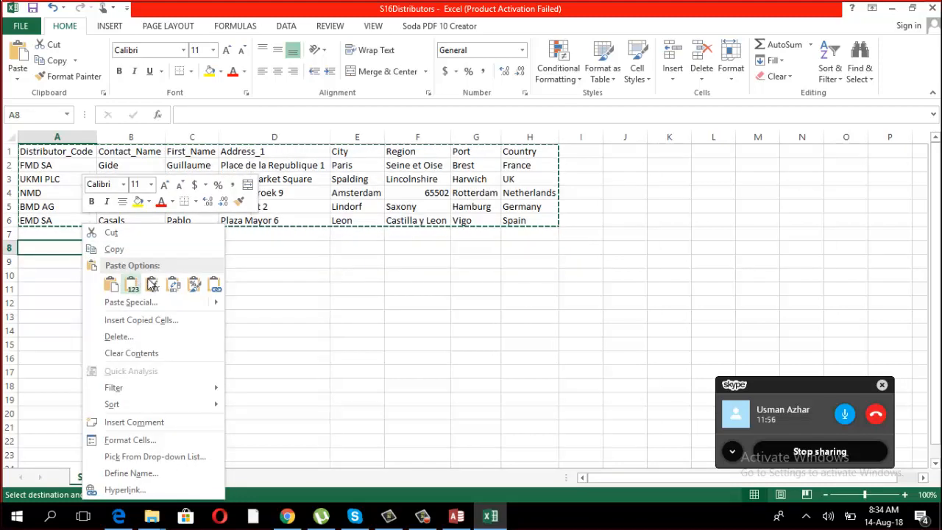
click(174, 289)
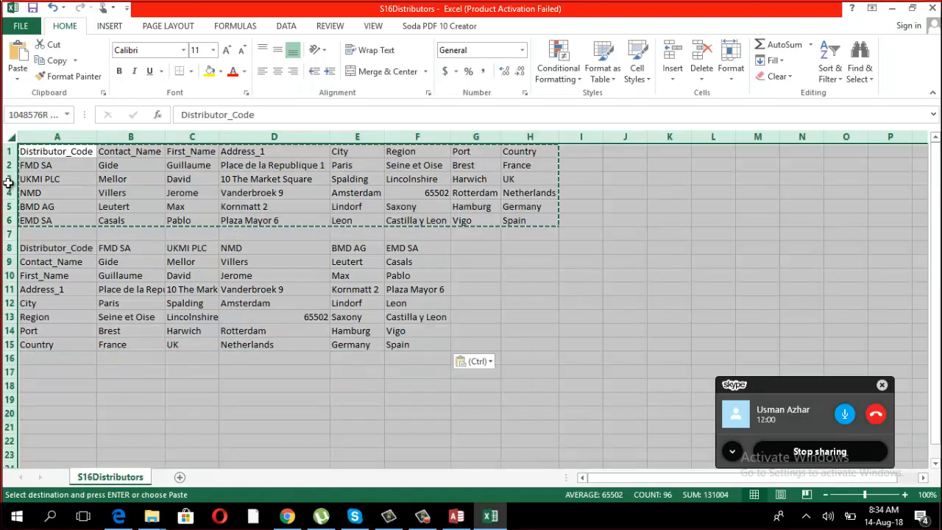
Step: Hide rows 1 to 7 so that only the transposed distributor data is shown
click(44, 220)
drag(10, 151, 9, 234)
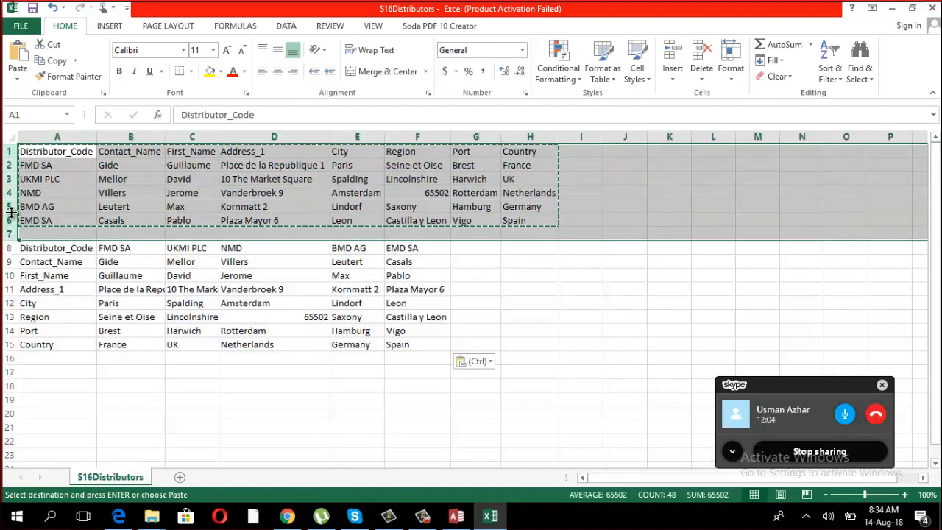
right_click(11, 213)
click(55, 395)
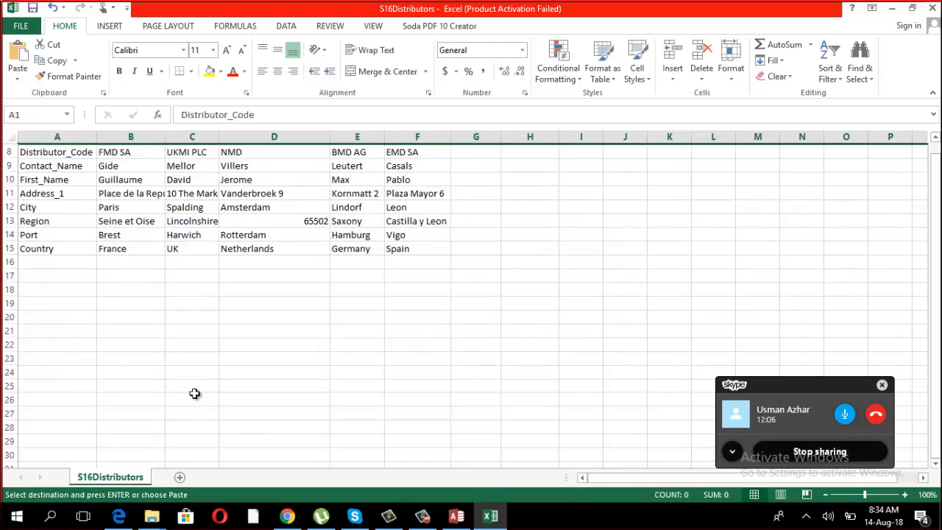
click(193, 397)
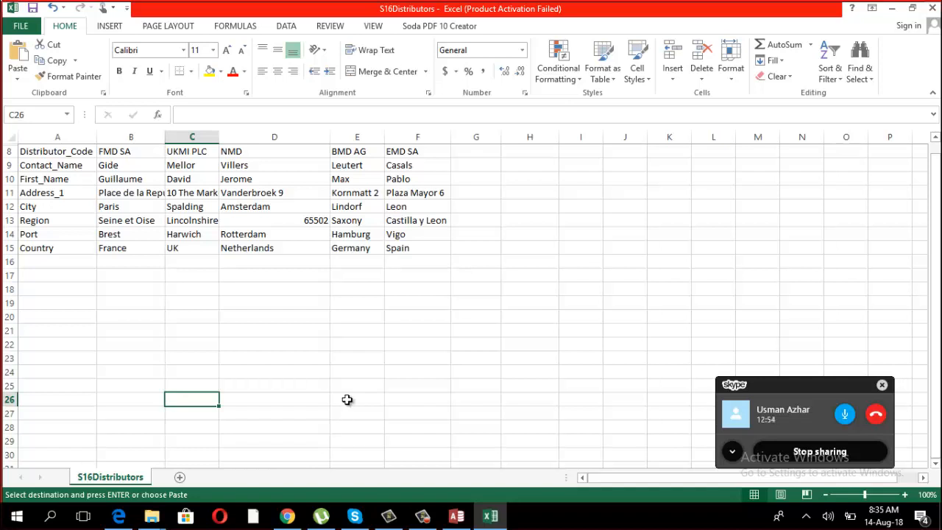
Step: Examine the transposed distributor data in A8:F15, comparing the Distributor_Code row with the field names in column A
click(121, 359)
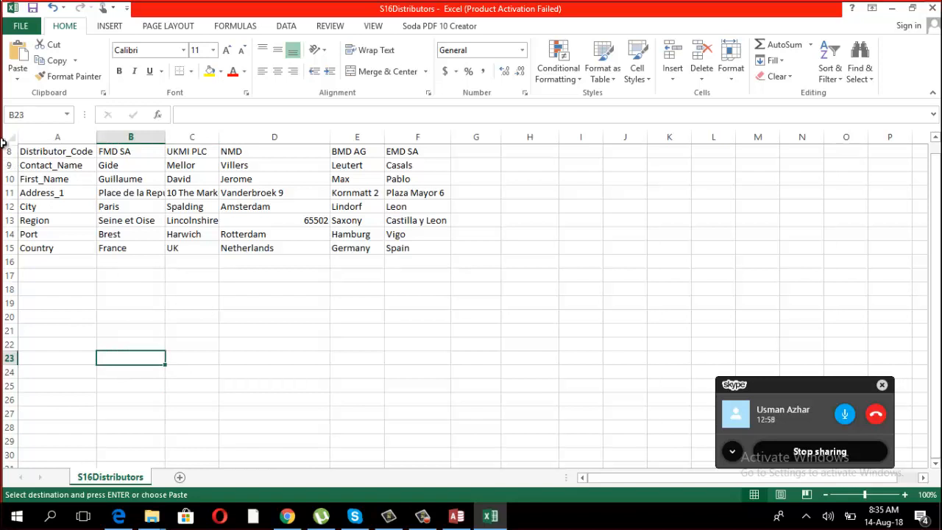
click(10, 151)
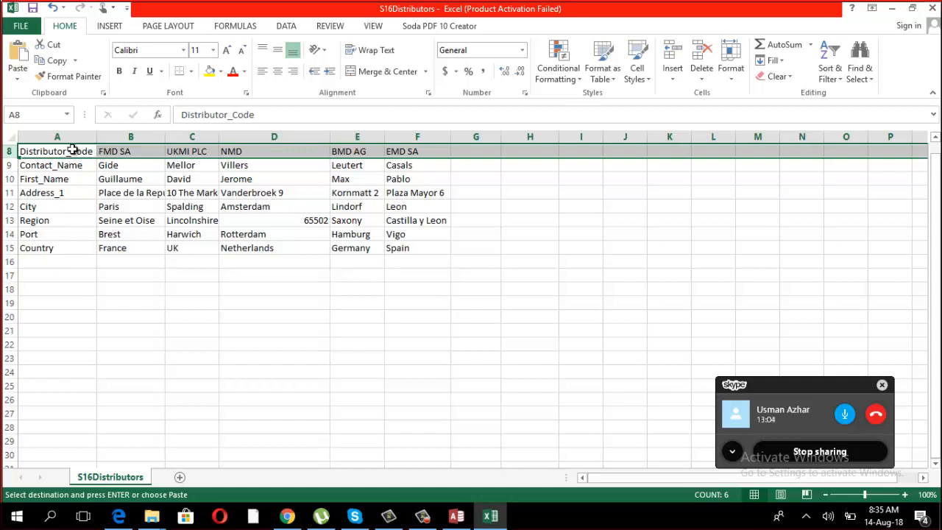
drag(72, 151, 67, 248)
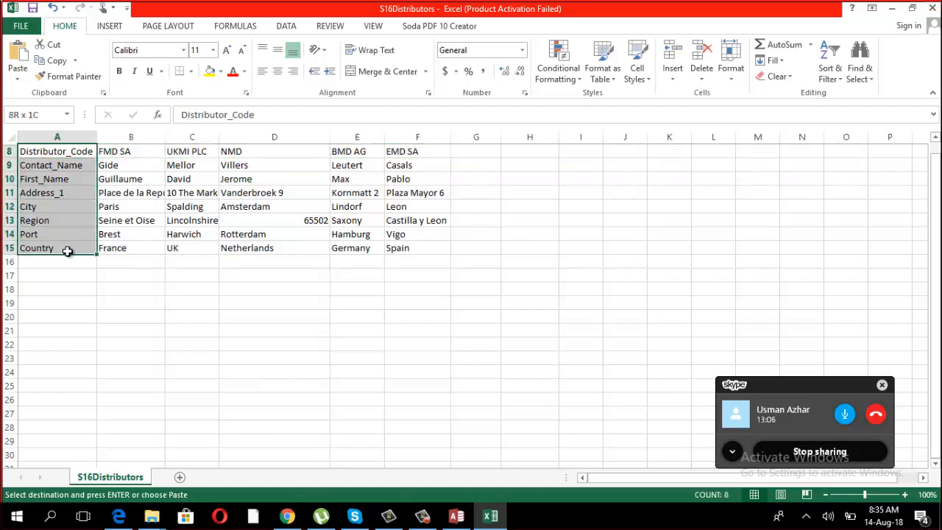
click(9, 151)
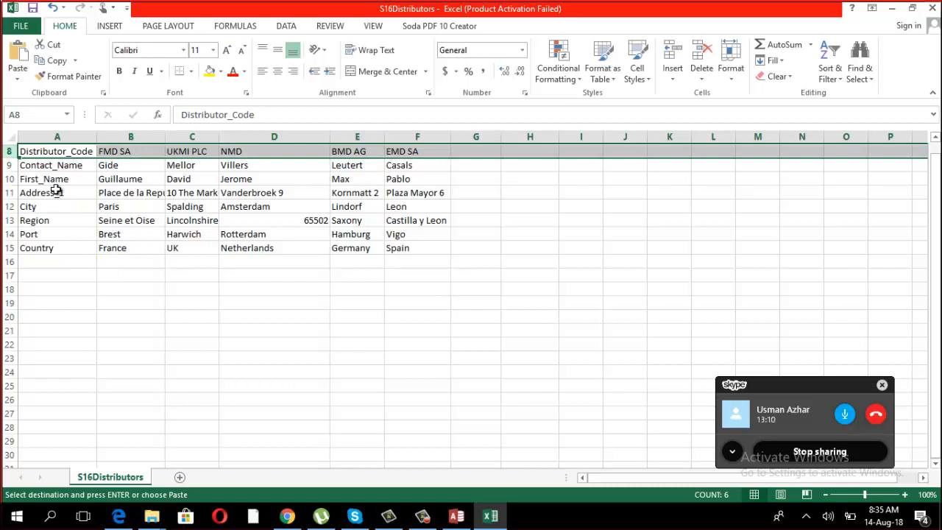
click(56, 190)
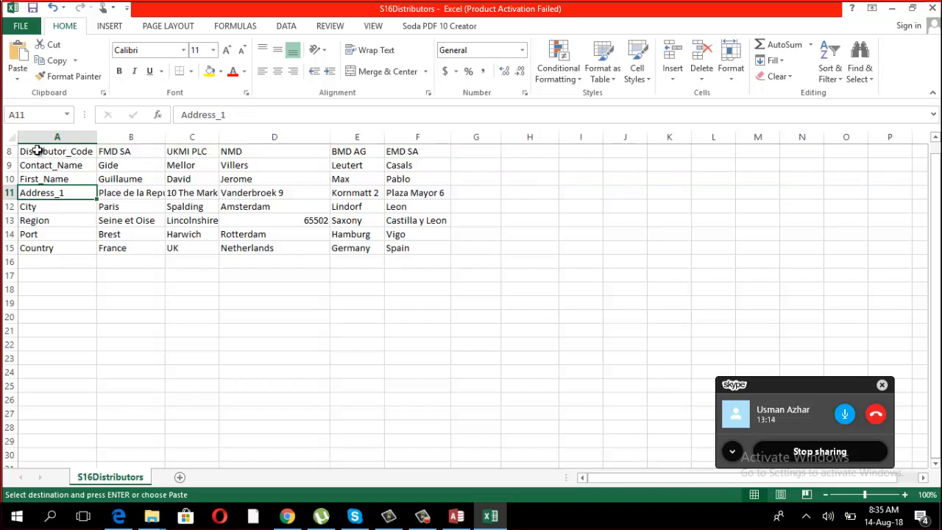
drag(37, 151, 398, 144)
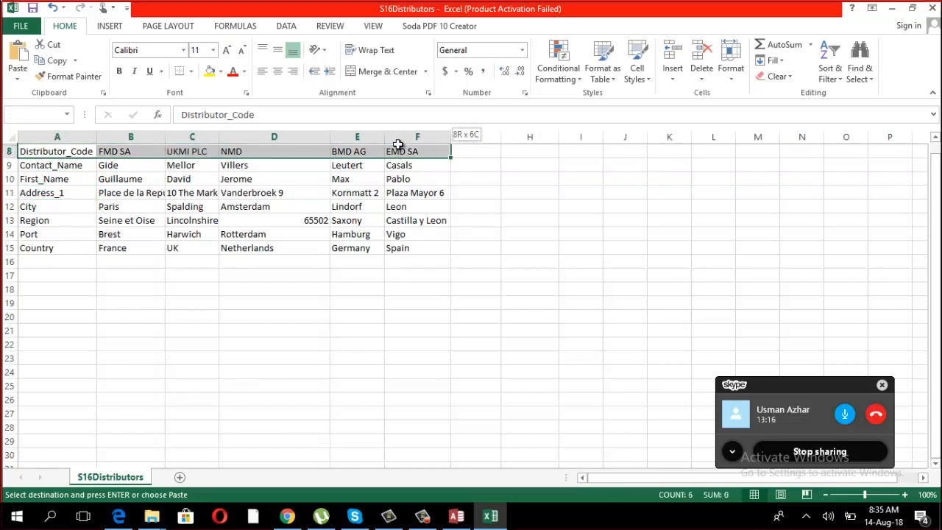
key(ctrl+v)
drag(73, 152, 84, 246)
key(ctrl+v)
click(125, 271)
click(73, 151)
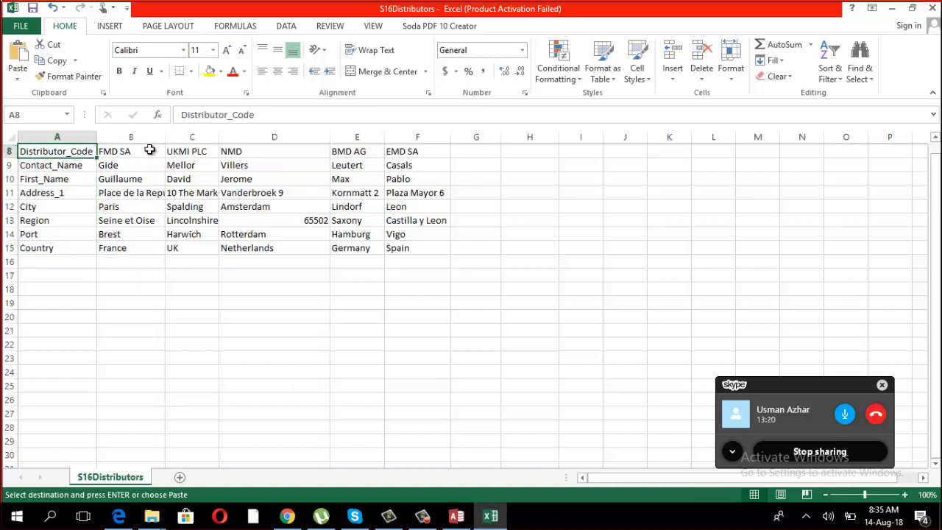
drag(150, 149, 413, 151)
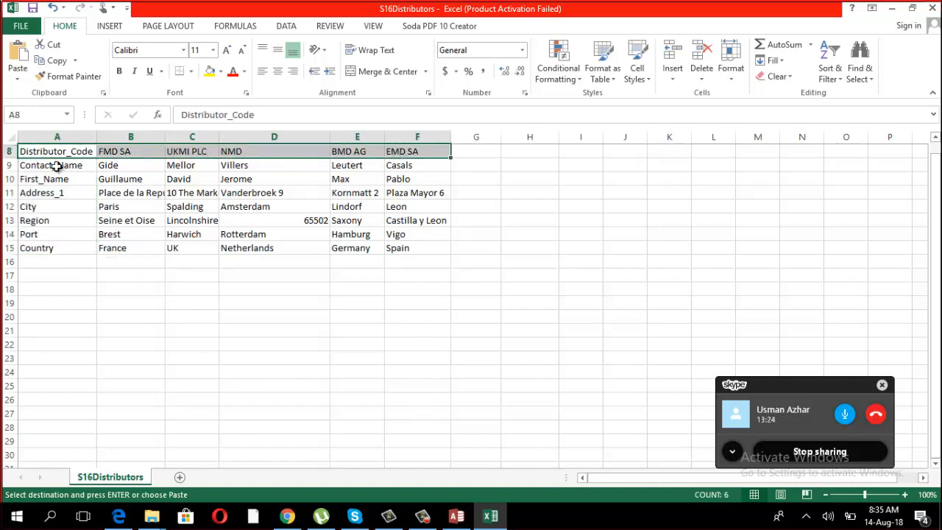
click(161, 275)
drag(93, 153, 418, 245)
right_click(418, 246)
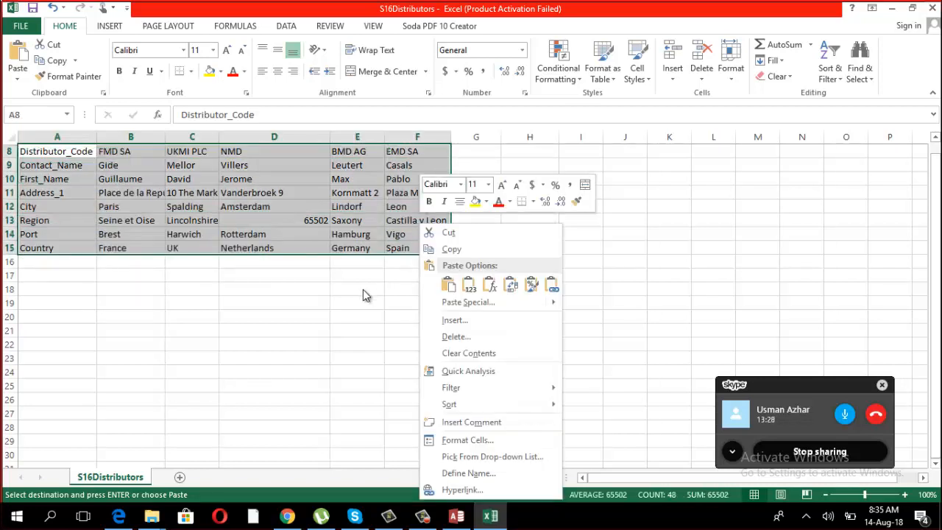
key(Escape)
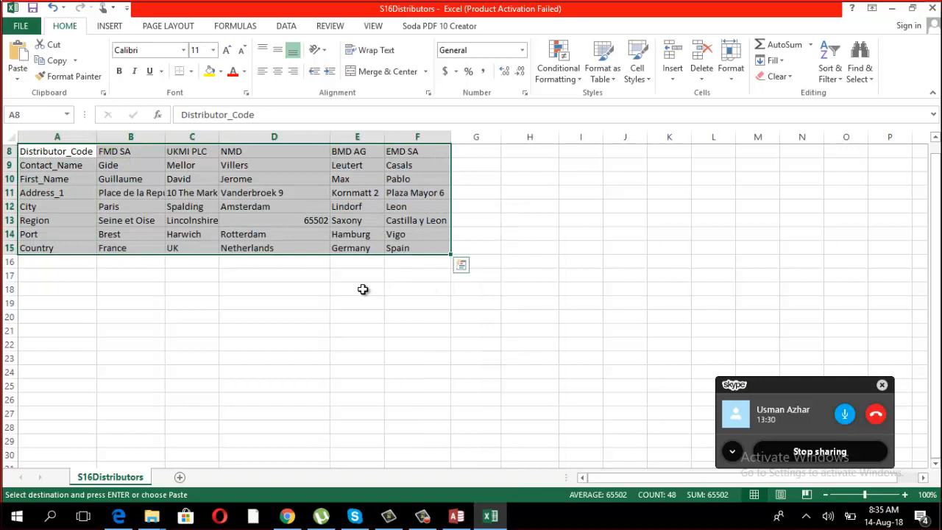
Step: Close the S16Distributors workbook without saving the changes and switch to the Access database
click(936, 4)
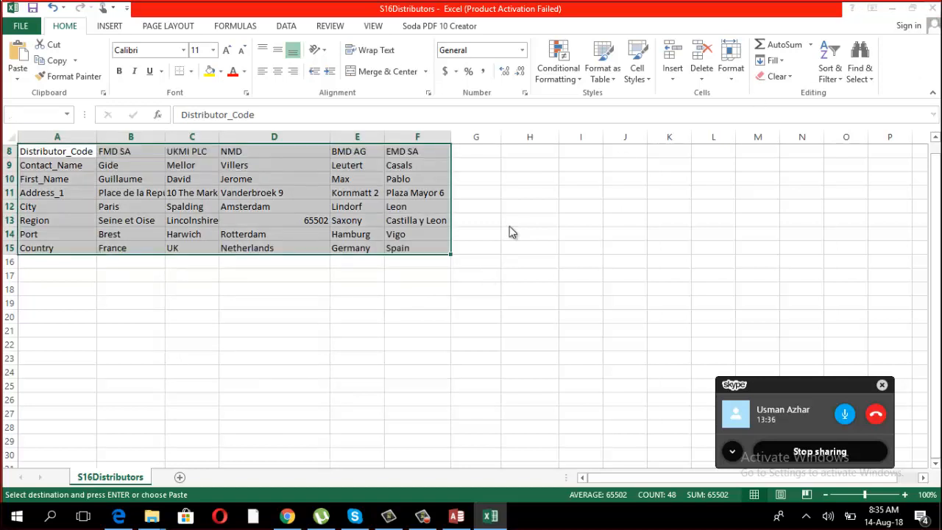
click(459, 273)
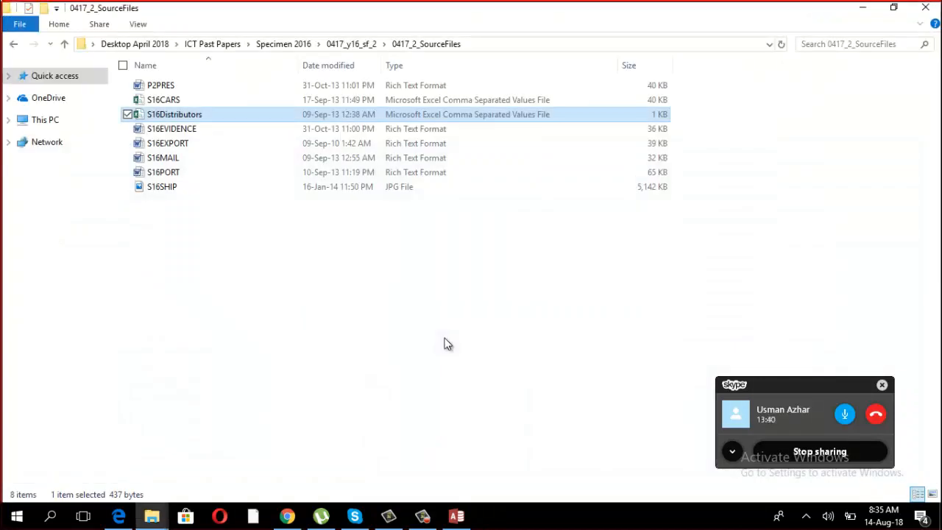
click(454, 515)
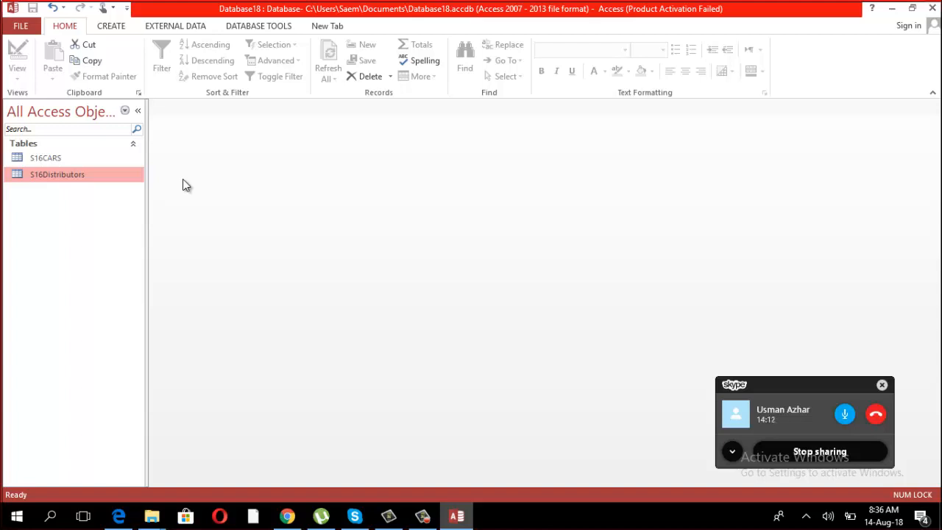
Step: Create a new query in Design View and add the S16CARS and S16Distributors tables to it
click(112, 26)
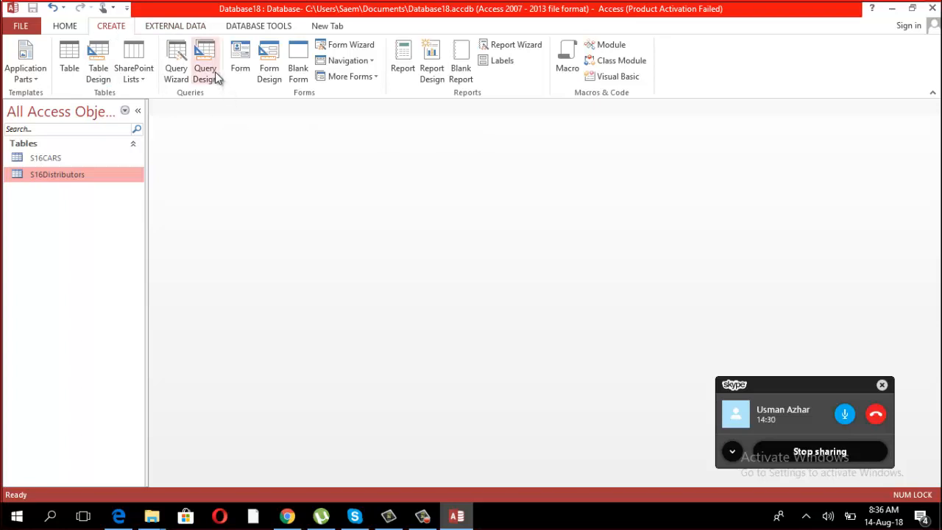
drag(775, 387, 858, 451)
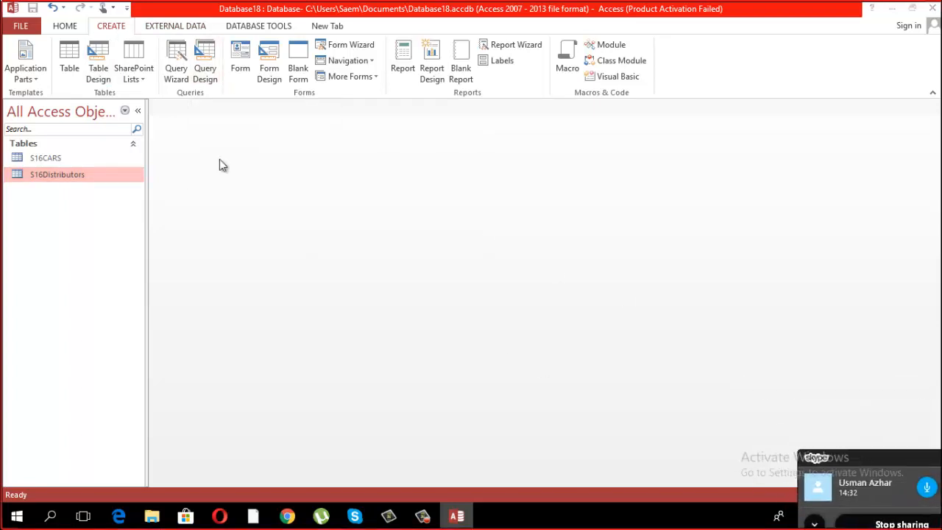
click(207, 74)
click(407, 342)
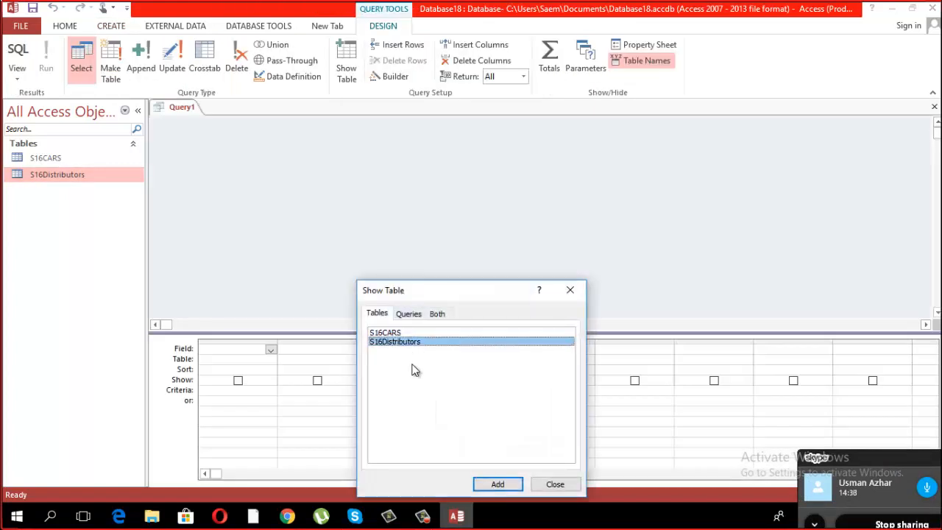
key(shift+Up)
click(507, 485)
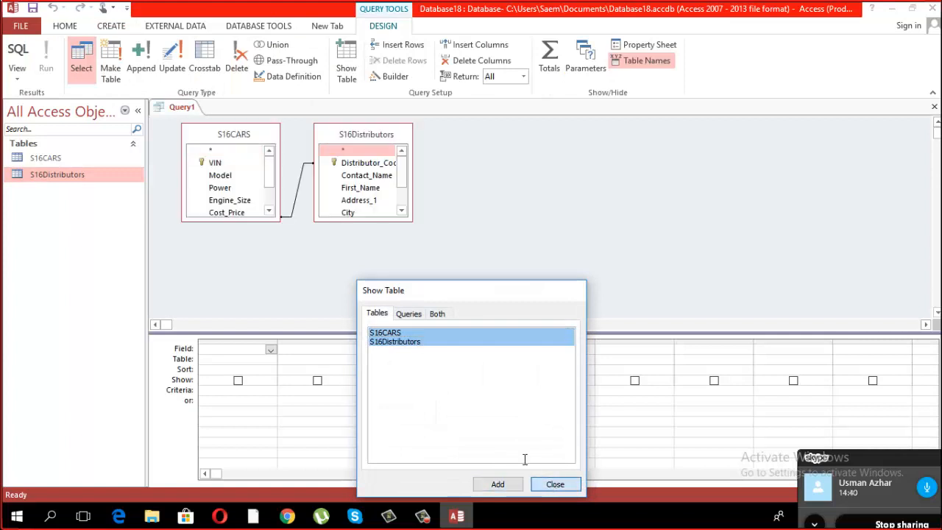
click(555, 484)
Step: Enlarge both table boxes to show all their fields, and move S16Distributors farther from S16CARS
drag(278, 218, 294, 265)
drag(368, 221, 370, 277)
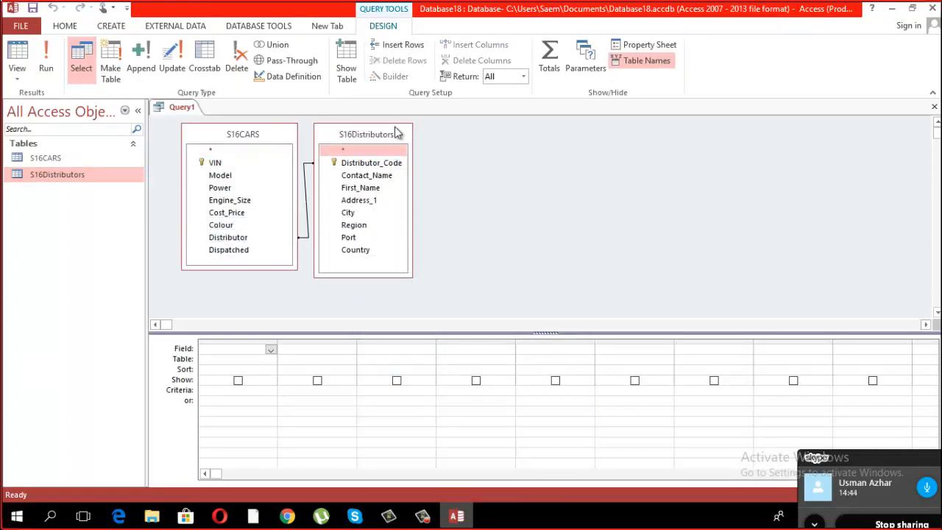
drag(396, 132, 457, 136)
Step: Add the Model, Power and Engine_Size fields from S16CARS to the query grid
click(226, 177)
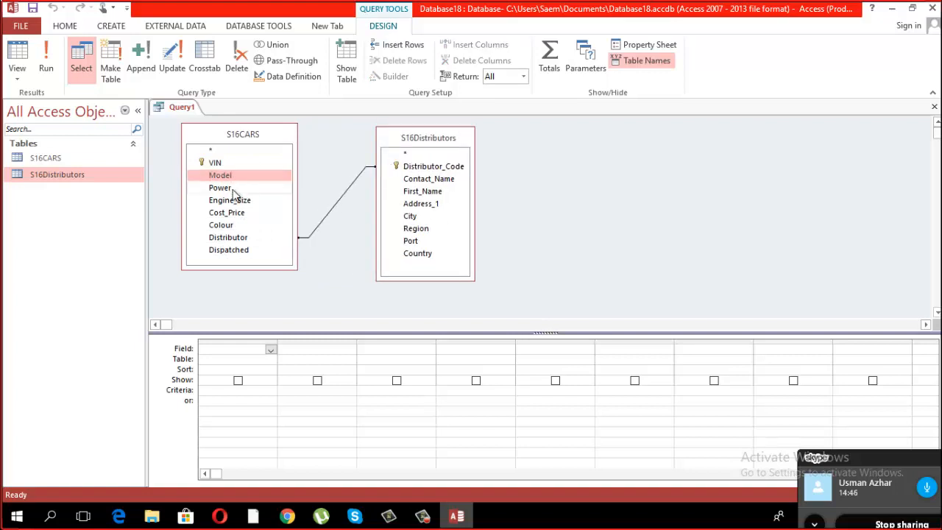
double_click(226, 177)
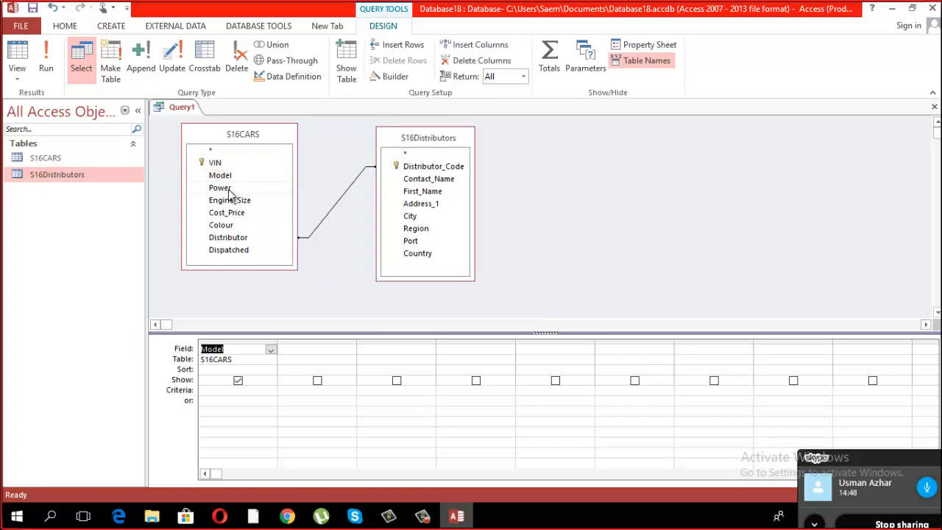
double_click(228, 188)
double_click(234, 200)
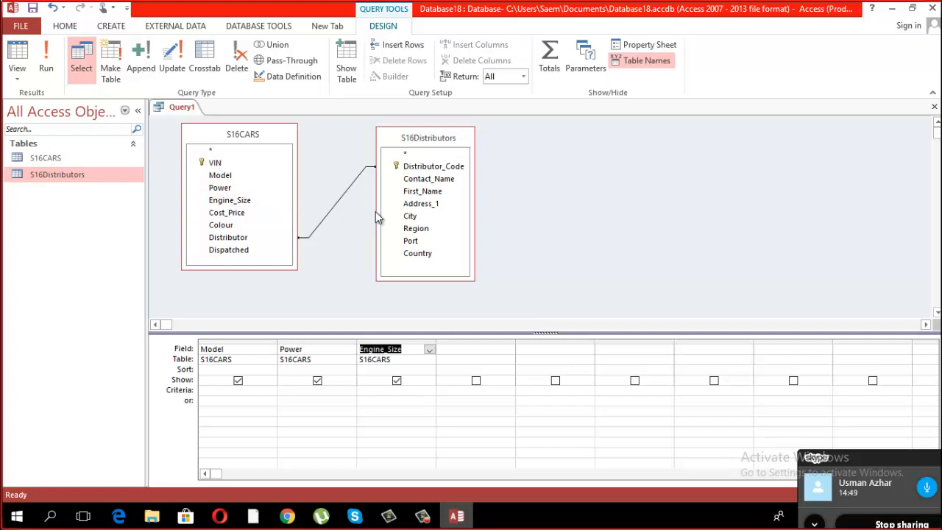
Step: Add the Contact_Name, First_Name, Address_1, City and Region fields from S16Distributors to the query grid
double_click(429, 179)
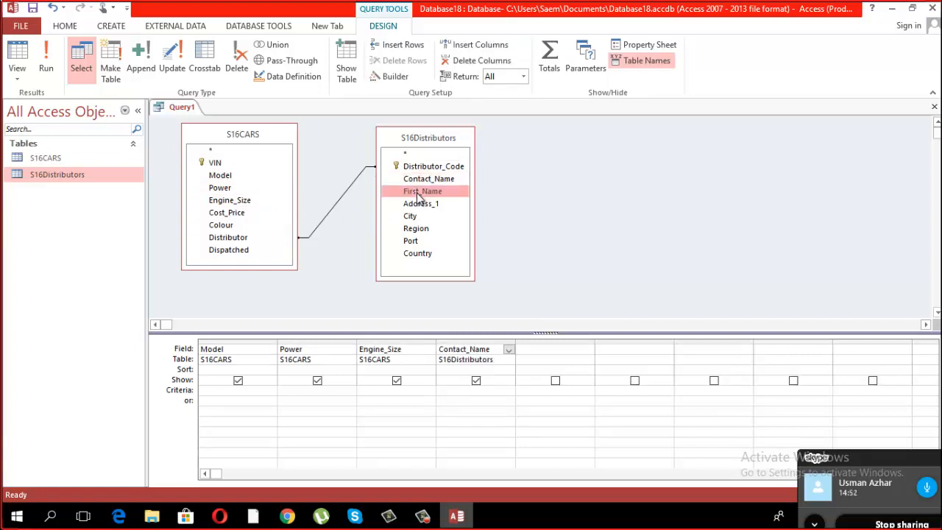
double_click(422, 190)
click(421, 206)
double_click(419, 207)
double_click(419, 216)
double_click(418, 228)
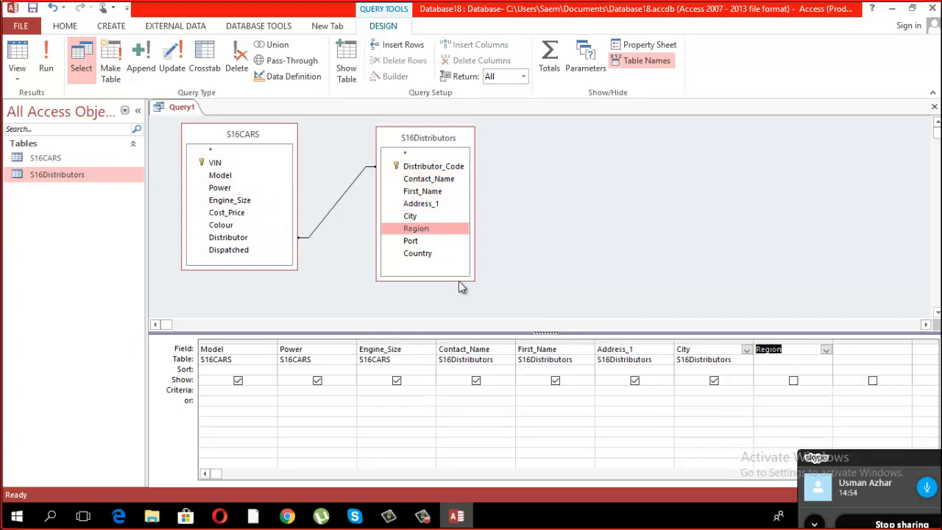
Step: Run the query and examine the Engine_Size values in the resulting records
click(51, 68)
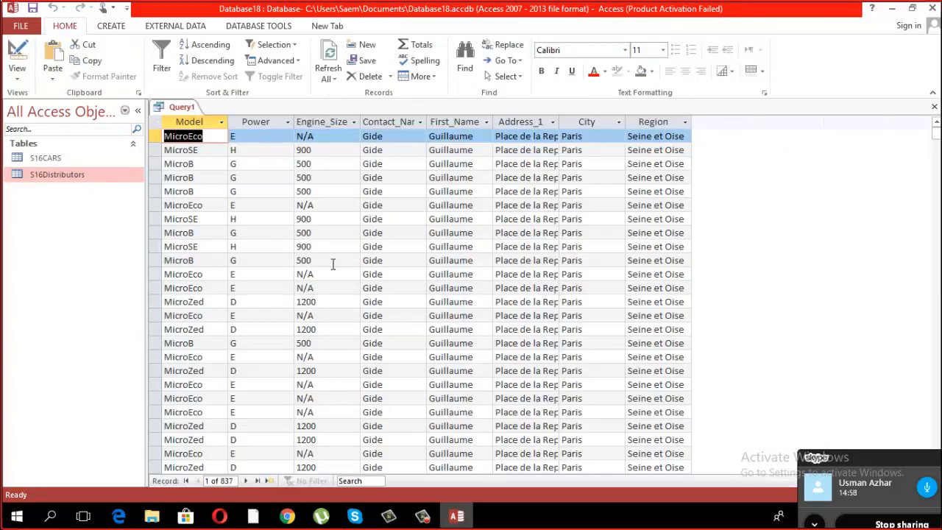
scroll(333, 264, down, 6)
scroll(333, 263, up, 6)
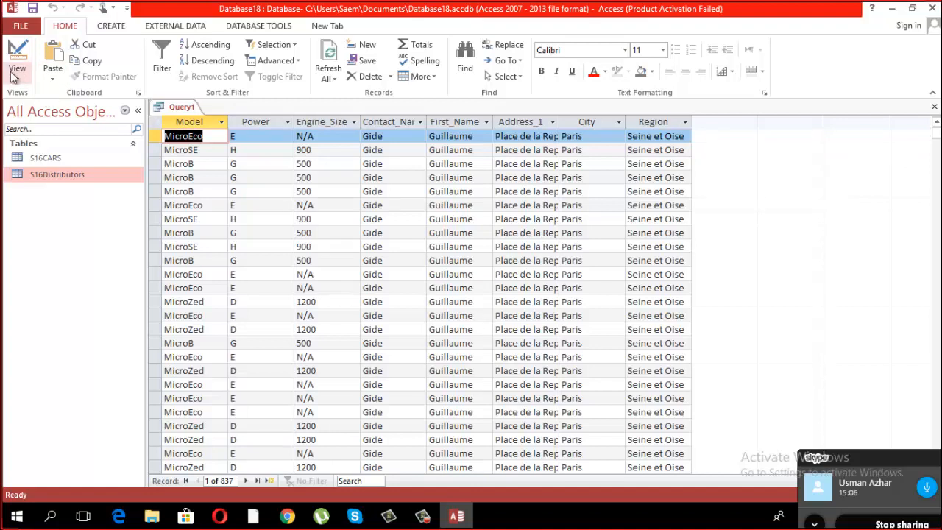
click(328, 120)
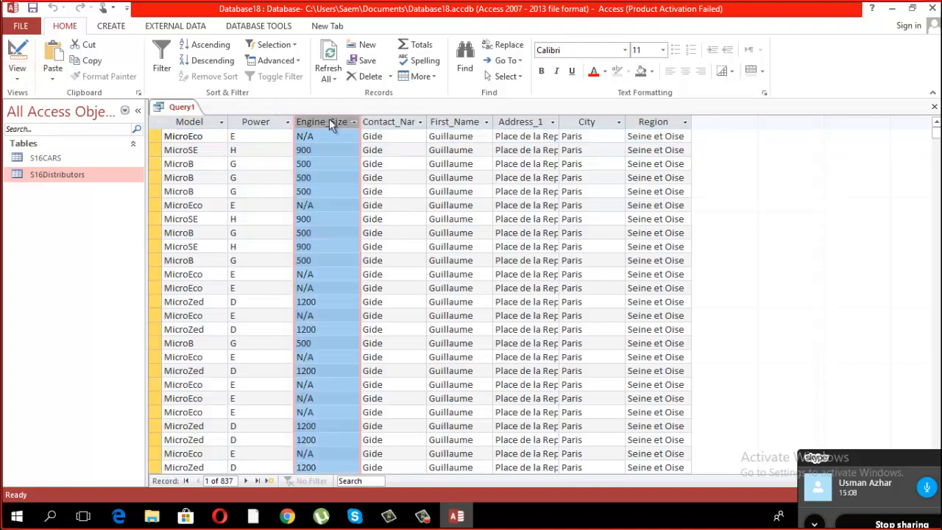
click(299, 315)
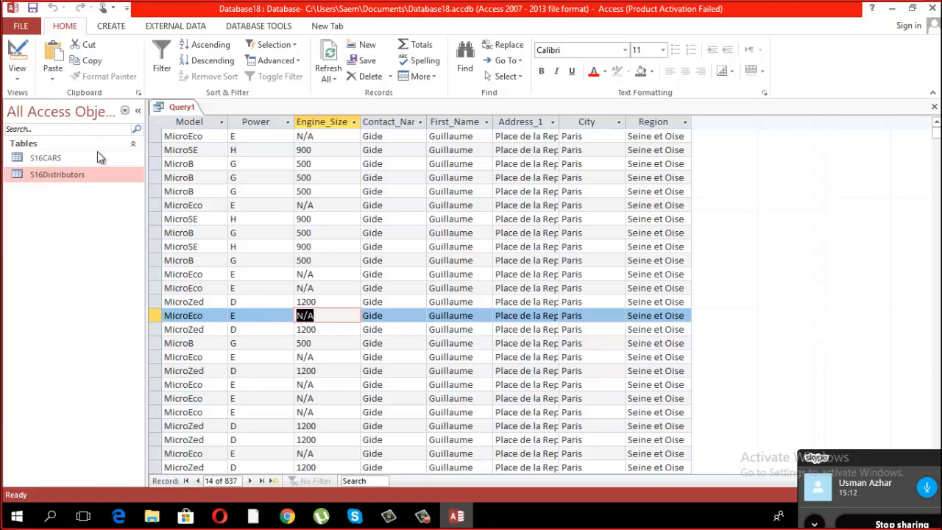
Step: Return to the query design, set the Engine_Size criterion to N/A, and run the query
click(17, 74)
click(50, 163)
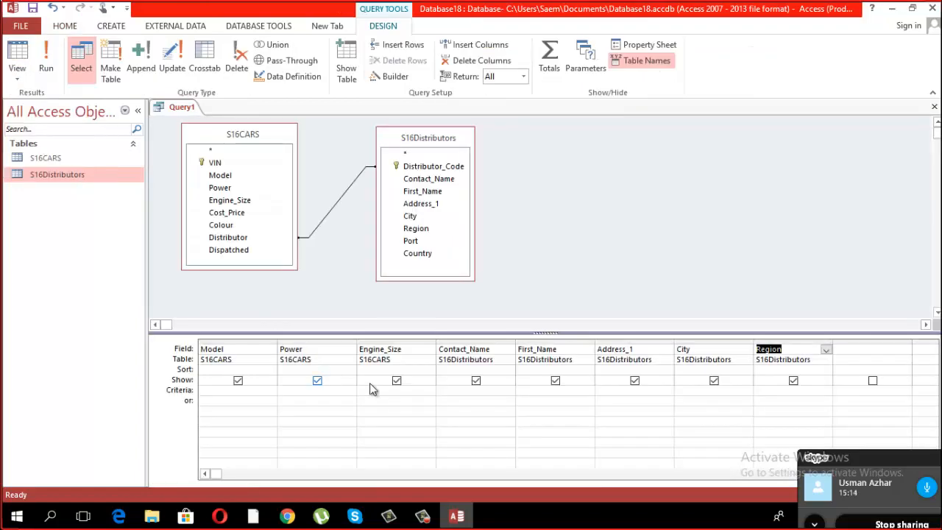
click(374, 391)
text(N/A)
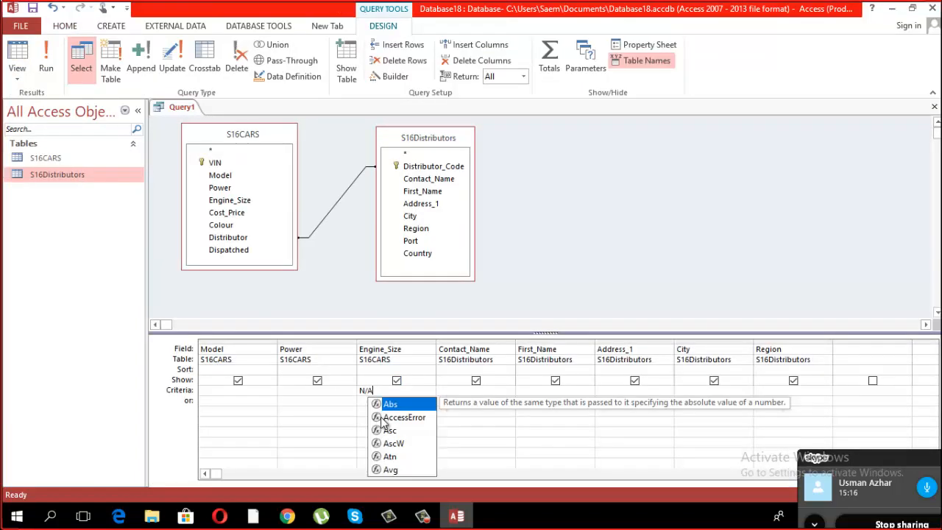
click(49, 68)
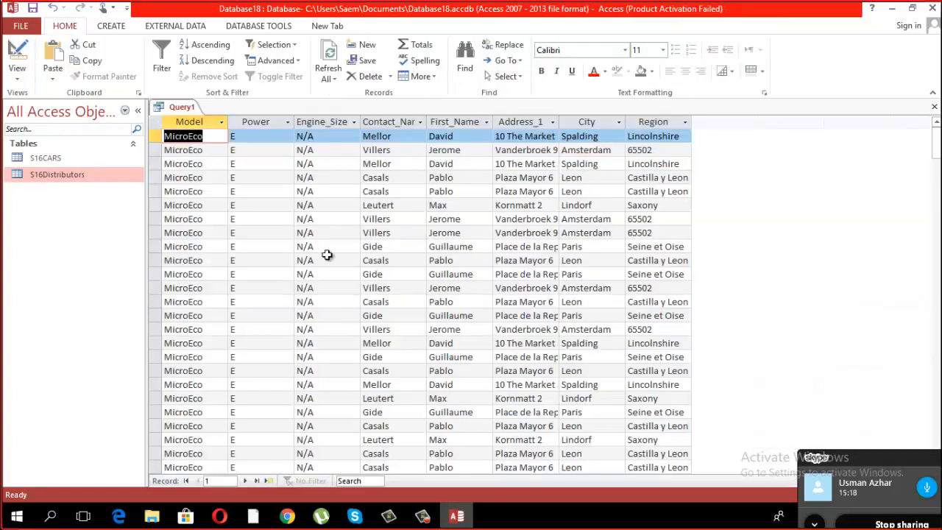
Step: Check the Engine_Size criterion in the query design and run the query again
click(17, 70)
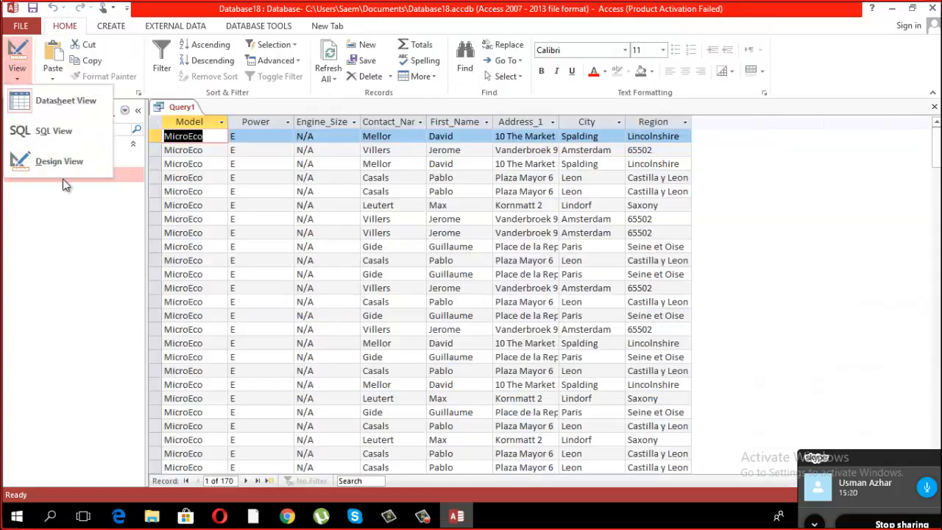
click(60, 175)
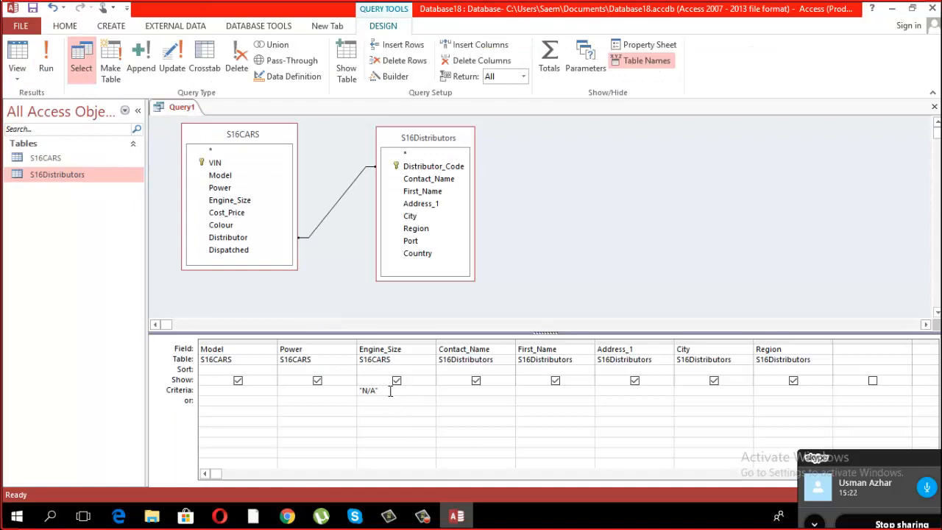
click(49, 65)
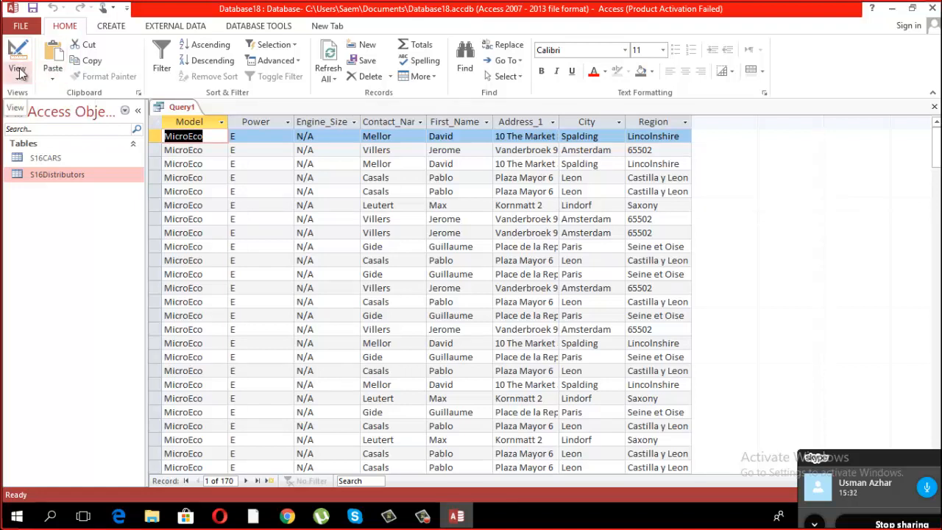
Step: Fit the Address_1 column to its contents and select the City column in the query results
double_click(562, 123)
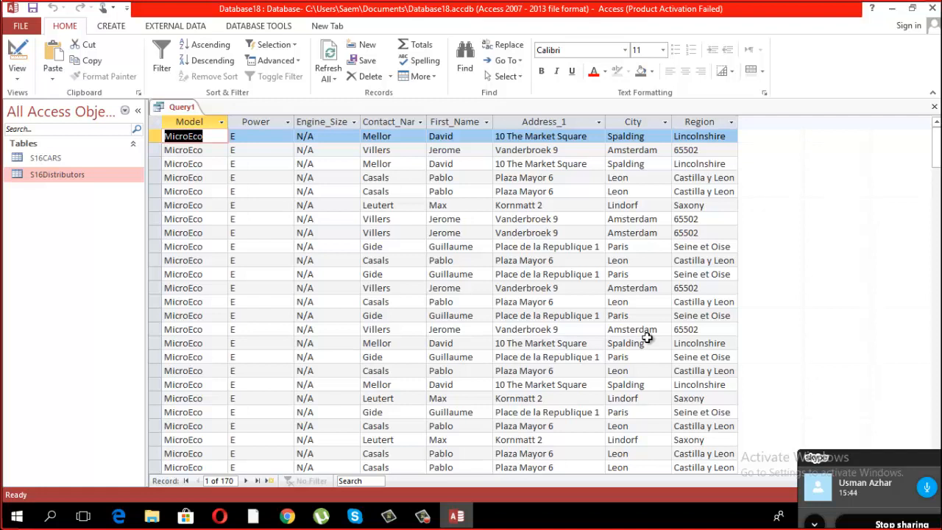
click(636, 121)
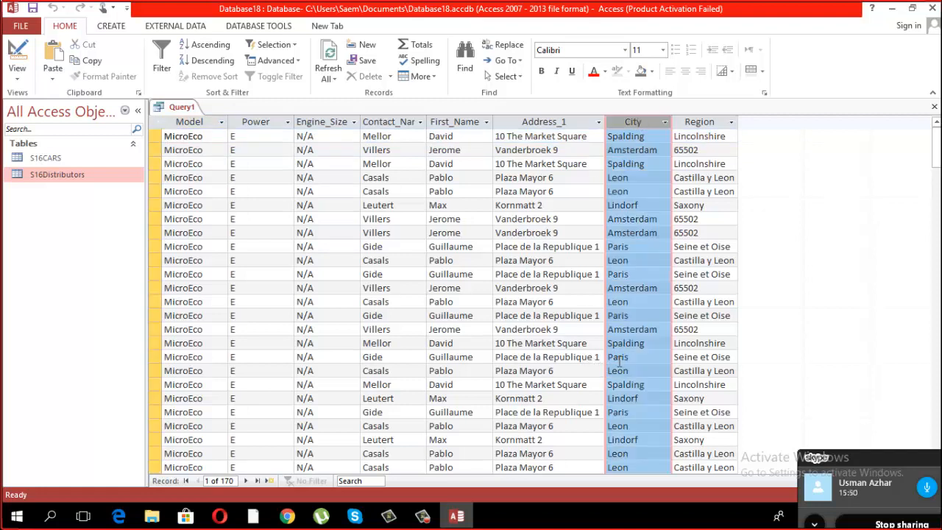
Step: Return to the query design, set the City criterion to S*, and run the query
click(15, 74)
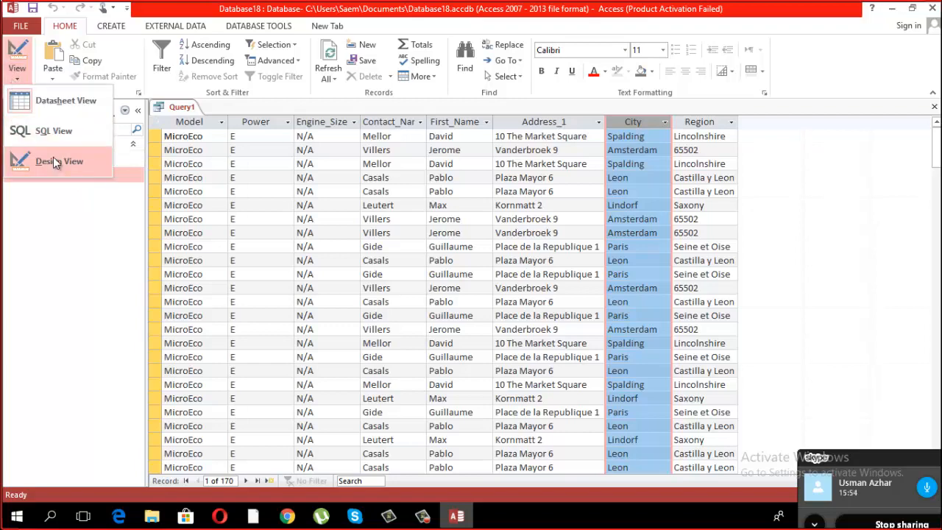
click(54, 161)
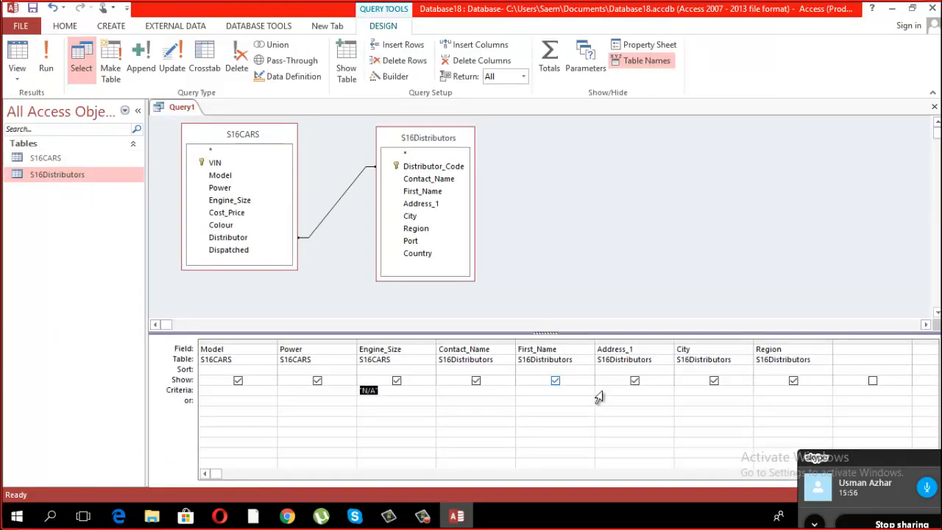
click(693, 392)
text(S*)
click(698, 410)
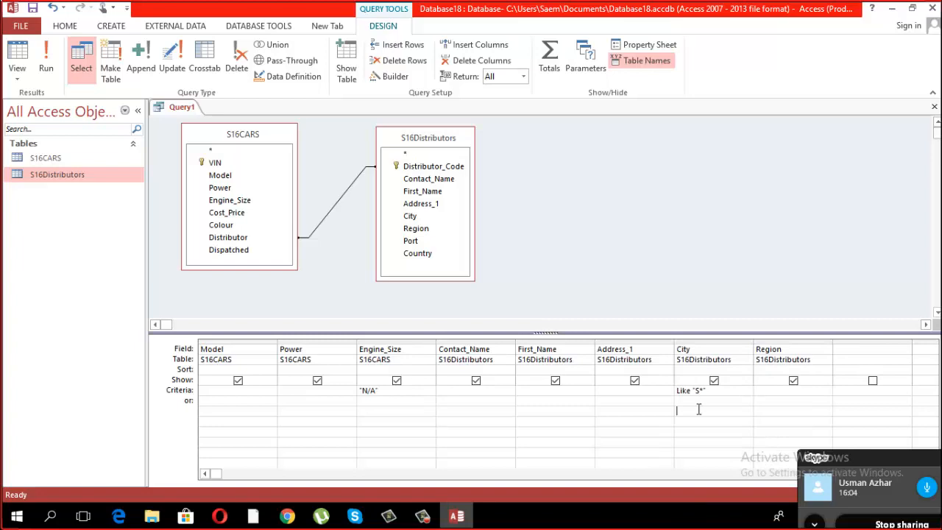
click(46, 59)
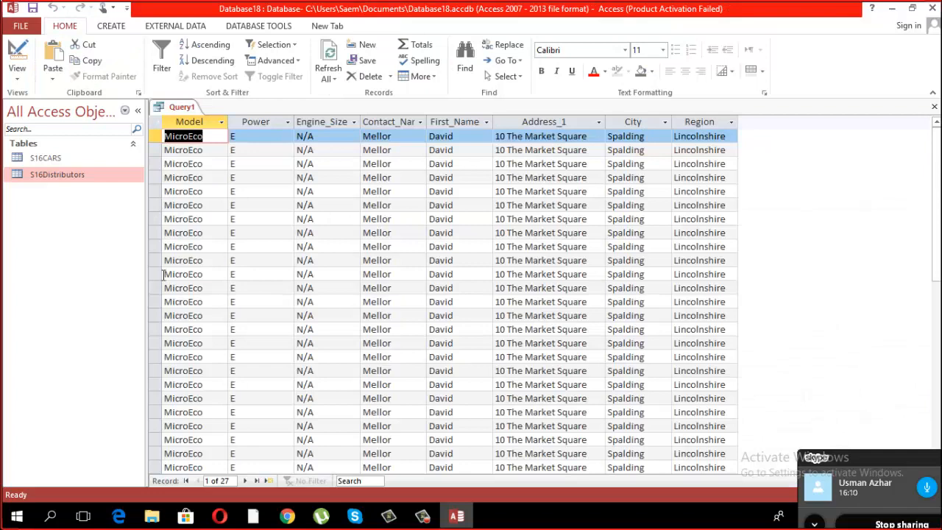
Step: Return to the query design, remove the City criterion for names starting with S, and run the query
click(17, 77)
click(39, 163)
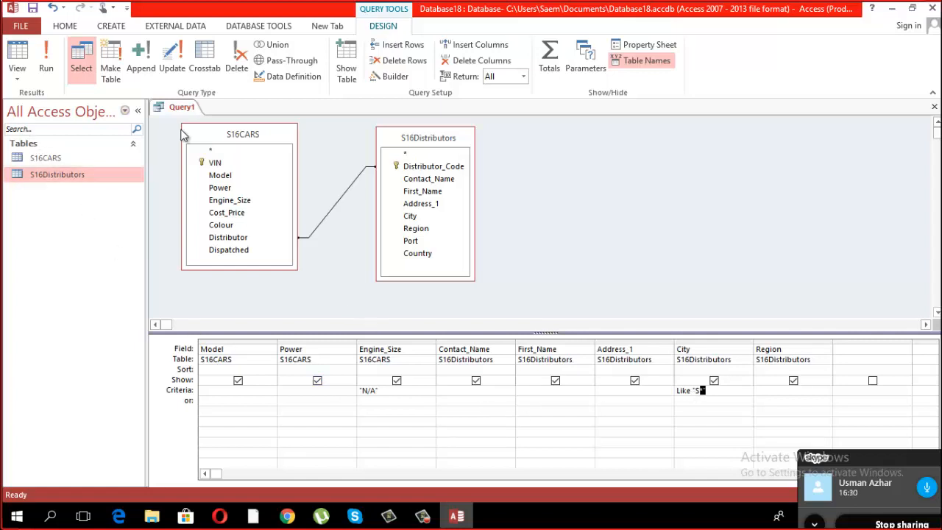
drag(561, 404, 571, 387)
key(Delete)
click(46, 59)
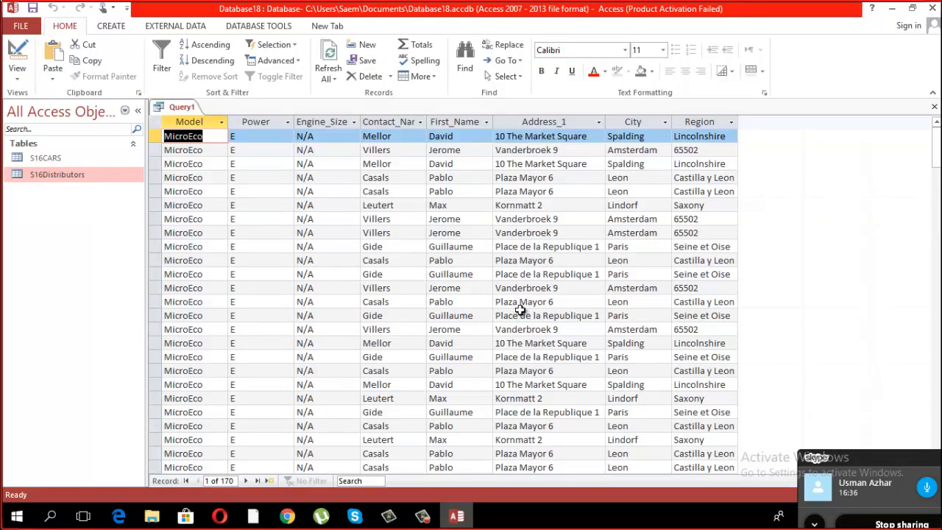
Step: Set the City criterion to *m in the query design, run the query, and select the City column in the results
click(659, 329)
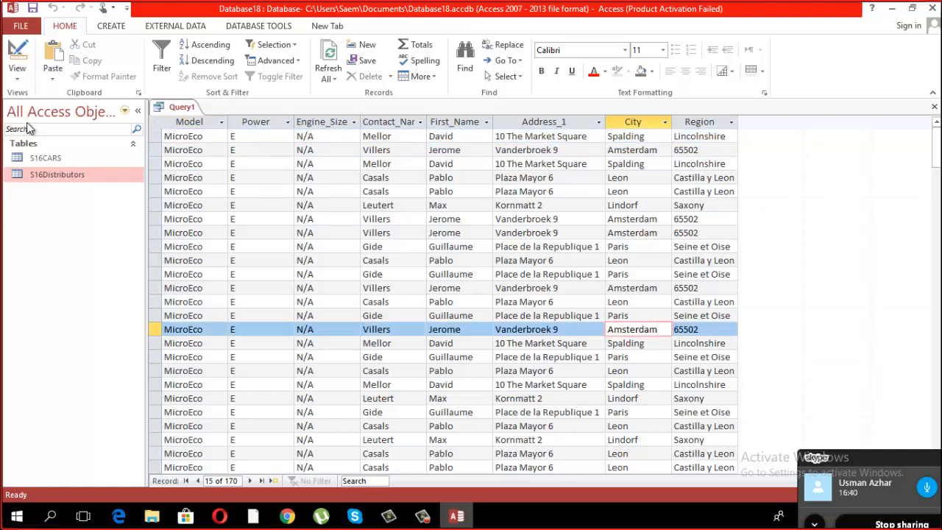
click(17, 74)
click(49, 162)
click(690, 390)
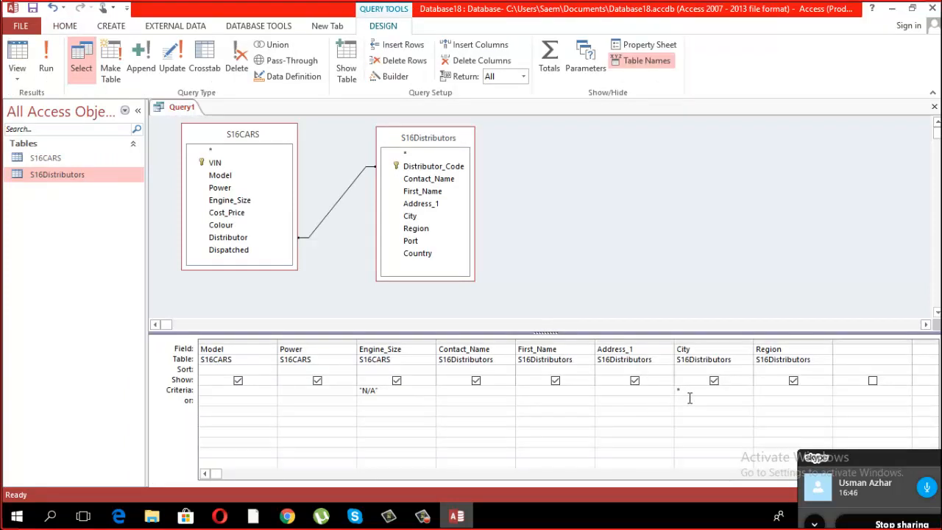
click(684, 421)
click(46, 65)
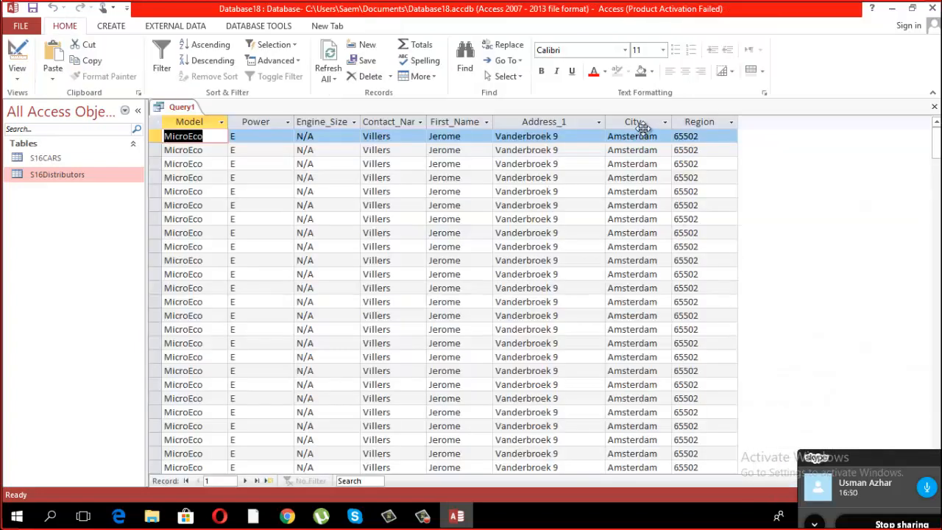
click(645, 127)
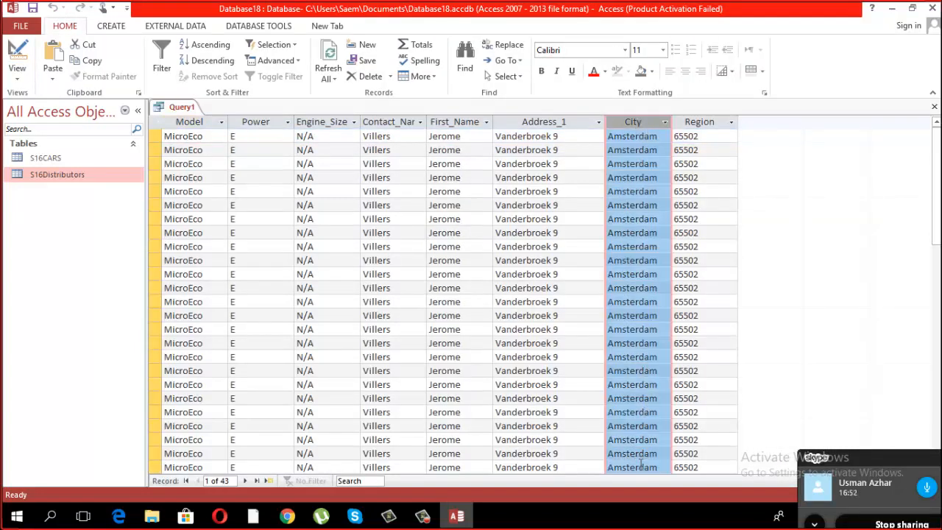
Step: Clear the *m criterion from the City field in the query design and run the query
click(16, 72)
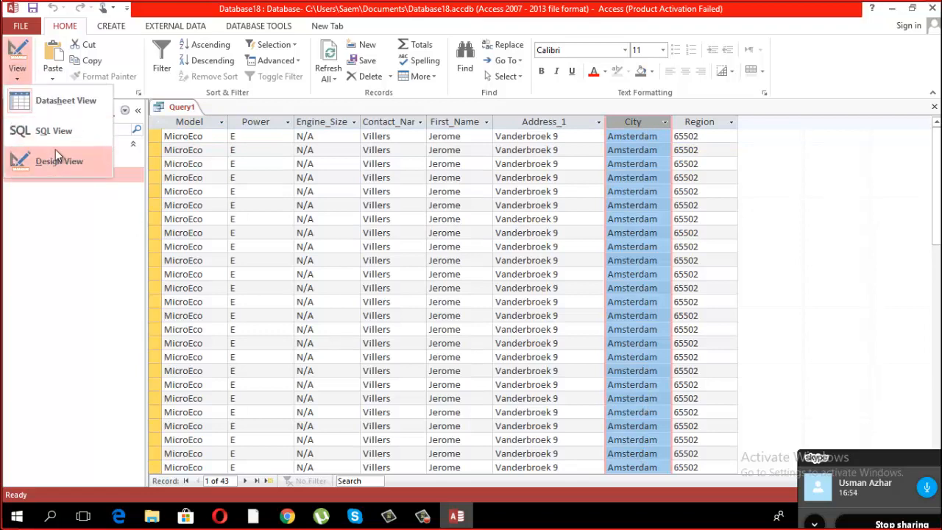
click(55, 149)
drag(717, 390, 617, 378)
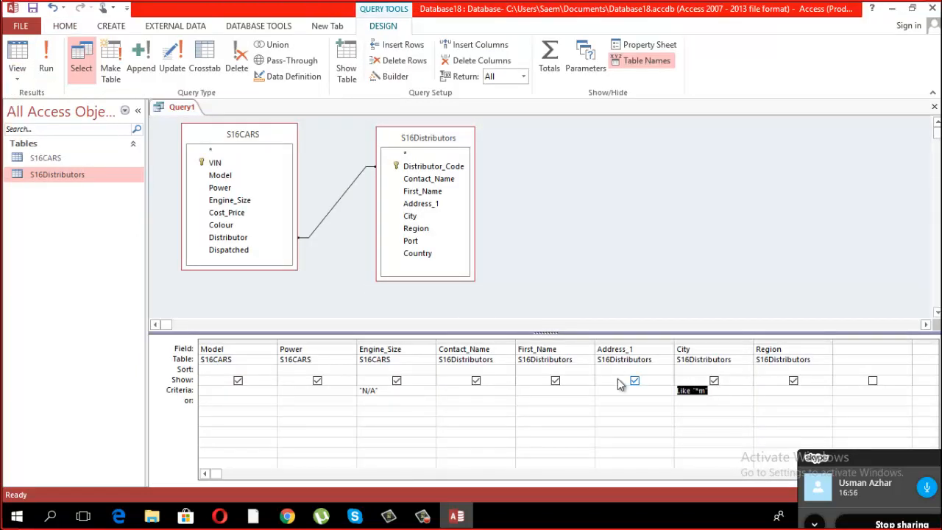
key(Delete)
drag(876, 453, 941, 385)
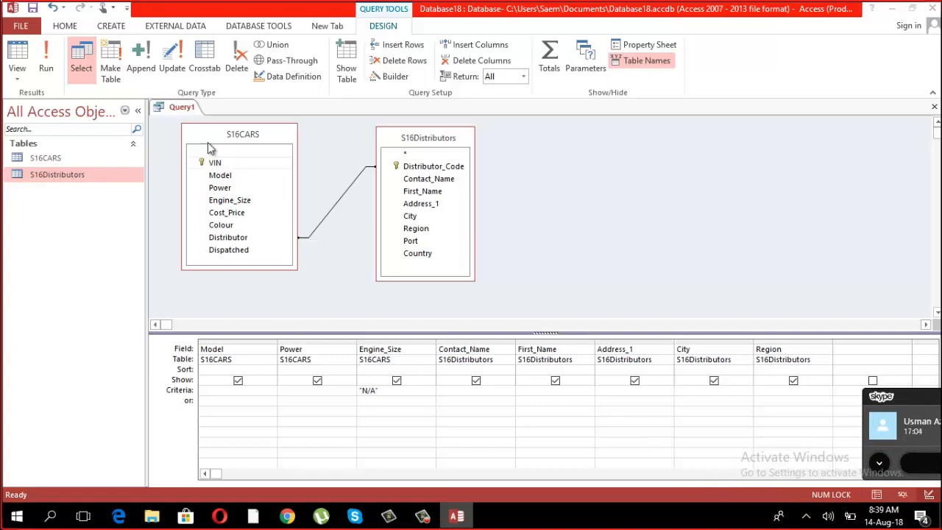
click(49, 54)
click(50, 59)
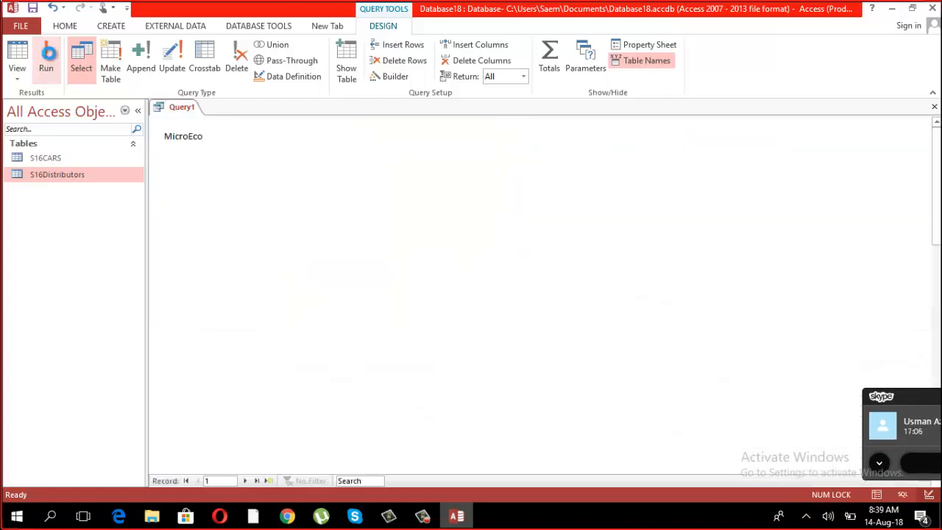
Step: Delete the N/A criterion from the Engine_Size field in the query design and run the unfiltered query
click(18, 77)
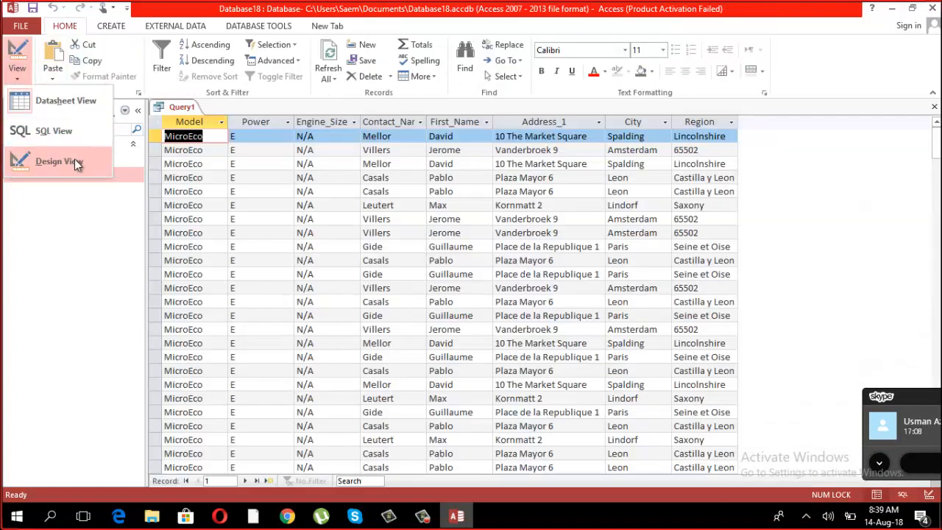
click(74, 159)
drag(388, 396, 326, 388)
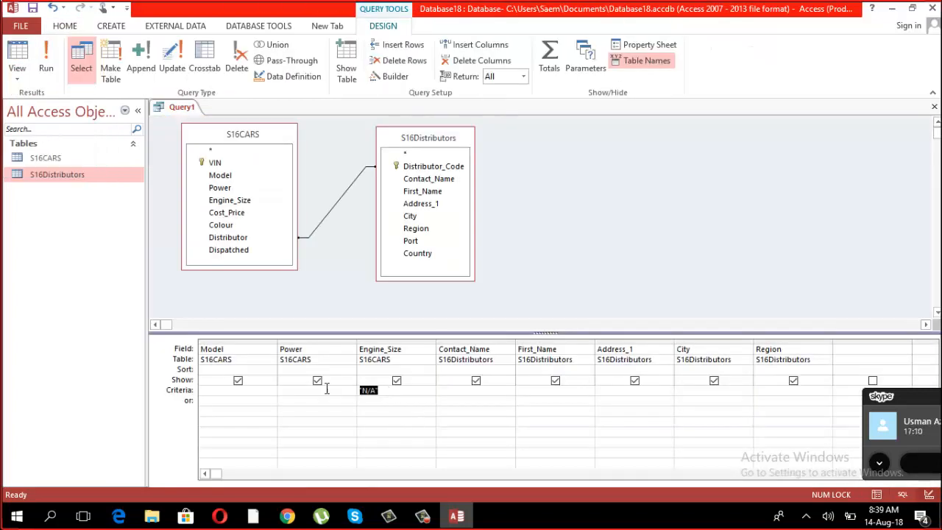
key(Delete)
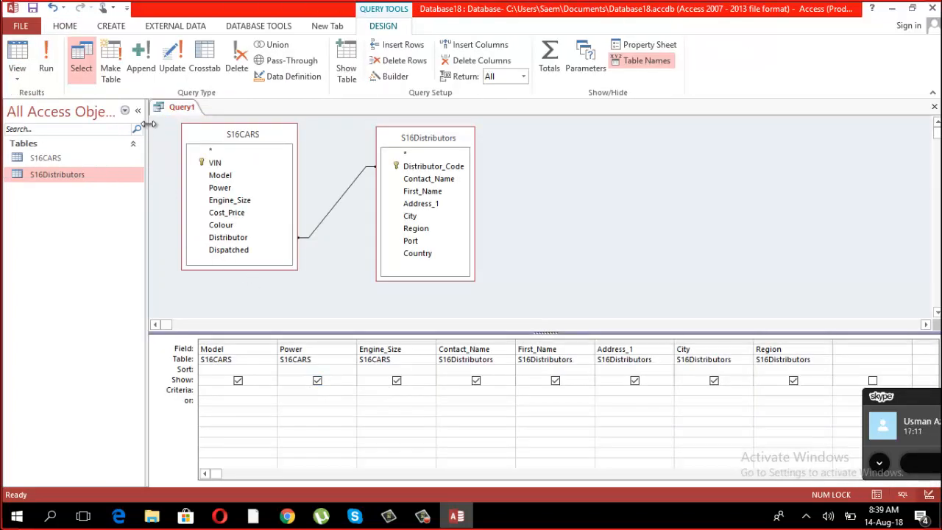
click(45, 59)
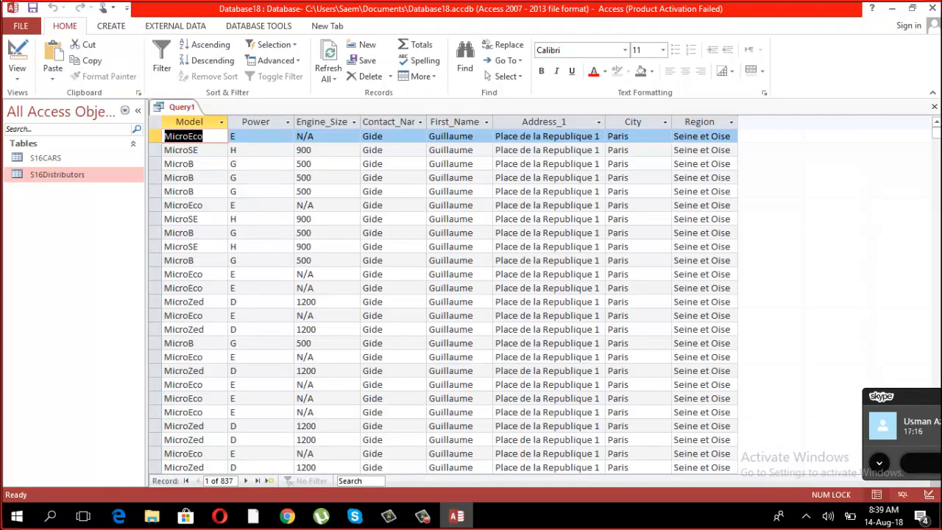
Step: Switch back to the query design and close Query1 without saving its changes
click(17, 76)
click(43, 162)
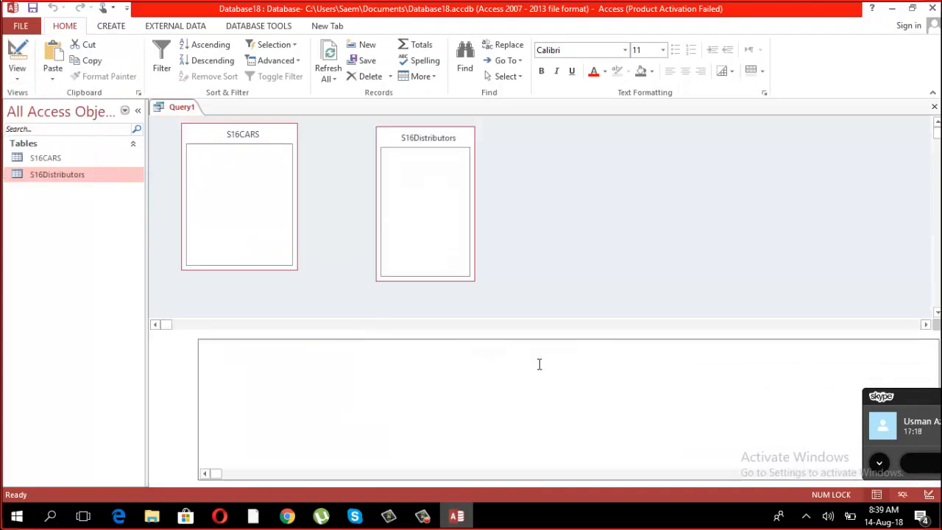
click(934, 107)
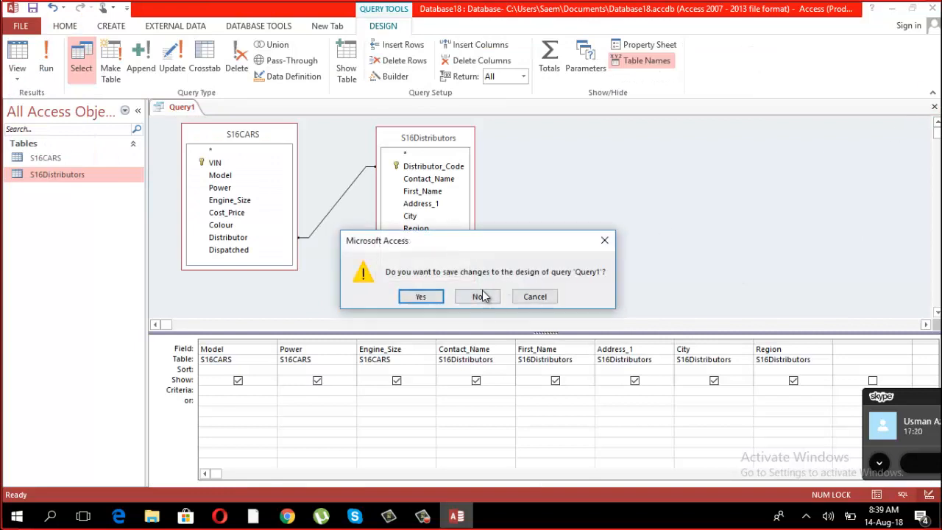
click(482, 296)
Step: Create a new query in design view with the S16CARS and S16Distributors tables, and enlarge the S16CARS field list to show all fields
click(122, 24)
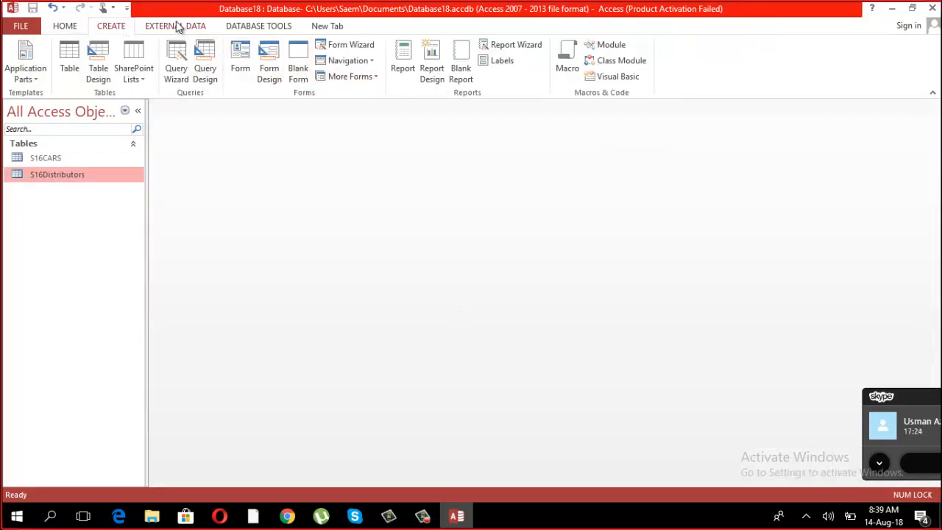
click(177, 27)
click(124, 27)
click(207, 71)
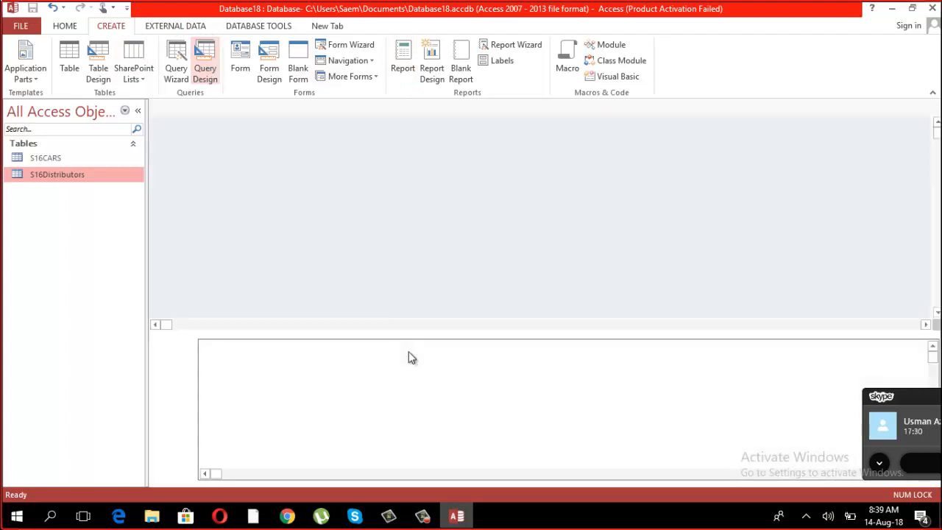
key(shift+Down)
click(501, 484)
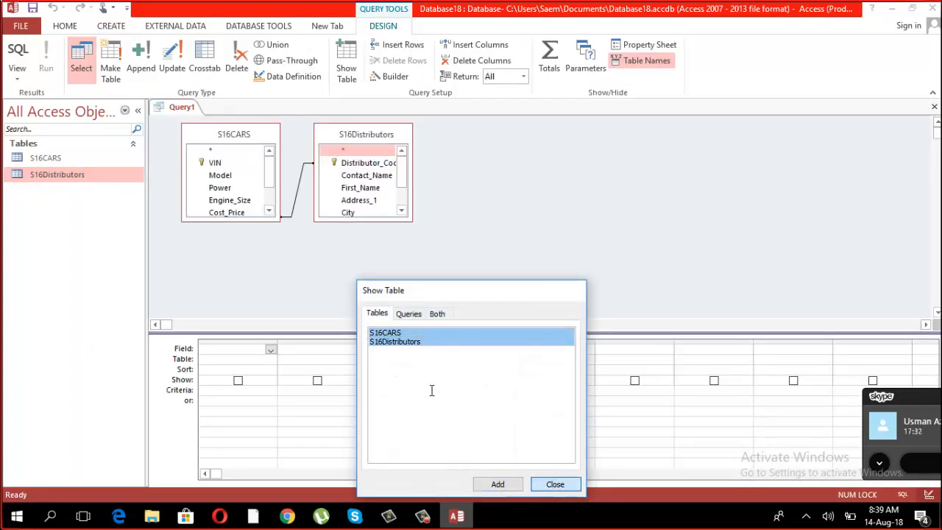
key(Escape)
drag(279, 221, 301, 313)
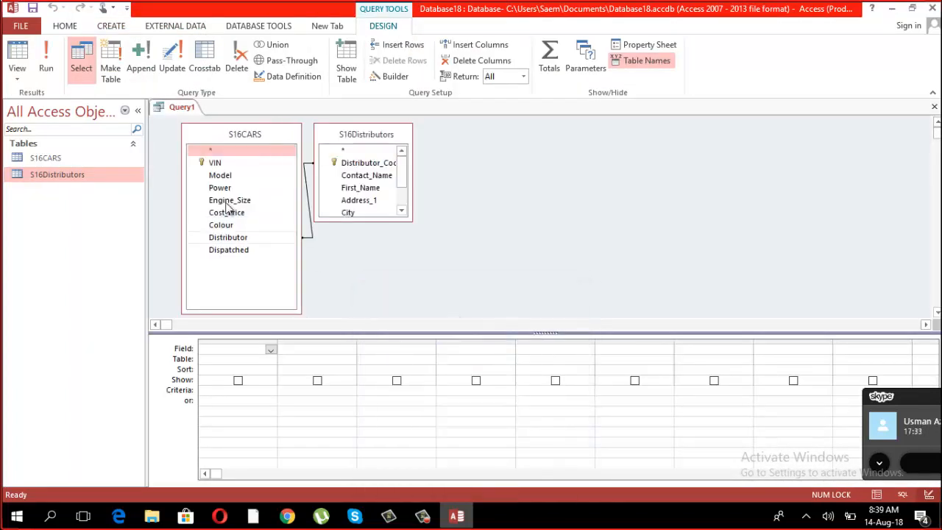
Step: Add the VIN, Model, Power, Engine_Size and Cost_Price fields from S16CARS to the query grid
double_click(226, 163)
double_click(221, 175)
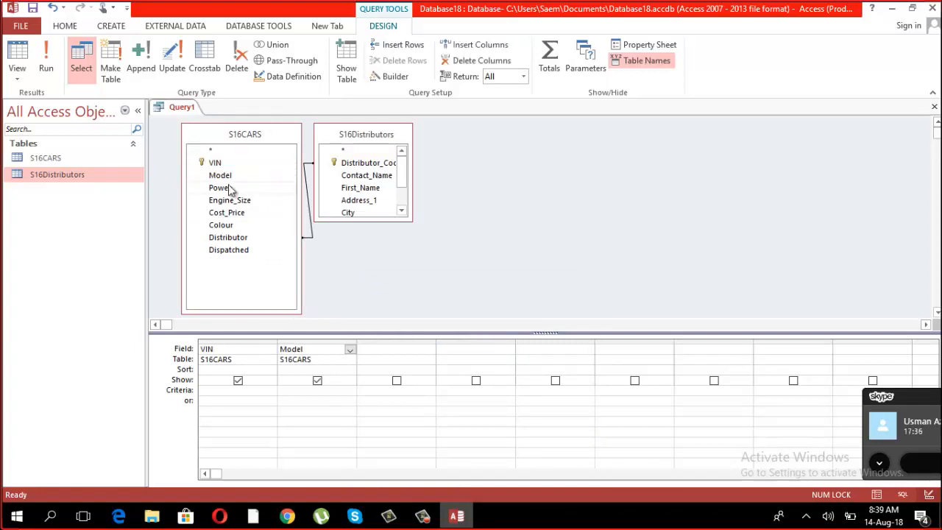
double_click(221, 188)
double_click(230, 200)
double_click(237, 214)
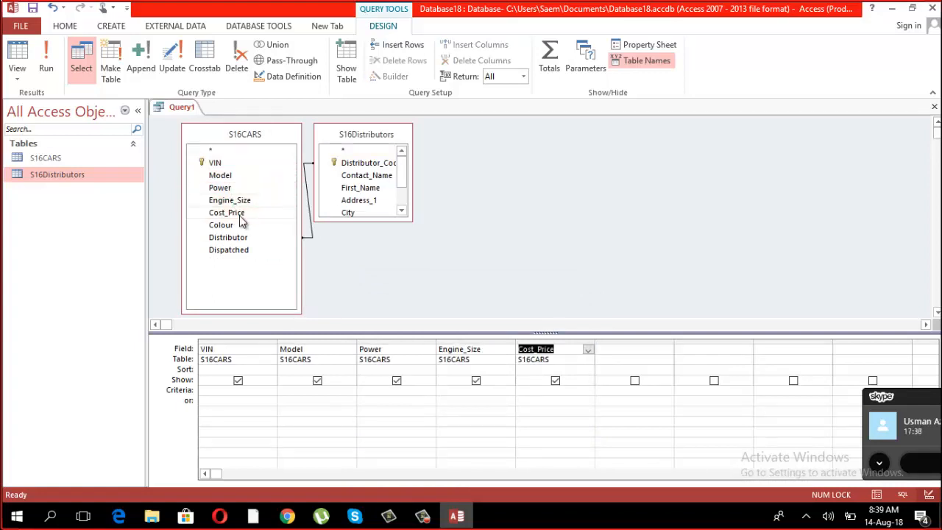
Step: Move the S16Distributors table away from S16CARS, add its First_Name and Address_1 fields, and run the query
drag(367, 135, 445, 136)
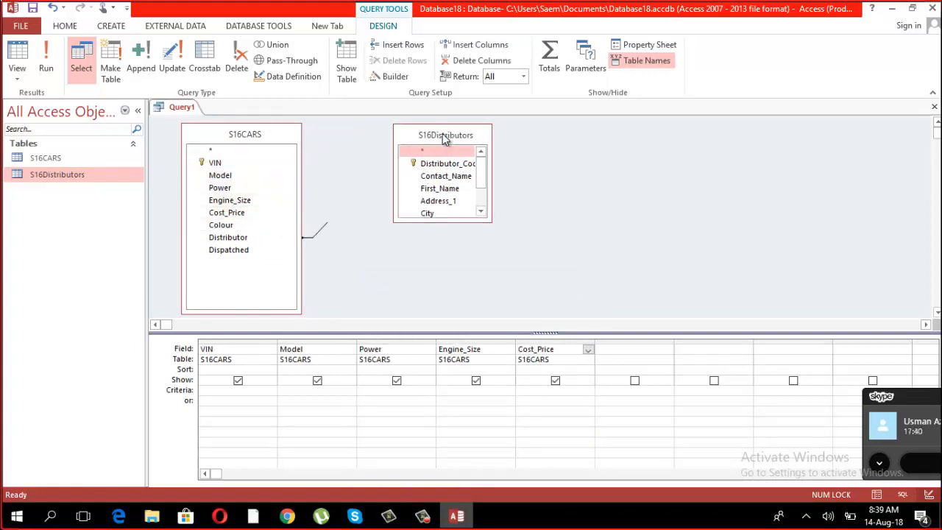
double_click(446, 188)
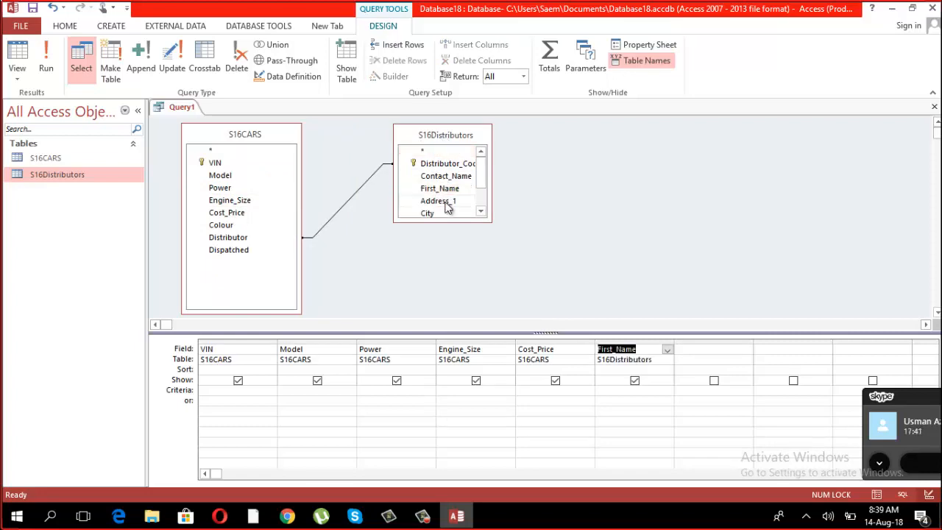
double_click(445, 201)
click(46, 70)
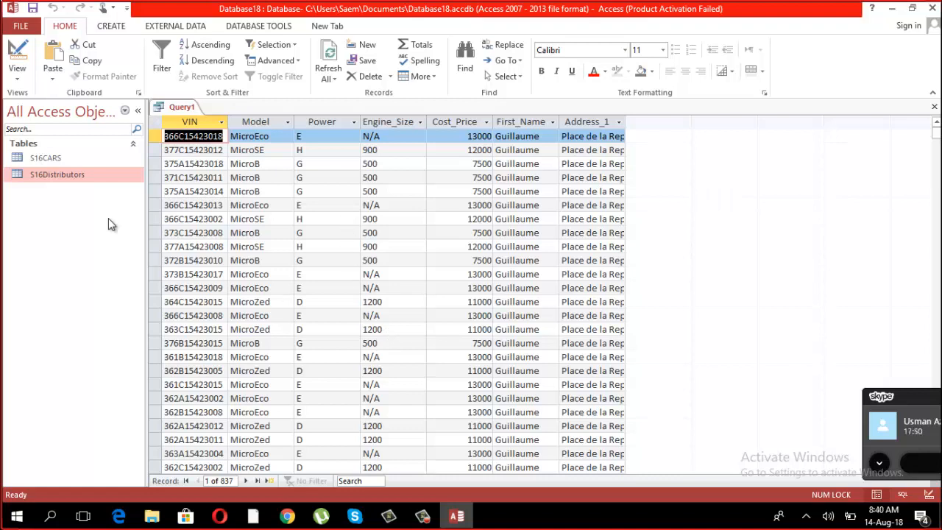
Step: Remove the Address_1 and First_Name fields and the S16Distributors table from the query design, and run the query
click(17, 74)
click(50, 163)
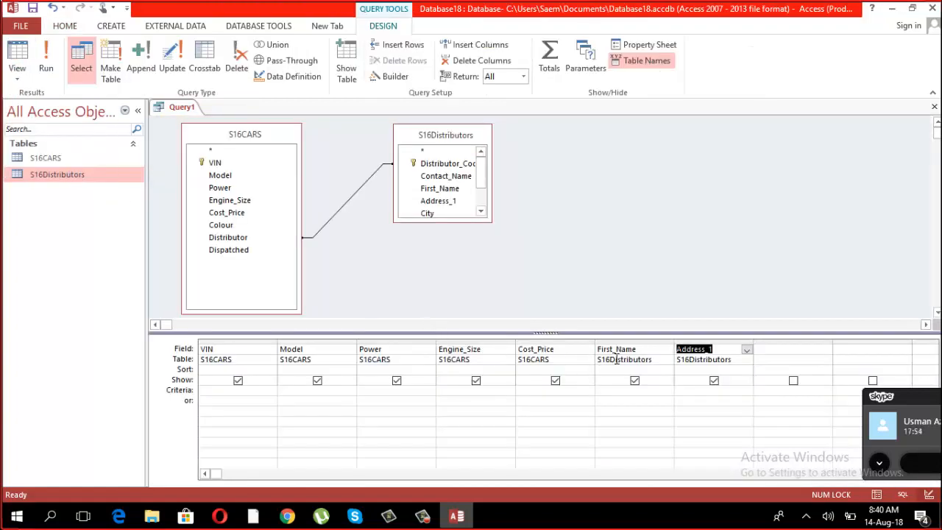
key(Delete)
double_click(646, 349)
key(Delete)
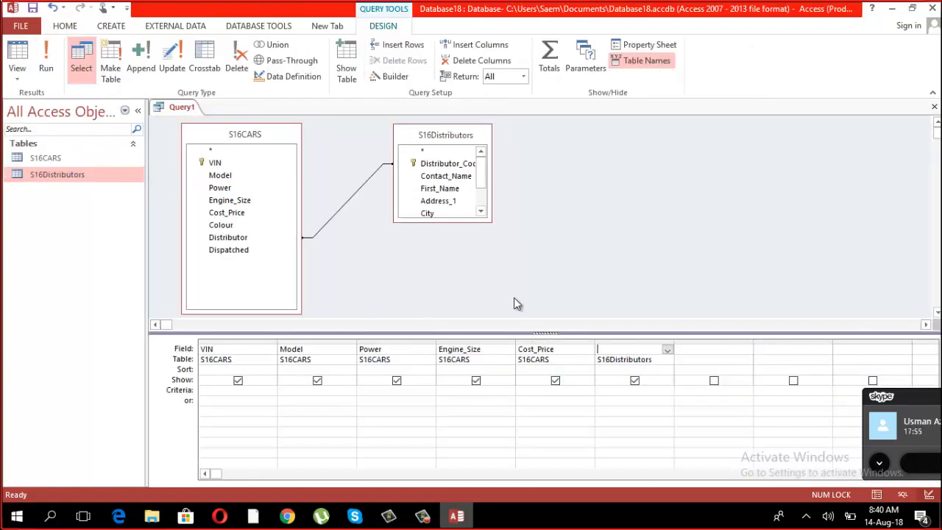
right_click(468, 138)
click(447, 145)
click(56, 70)
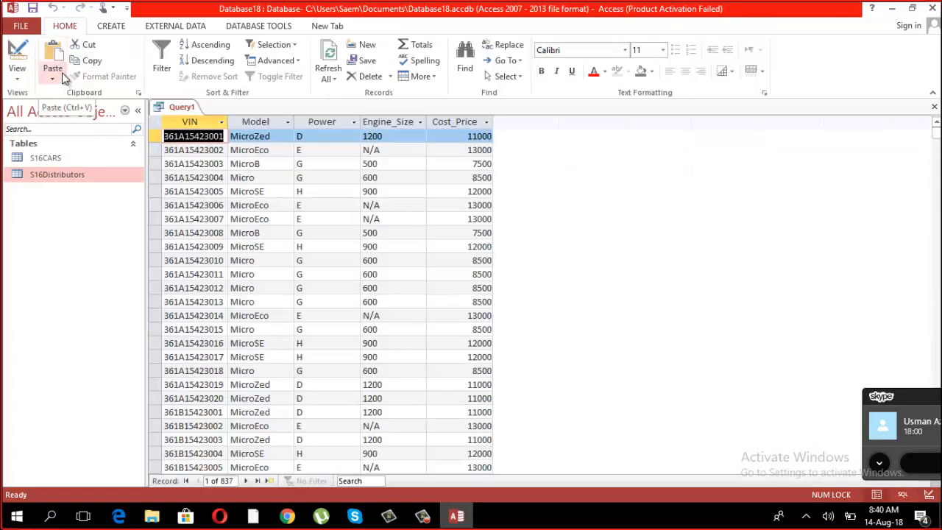
Step: Return to the query design, add the Colour and Distributor fields from S16CARS, and run the query
click(17, 77)
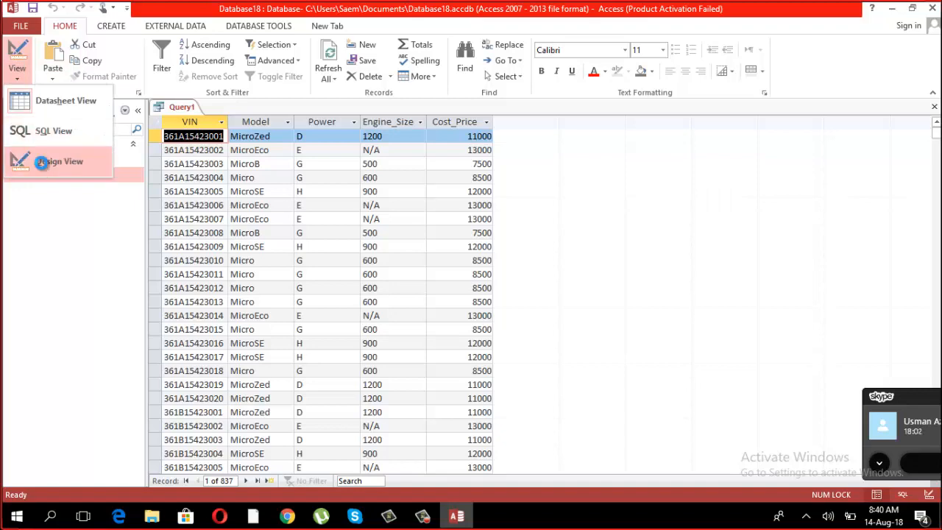
click(42, 160)
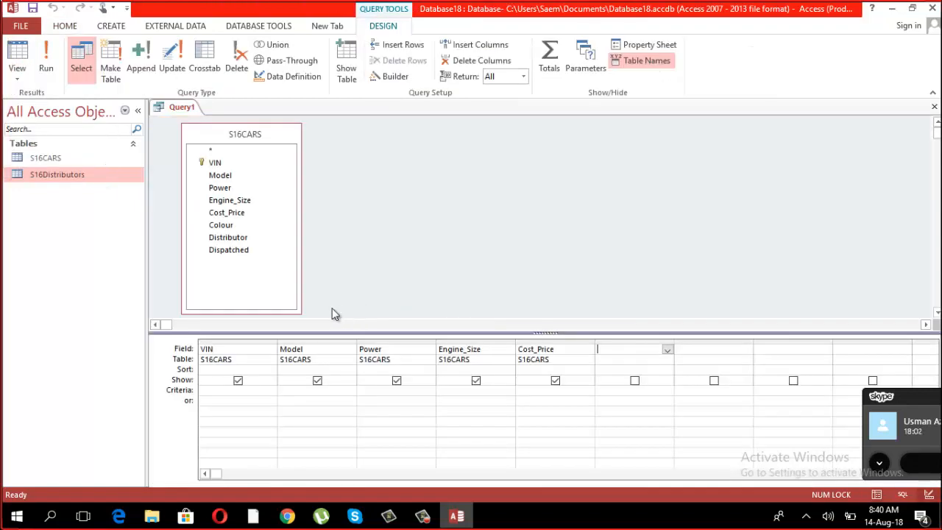
double_click(235, 226)
double_click(234, 238)
click(45, 72)
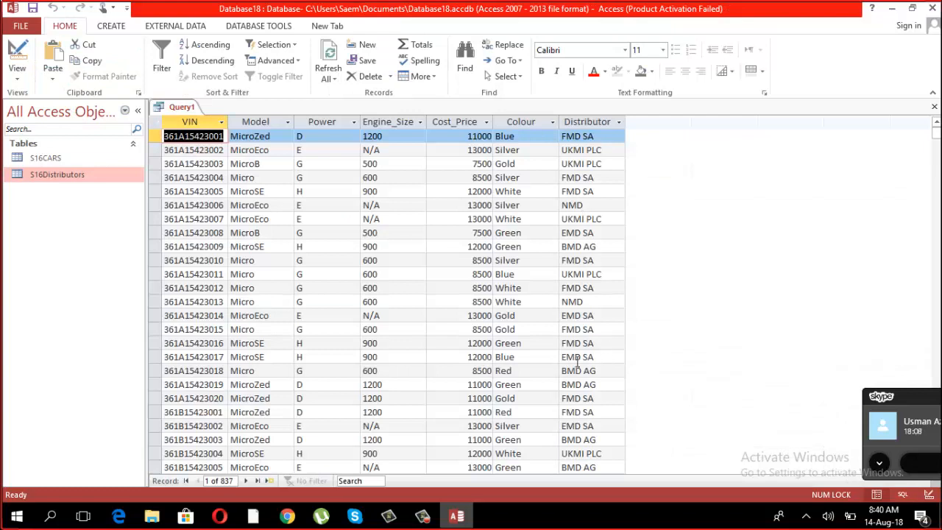
Step: Examine the values in the Colour column of the query results
click(536, 331)
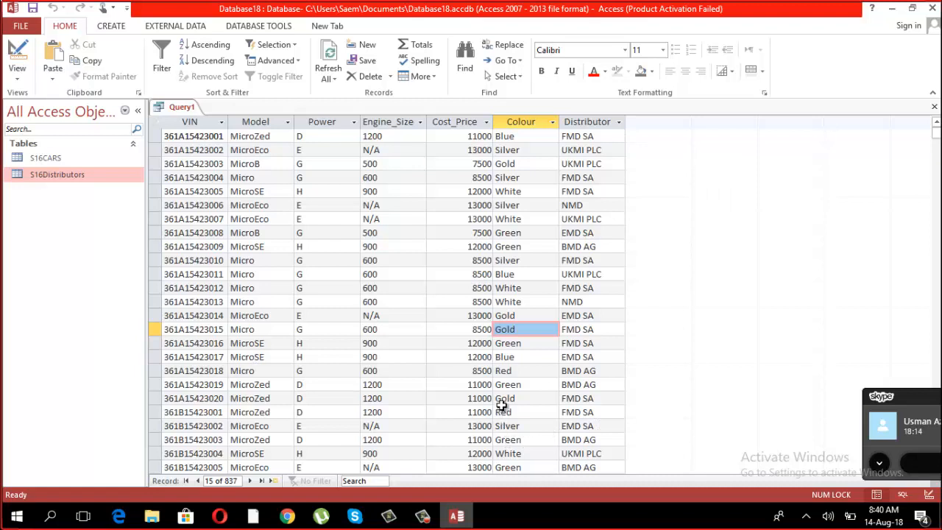
click(524, 370)
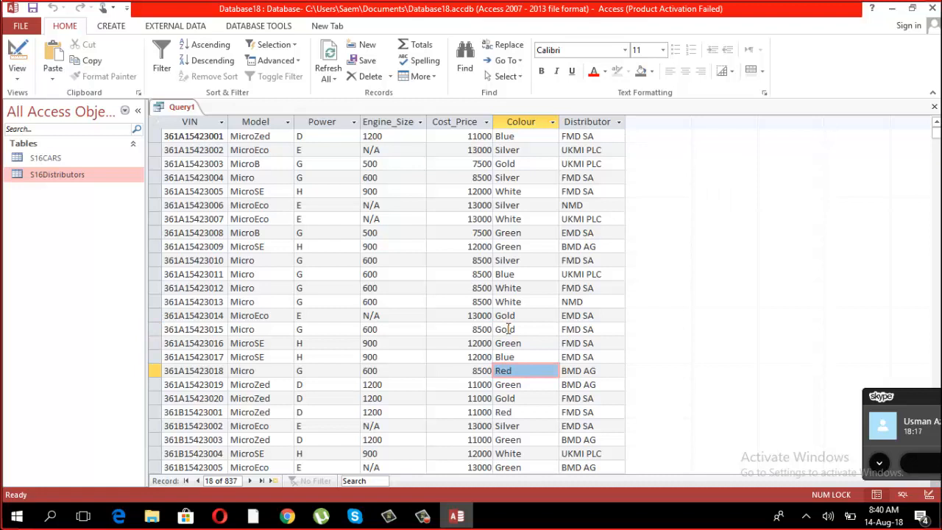
click(520, 121)
click(519, 327)
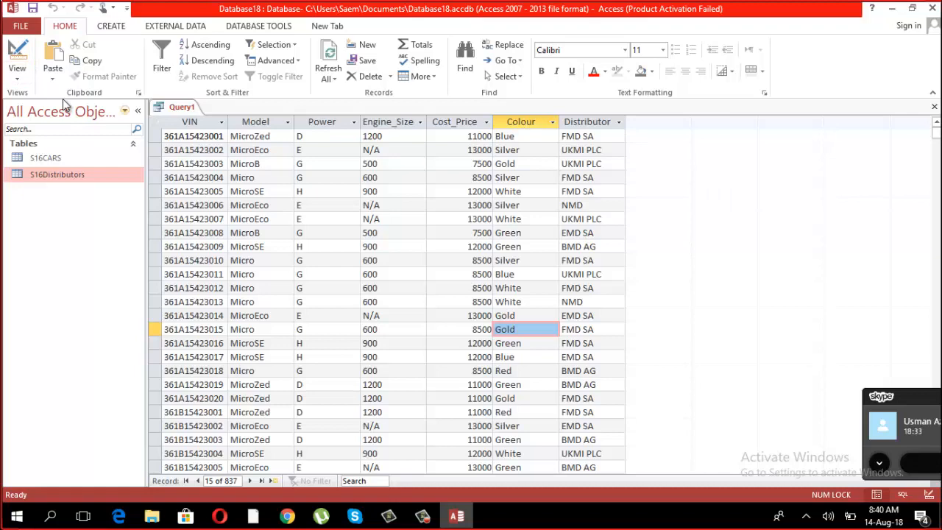
Step: Return to the query design and run the query again without any criteria
click(17, 73)
click(52, 171)
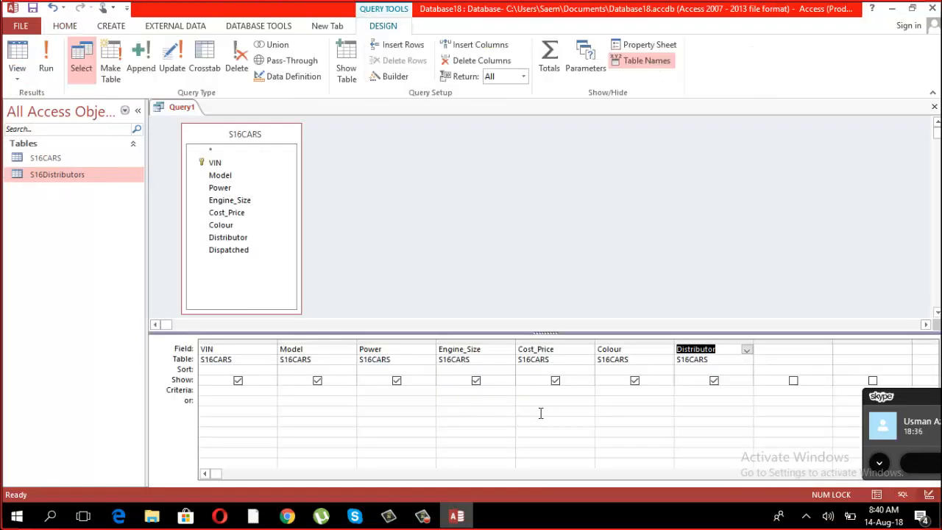
click(46, 58)
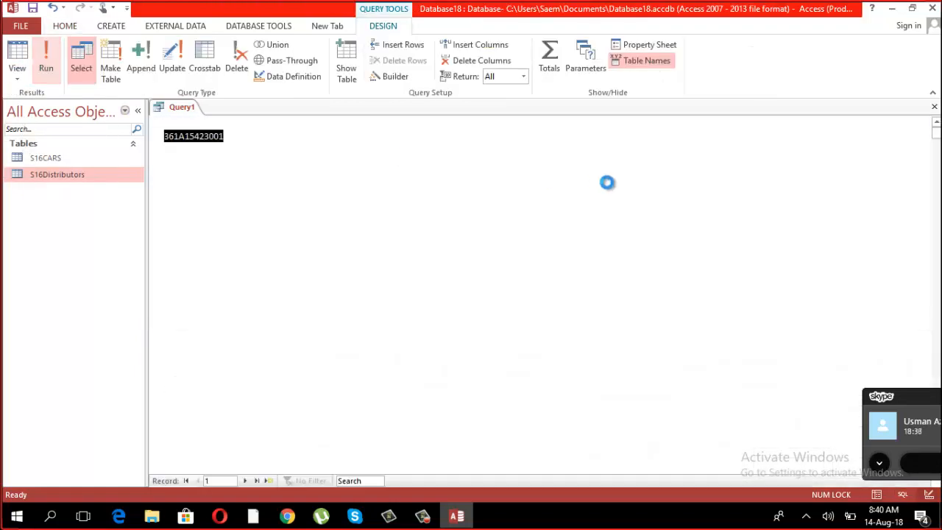
Step: Set the Colour criterion to "?o*" in the query design, run the query and look through the matching cars
click(17, 78)
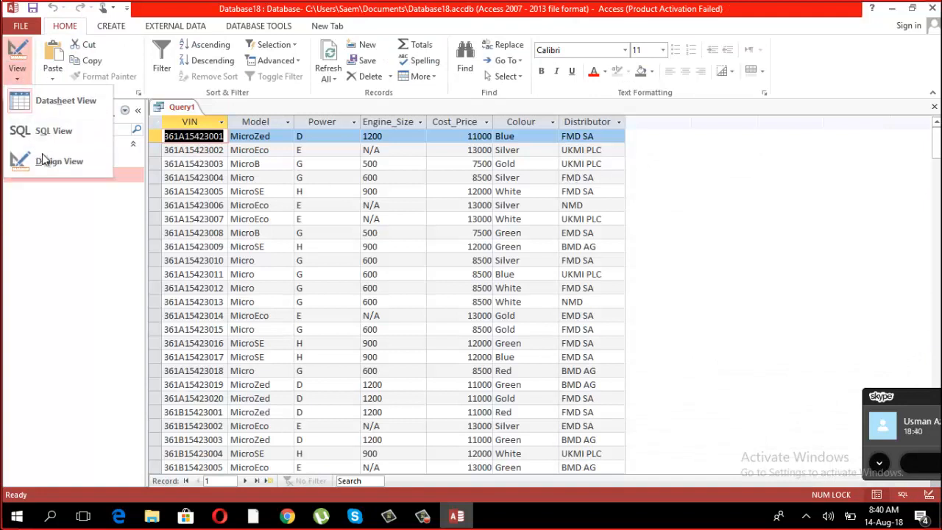
click(44, 162)
click(608, 389)
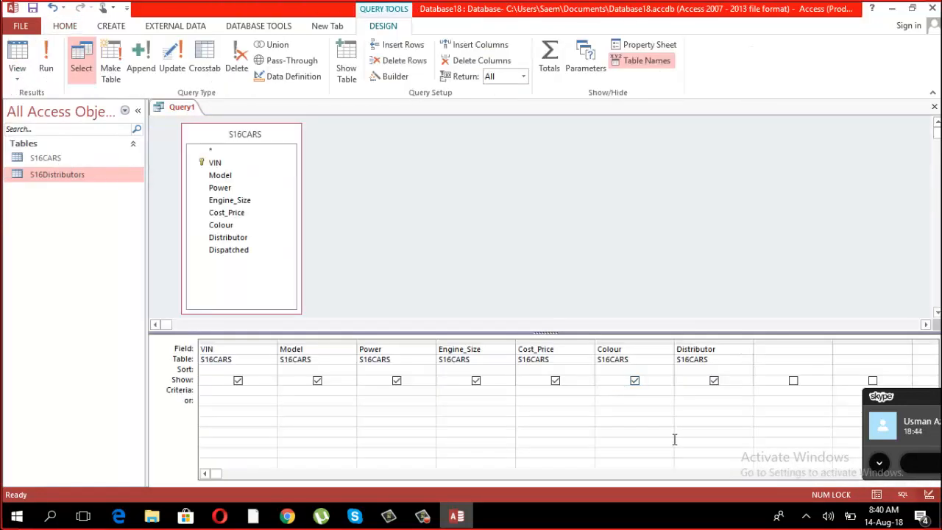
text("Go*)
click(623, 412)
click(47, 68)
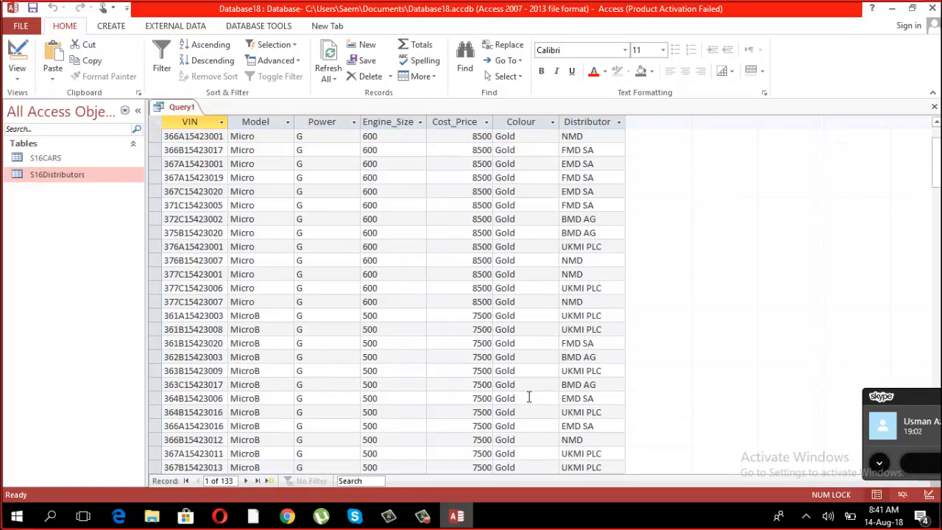
scroll(516, 402, down, 5)
scroll(524, 403, up, 5)
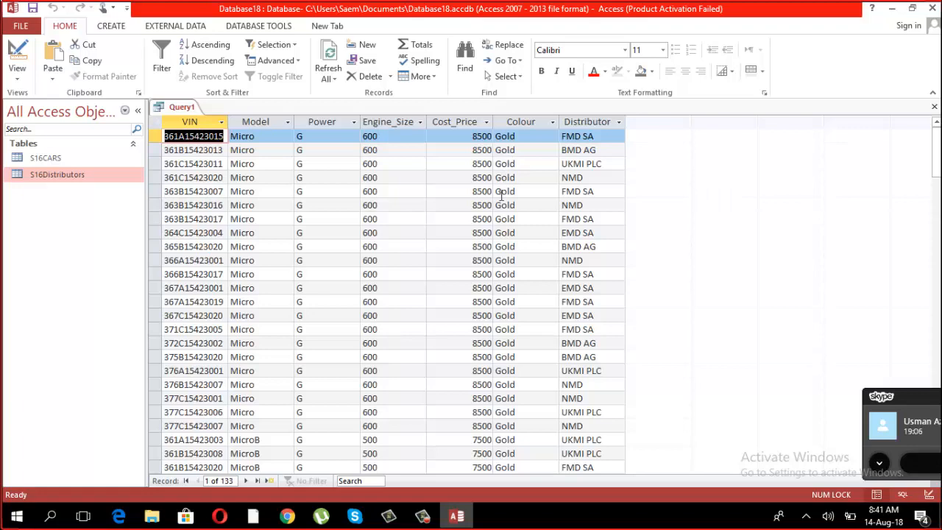
scroll(508, 456, down, 8)
scroll(507, 458, up, 8)
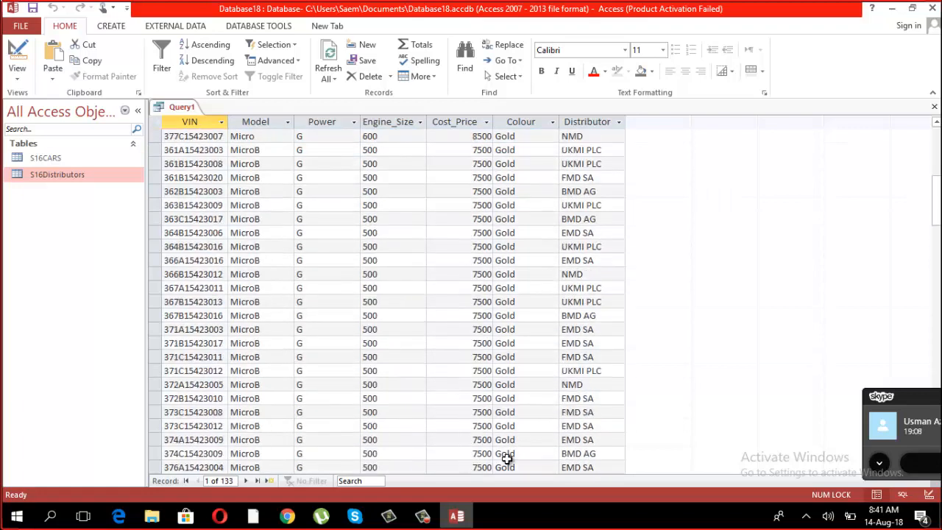
Step: Return to the query design and examine the wildcard pattern in the Colour criterion, keeping the Colour field shown
click(17, 67)
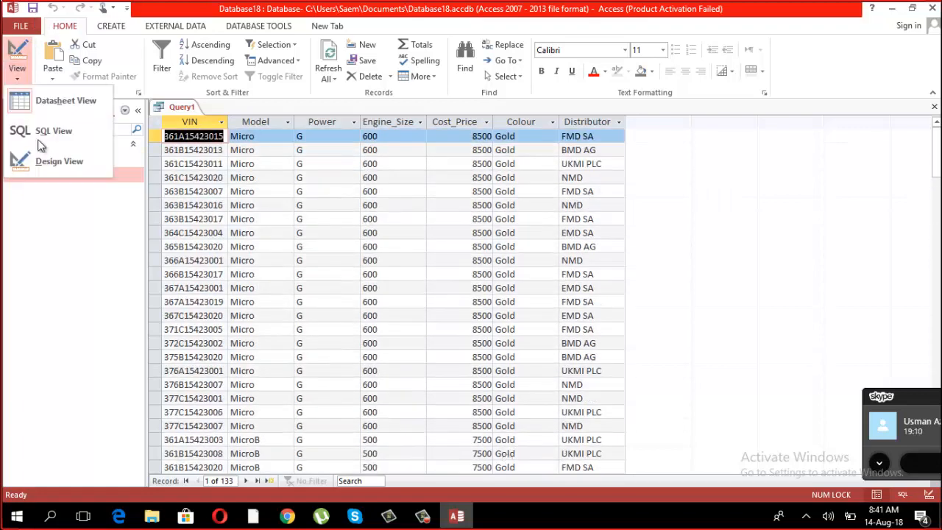
click(53, 162)
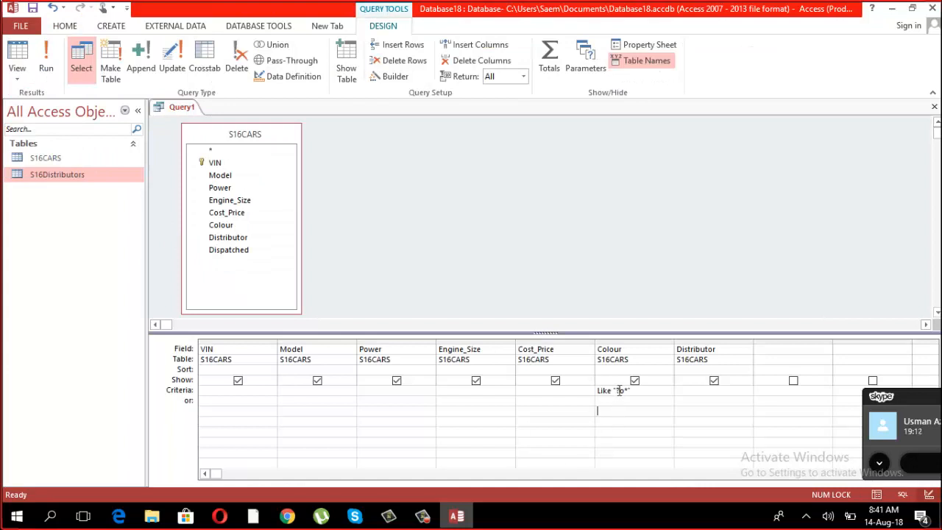
drag(639, 390, 617, 389)
click(610, 392)
click(634, 381)
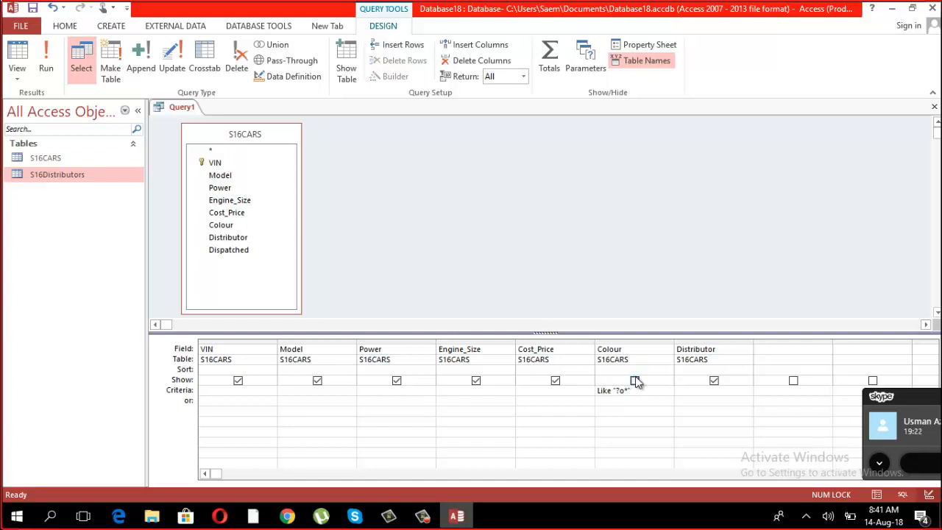
click(635, 381)
Step: Clear the Colour criterion and run the query to list all cars
click(628, 391)
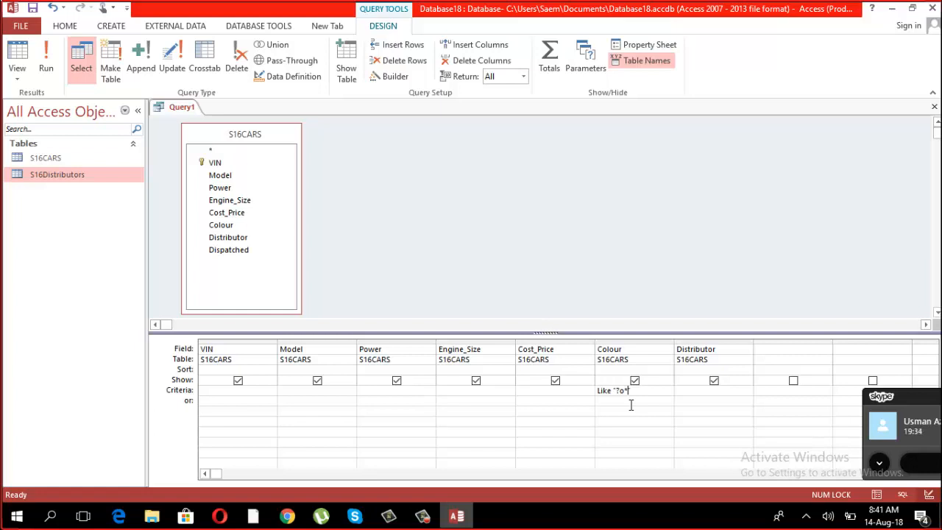
key(BackSpace)
key(BackSpace)
key(BackSpace)
key(BackSpace)
key(BackSpace)
key(BackSpace)
key(BackSpace)
key(BackSpace)
key(BackSpace)
key(BackSpace)
click(616, 384)
click(481, 299)
click(46, 59)
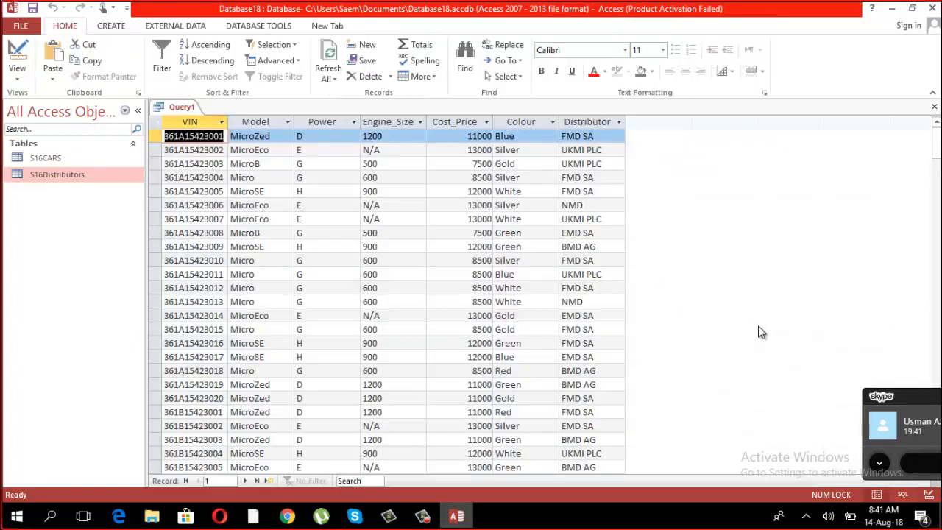
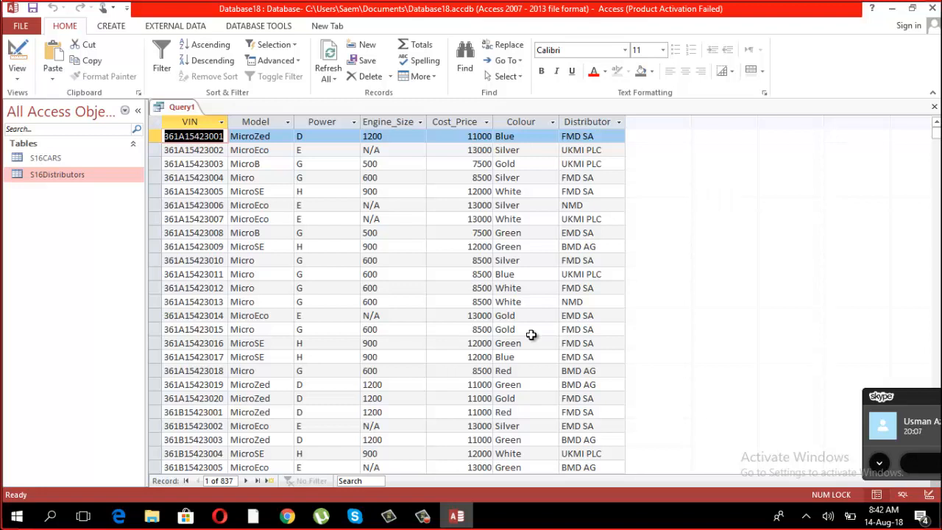
Step: Return to the query design and enter "*t?" as the Colour criterion
click(12, 82)
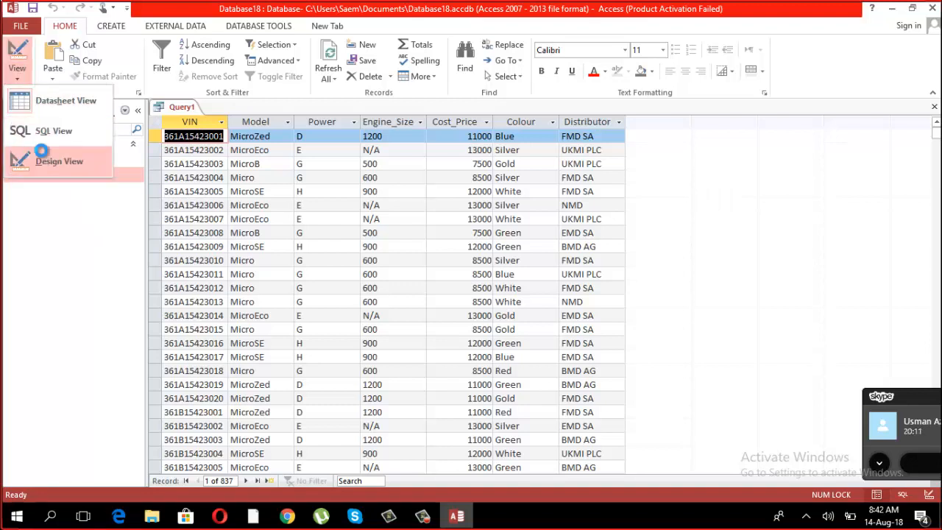
click(45, 159)
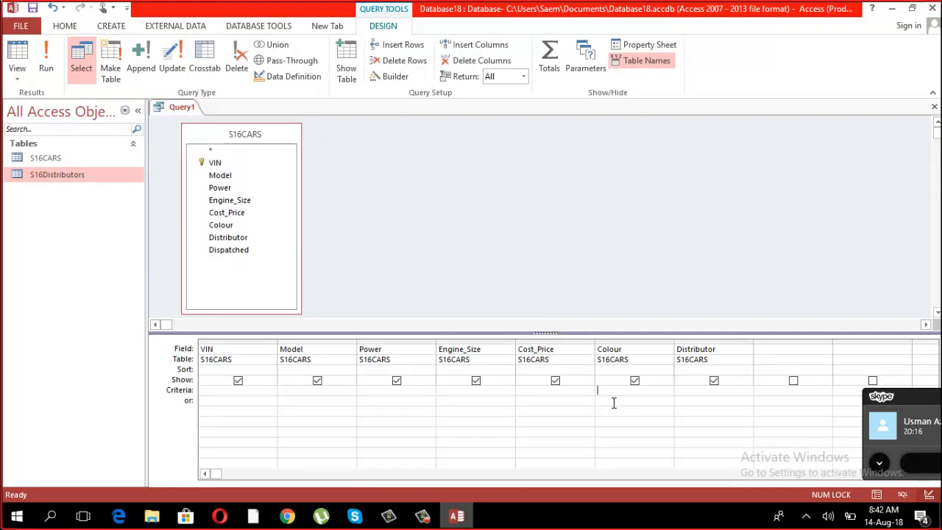
text(")
text("*t*)
Step: Copy the Colour criterion "*t?" into a new, blank Notepad document
drag(617, 390, 550, 384)
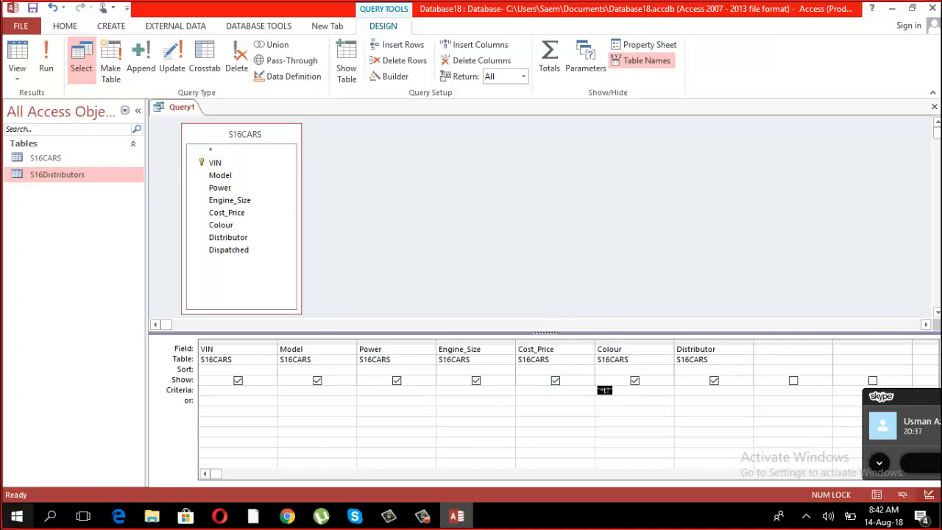
click(14, 524)
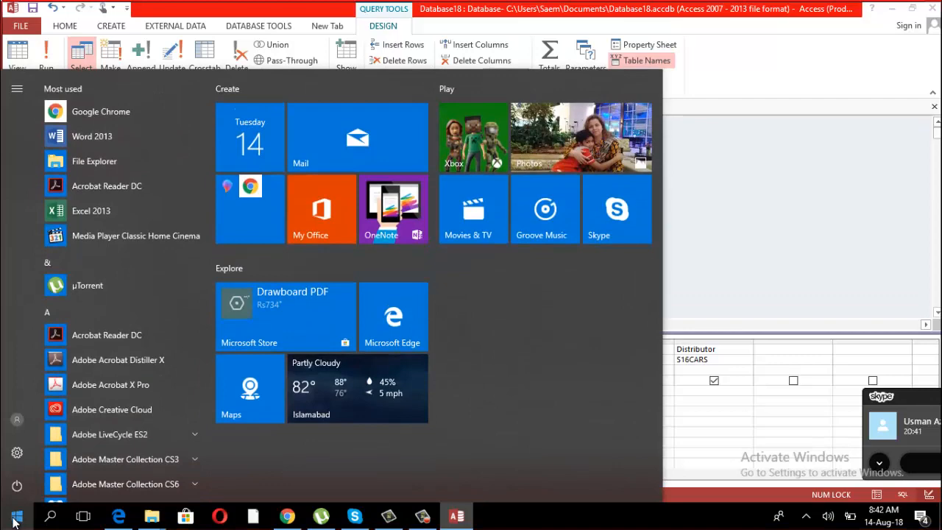
text(no)
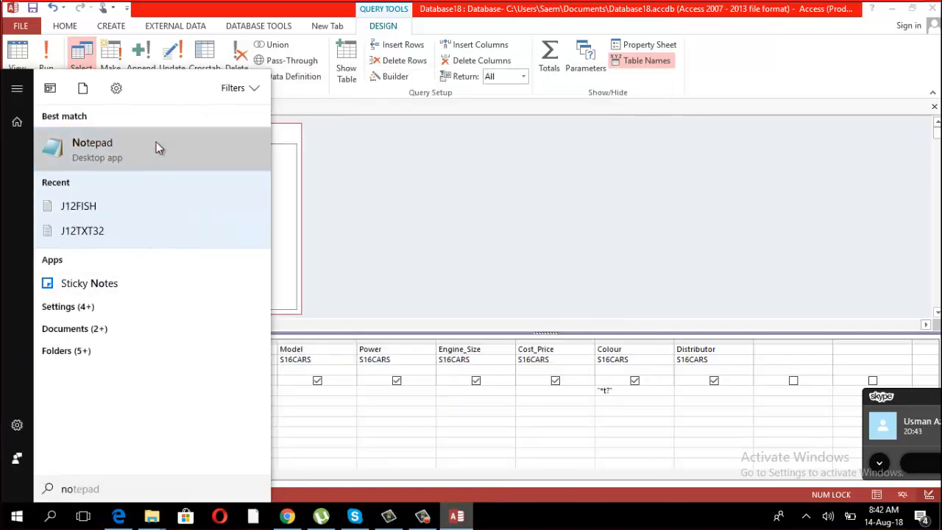
click(156, 148)
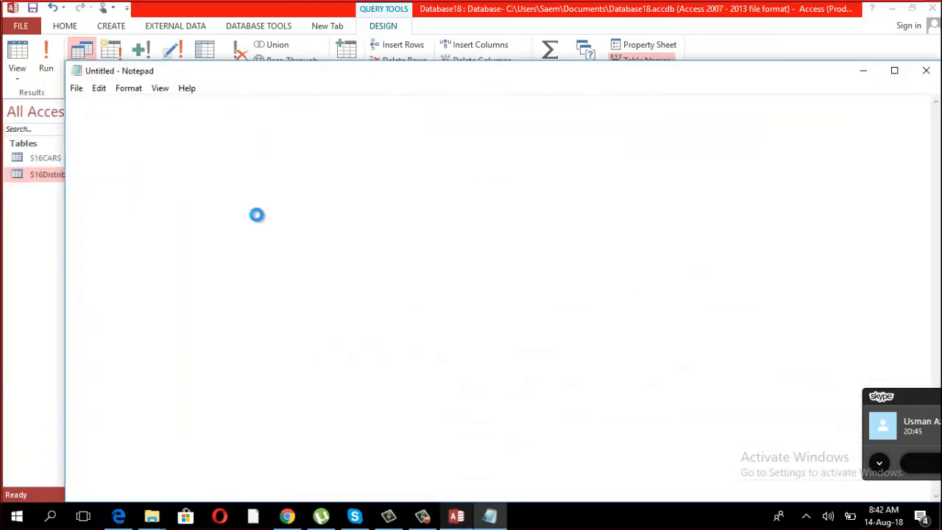
text("*t?")
Step: Set the Notepad font size to 48 to enlarge the pattern
click(133, 88)
mouse_move(98, 88)
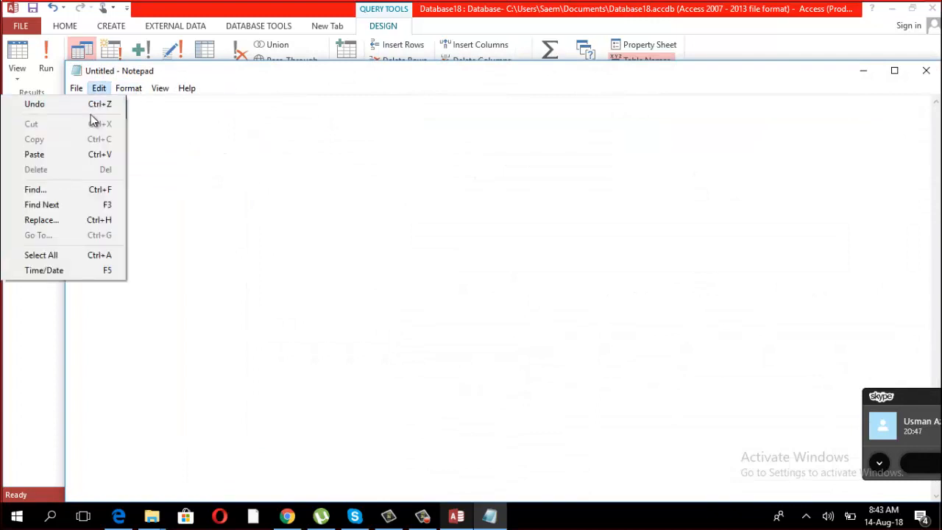
click(81, 117)
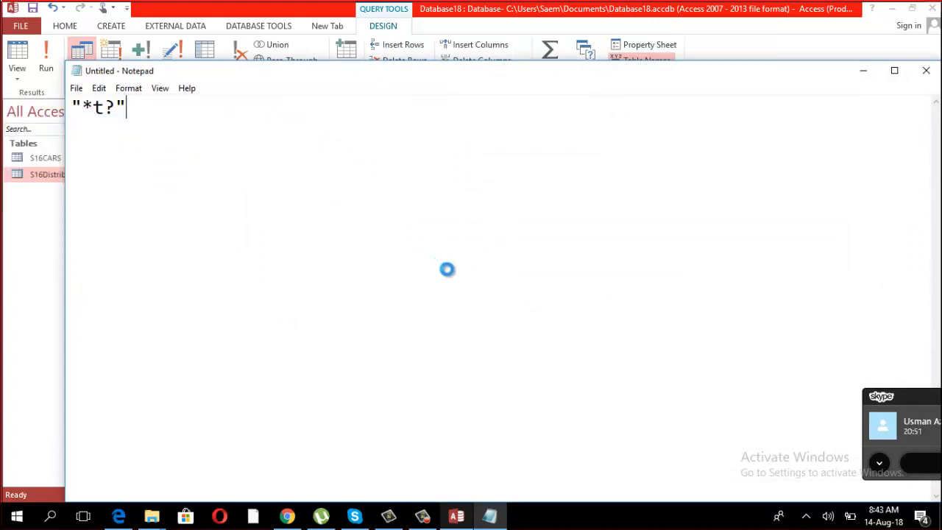
click(344, 292)
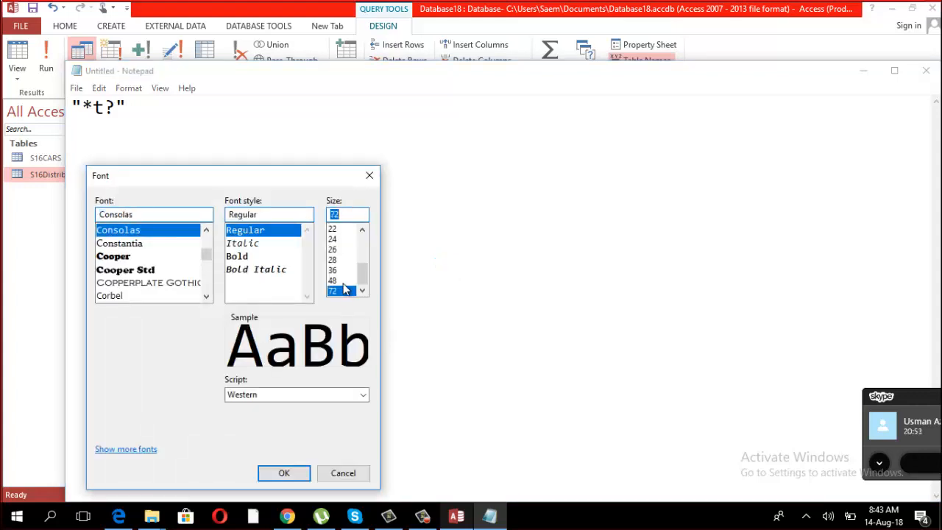
click(344, 281)
click(287, 474)
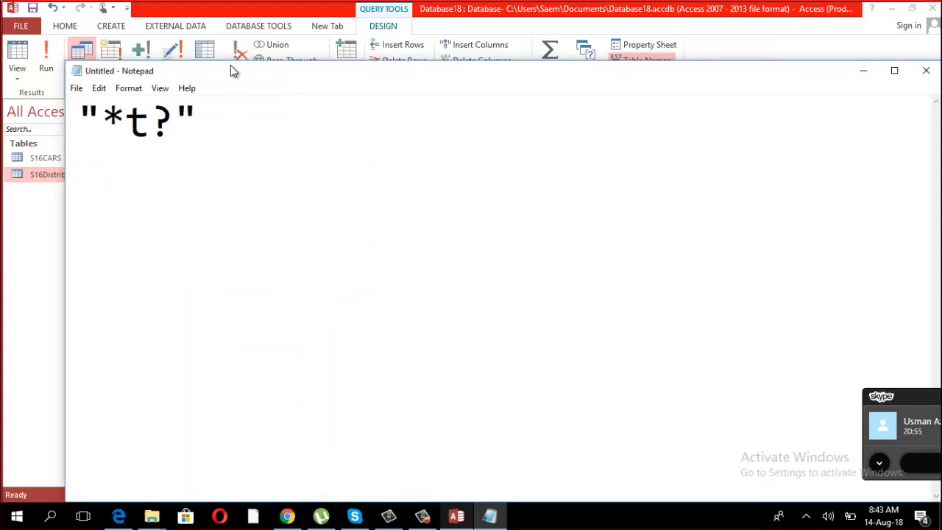
Step: Highlight the opening and closing quotation marks of the pattern in turn, and move the Notepad window further into the screen
double_click(81, 116)
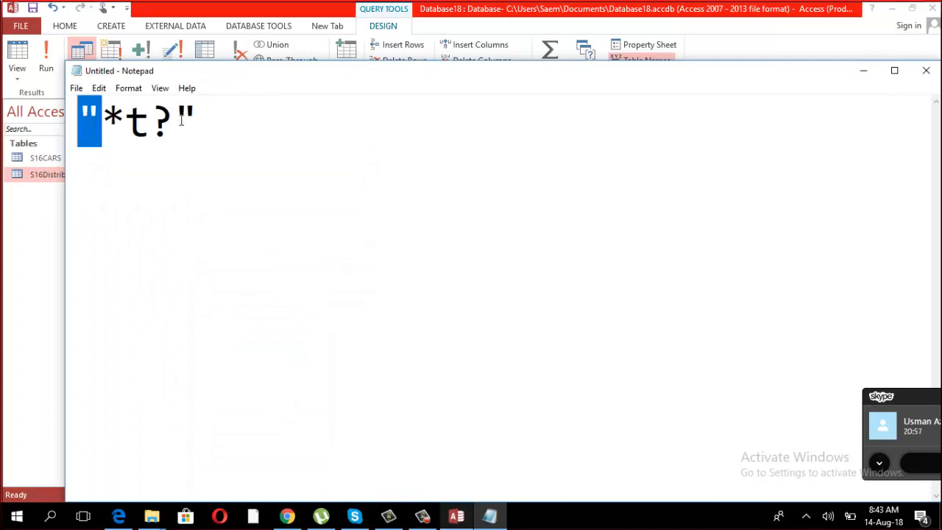
double_click(185, 115)
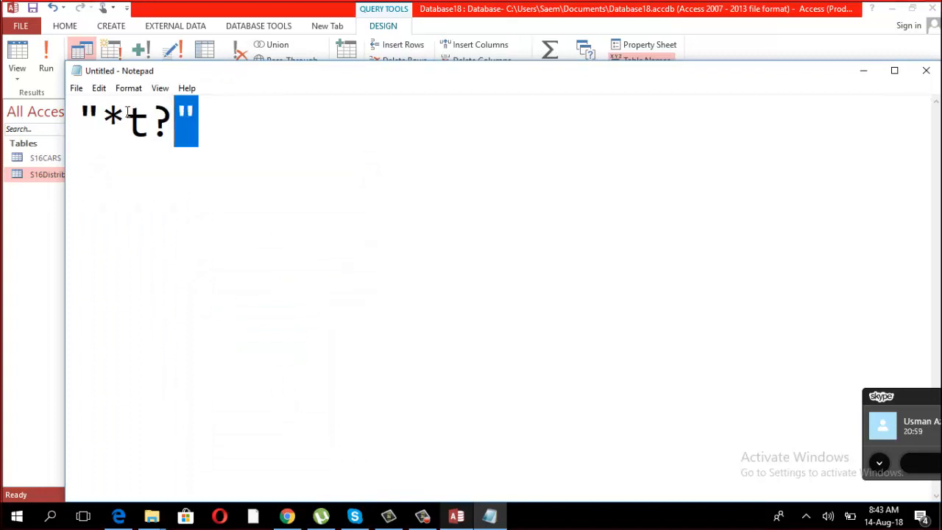
drag(202, 77, 308, 102)
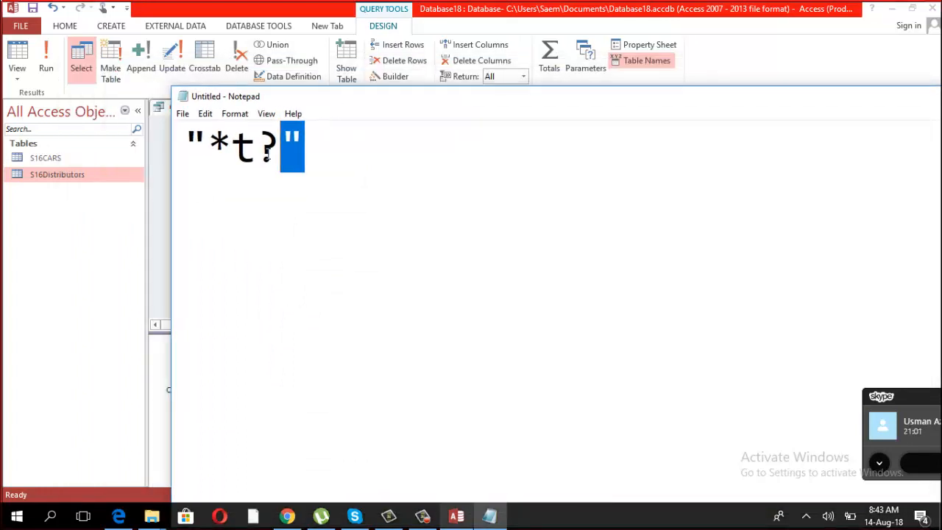
Step: Examine each character of the wildcard pattern "*t?" in the Notepad note
click(223, 146)
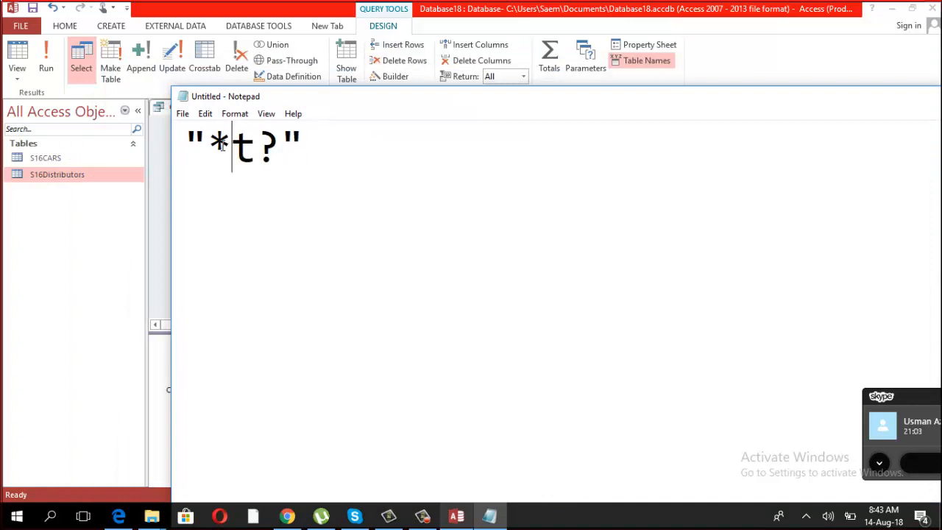
drag(224, 145, 215, 135)
drag(283, 148, 264, 142)
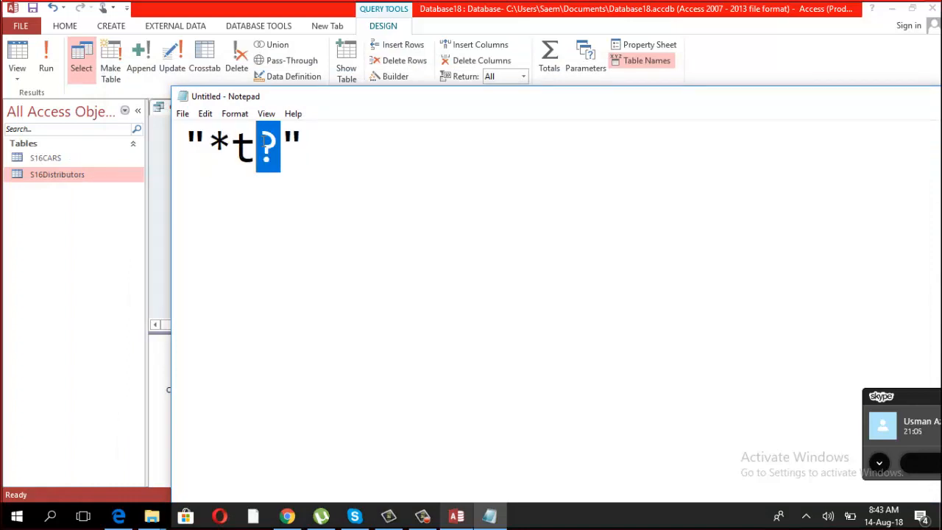
click(294, 155)
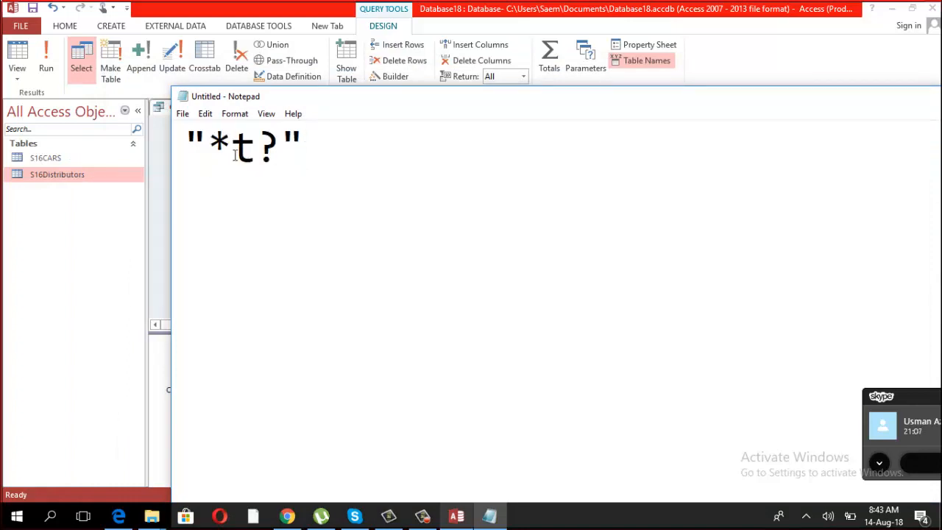
mouse_move(202, 135)
mouse_down()
mouse_move(195, 140)
mouse_move(210, 139)
mouse_move(188, 140)
mouse_up()
click(298, 143)
click(221, 145)
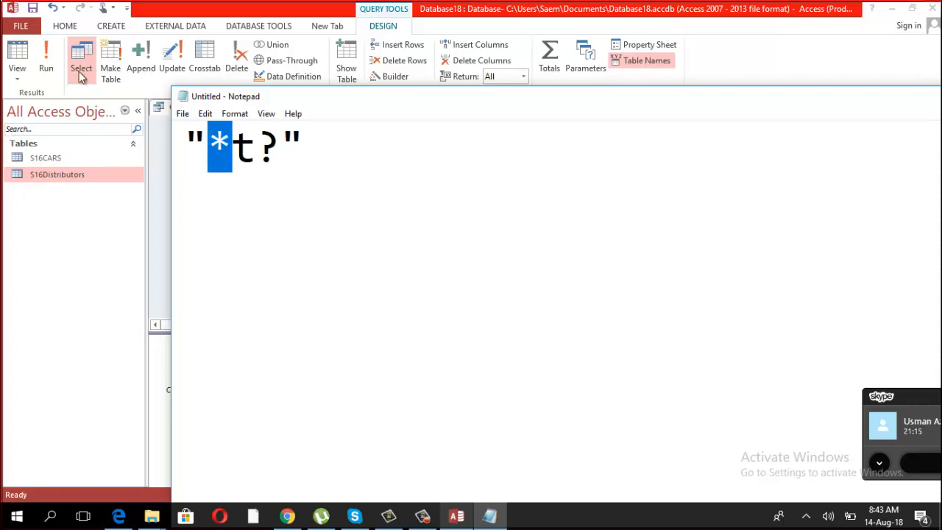
double_click(246, 157)
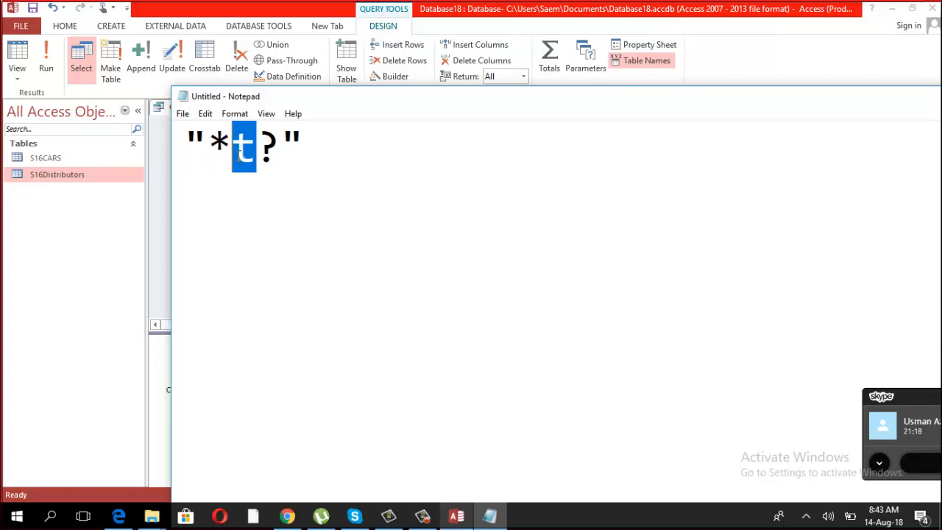
double_click(262, 152)
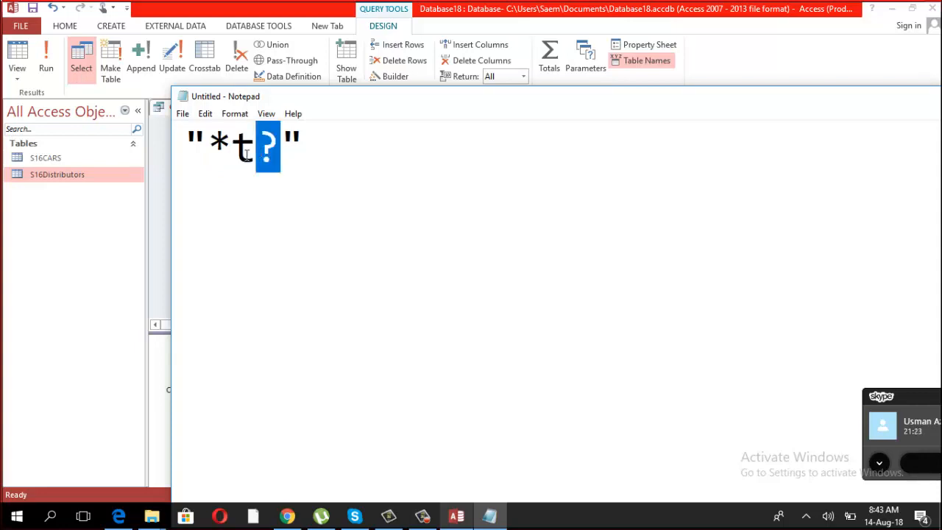
click(277, 150)
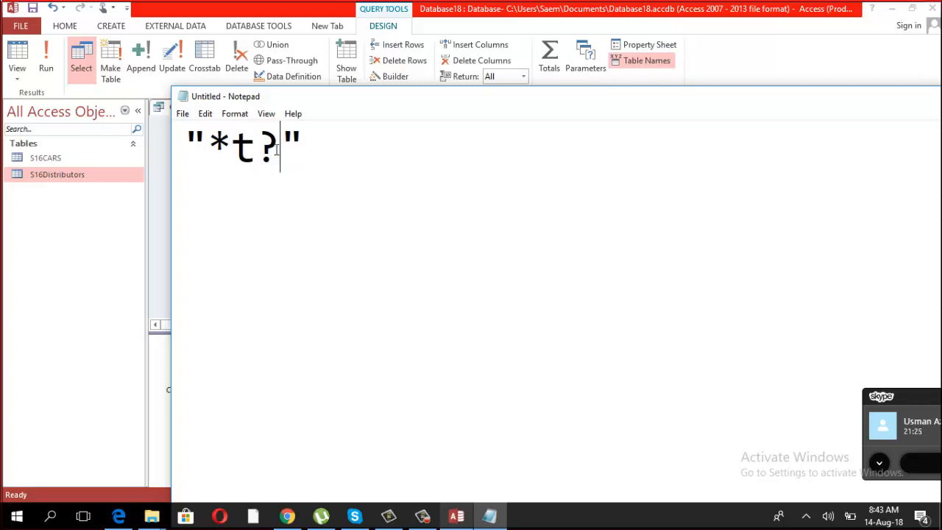
double_click(266, 146)
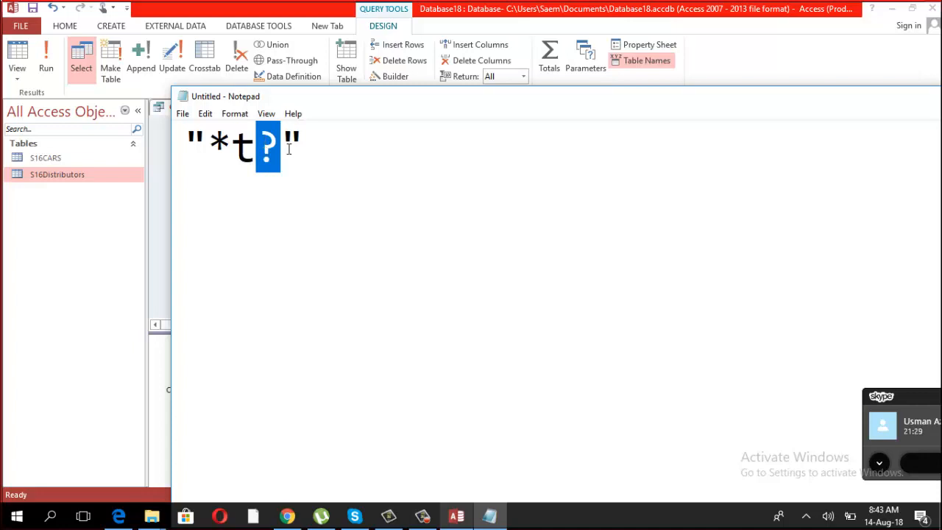
click(329, 152)
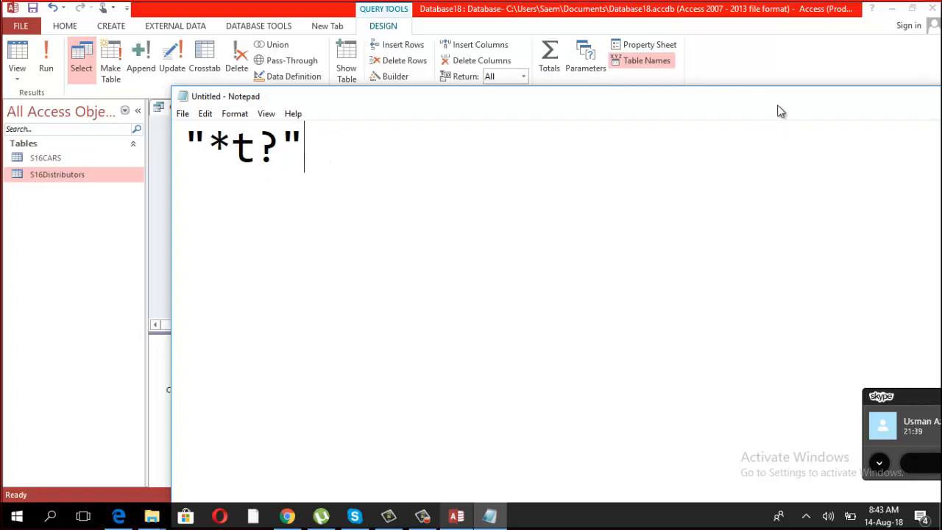
Step: Move the Notepad window fully into view and review the roles of the asterisk and question mark in the pattern
drag(778, 106, 673, 95)
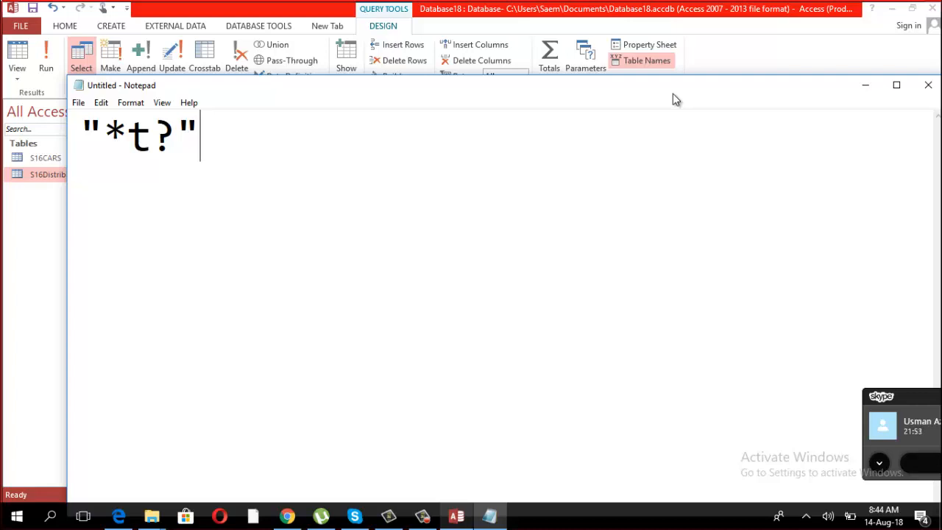
drag(673, 93, 650, 95)
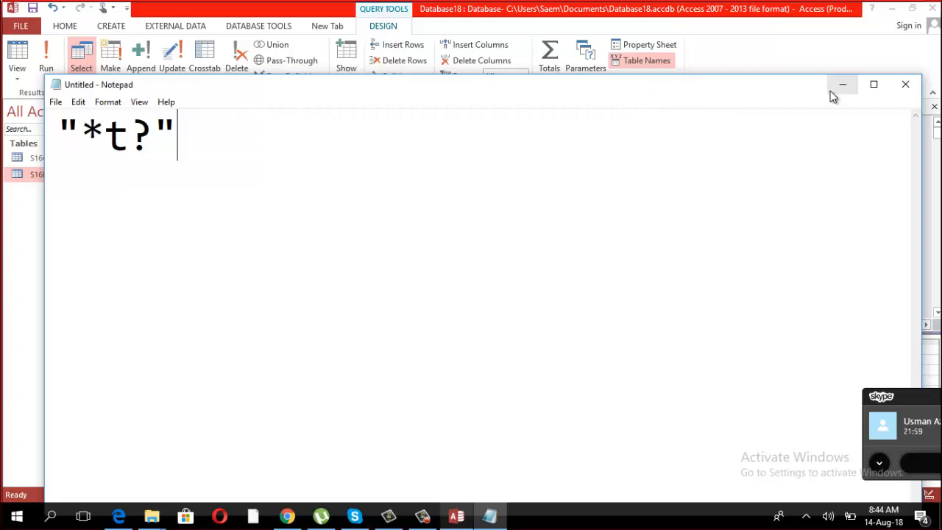
click(104, 136)
drag(103, 136, 81, 137)
click(132, 138)
drag(146, 138, 150, 139)
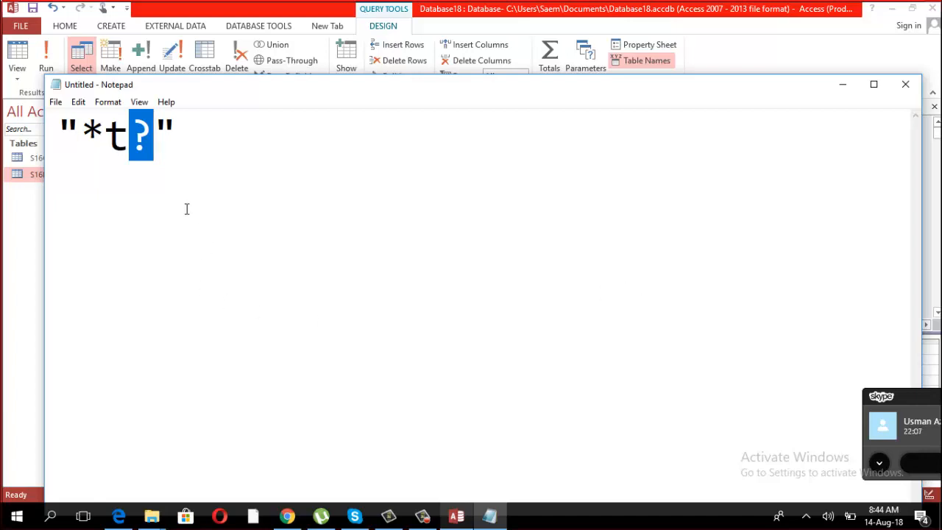
key(Right)
key(shift+Right)
click(105, 136)
click(152, 136)
drag(152, 137, 58, 136)
click(152, 136)
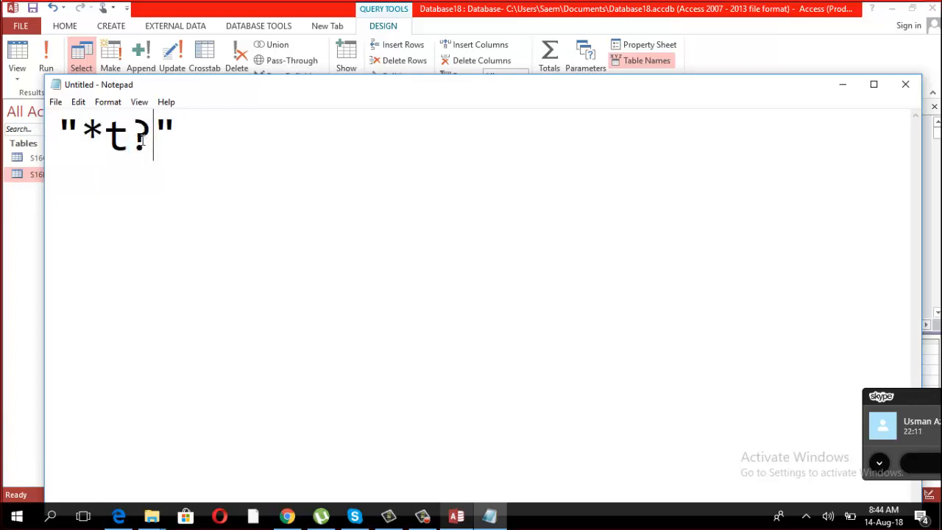
drag(152, 136, 126, 138)
click(88, 135)
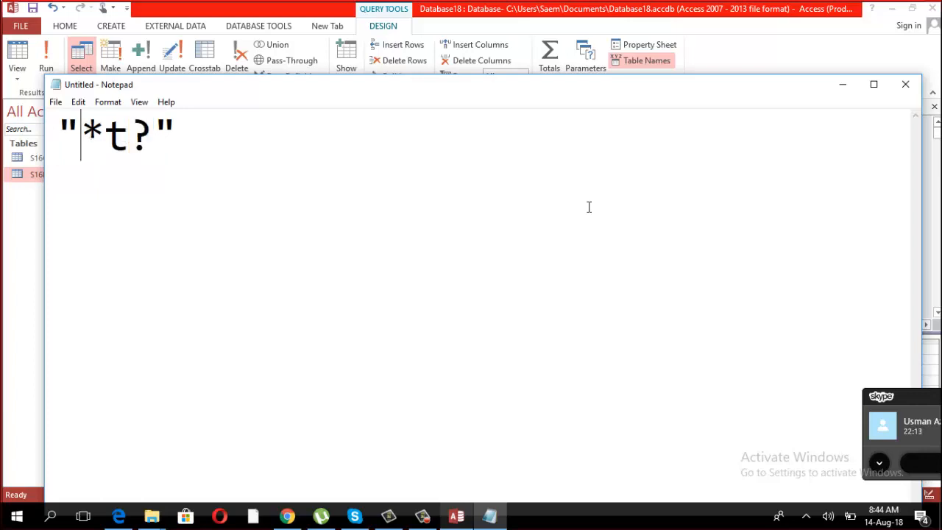
Step: Minimize Notepad to return to Access, remove the Colour criterion from Query1 and run the query
click(844, 86)
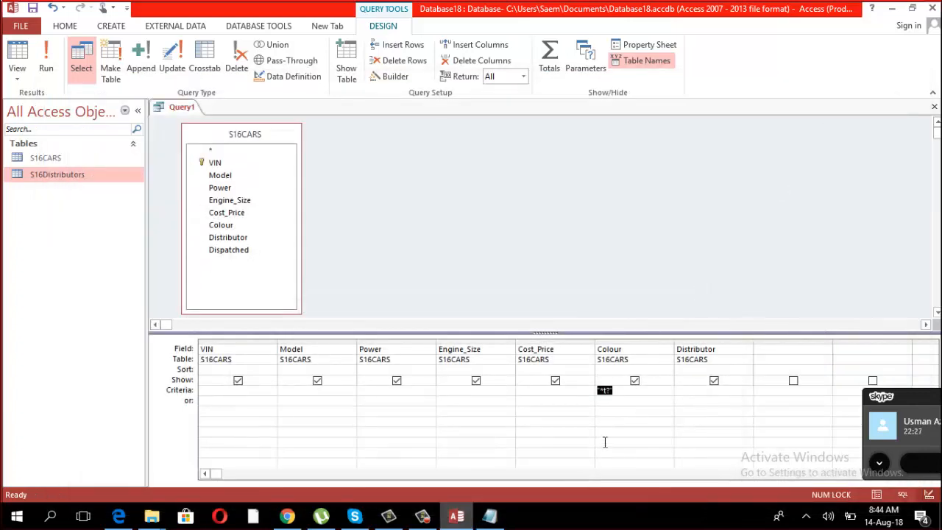
click(620, 424)
key(Up)
click(46, 59)
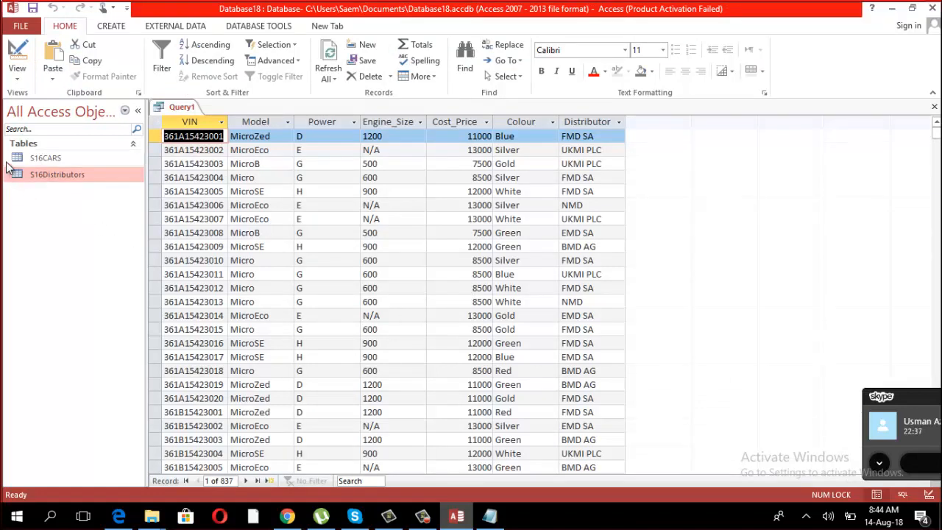
Step: Set the Cost_Price criterion in Query1's Design View to Between 2000 And 6000 and run the query
click(16, 74)
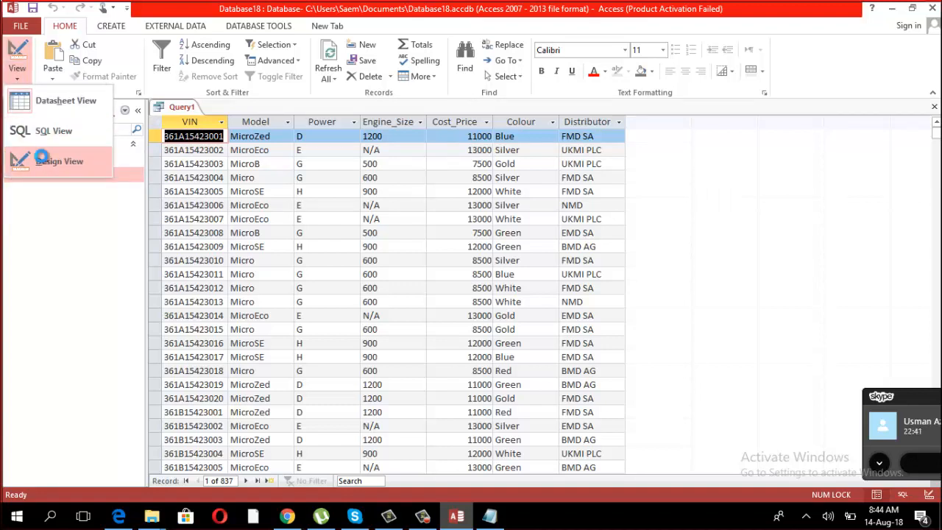
click(42, 161)
click(519, 392)
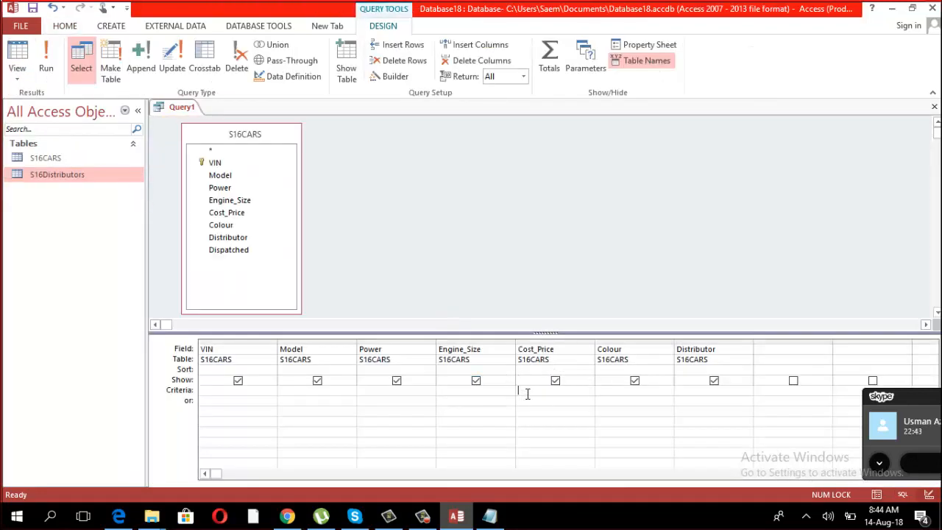
text(between)
text( 2000 and)
text( 600)
text(0)
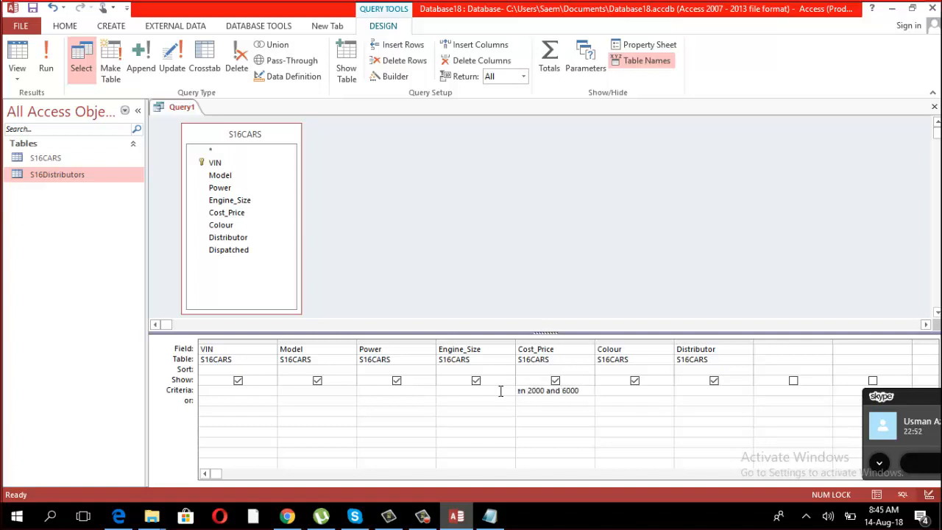
click(59, 66)
Step: In Design View, fit the Cost_Price column to its criterion, cut the criterion out and run the unfiltered query
click(17, 73)
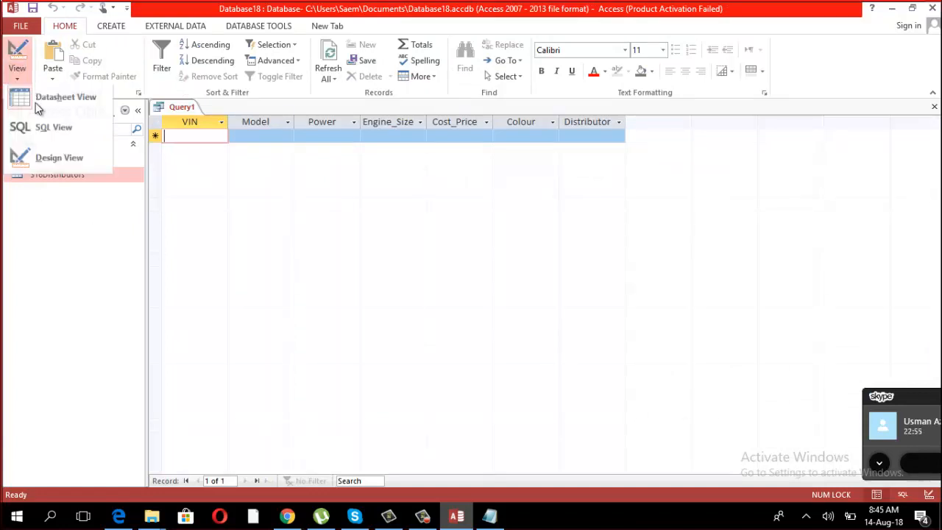
click(46, 160)
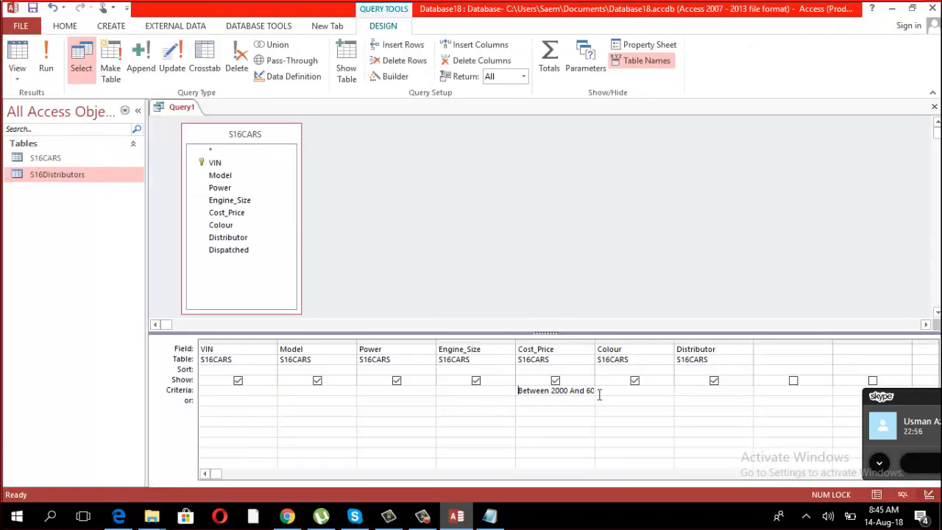
double_click(592, 340)
key(ctrl+c)
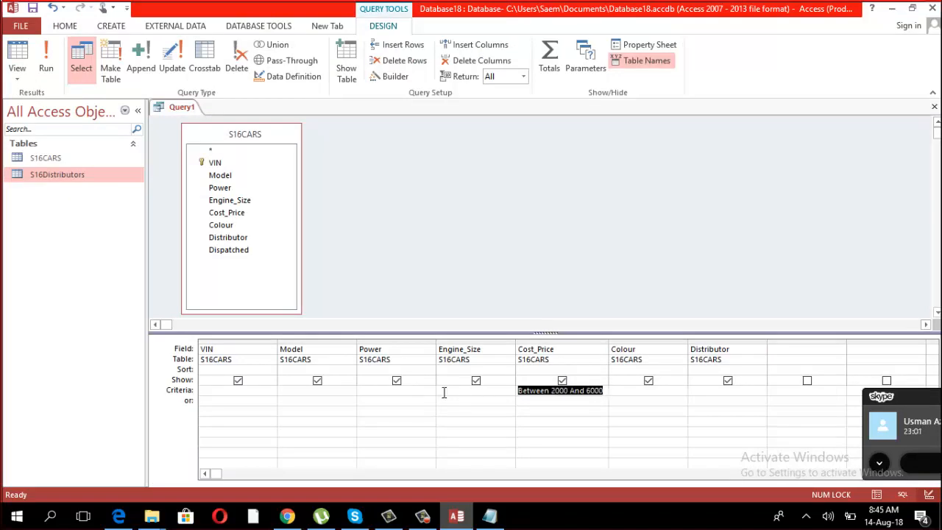
click(45, 59)
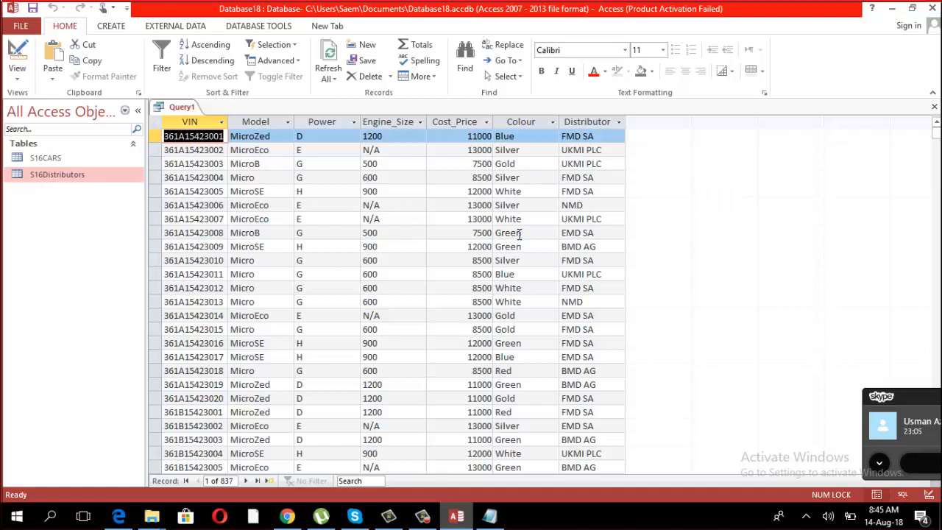
Step: Paste the criterion back into Cost_Price in Design View, change it to Between 7500 And 10000 and widen the column
click(22, 74)
click(43, 160)
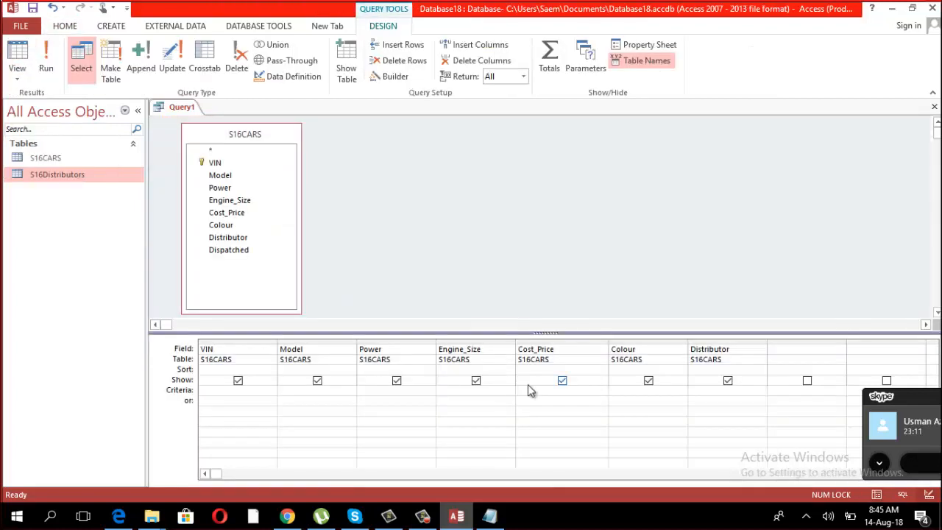
click(558, 391)
key(ctrl+v)
key(BackSpace)
text(750)
key(BackSpace)
key(BackSpace)
drag(610, 340, 682, 340)
drag(610, 392, 588, 391)
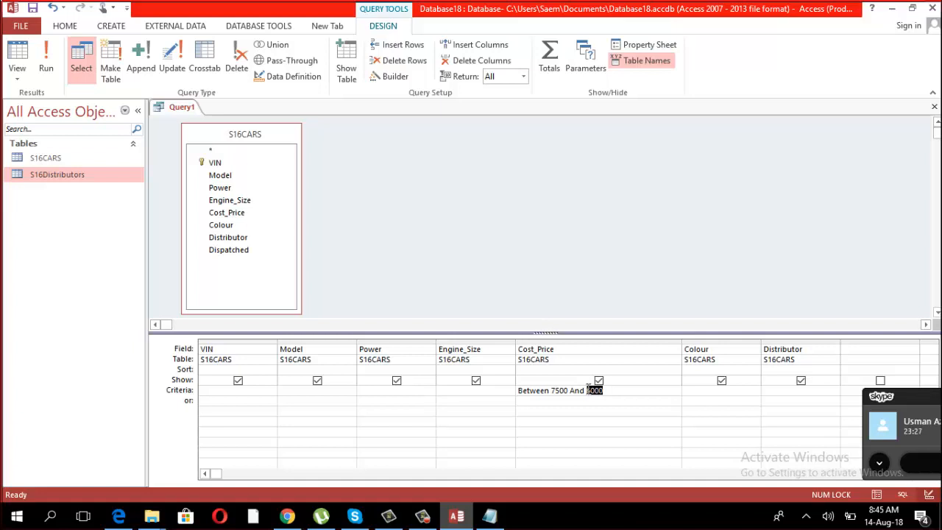
text(1000)
Step: Run the query and review the Cost_Price values in the resulting records
click(46, 55)
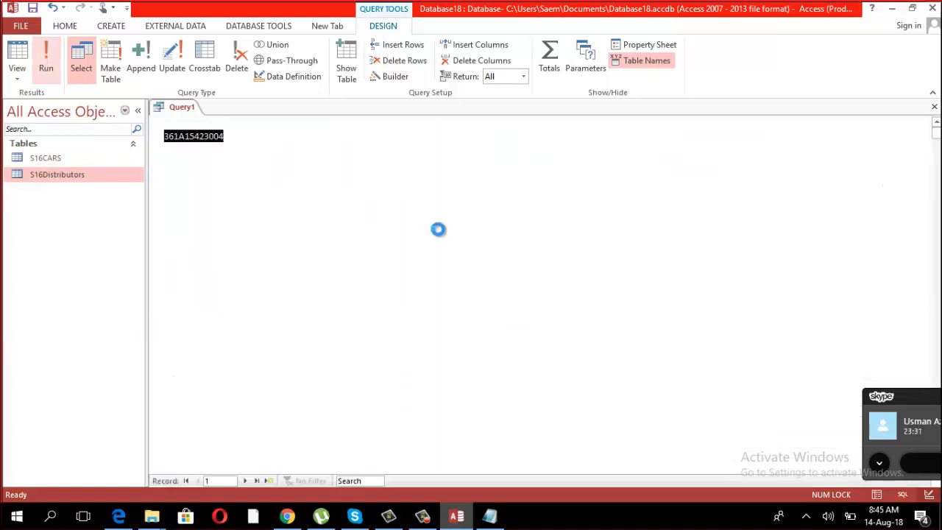
click(466, 122)
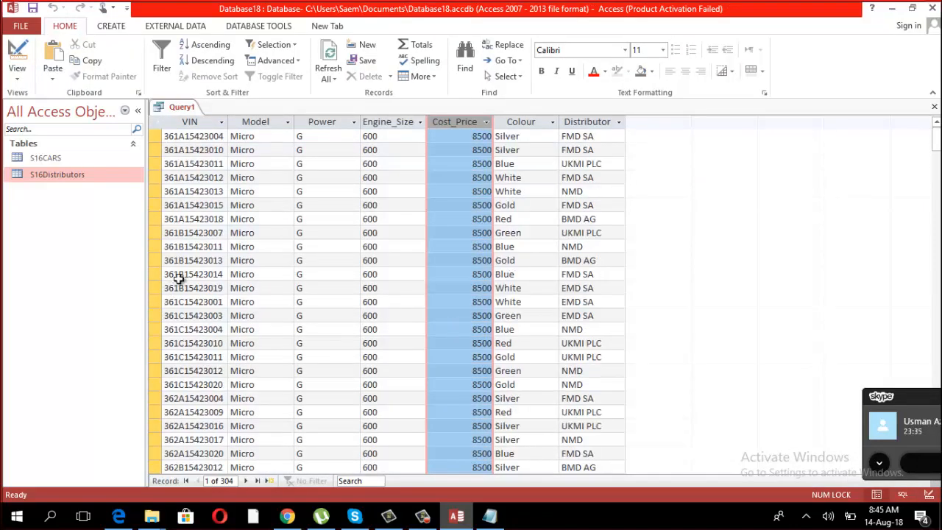
scroll(436, 435, down, 15)
scroll(434, 436, up, 12)
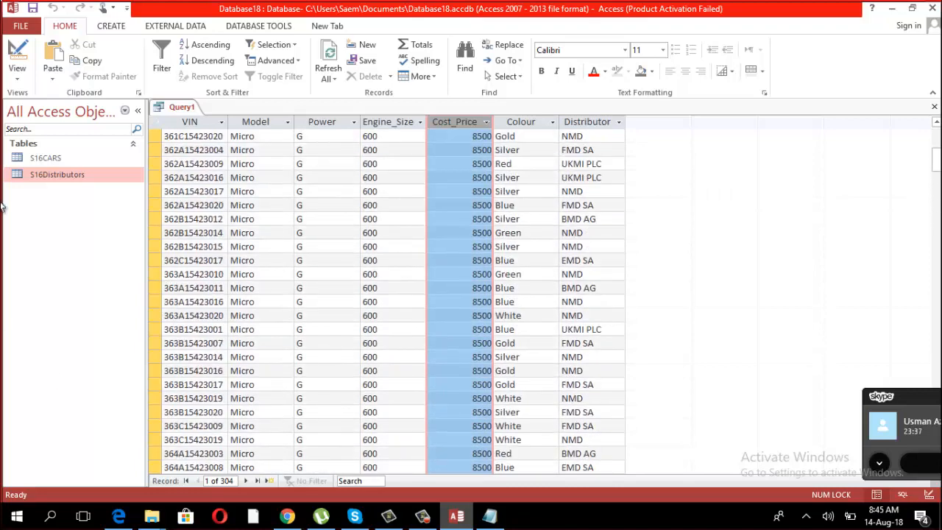
Step: Replace the Cost_Price criterion in Design View with >8500 and run the query
click(18, 73)
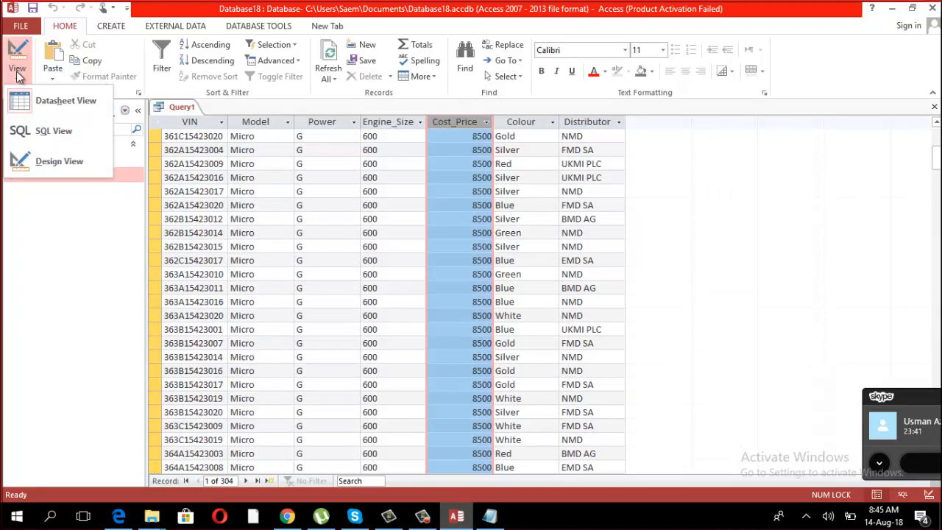
click(55, 156)
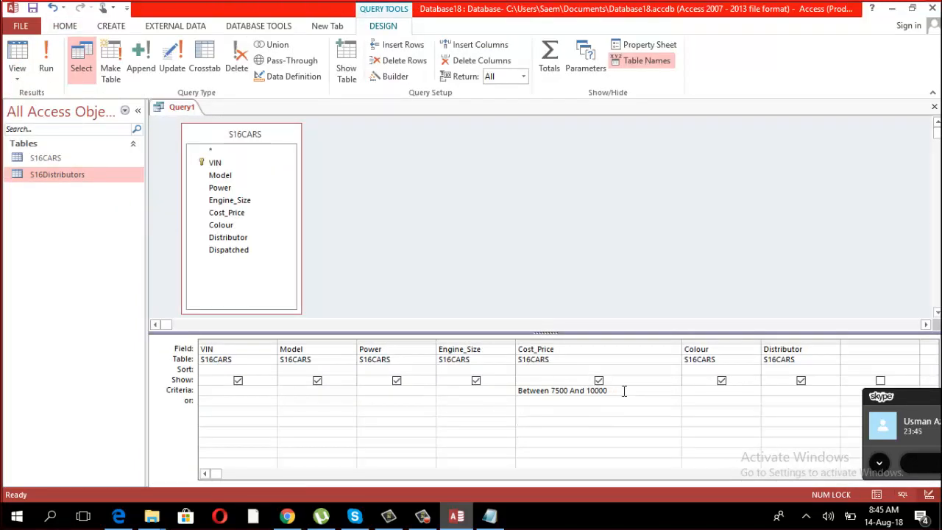
drag(625, 391, 471, 390)
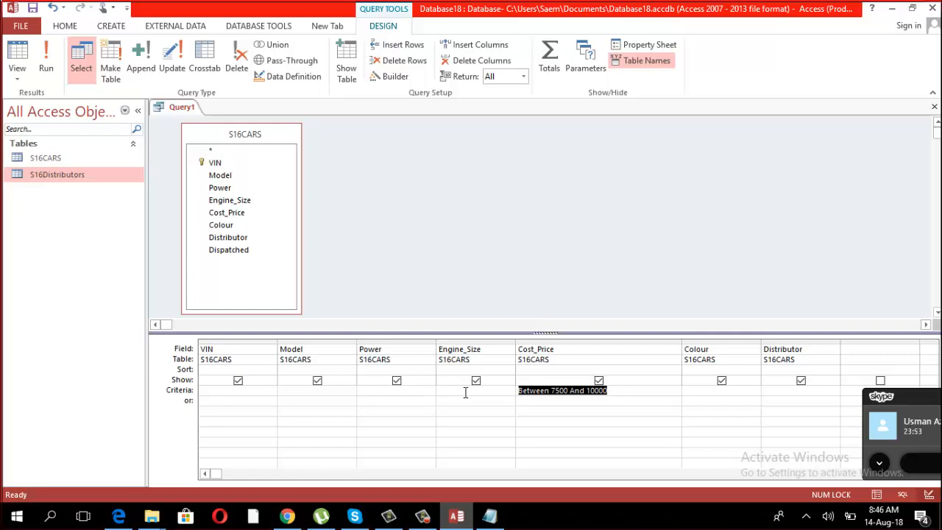
key(Delete)
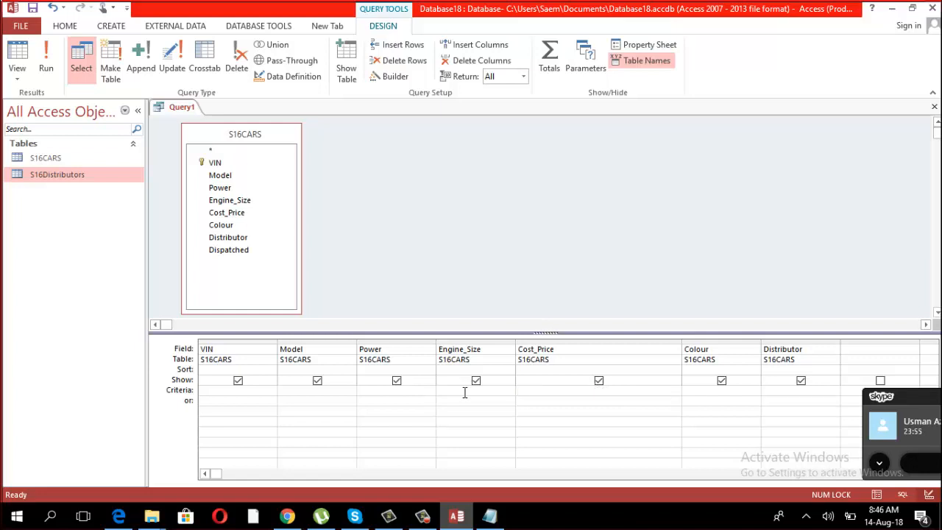
text(>85000)
click(537, 402)
click(47, 68)
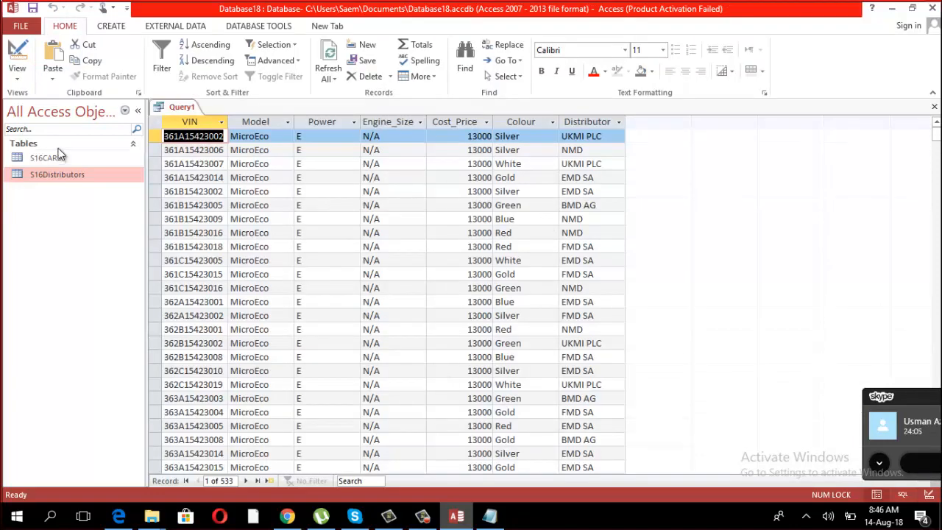
Step: In Design View, change the Cost_Price criterion to >=8500
click(17, 70)
click(59, 161)
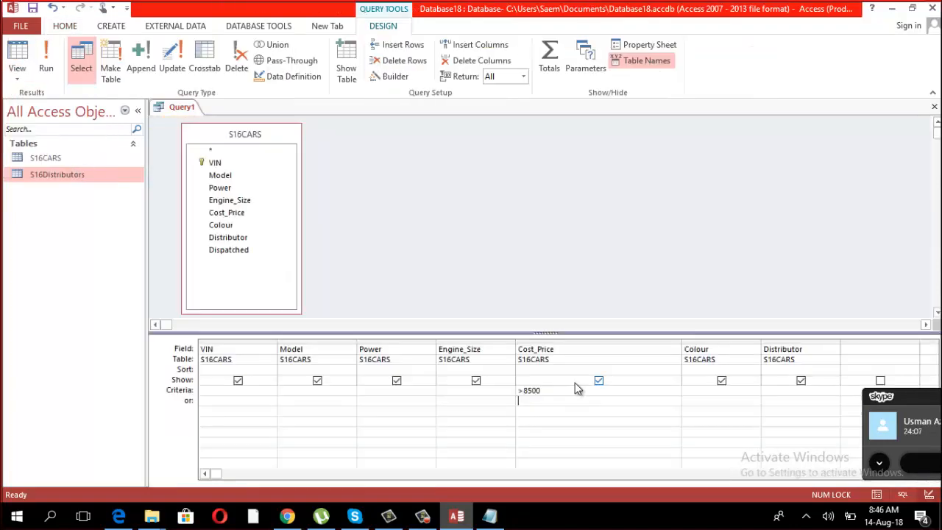
click(521, 391)
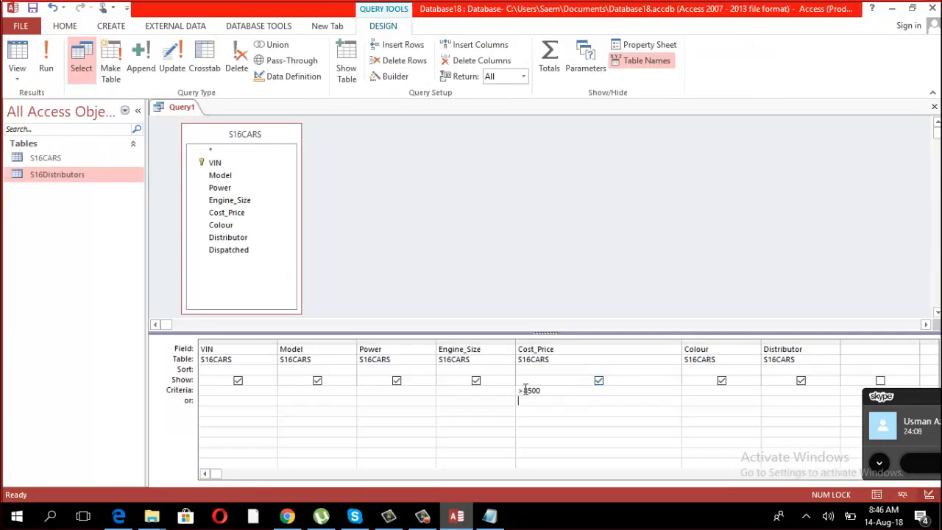
text(=)
click(555, 412)
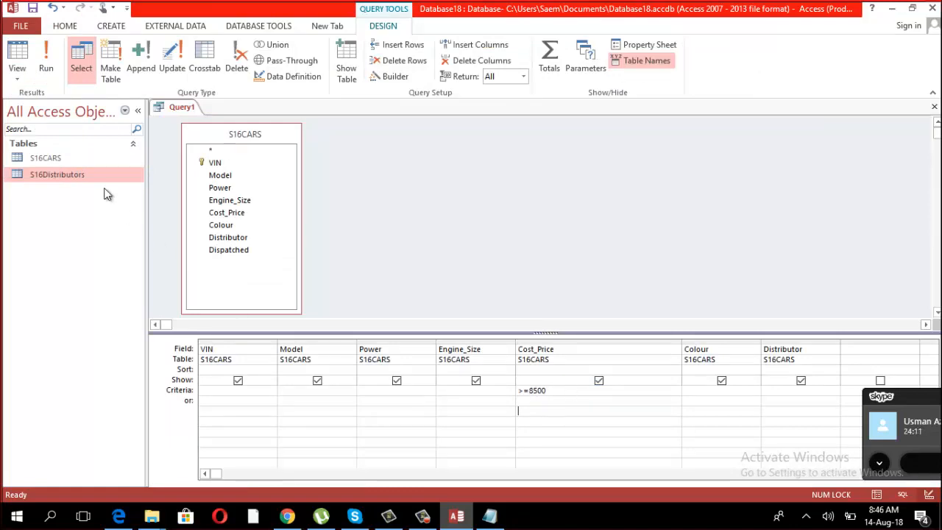
Step: Run the query and review the Cost_Price values throughout the resulting records
click(46, 61)
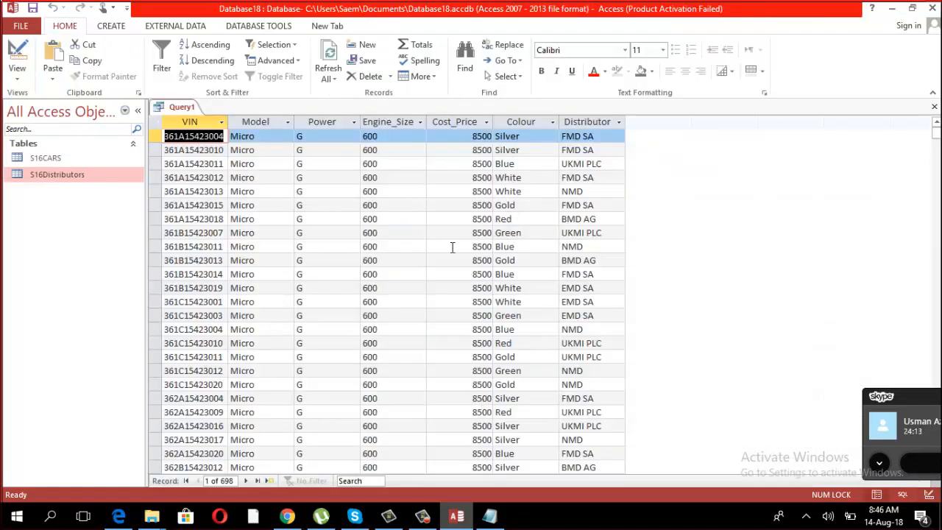
scroll(441, 353, down, 20)
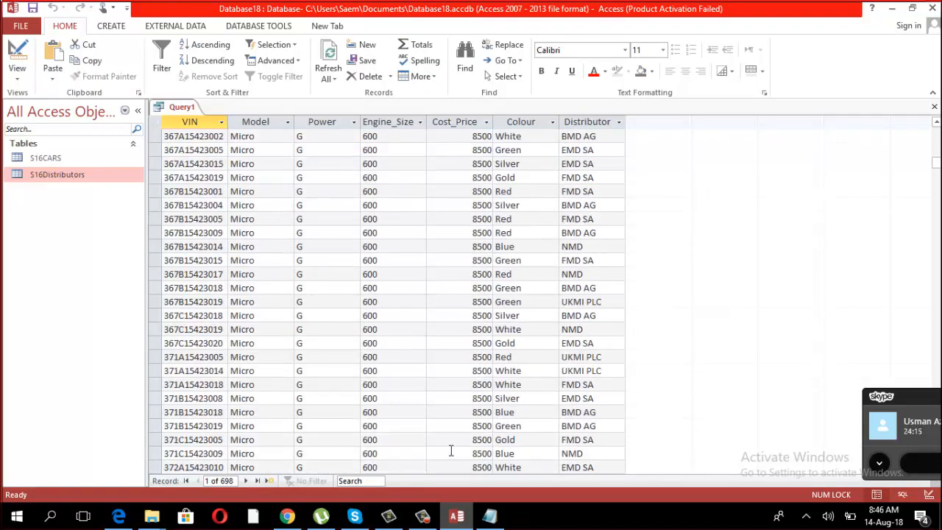
scroll(451, 447, down, 20)
click(937, 202)
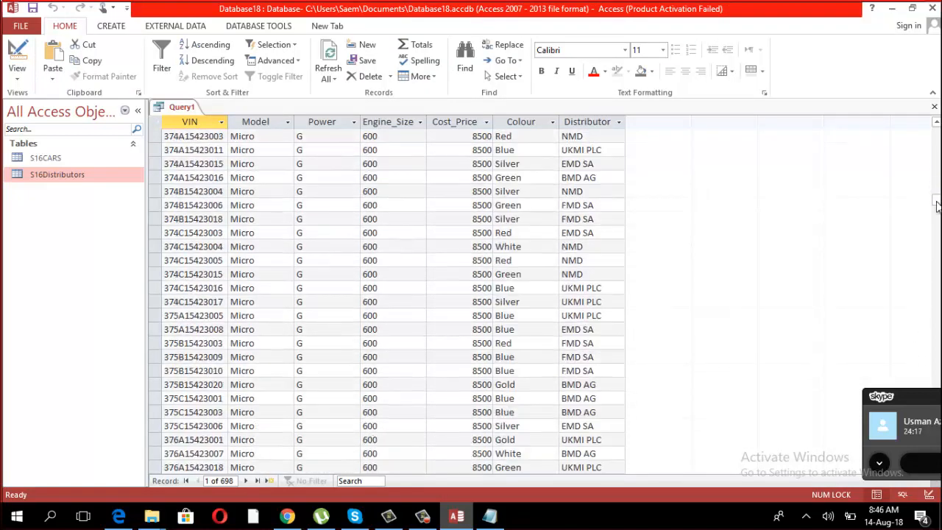
mouse_move(938, 203)
mouse_down()
mouse_move(938, 192)
mouse_move(937, 214)
mouse_up()
Step: Delete the Cost_Price criterion in Design View and fit the column's width to its contents
click(17, 70)
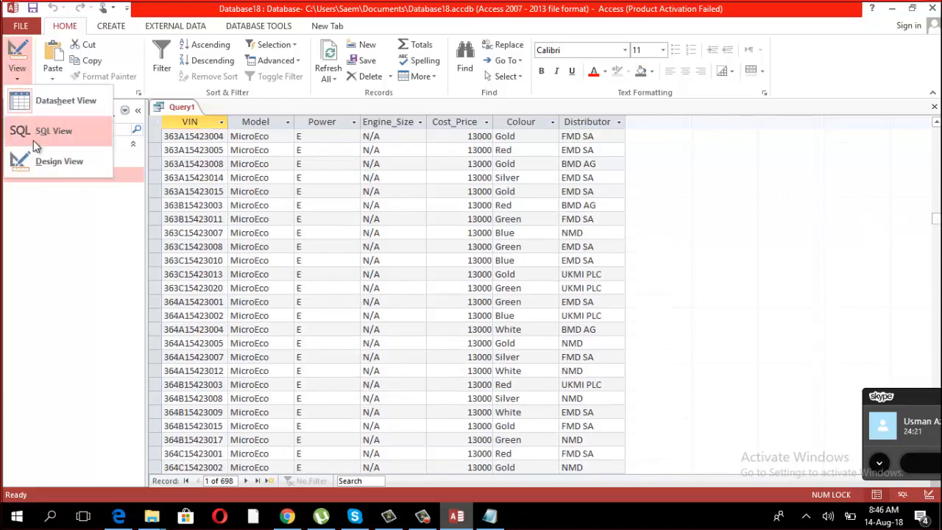
click(41, 161)
drag(558, 389, 453, 387)
key(Delete)
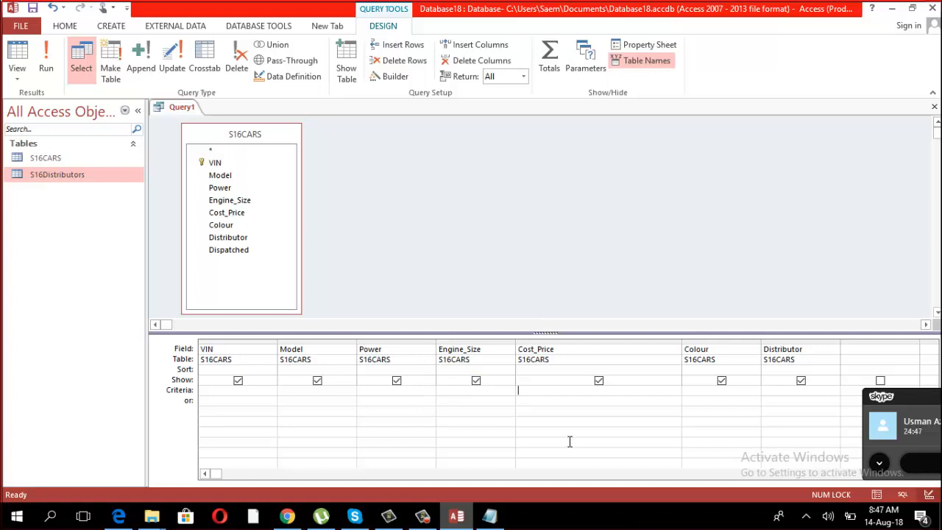
double_click(681, 343)
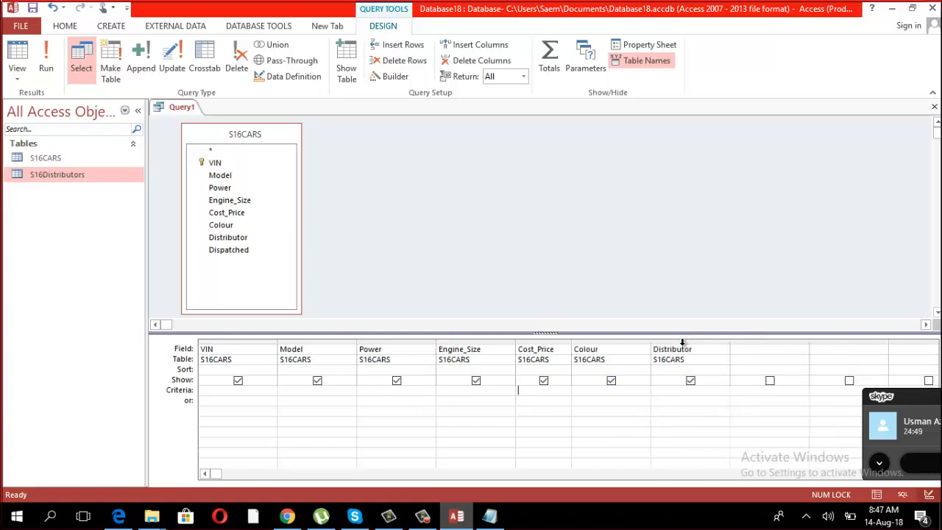
Step: Run the query without criteria and go through its fields one by one from VIN to Distributor
click(45, 64)
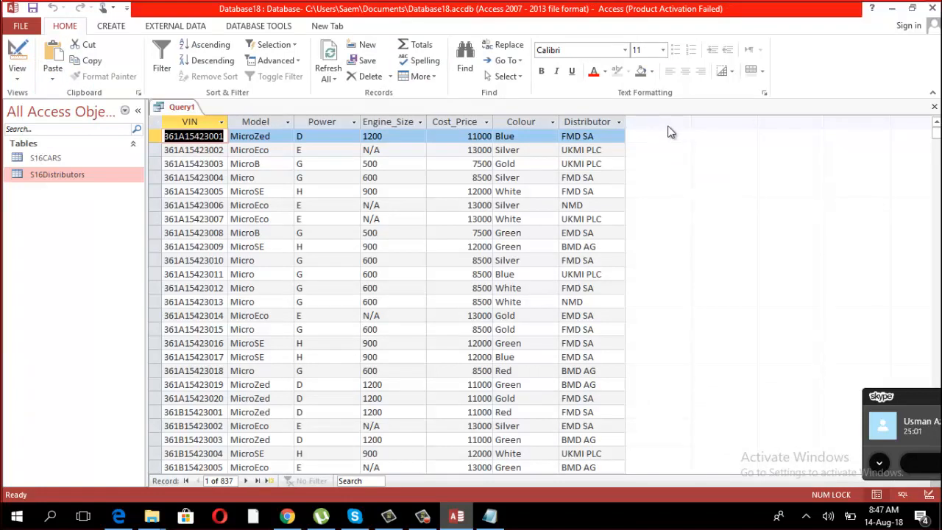
click(192, 121)
click(253, 122)
click(335, 121)
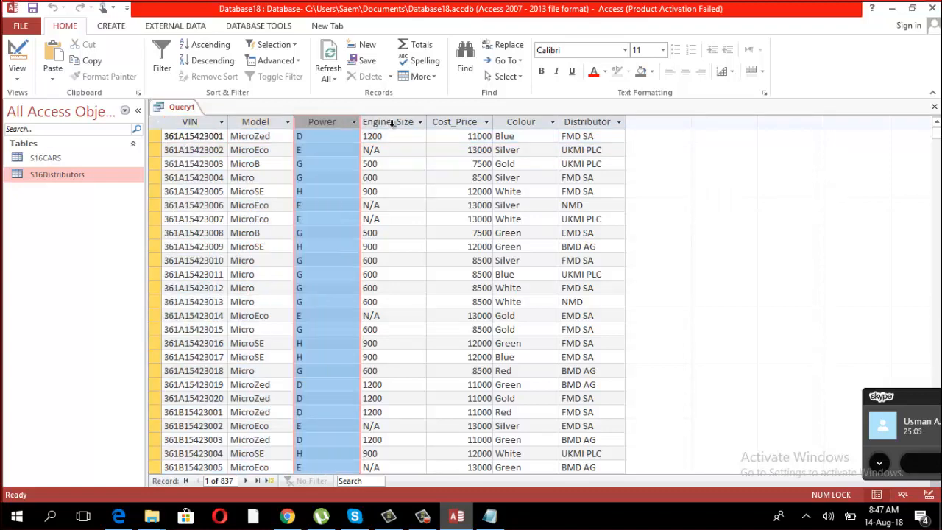
click(393, 121)
click(455, 122)
click(518, 123)
click(586, 122)
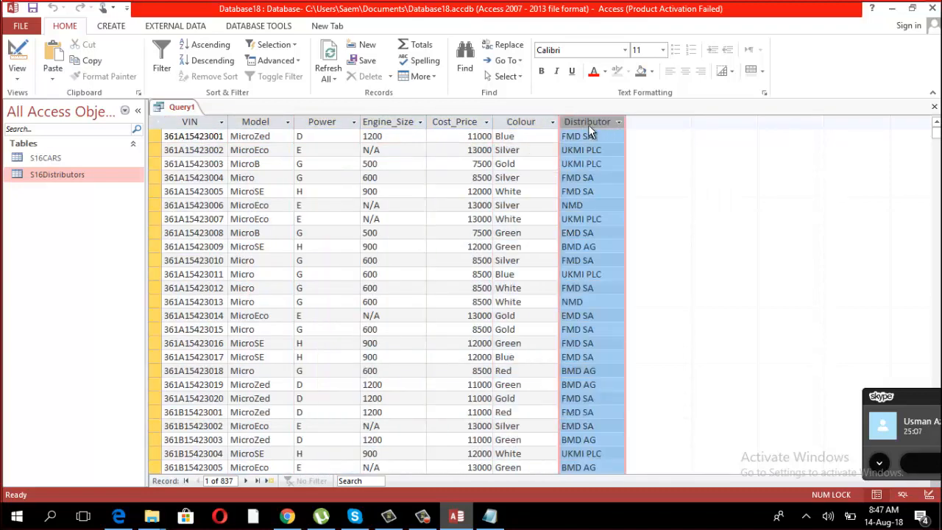
drag(190, 121, 583, 122)
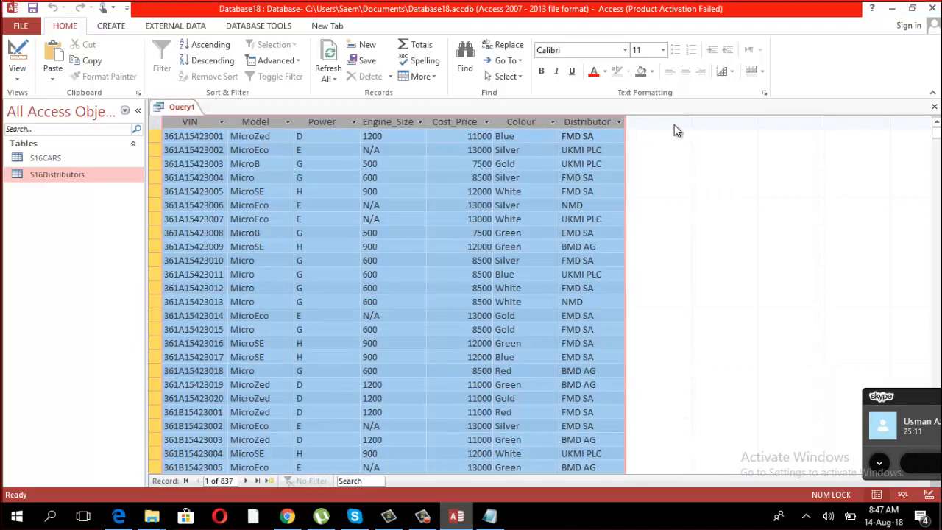
click(495, 178)
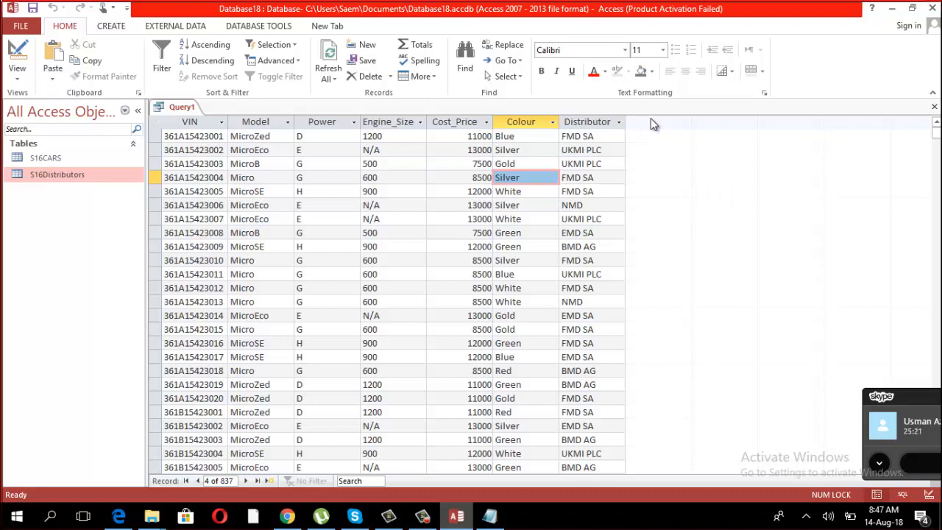
Step: In Design View, add the calculated field HalfCostPrice: [Cost_Price]/2 after Distributor and widen its column to fit
click(17, 70)
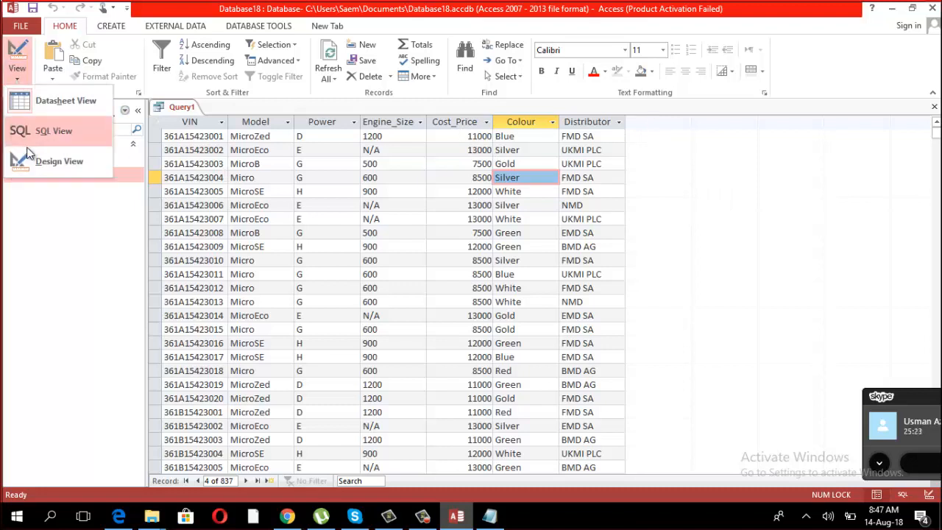
click(30, 158)
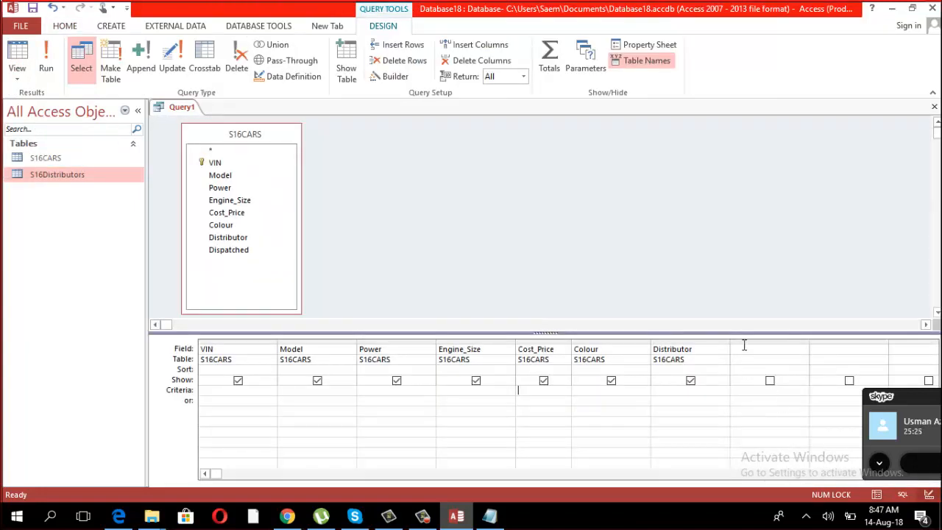
click(744, 348)
text(Half)
text(Cost_)
text(Price)
text(:)
text([)
text(Cost)
text(_)
text(Price)
text(/2)
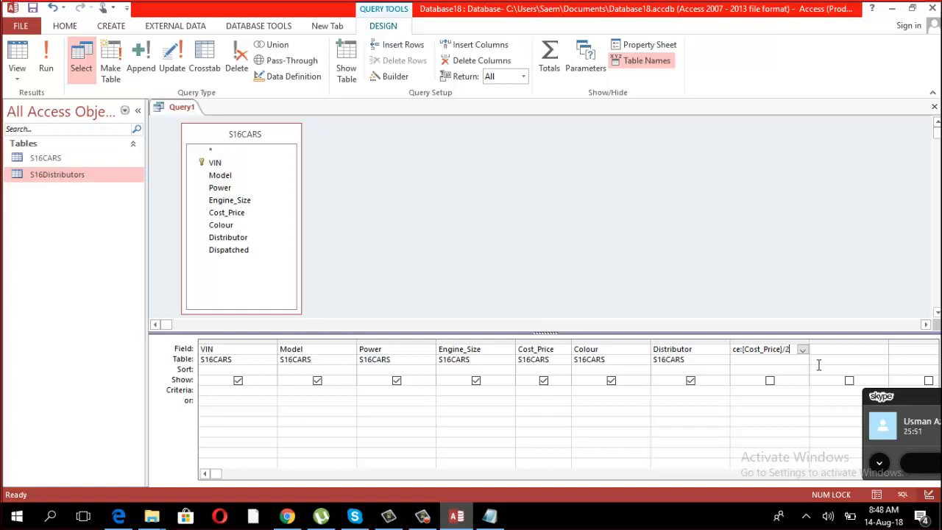
click(756, 390)
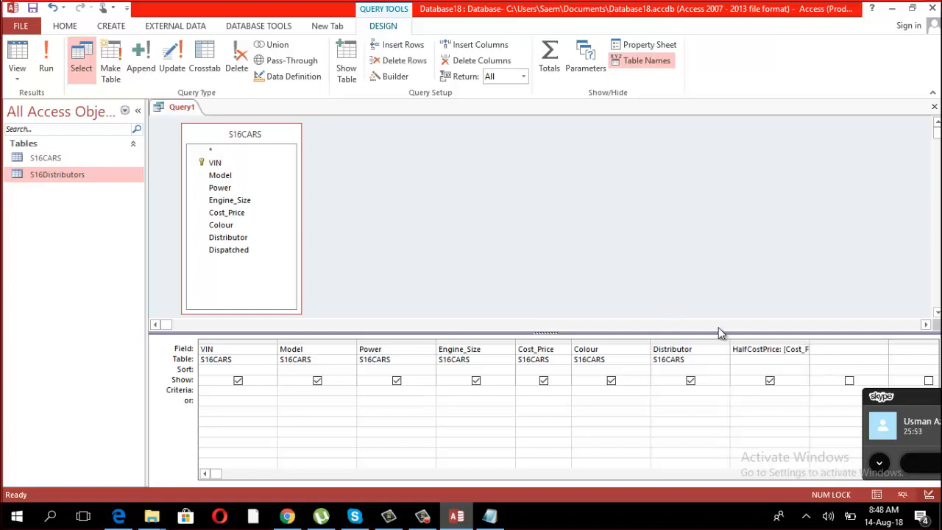
double_click(809, 340)
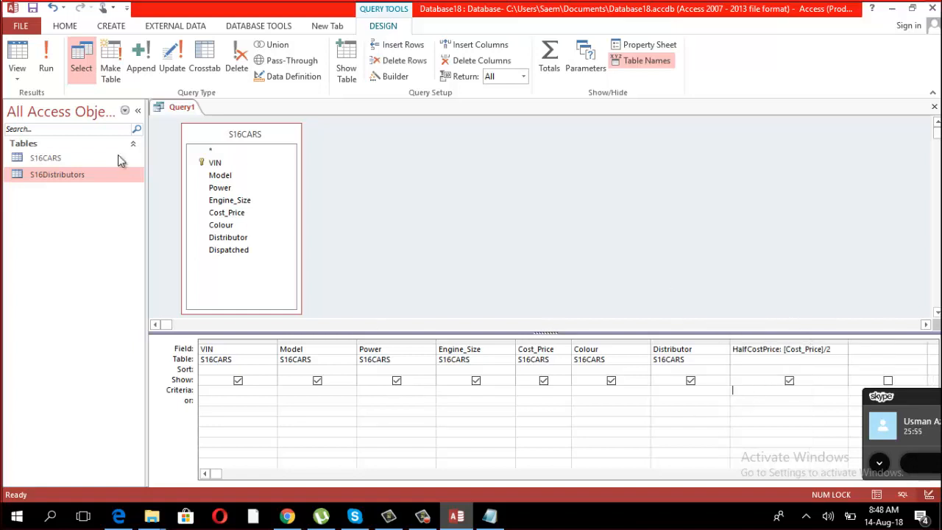
Step: Run the query and fit the HalfCostPrice column in the datasheet to its full heading
click(46, 68)
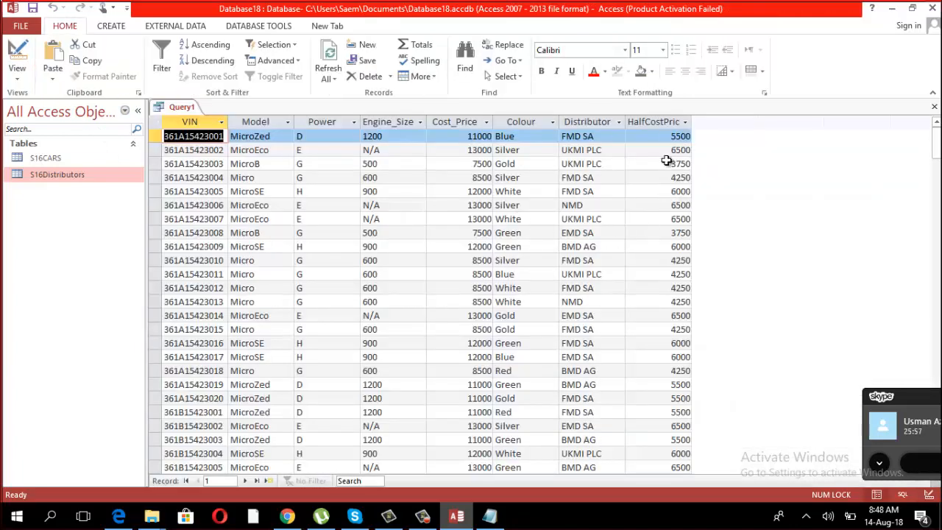
click(653, 118)
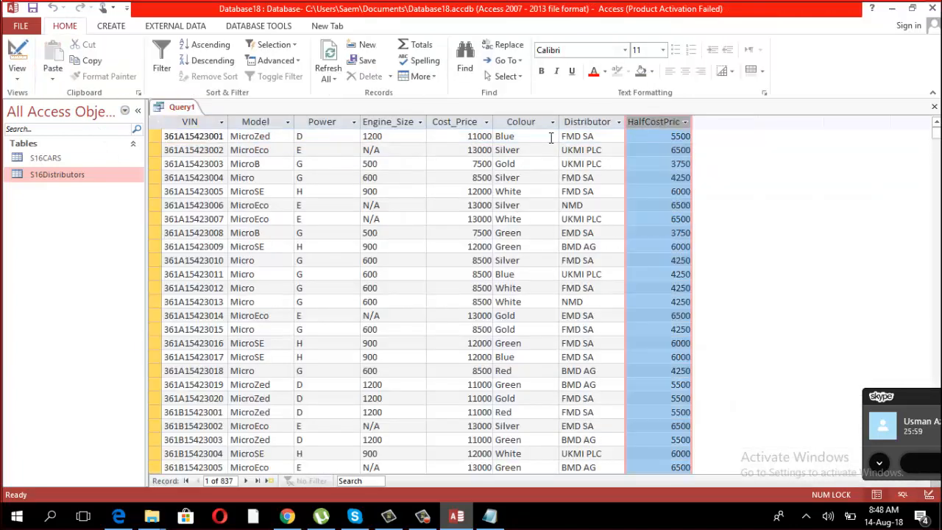
click(662, 150)
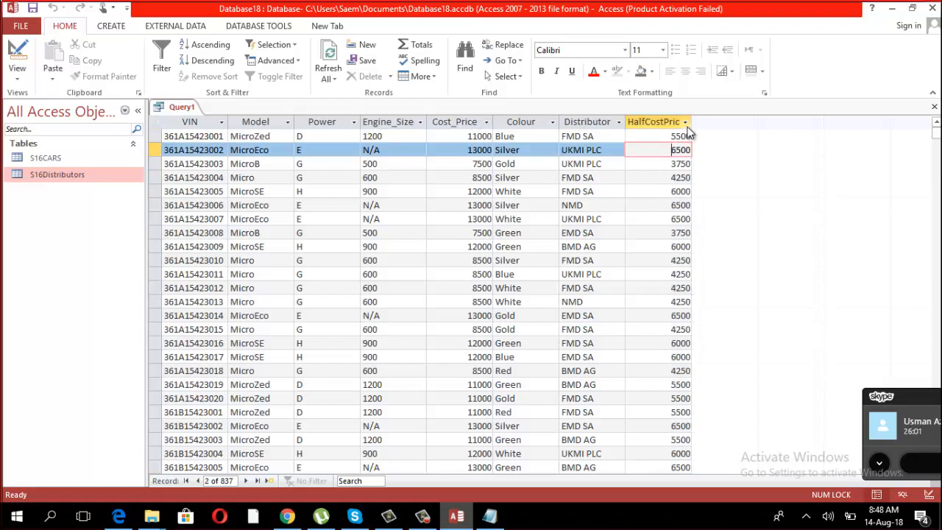
double_click(691, 118)
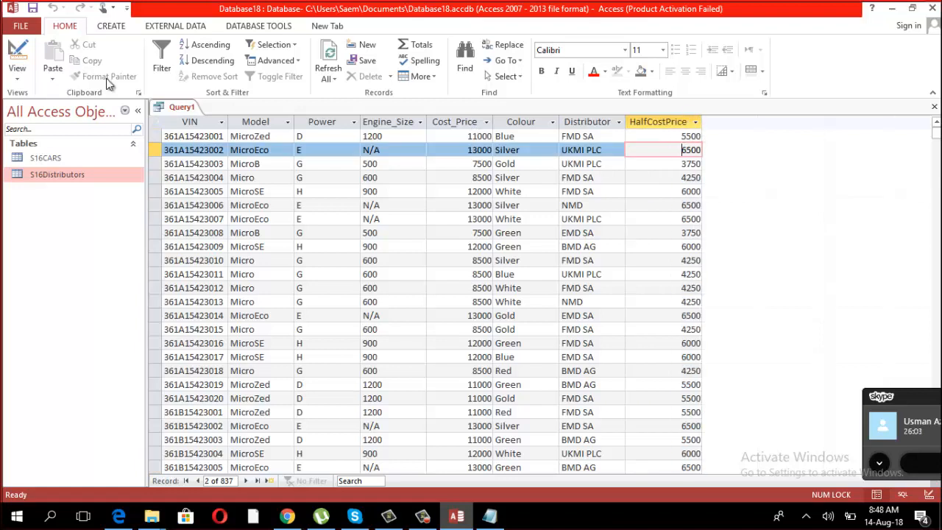
Step: Copy the HalfCostPrice expression from the design grid and paste it into the Notepad note, two lines below "*t?"
click(17, 72)
click(46, 159)
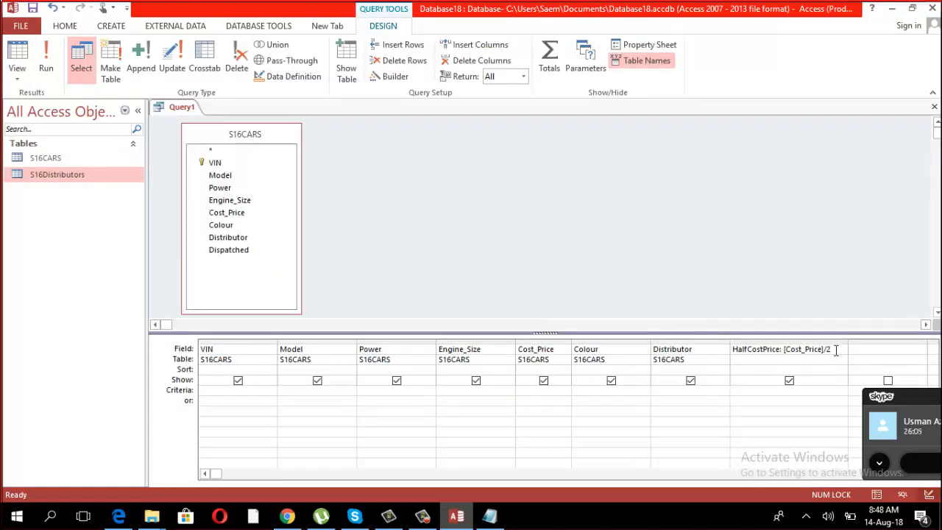
drag(827, 351, 728, 349)
key(ctrl+c)
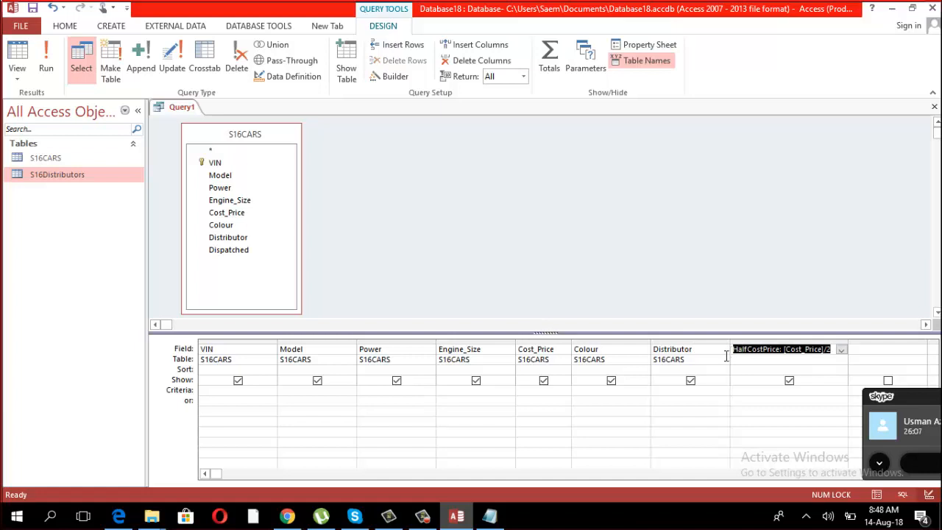
click(489, 516)
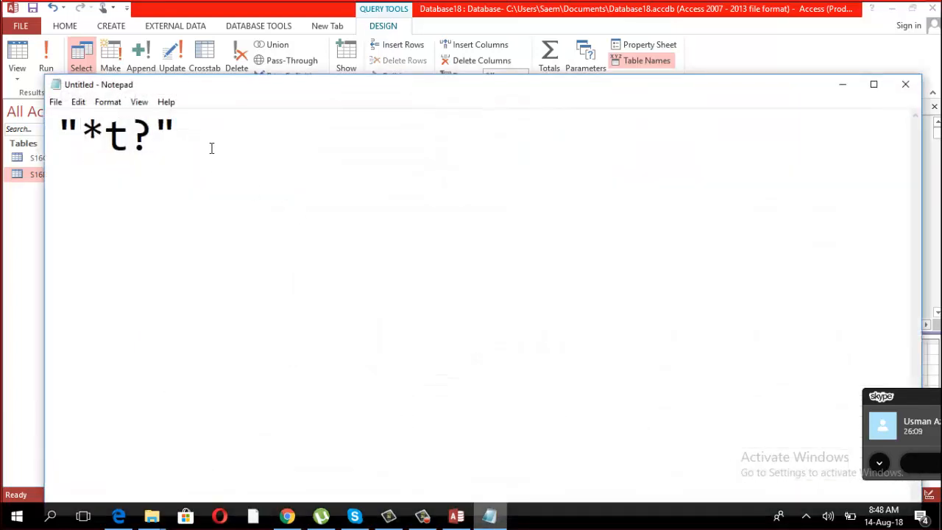
key(Return)
key(Return)
key(ctrl+v)
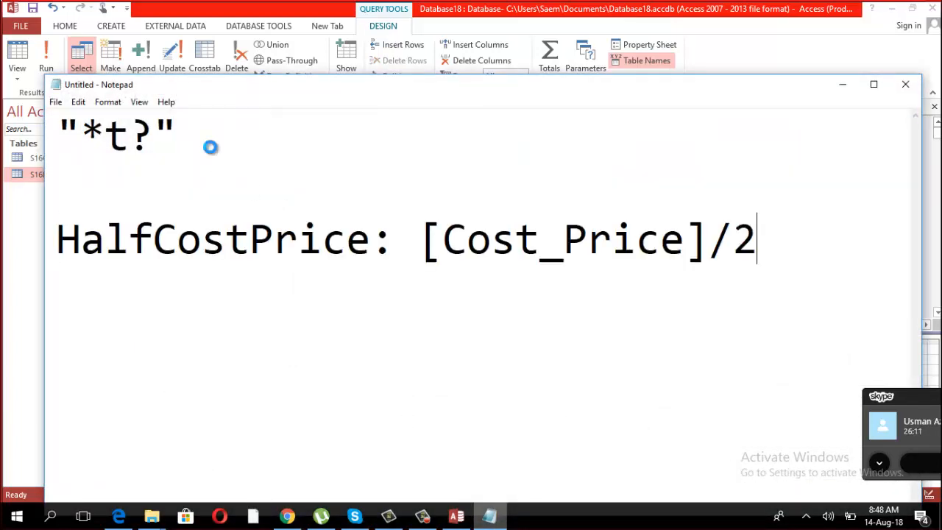
click(253, 266)
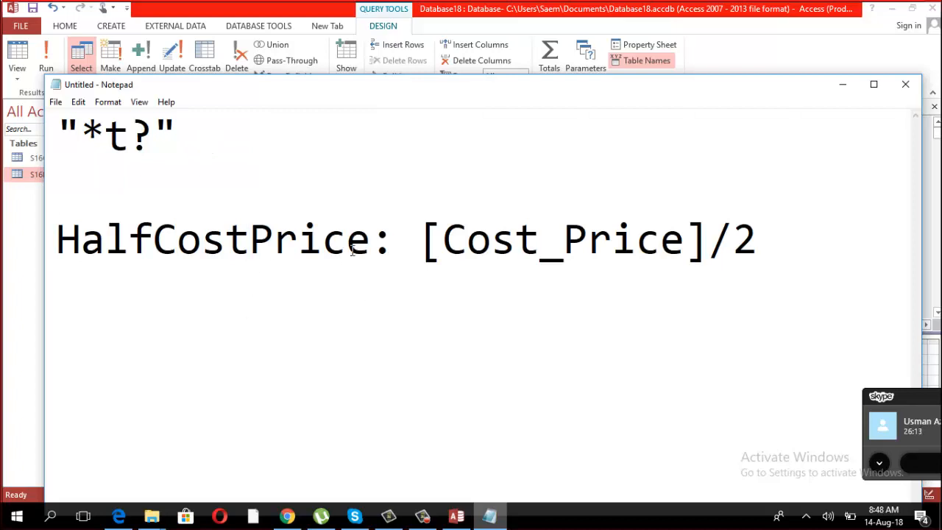
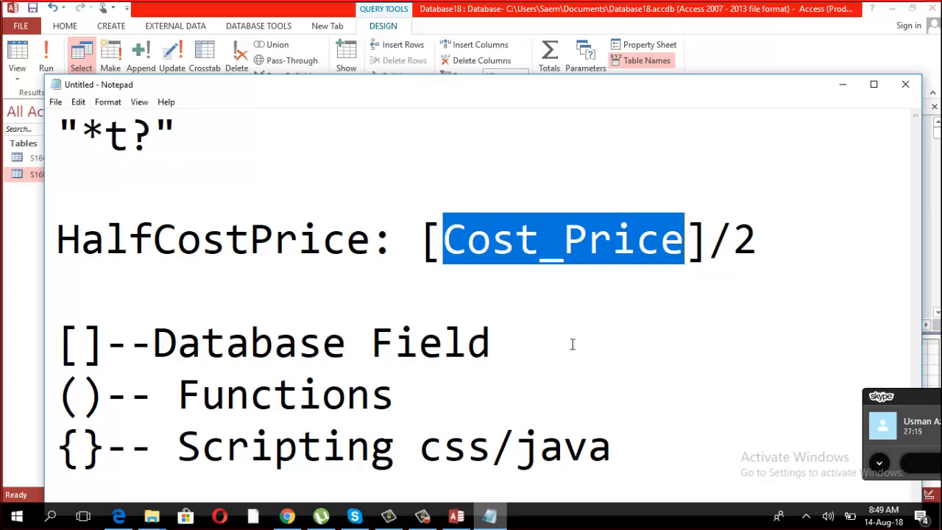
Step: Highlight the bracketed [Cost_Price] reference and the divisor 2 in the Notepad copy of the expression
click(493, 263)
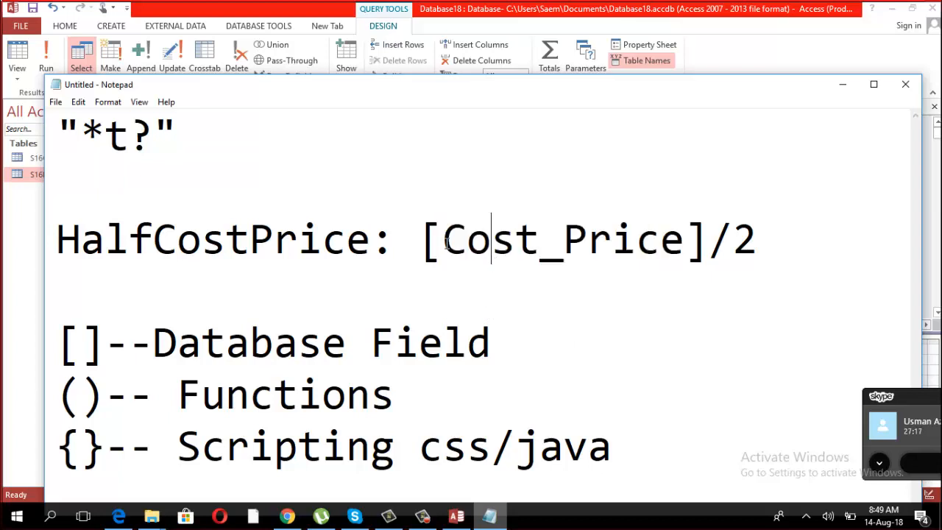
drag(444, 243, 419, 245)
click(659, 260)
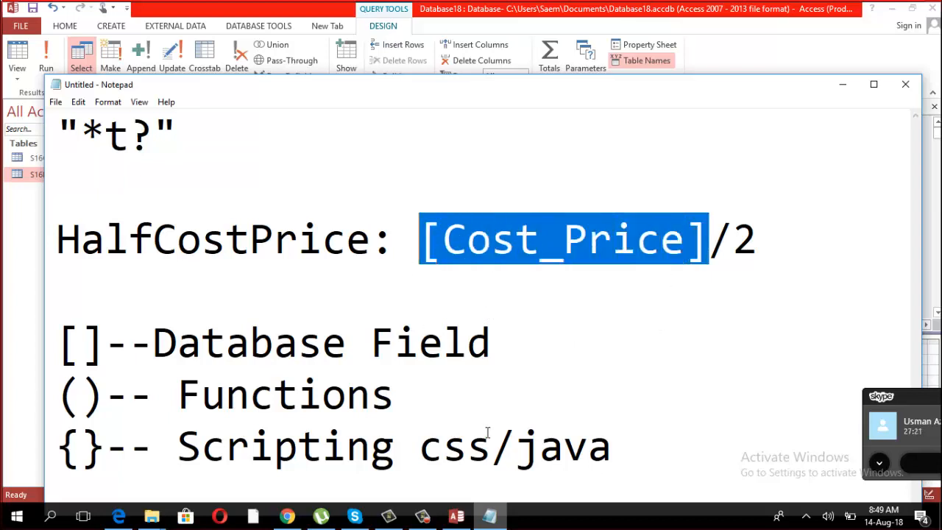
click(660, 209)
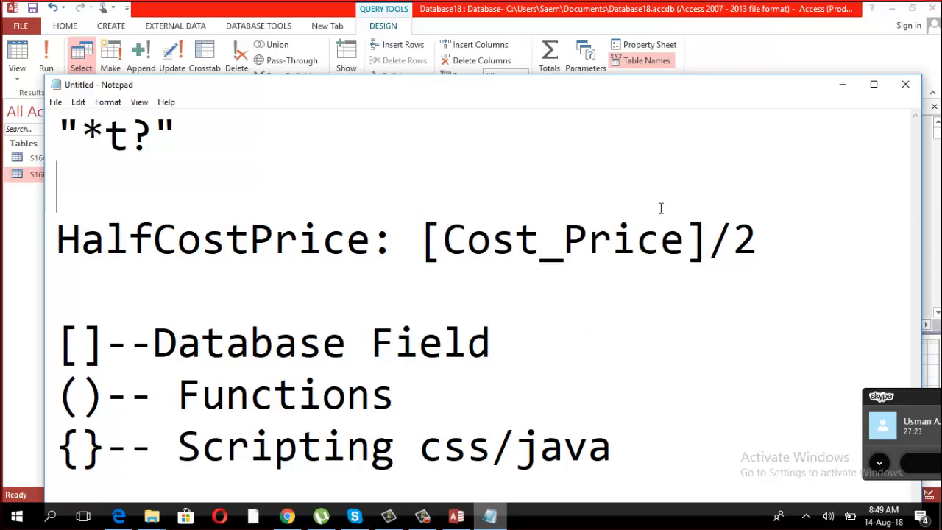
drag(701, 239, 403, 246)
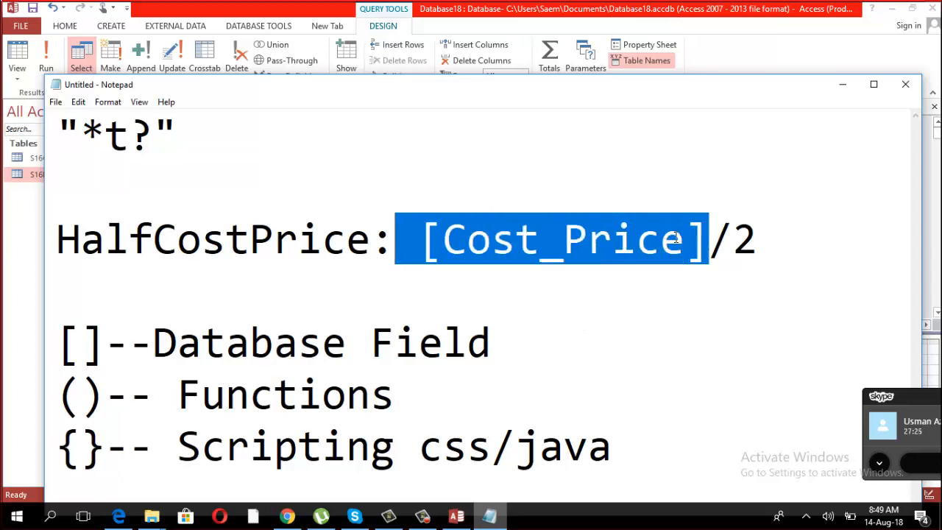
mouse_move(729, 238)
mouse_down()
mouse_move(715, 240)
mouse_move(737, 243)
mouse_up()
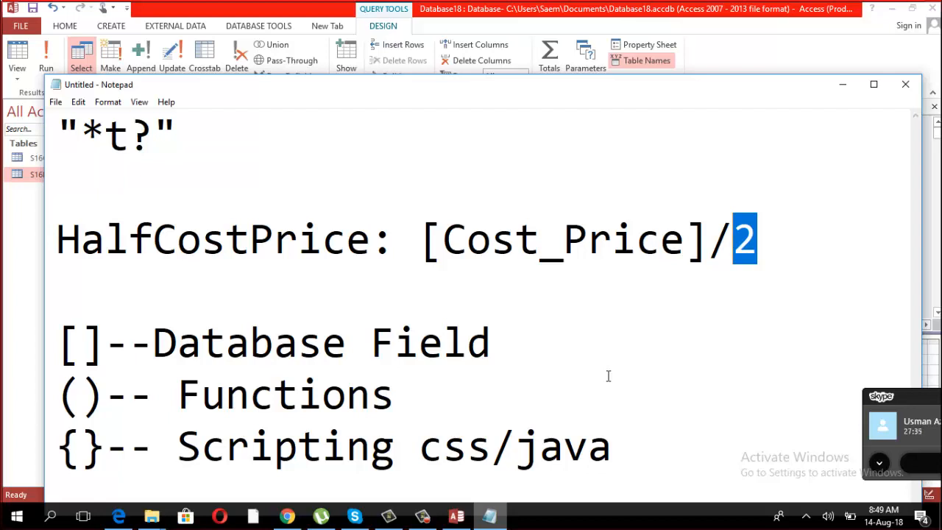
click(19, 364)
click(780, 416)
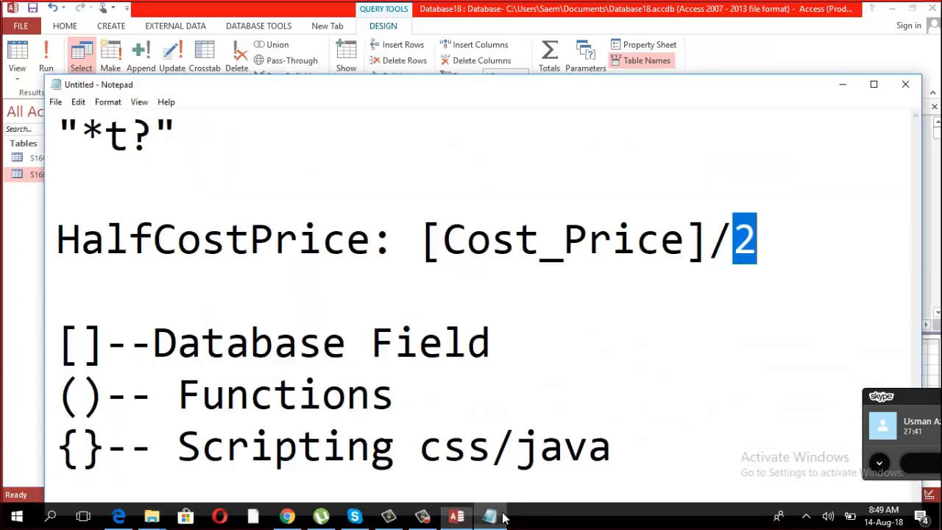
Step: Highlight the curly-bracket pair in the Scripting css/java line of the Notepad note
click(503, 515)
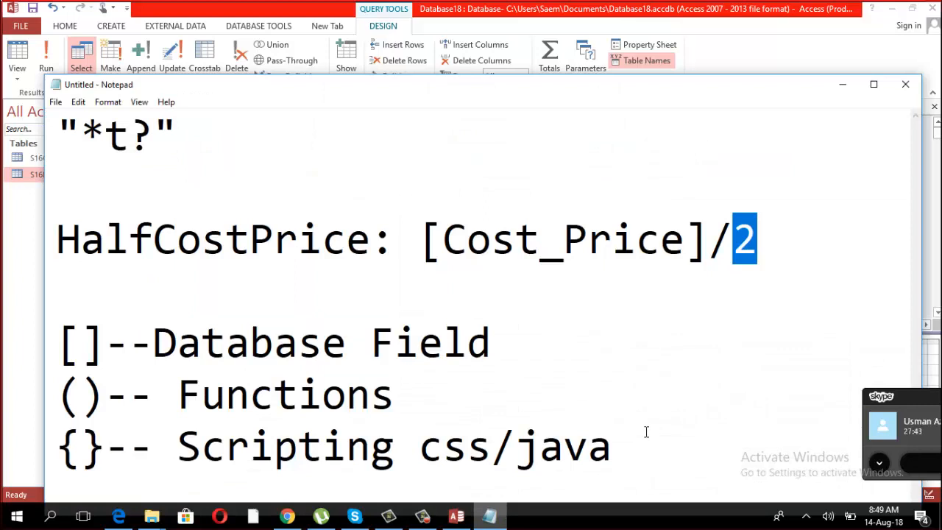
click(690, 297)
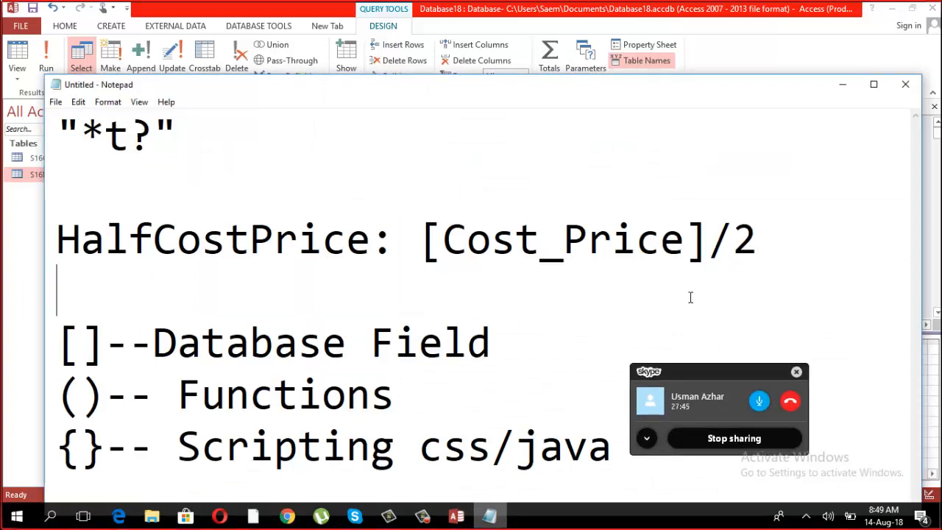
drag(704, 371, 747, 333)
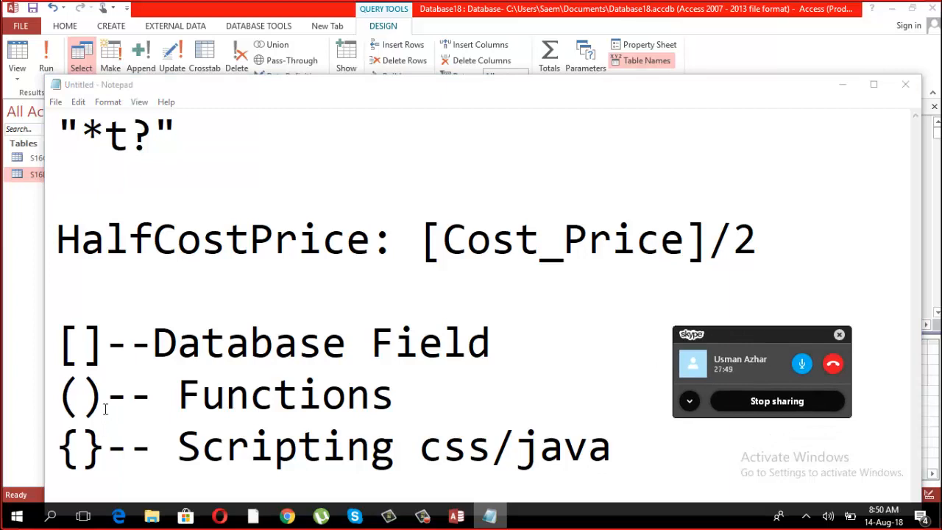
drag(104, 446, 56, 446)
click(177, 446)
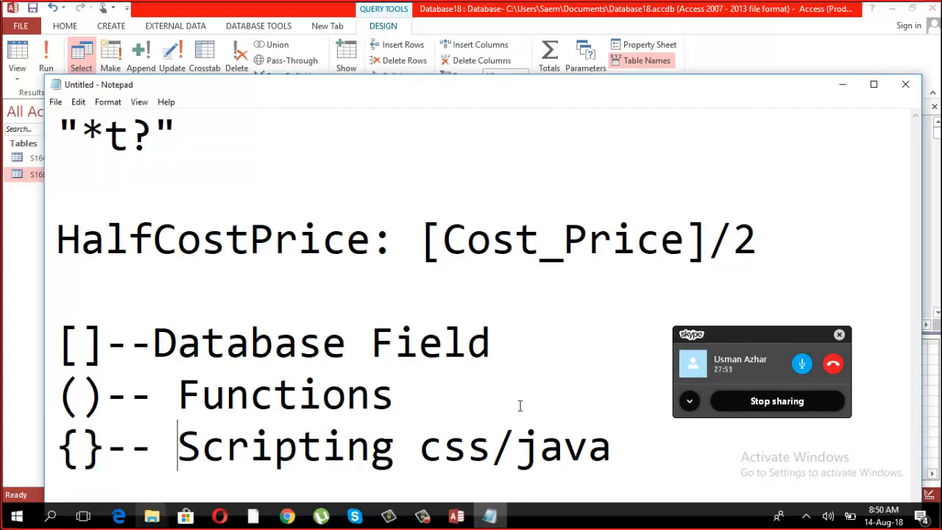
click(632, 379)
Step: Minimize the open windows and open the mystyle CSS file from the desktop's website folder in Notepad
click(843, 84)
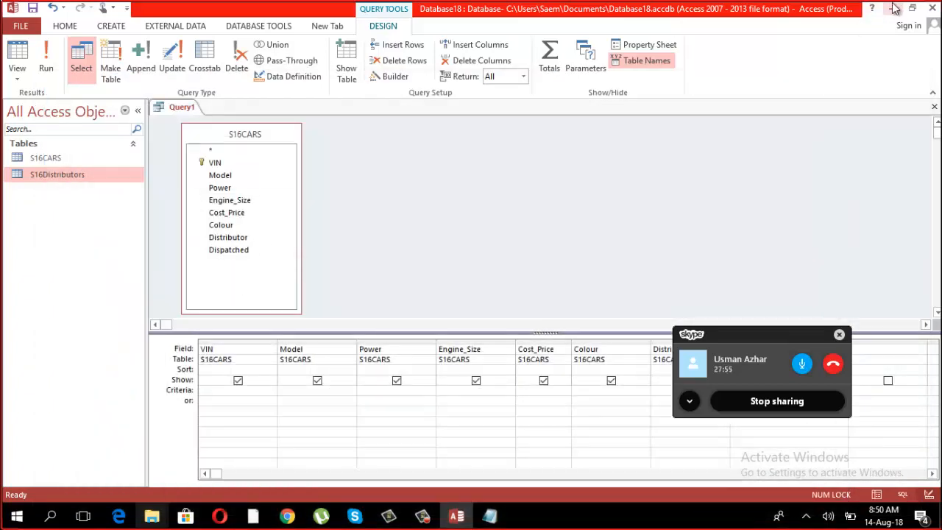
click(893, 8)
click(864, 9)
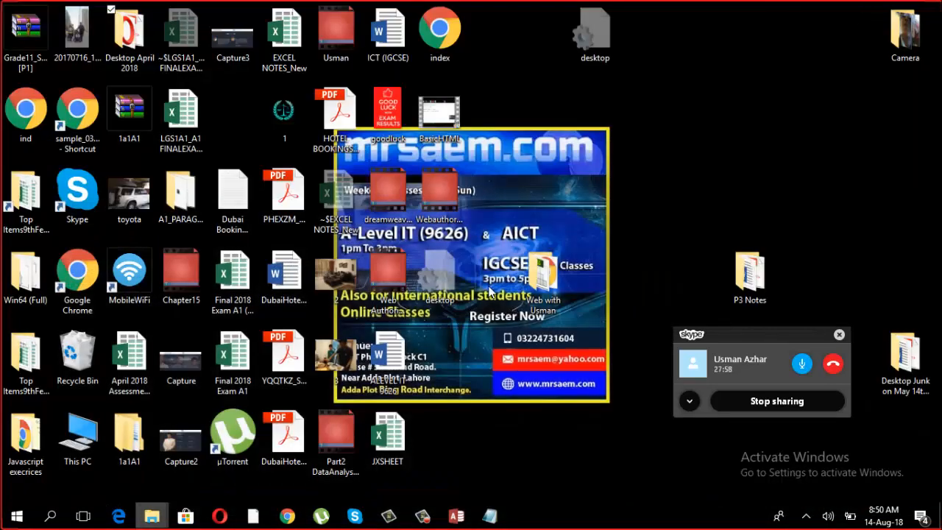
double_click(543, 279)
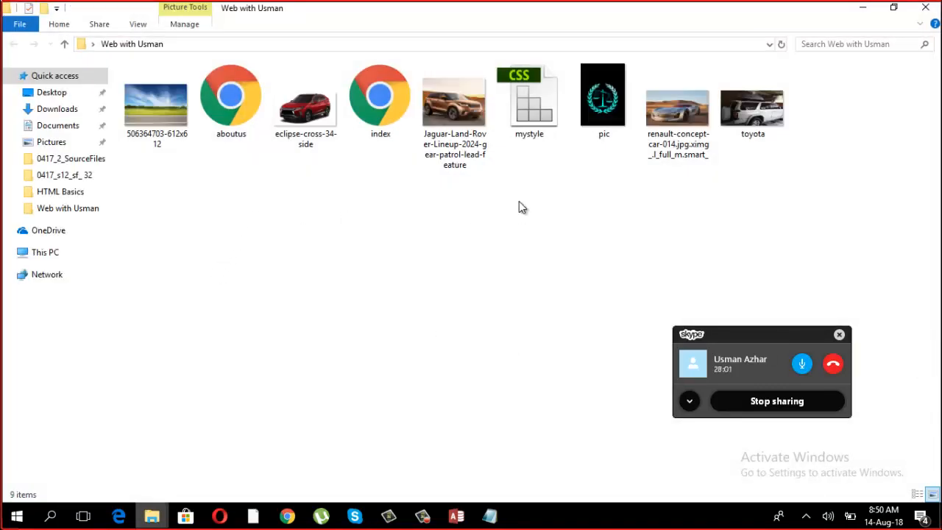
click(532, 107)
right_click(533, 108)
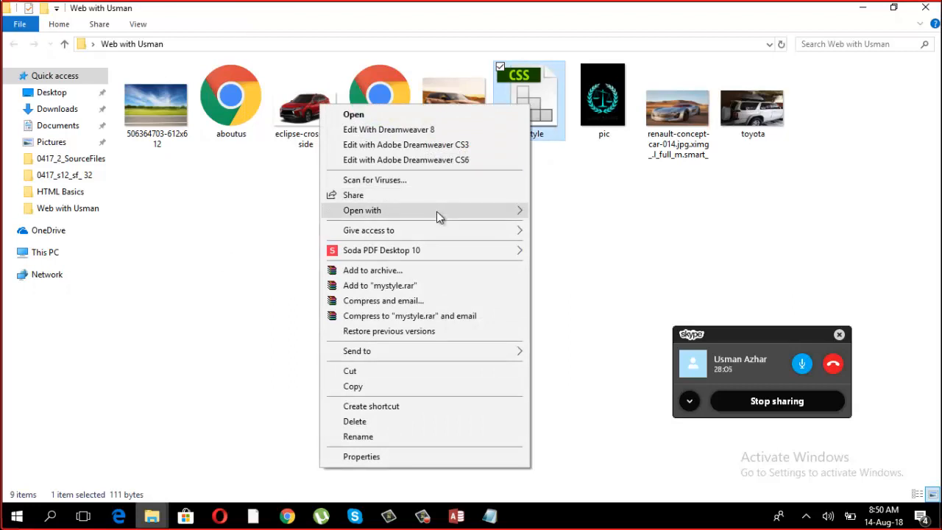
mouse_move(437, 211)
click(220, 243)
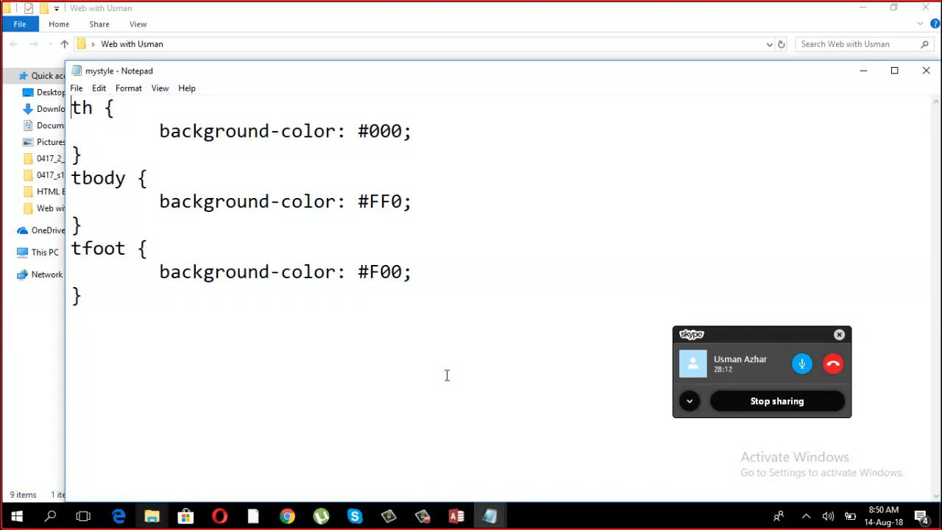
Step: Highlight the th, tbody and tfoot selectors and their opening and closing curly brackets in the mystyle file
double_click(91, 111)
double_click(119, 181)
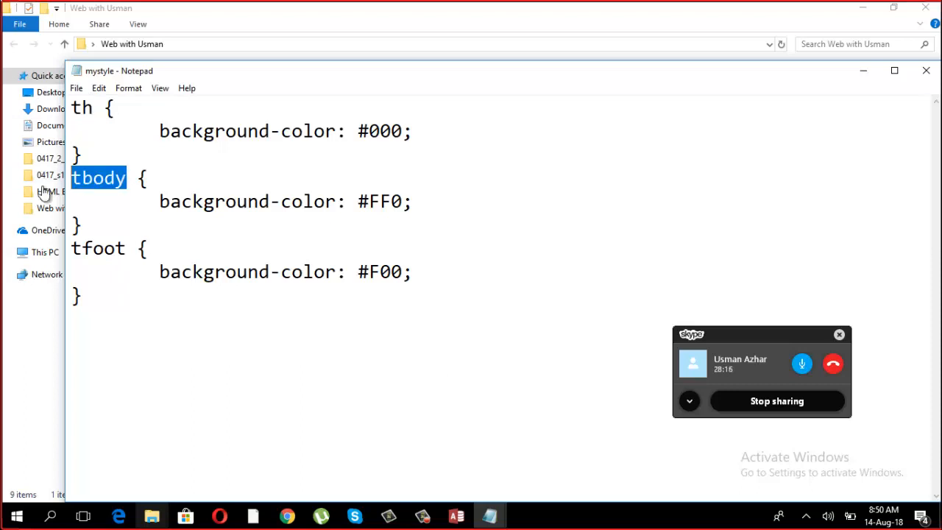
drag(117, 249, 72, 243)
drag(84, 150, 59, 158)
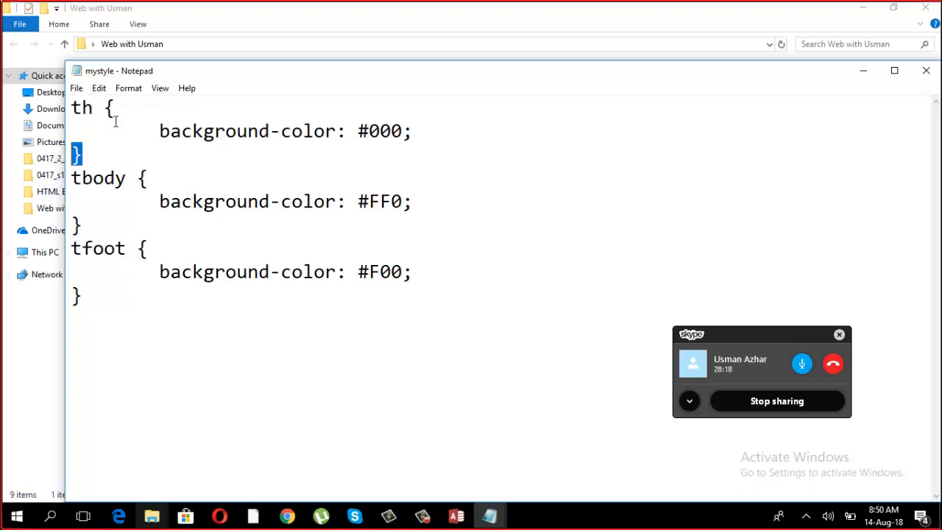
drag(116, 112, 97, 107)
drag(85, 294, 71, 295)
drag(153, 251, 114, 250)
click(154, 384)
Step: Return to the Untitled Notepad note and highlight the bracket pairs and descriptions for scripting, functions and database fields
click(490, 516)
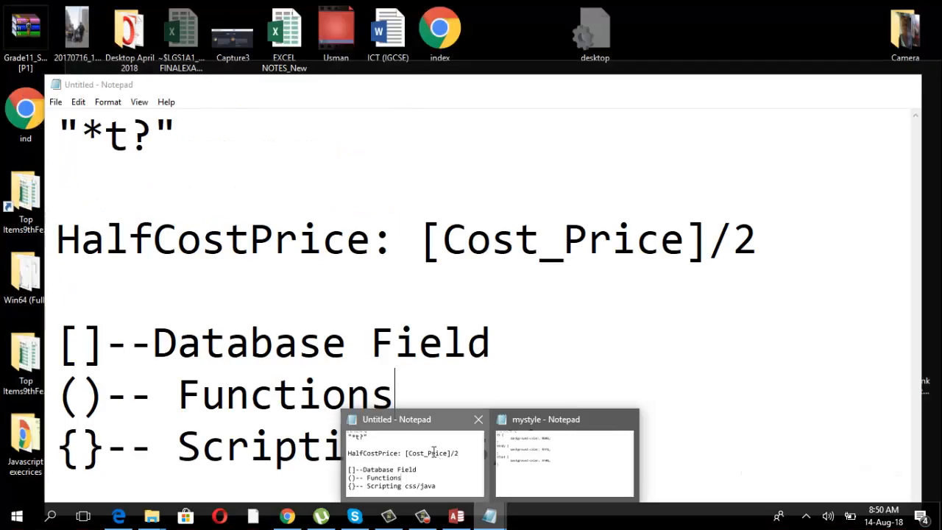
click(436, 458)
drag(106, 442, 59, 445)
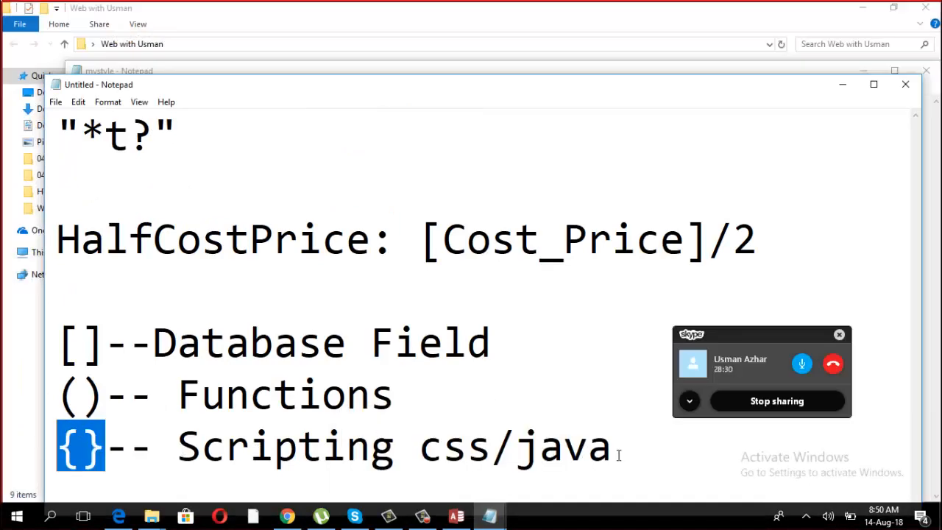
drag(618, 456, 178, 445)
drag(108, 398, 76, 390)
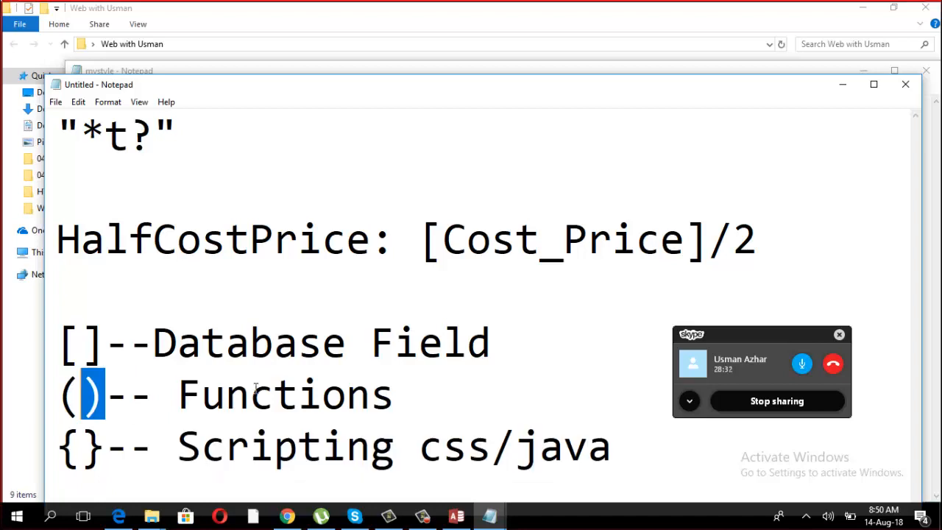
drag(396, 395, 251, 394)
drag(107, 342, 57, 342)
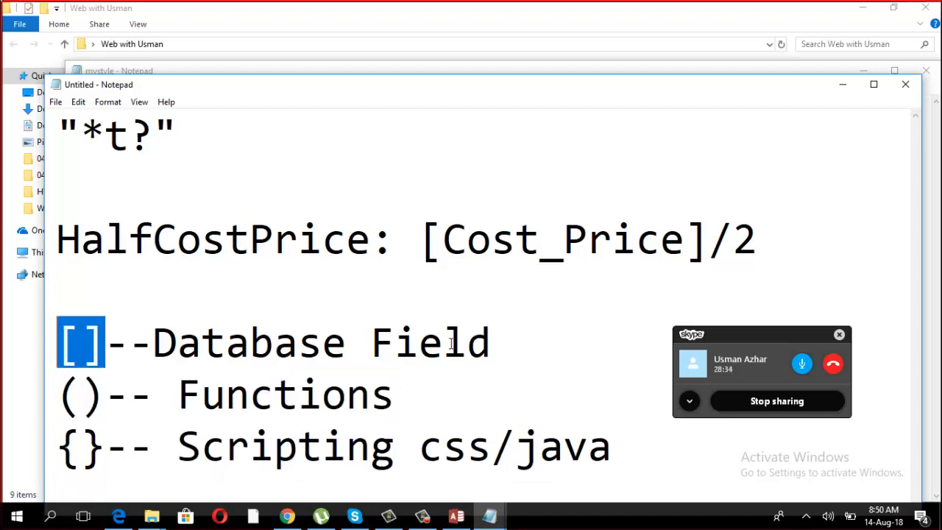
drag(487, 343, 57, 343)
click(467, 445)
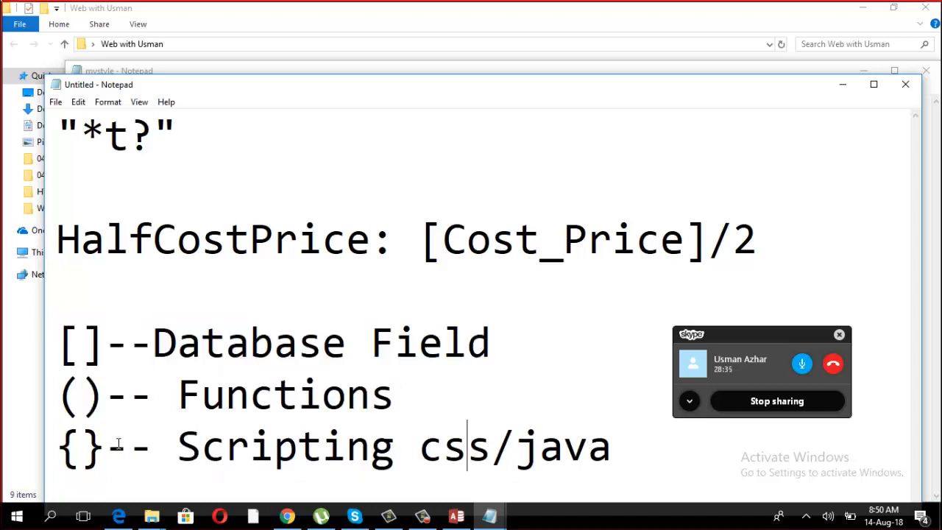
drag(108, 446, 53, 446)
drag(106, 343, 79, 346)
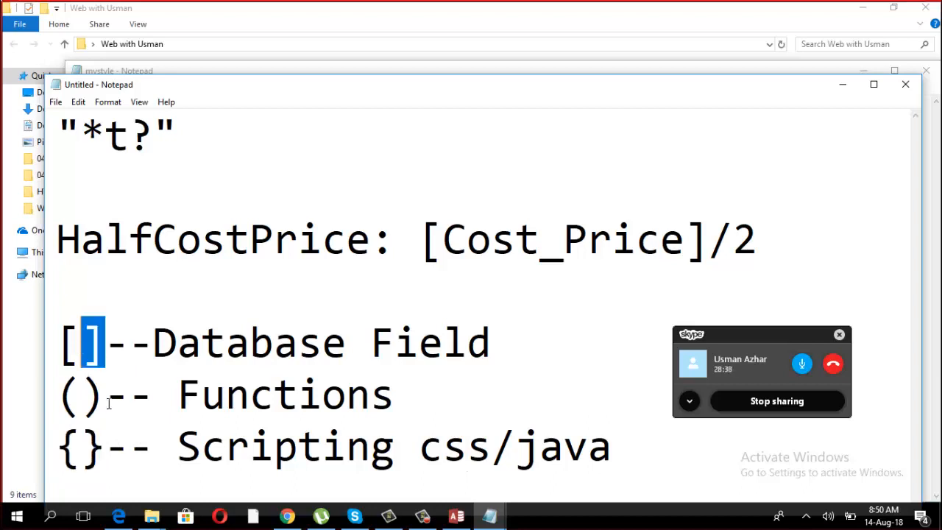
drag(108, 401, 51, 394)
drag(106, 344, 57, 344)
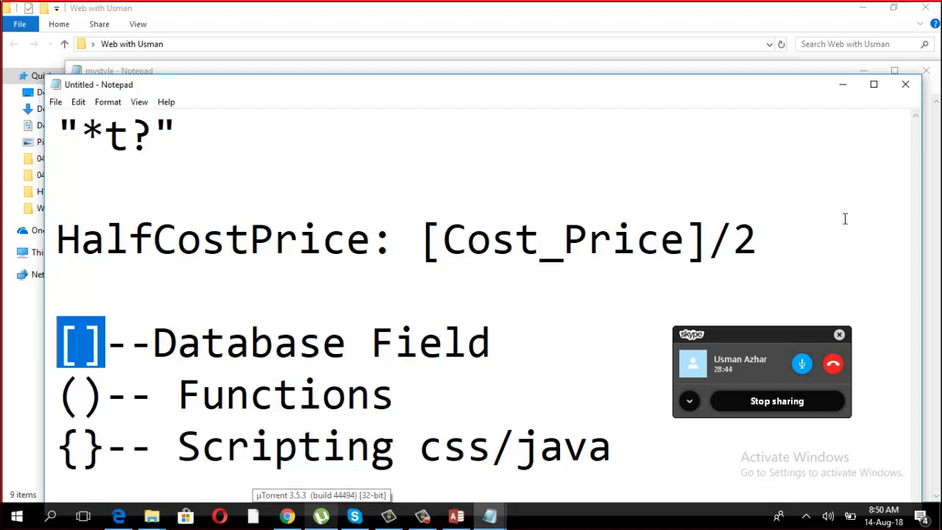
Step: Switch back to Access, clear the HalfCostPrice expression from the design grid and run the query
click(836, 87)
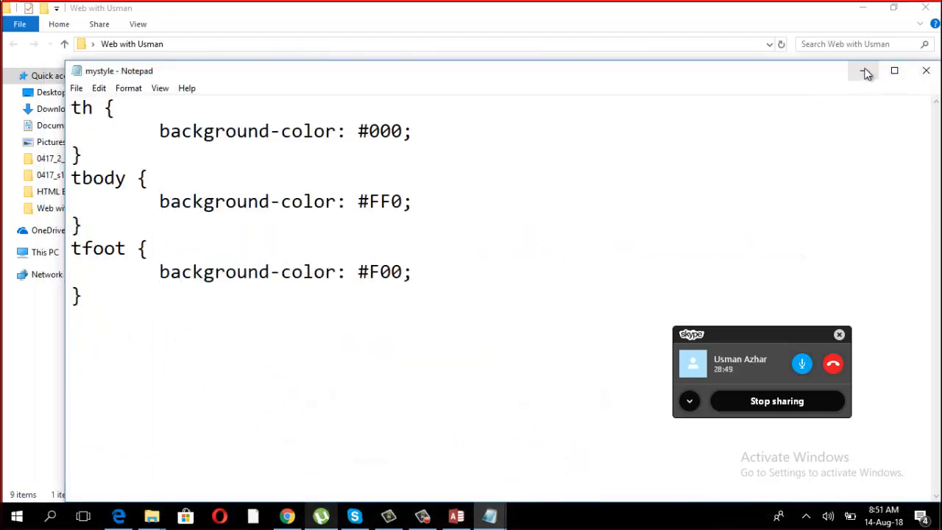
click(866, 72)
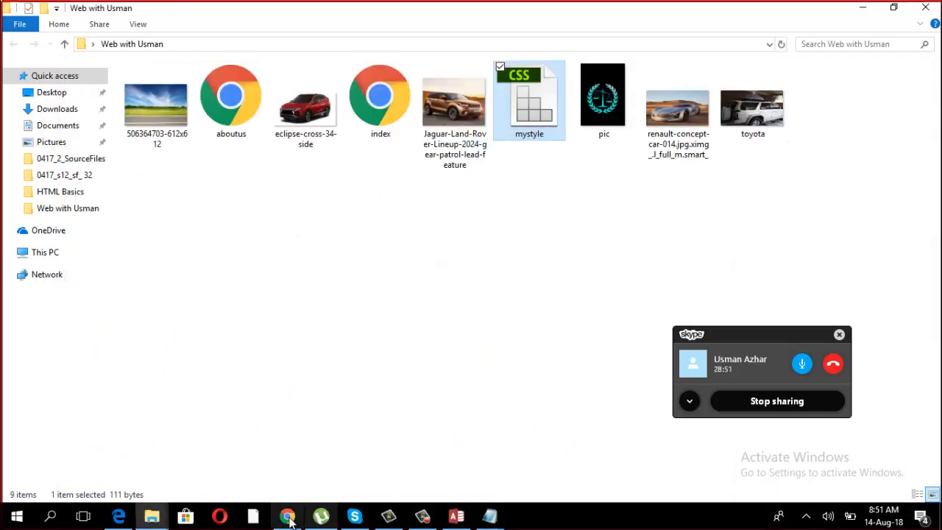
click(457, 516)
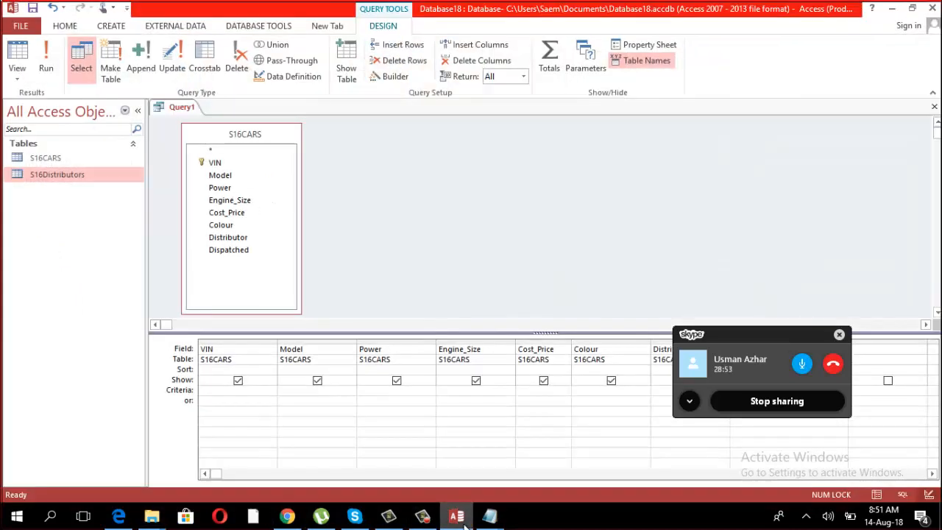
drag(745, 336, 820, 185)
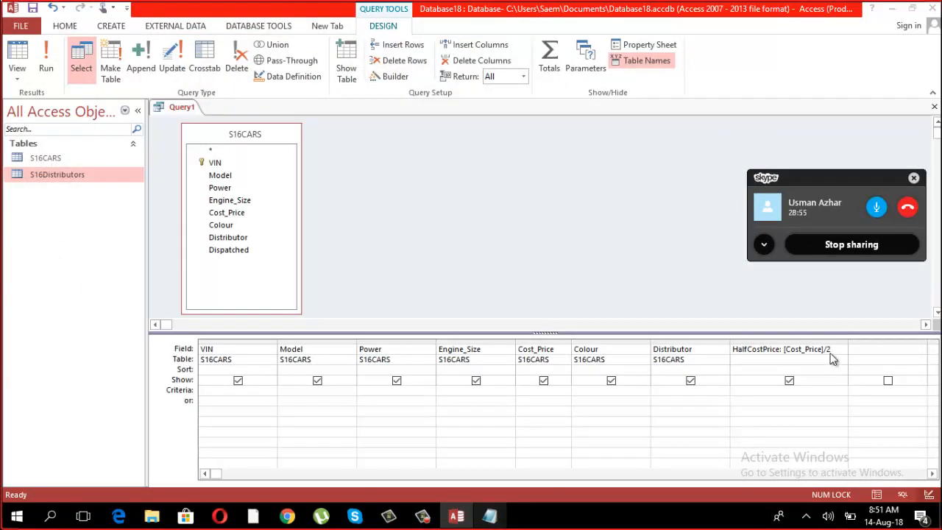
drag(835, 350, 567, 327)
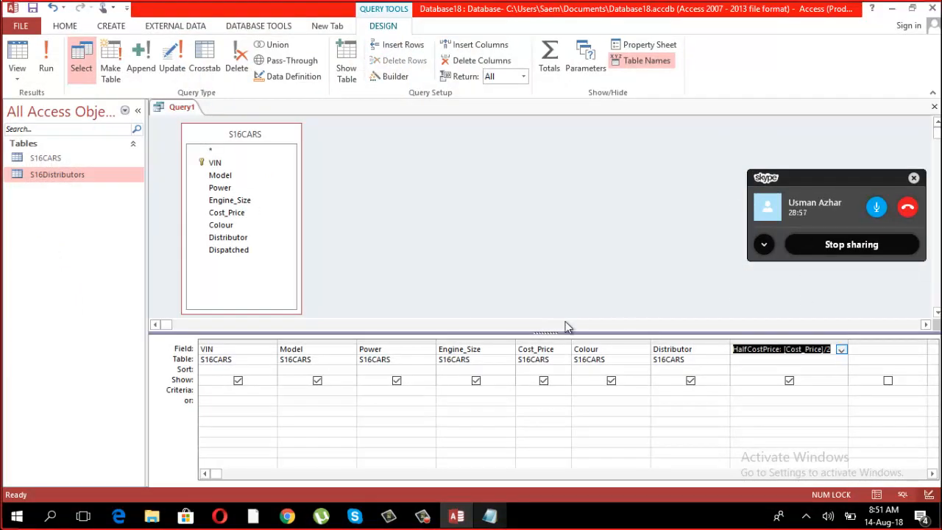
key(Delete)
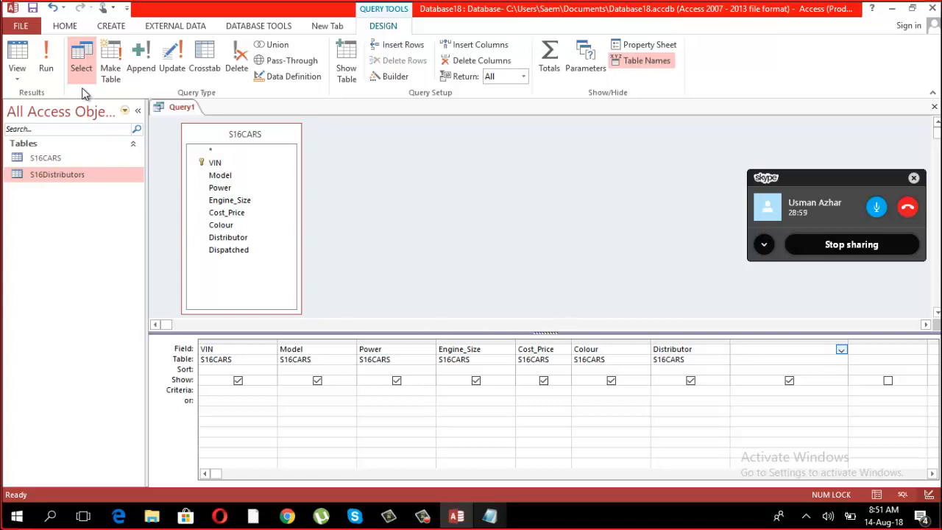
click(44, 67)
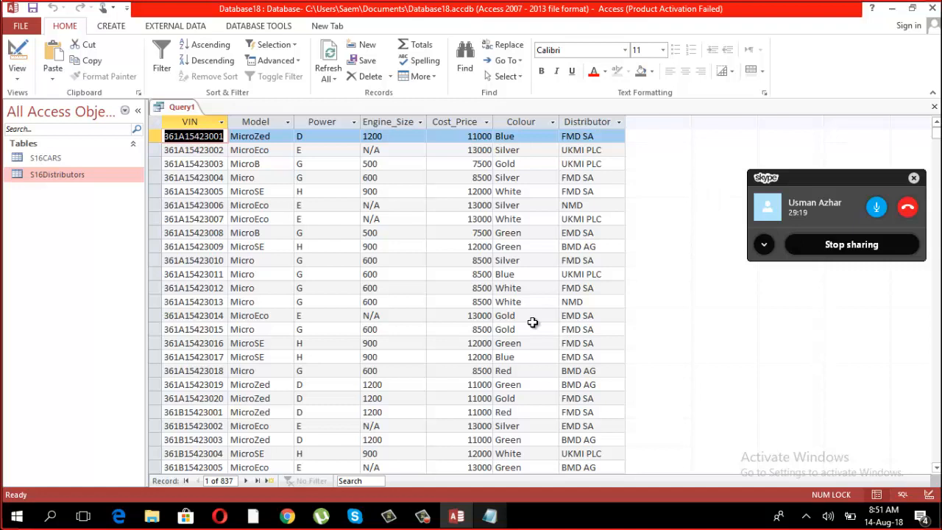
Step: In Design View, add the calculated field New: [Power] & [Colour] in the column after Distributor
click(16, 74)
click(49, 162)
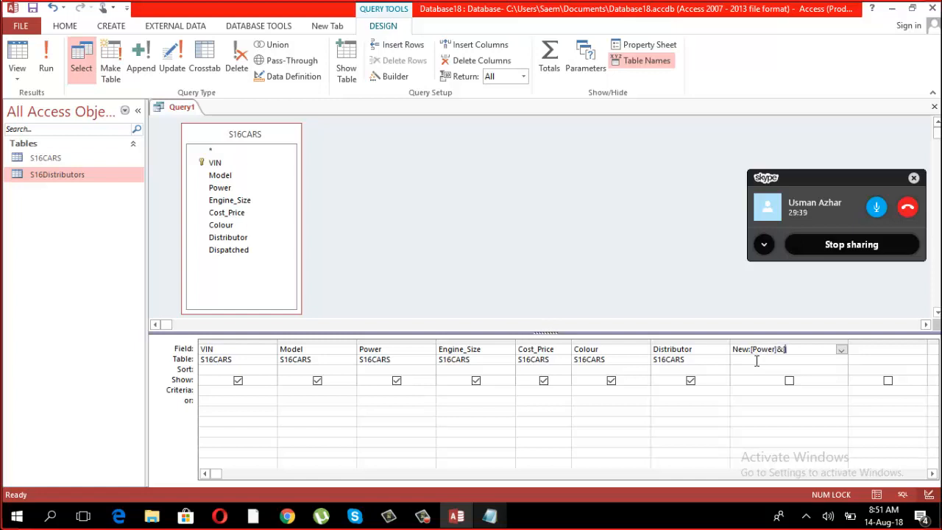
text(olour])
click(756, 361)
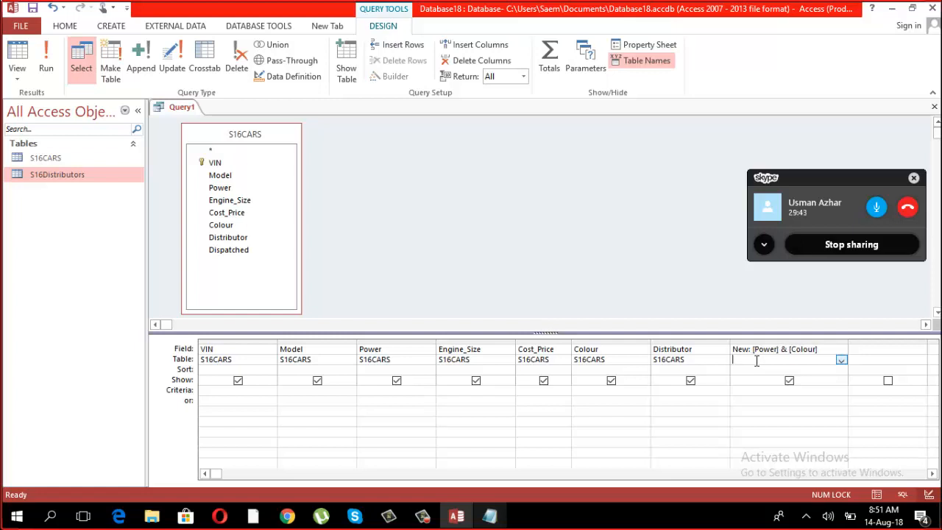
Step: Run the query and compare the Power and Colour values with the New field in the first three records
click(45, 68)
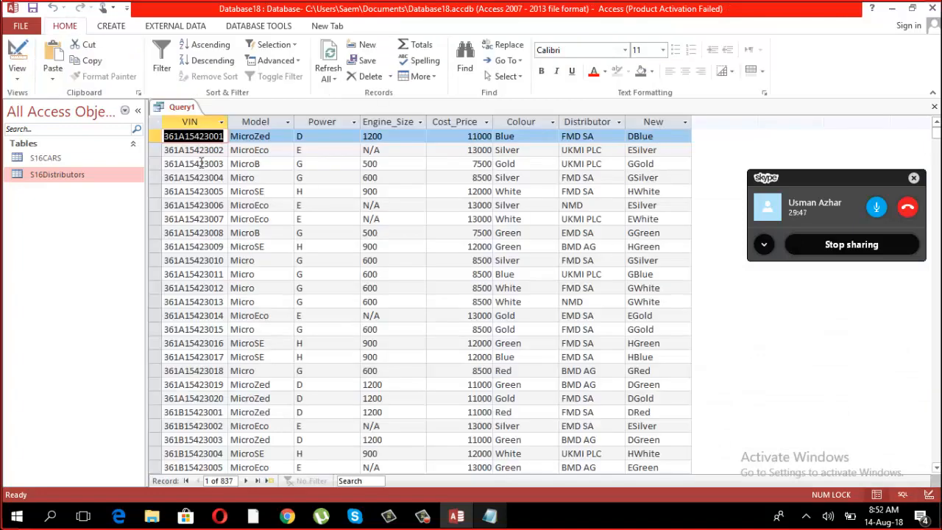
click(292, 138)
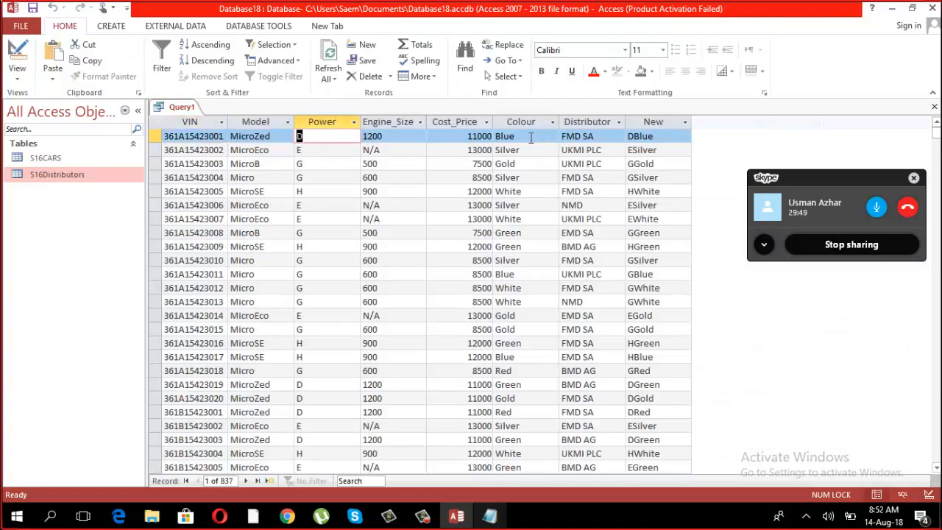
click(676, 138)
click(308, 151)
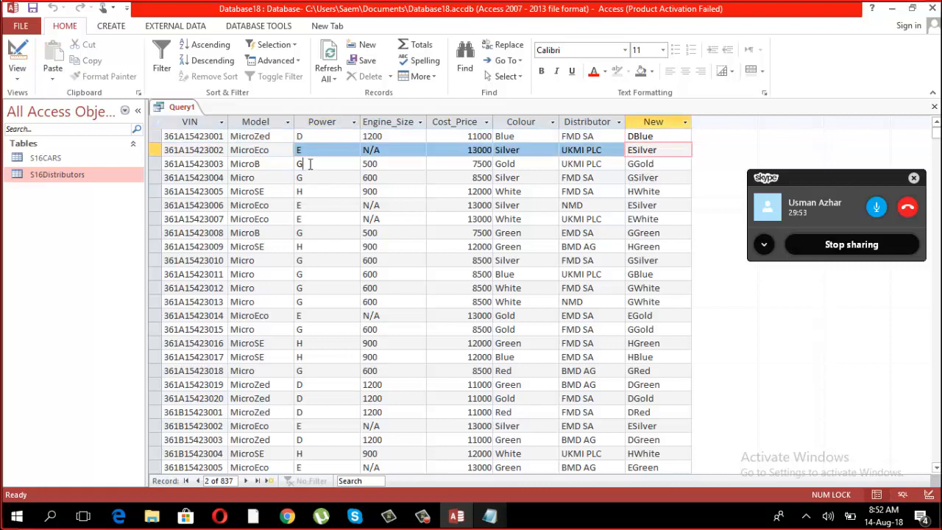
click(299, 162)
click(671, 168)
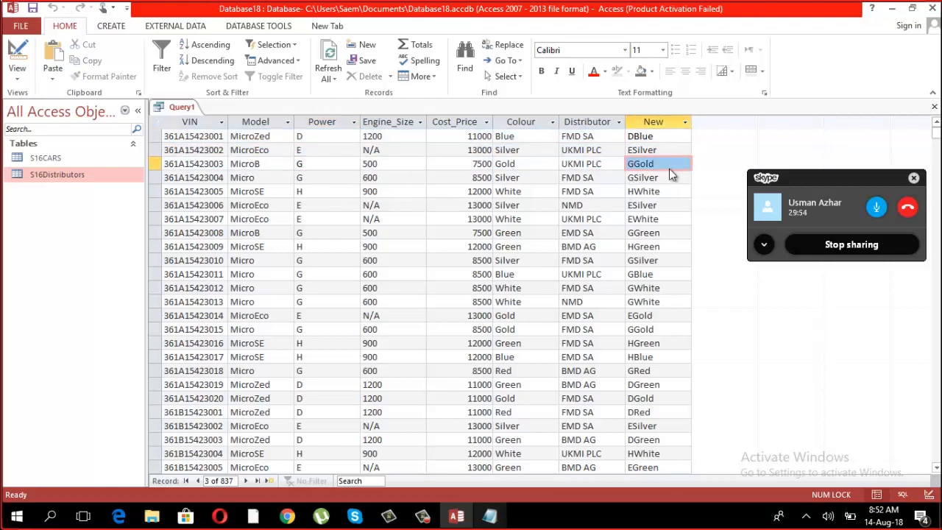
Step: Copy the New expression from the query's Design View and paste it above the HalfCostPrice line in the Untitled Notepad note
click(15, 76)
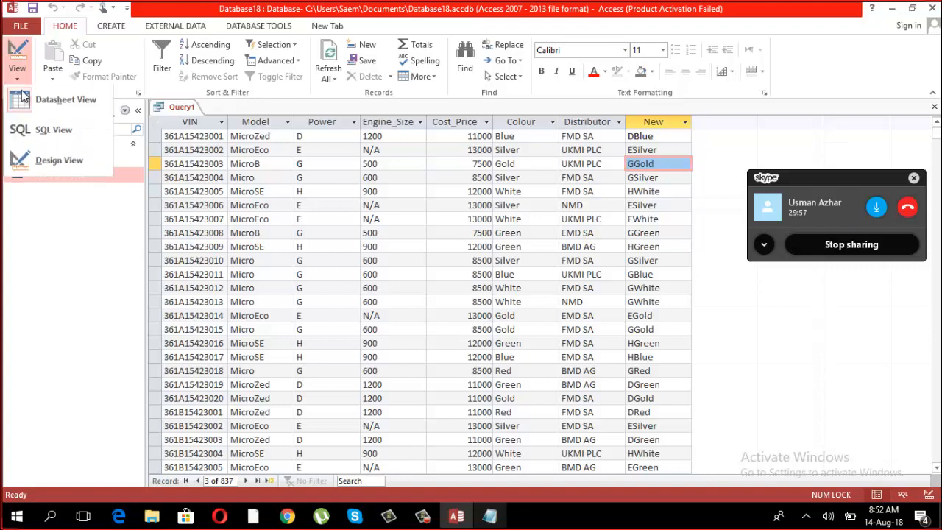
click(46, 159)
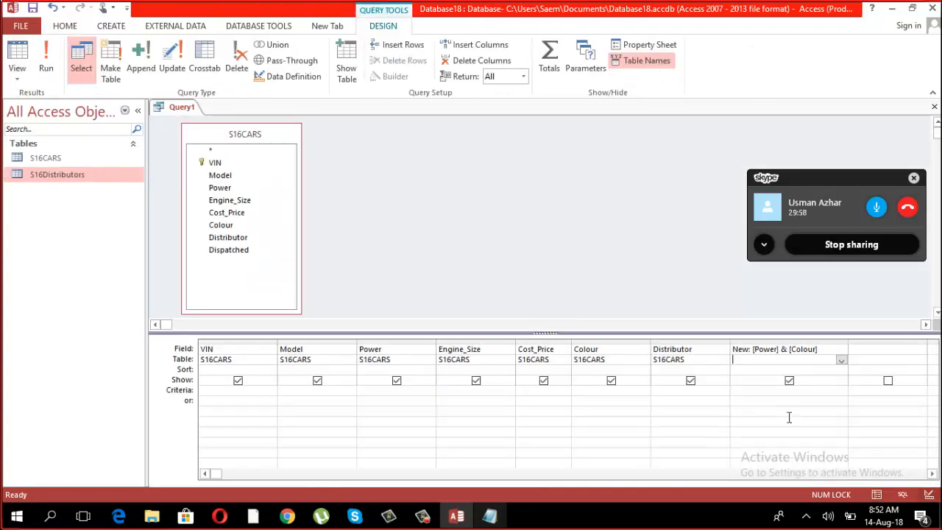
click(822, 349)
key(ctrl+c)
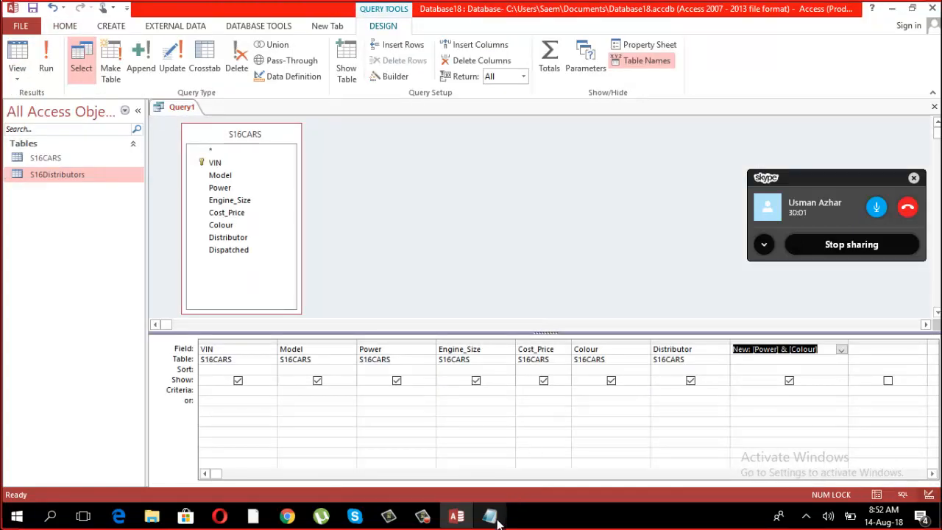
mouse_move(495, 517)
click(548, 468)
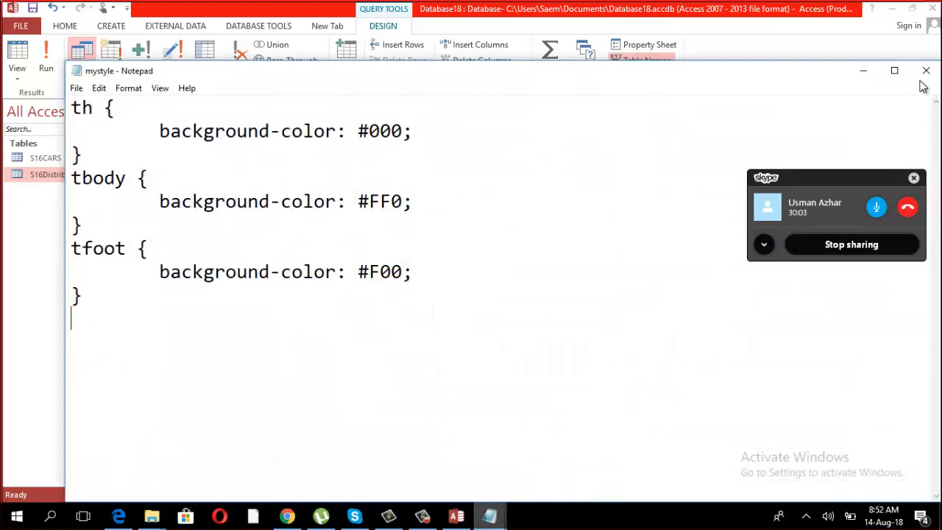
click(491, 514)
click(494, 512)
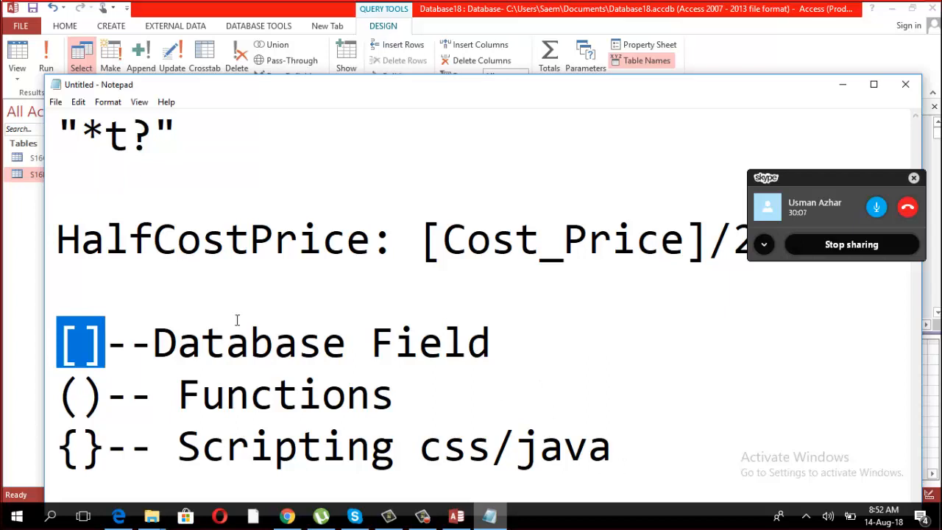
click(94, 180)
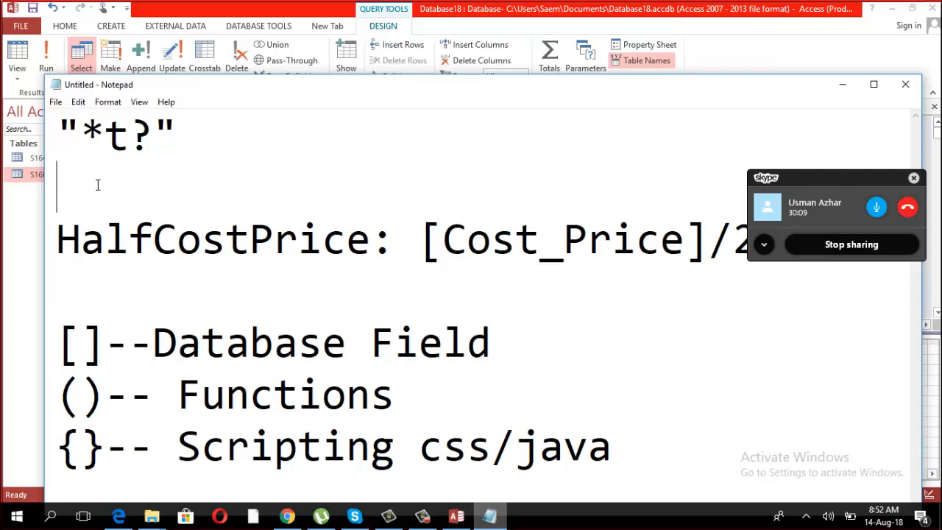
key(ctrl+v)
Step: Highlight the New label, the [Power] and [Colour] fields and the & operator in the pasted expression
drag(156, 187, 45, 177)
drag(345, 189, 179, 187)
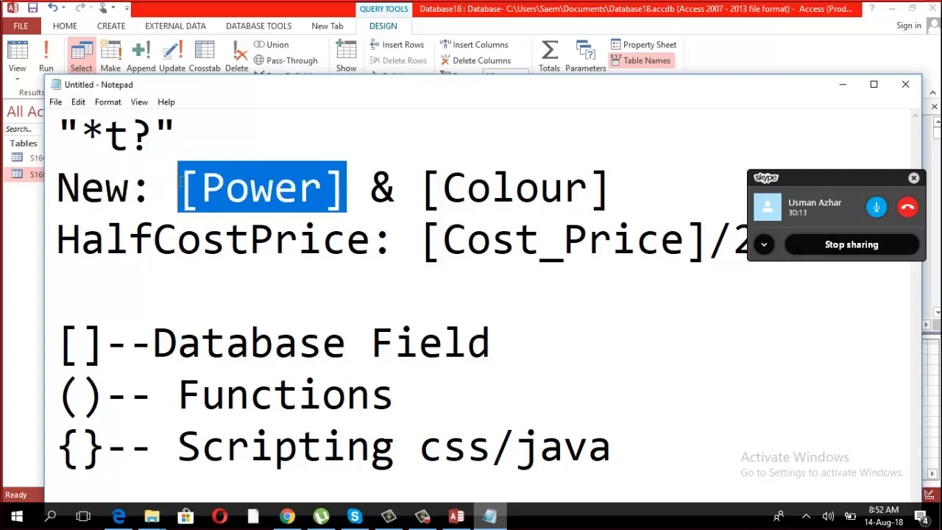
drag(396, 188, 366, 184)
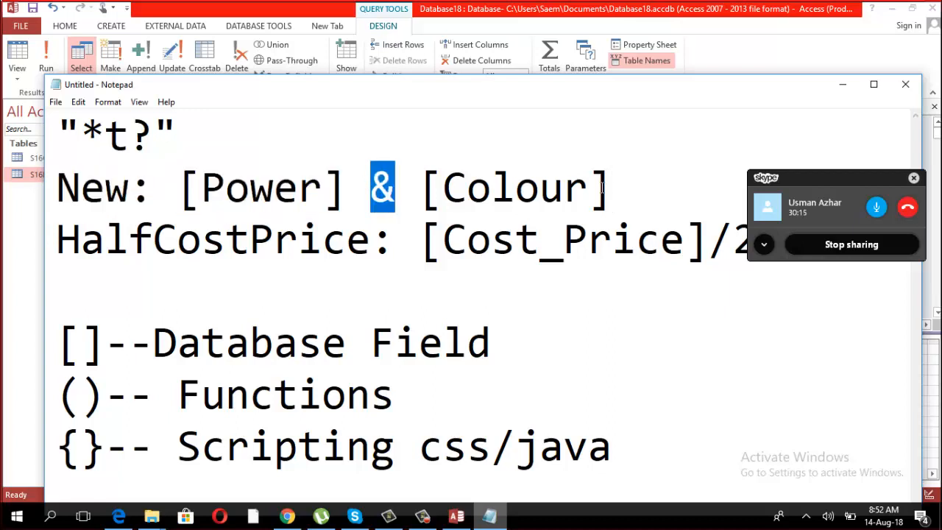
drag(602, 187, 373, 186)
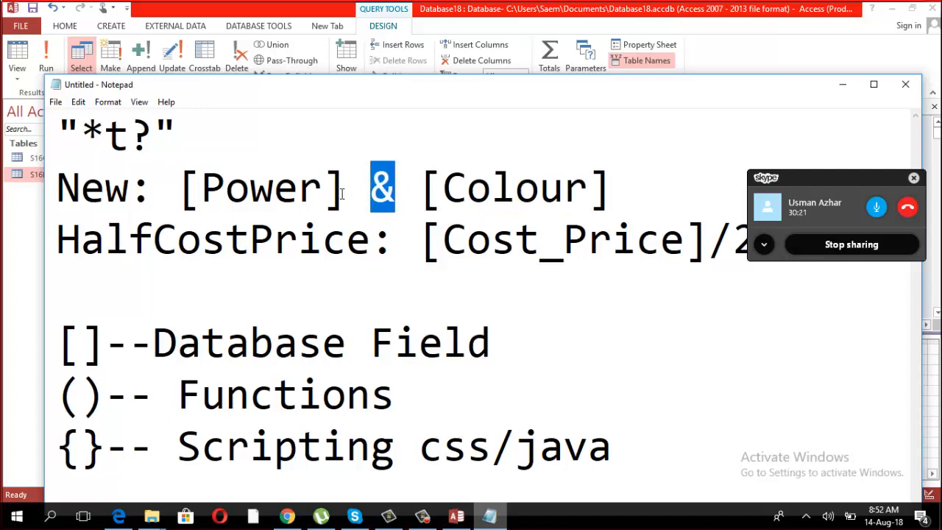
drag(347, 190, 182, 188)
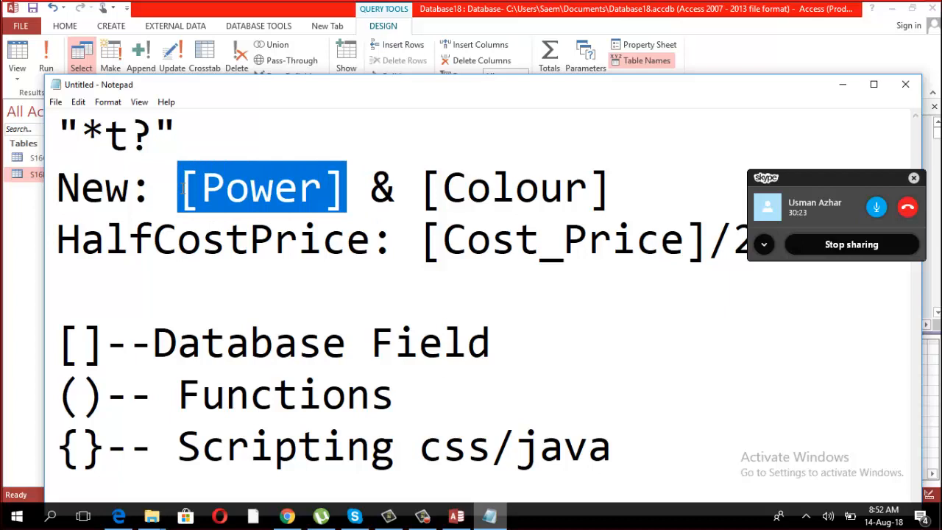
drag(612, 189, 409, 188)
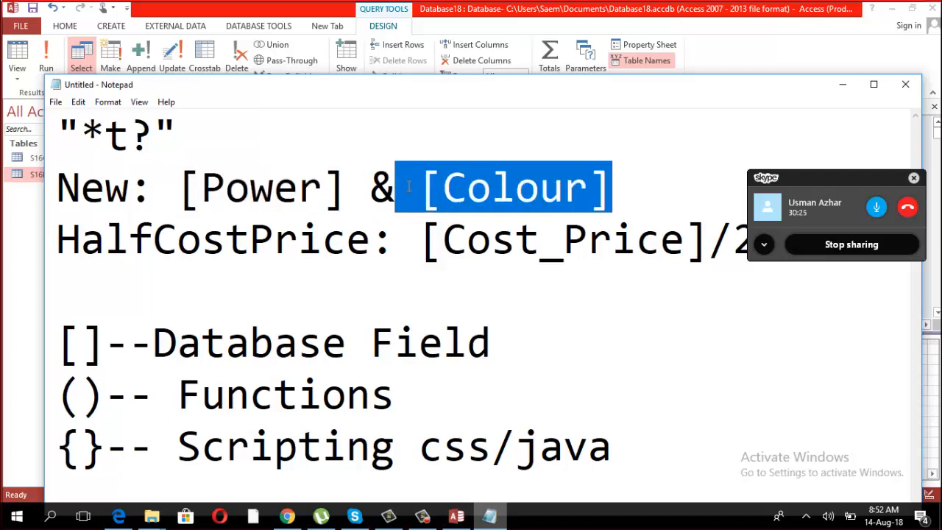
click(563, 322)
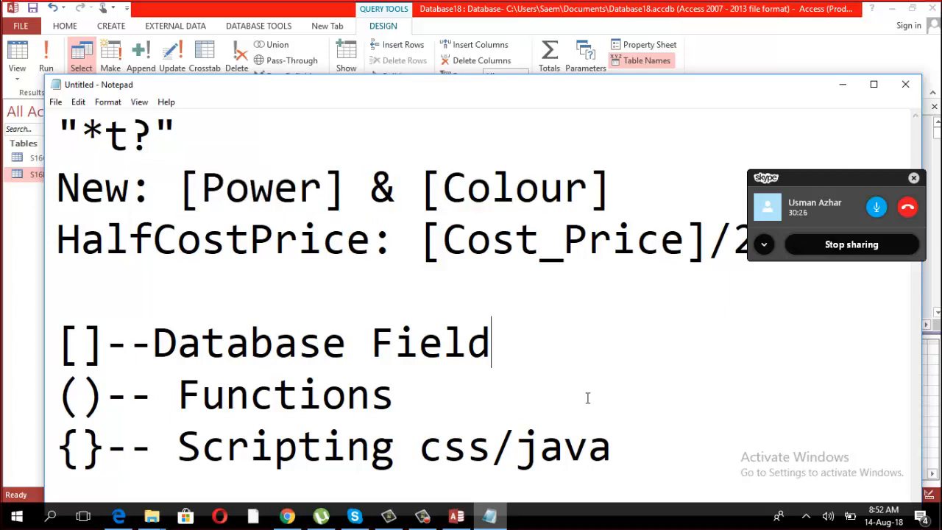
Step: Switch back to Access, run the query and inspect the New values in the first two records
click(451, 519)
click(46, 68)
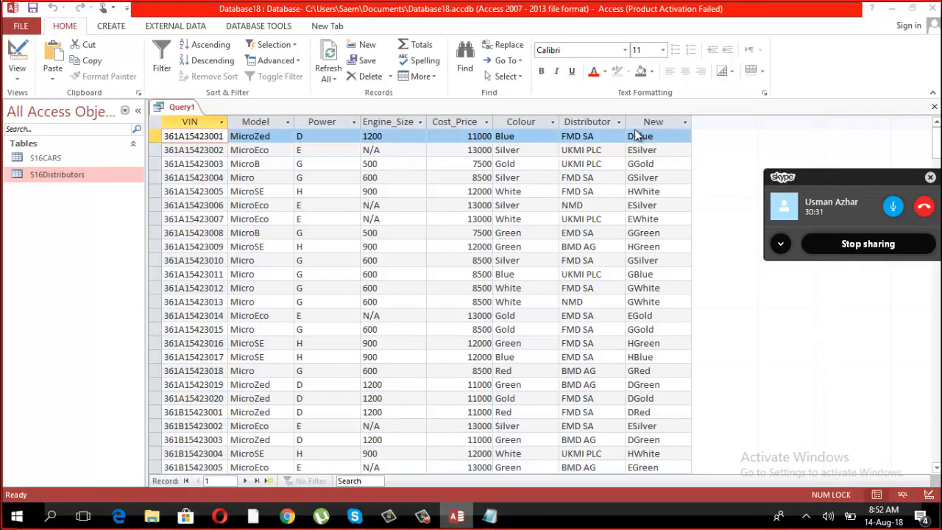
click(631, 147)
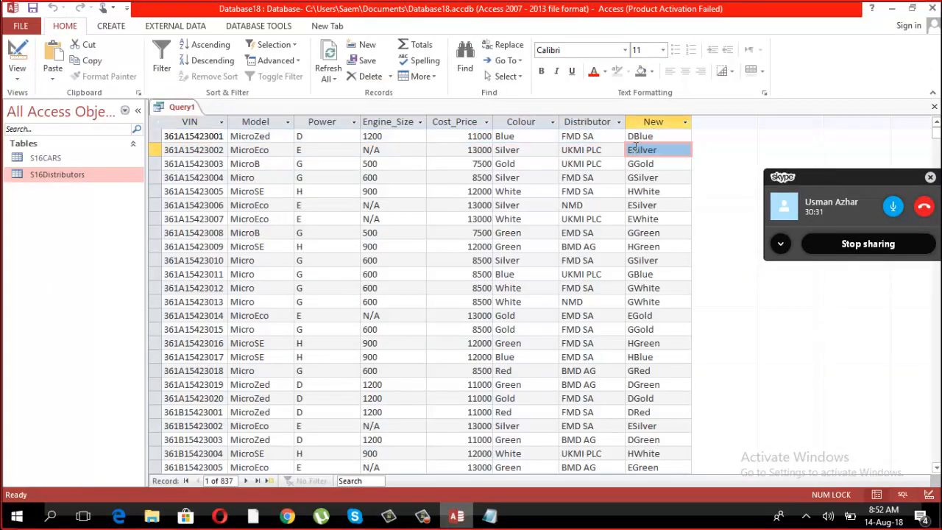
click(633, 138)
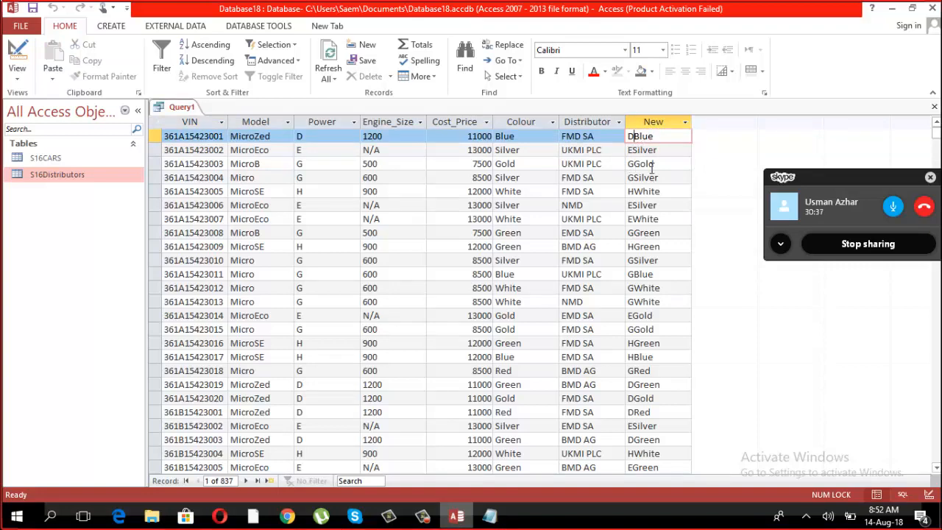
Step: Return to the Untitled Notepad note and edit the expression to New: [Power] & " " & [Colour]
click(501, 517)
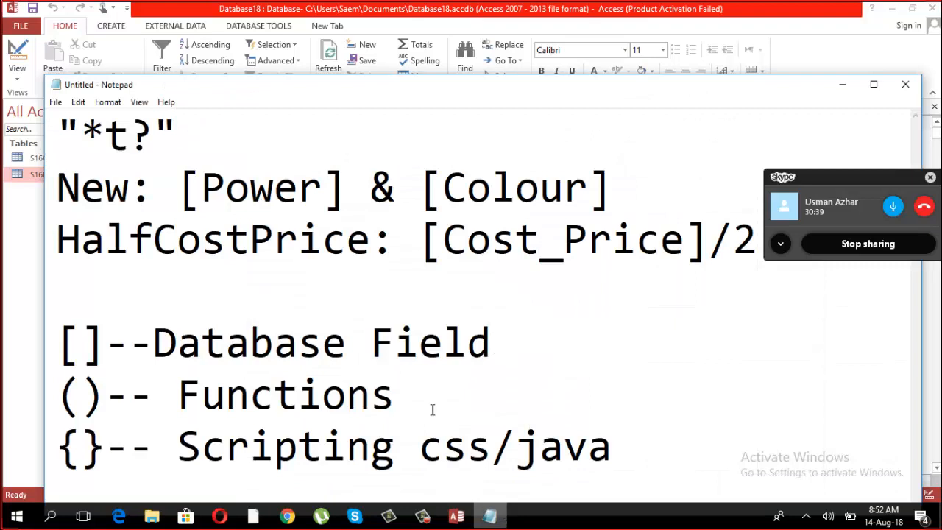
drag(614, 184, 13, 153)
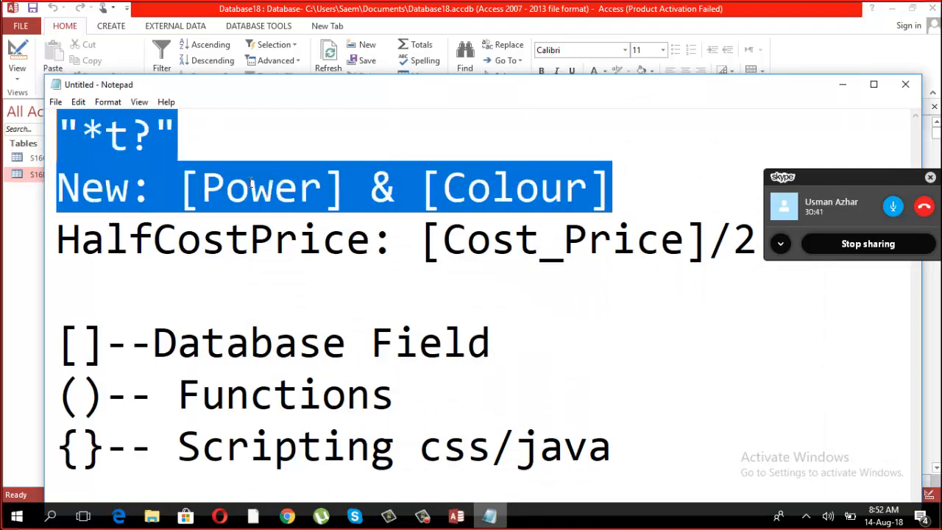
click(250, 184)
click(368, 195)
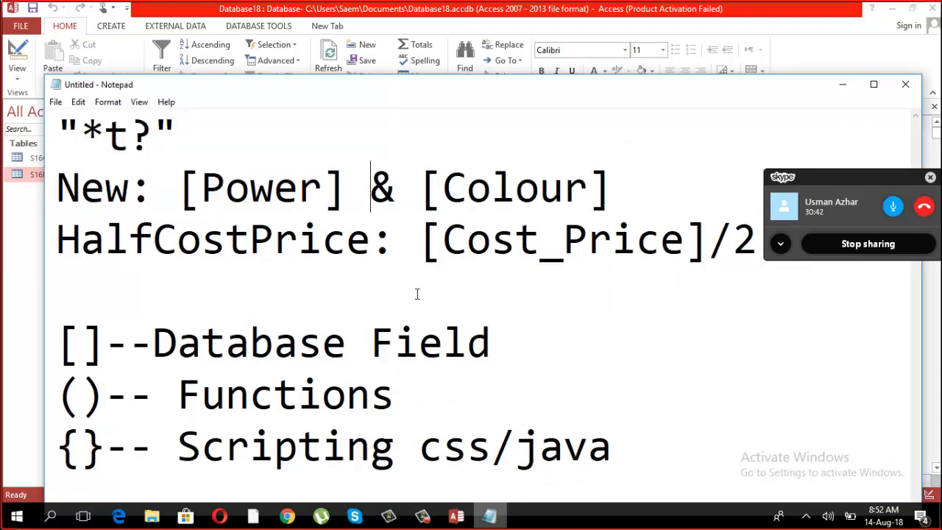
click(401, 184)
text(" " )
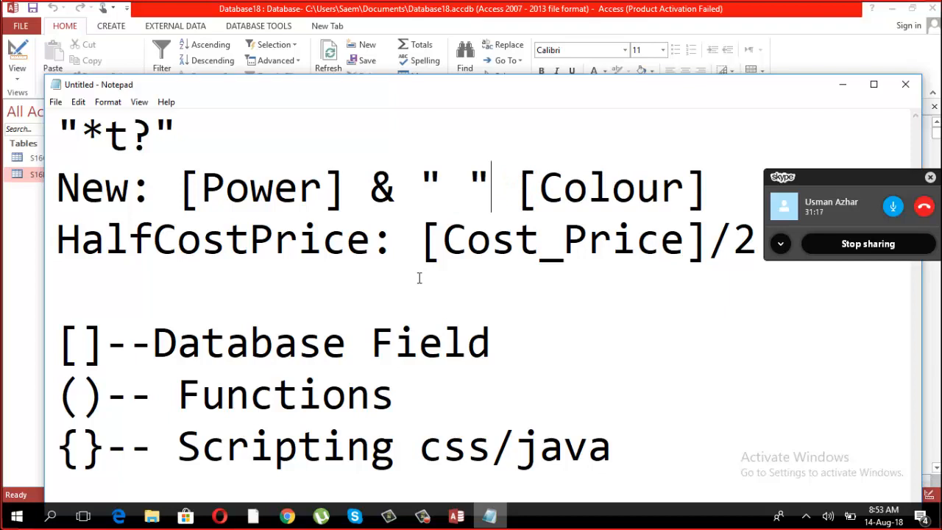
text(&)
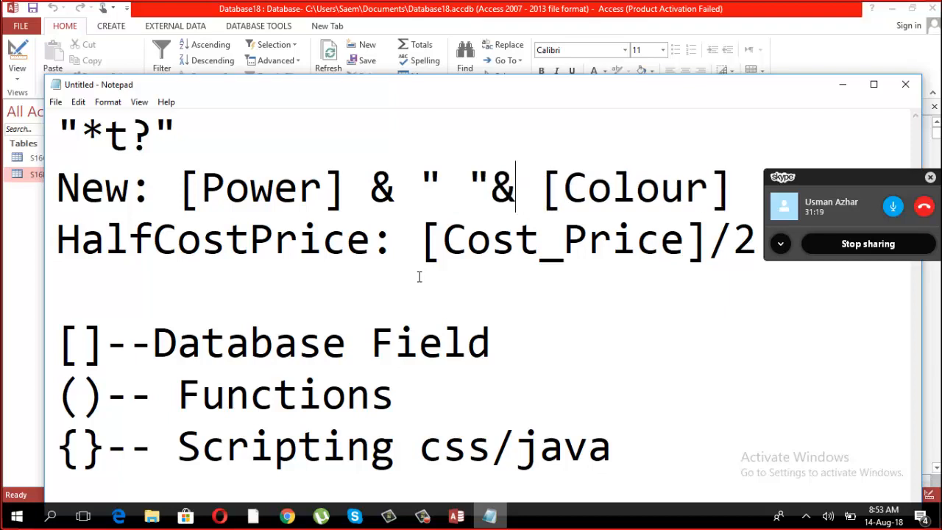
click(484, 189)
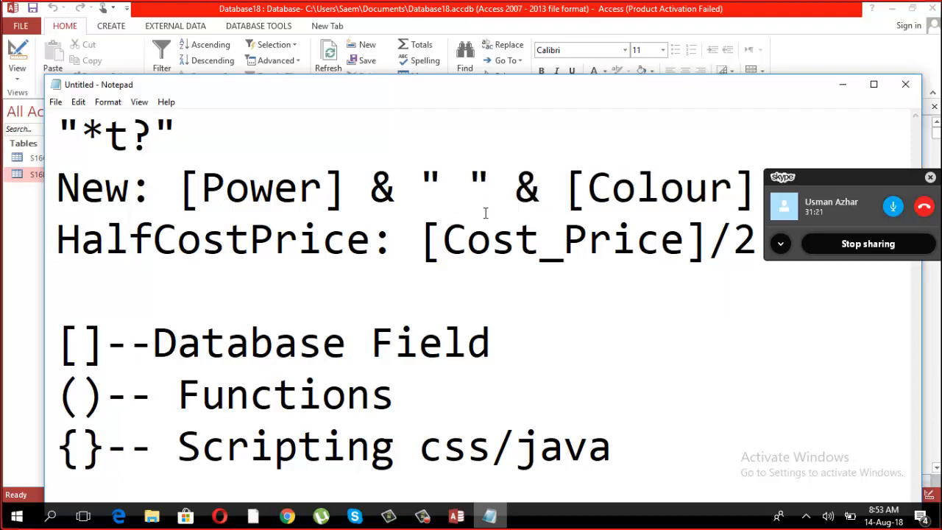
Step: Move the call window aside and highlight [Power], the quoted space, [Colour] and the whole New expression in the note
drag(810, 182, 852, 196)
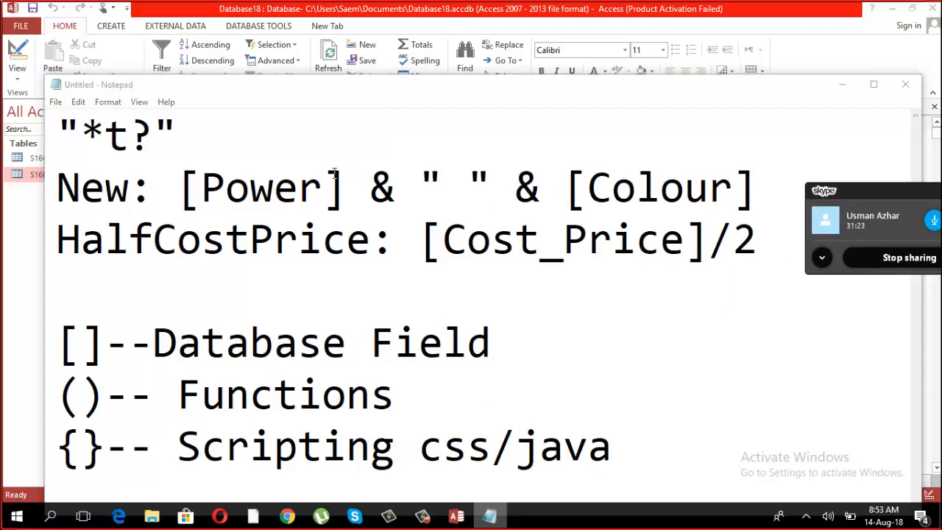
drag(179, 184, 346, 184)
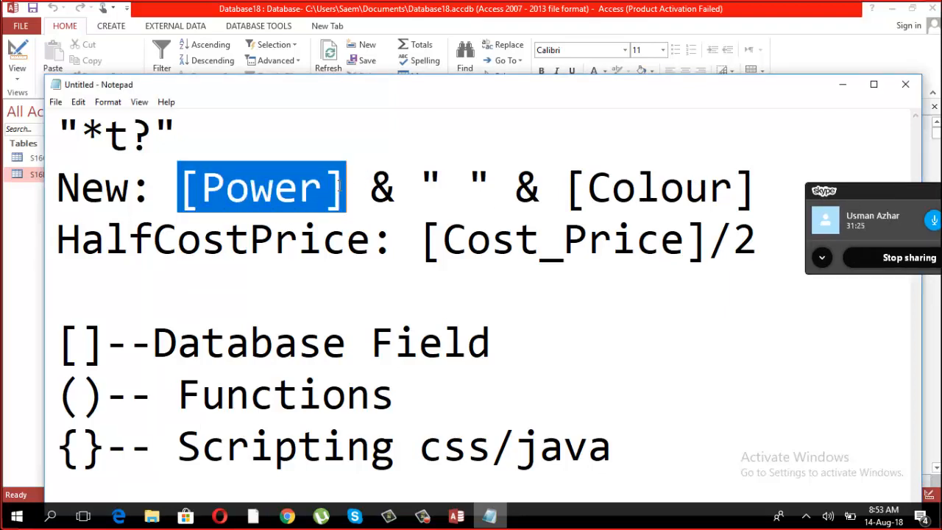
drag(420, 184, 494, 204)
click(508, 197)
drag(427, 177, 493, 180)
drag(564, 188, 754, 198)
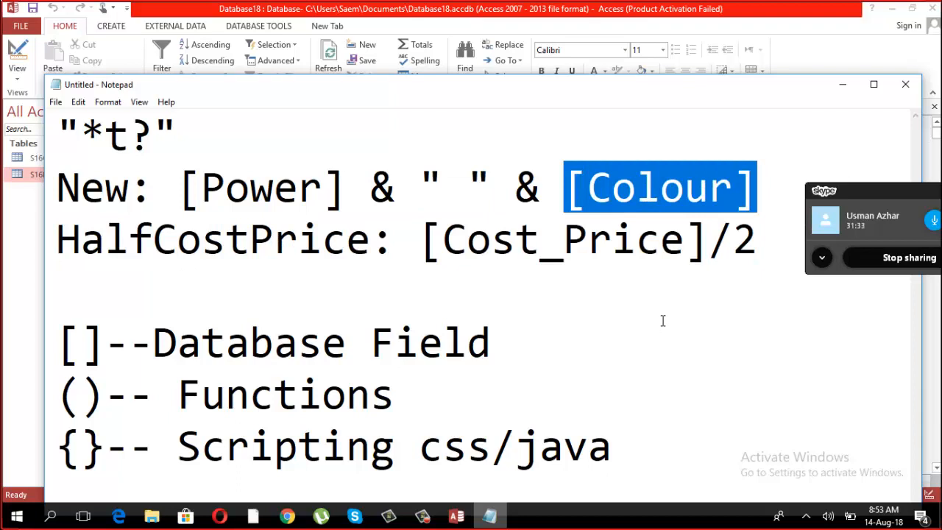
click(782, 181)
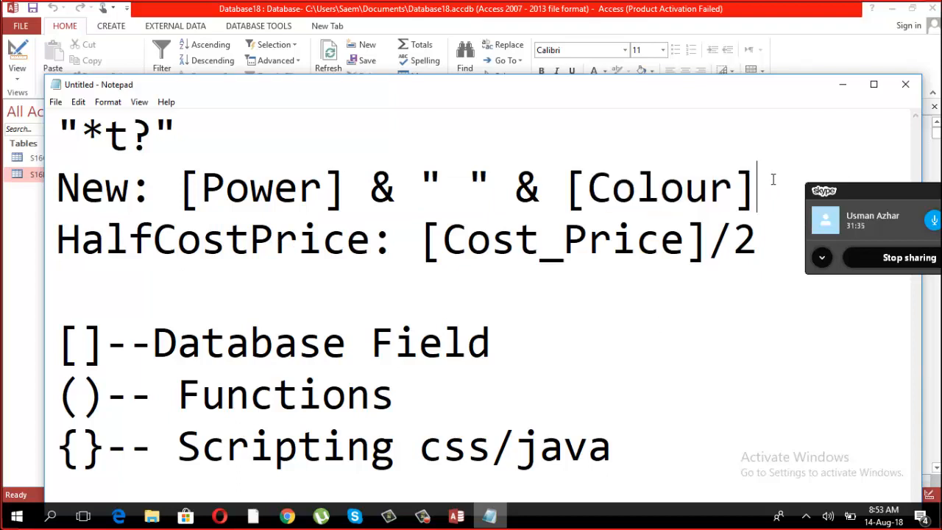
drag(766, 181, 53, 193)
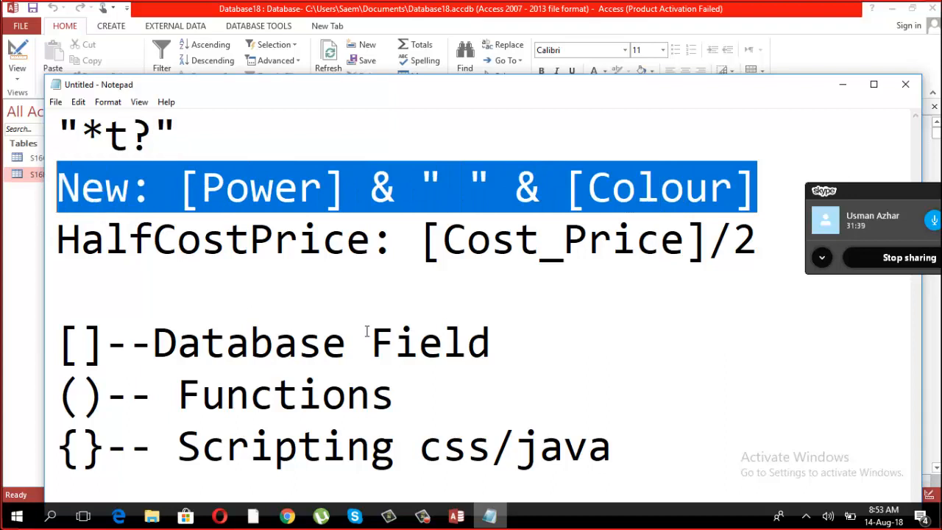
click(463, 203)
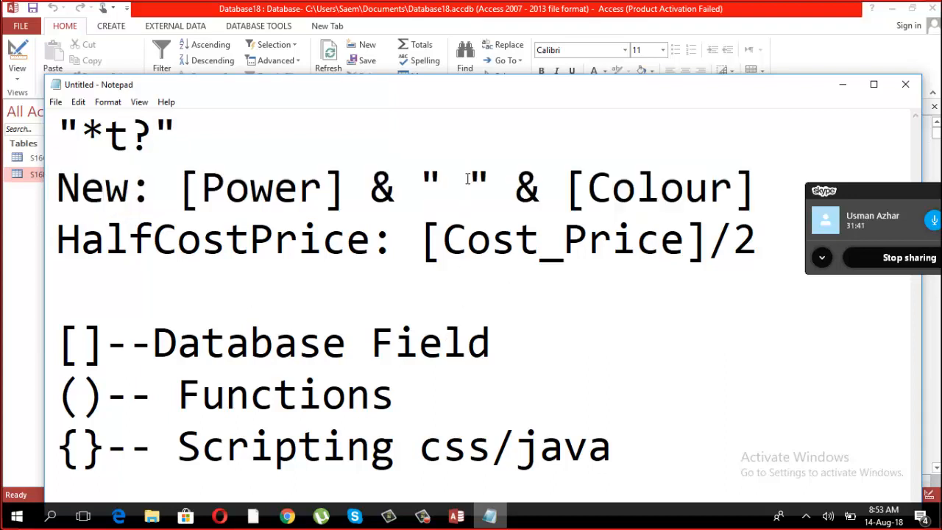
drag(443, 180, 466, 181)
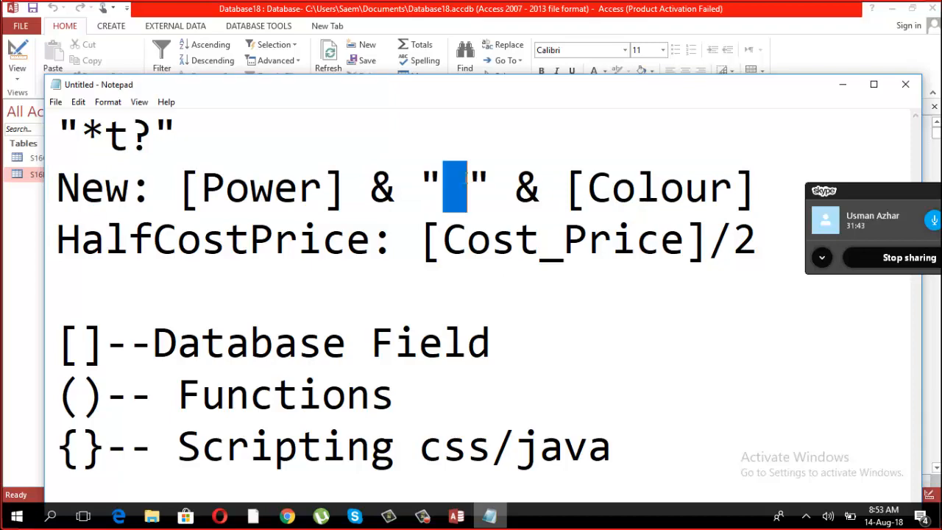
click(529, 372)
Step: Switch to Access, change the calculated field to New: [Power] & " " & [Colour] in Design View and run the query
click(457, 516)
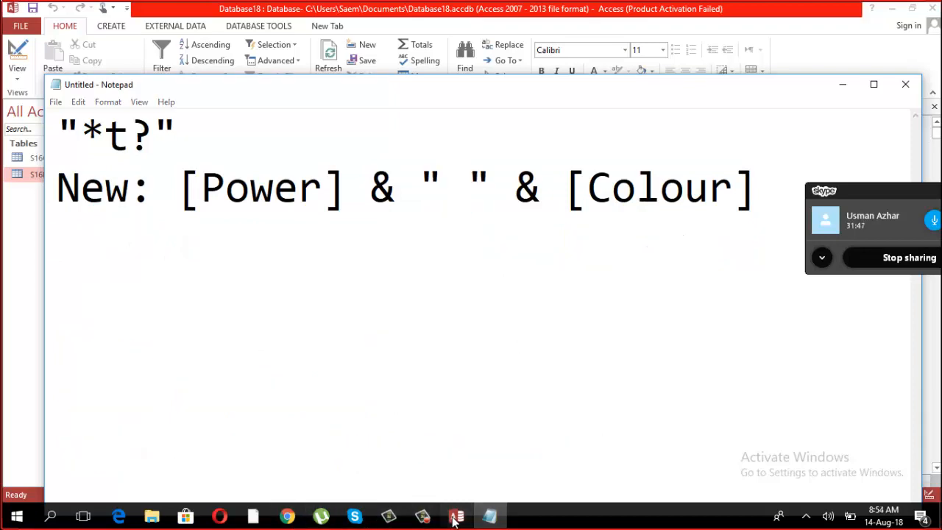
click(17, 72)
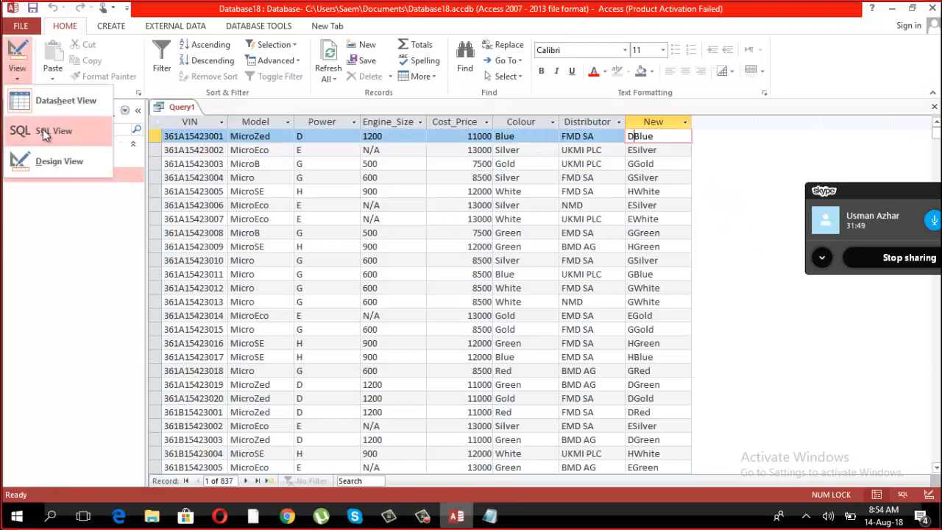
click(59, 159)
click(773, 375)
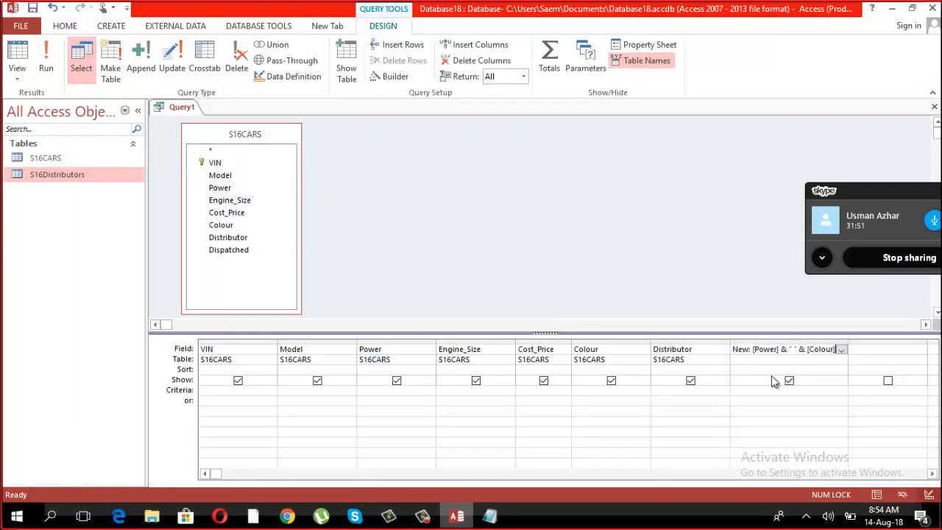
click(45, 68)
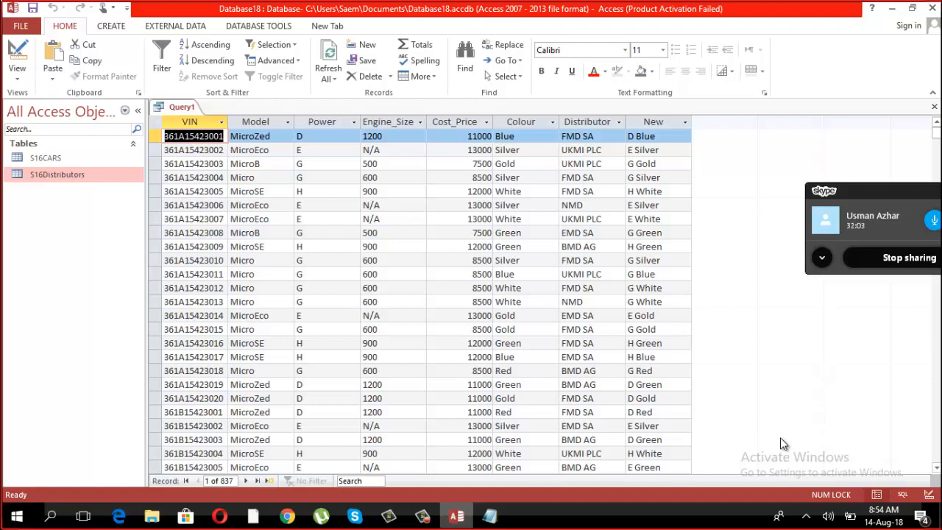
Step: In Design View, fit the New column's width to its expression and run the query again
click(17, 74)
click(53, 161)
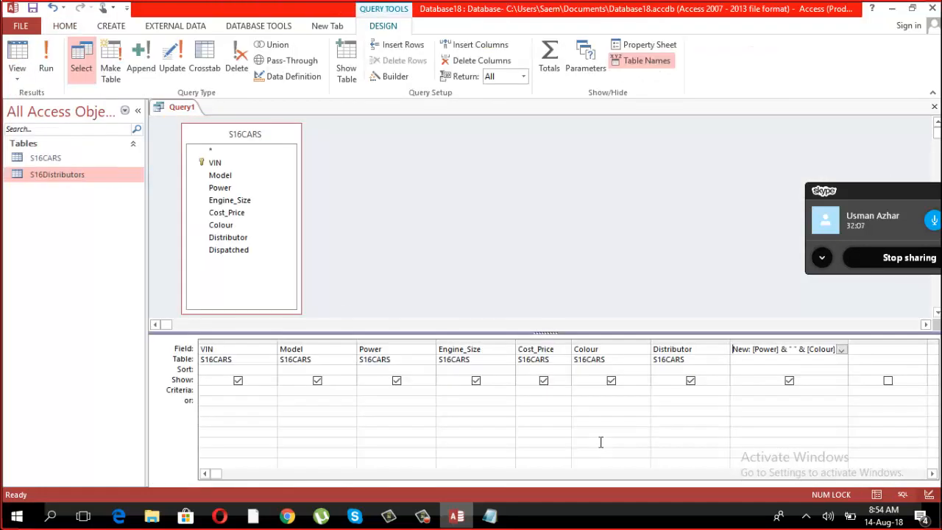
double_click(850, 343)
click(839, 413)
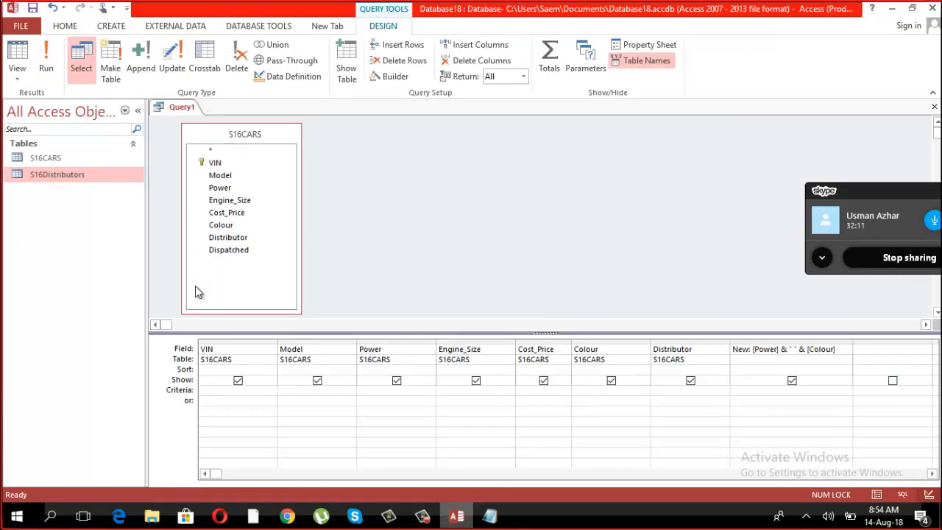
click(49, 70)
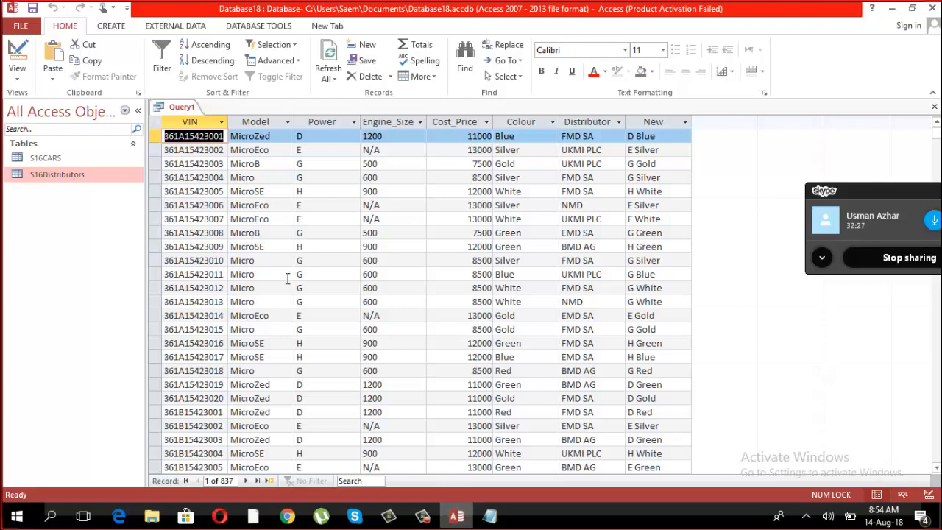
Step: Review the calculated-field expressions and bracket notes in Notepad, and return to the query results in Access
click(490, 516)
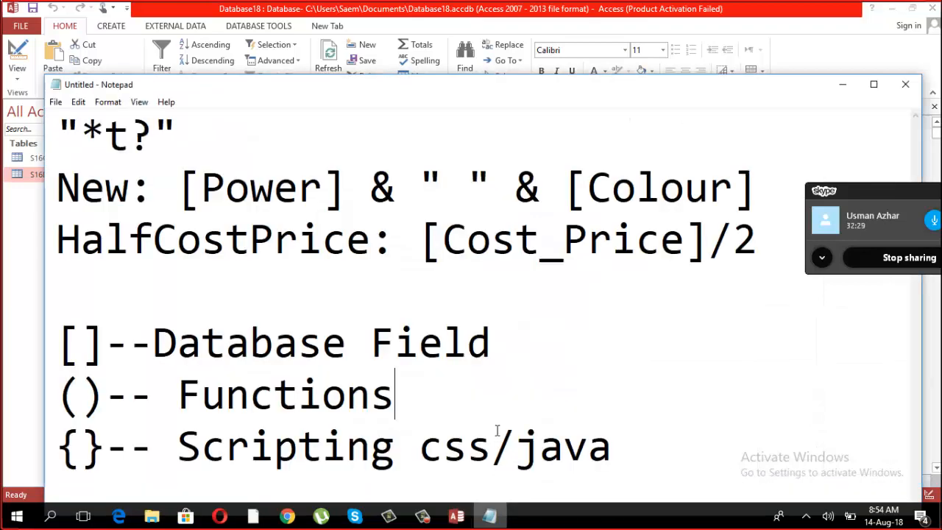
click(549, 322)
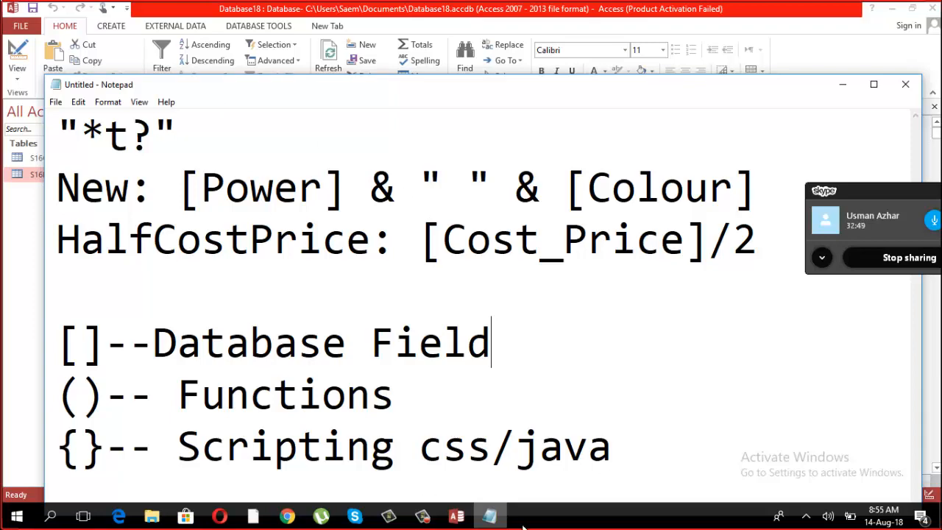
click(457, 516)
click(424, 301)
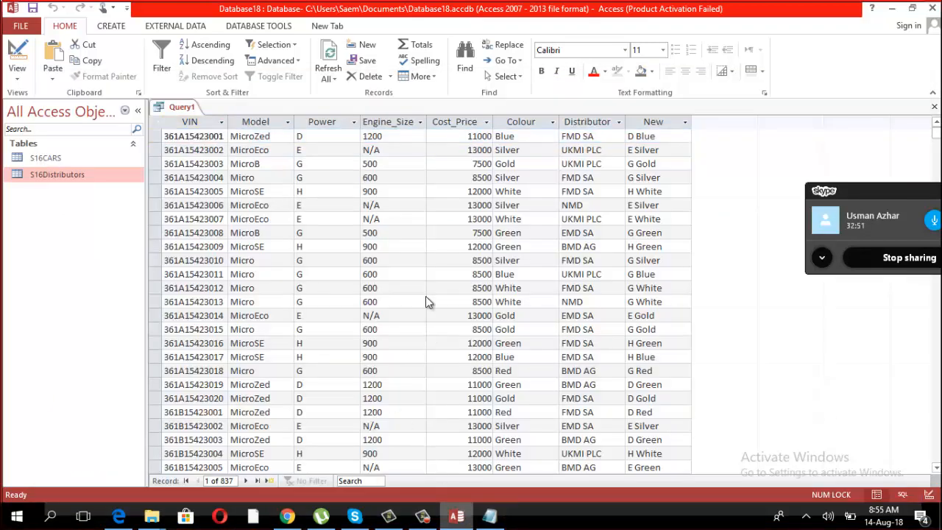
Step: Remove the calculated New field from the query in Design View and run the query
click(17, 74)
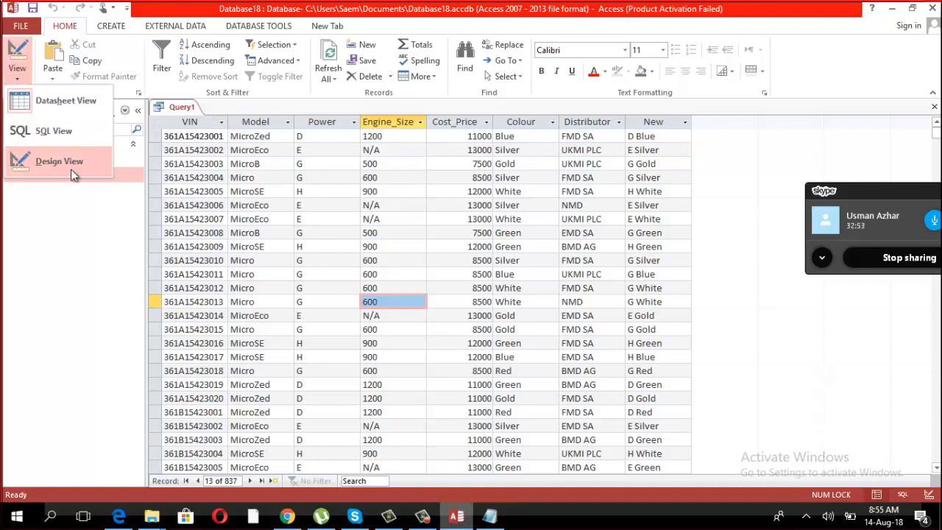
click(68, 166)
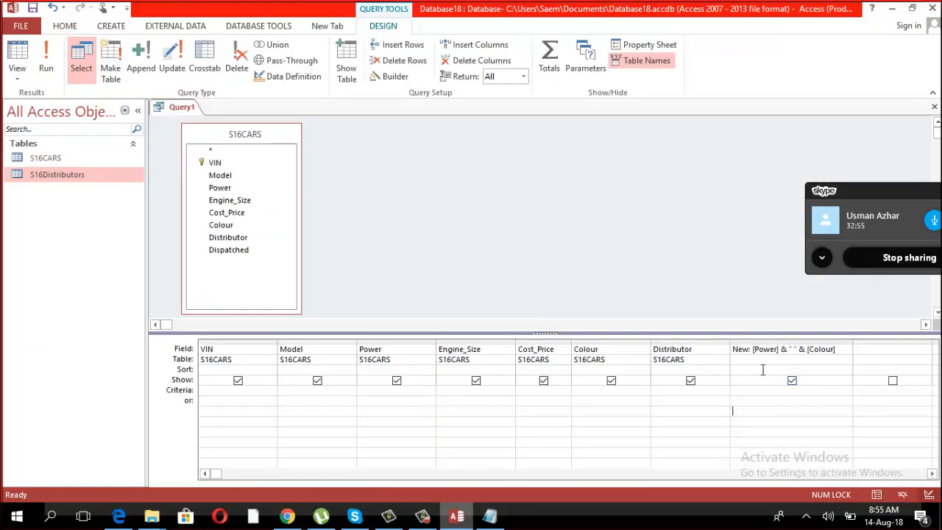
click(846, 350)
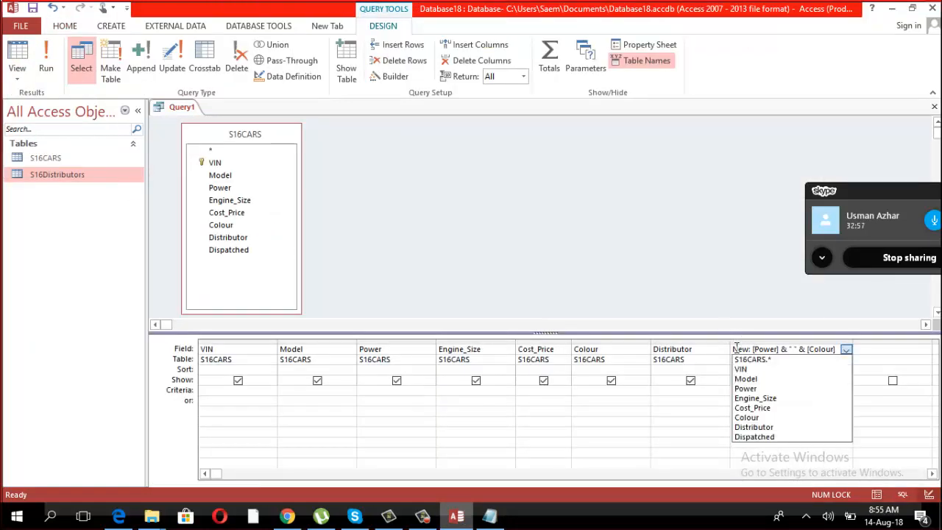
click(733, 350)
key(BackSpace)
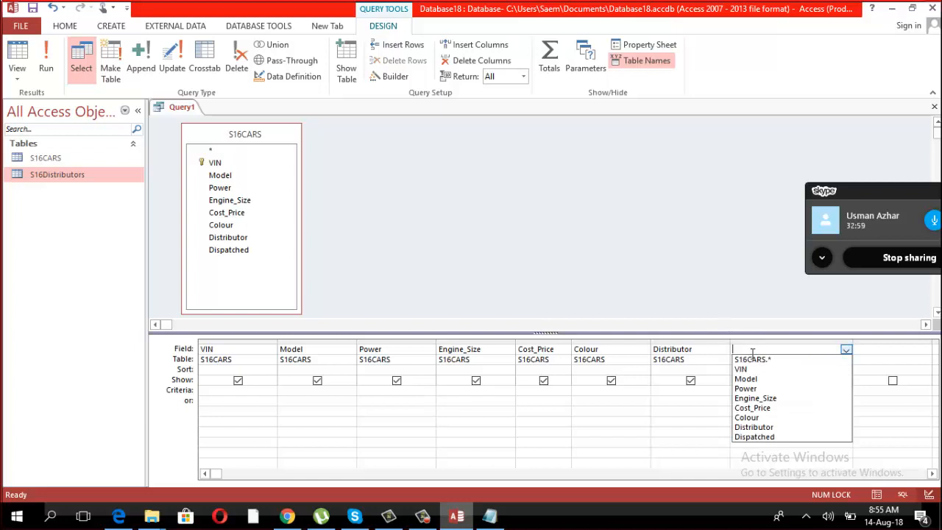
click(703, 349)
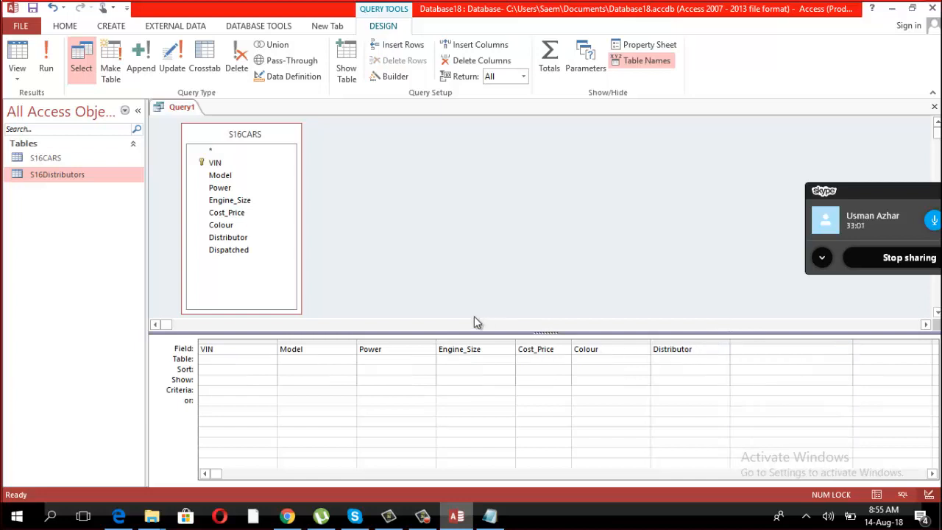
click(44, 81)
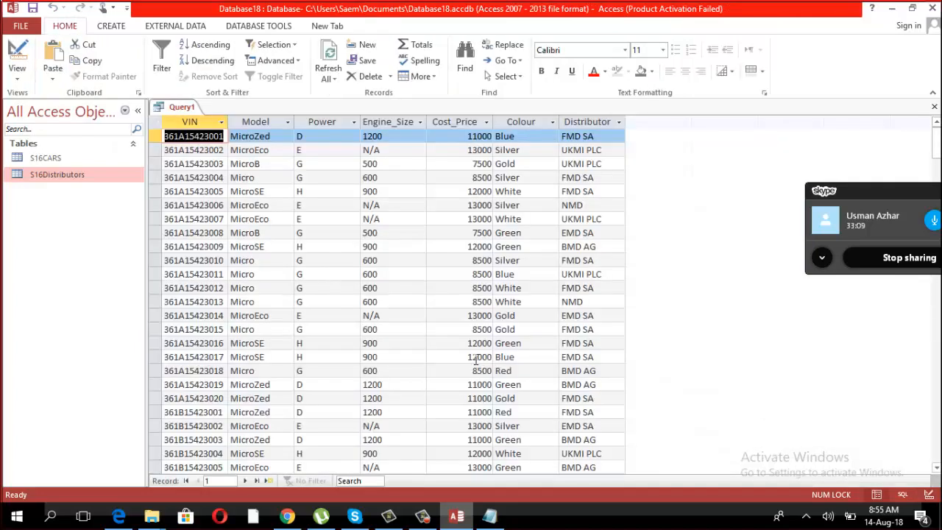
Step: Clear the Colour values in the 361A records whose VINs end in 014, 019, 007 and 004, and save the changes
click(423, 370)
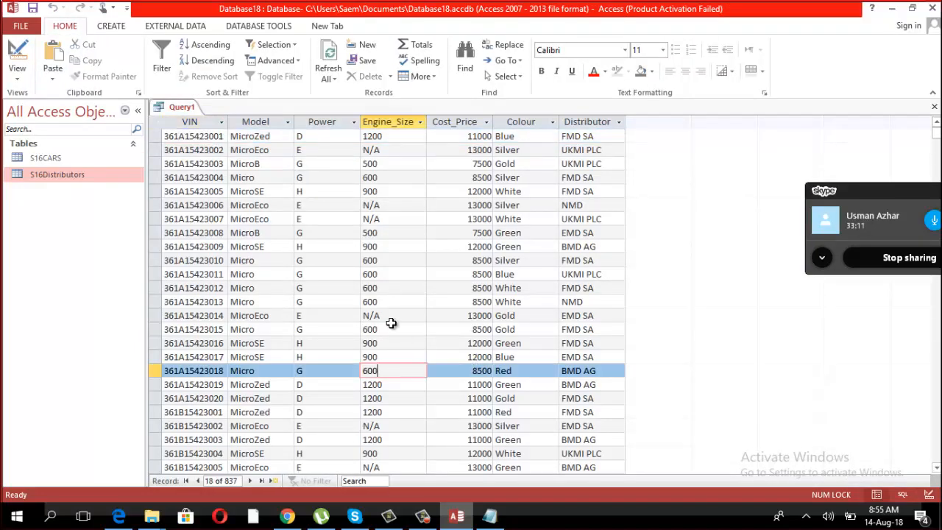
double_click(525, 320)
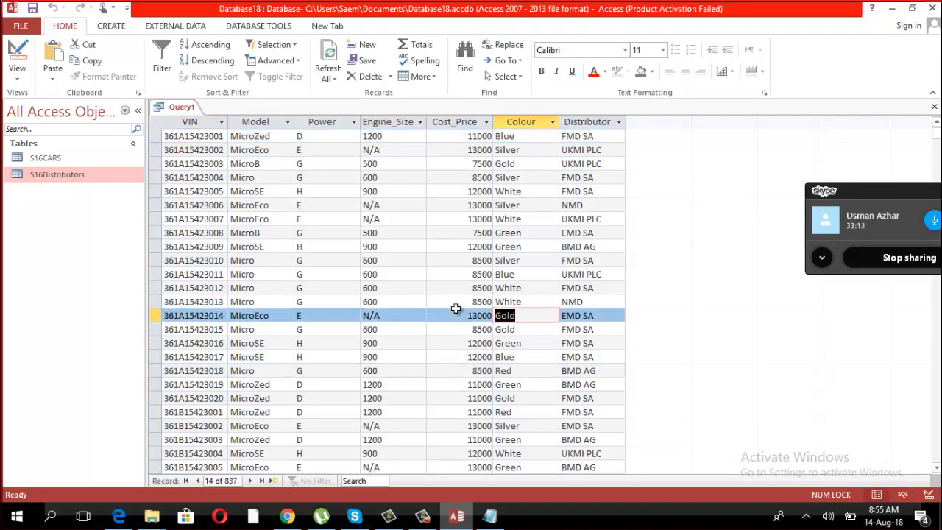
key(BackSpace)
drag(528, 386, 492, 384)
key(BackSpace)
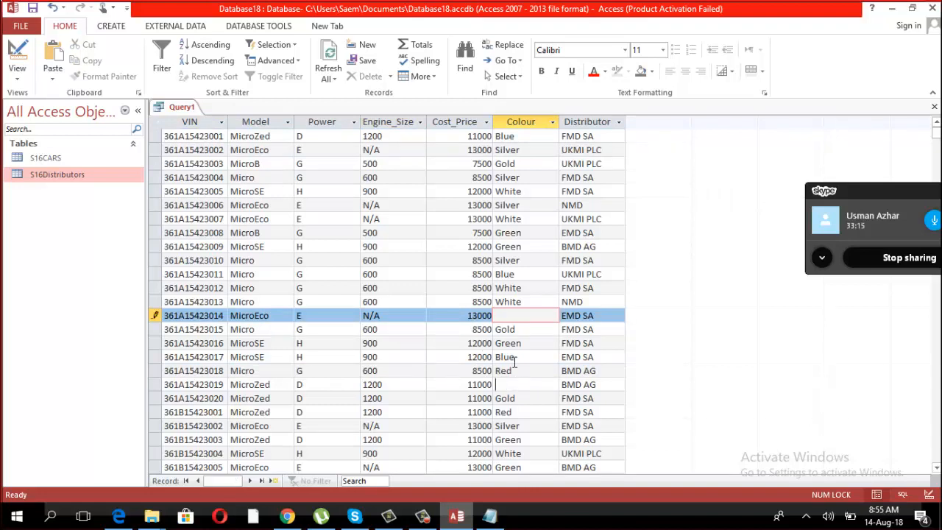
drag(527, 220, 454, 219)
key(BackSpace)
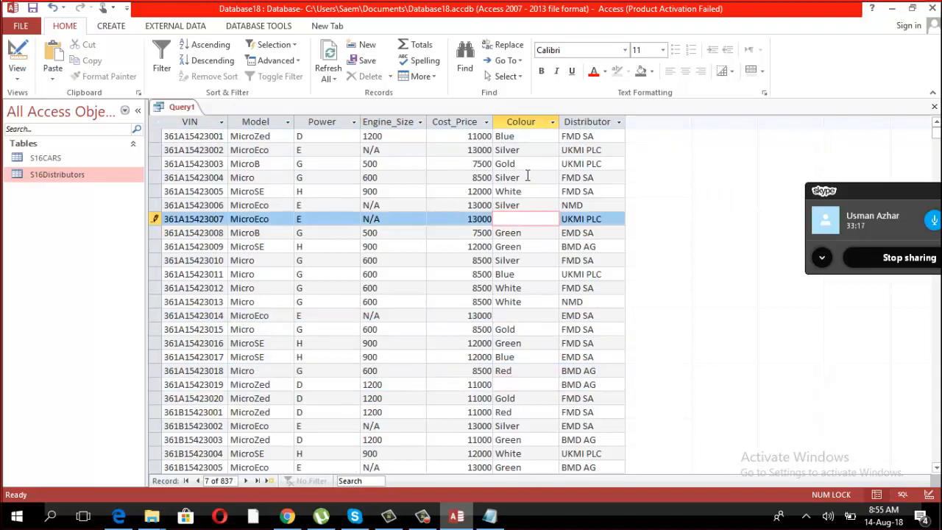
drag(531, 177, 488, 177)
key(BackSpace)
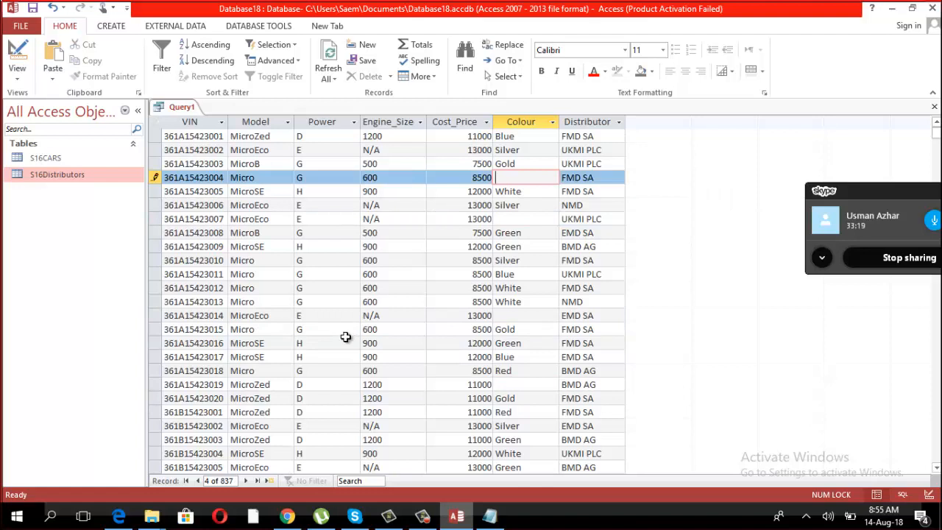
click(495, 371)
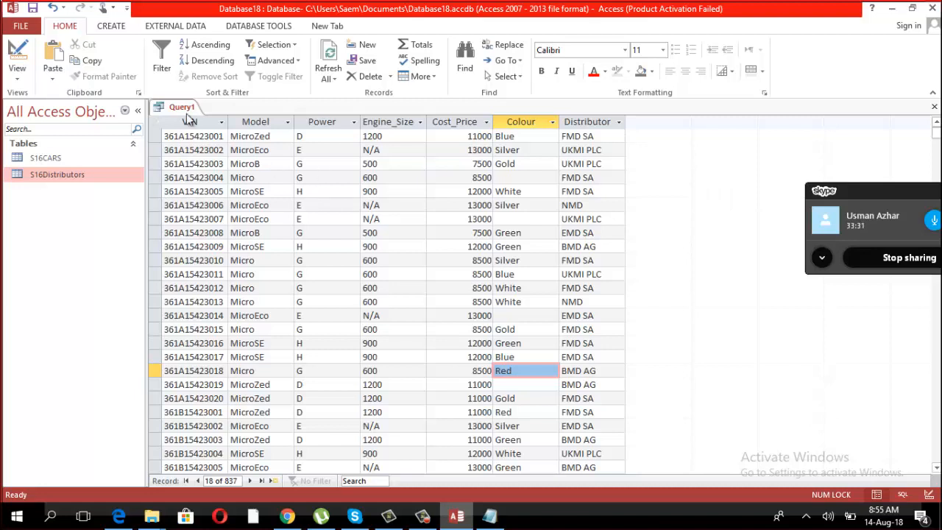
Step: In Design View, set the Colour criterion to Is Null and run the query
click(17, 74)
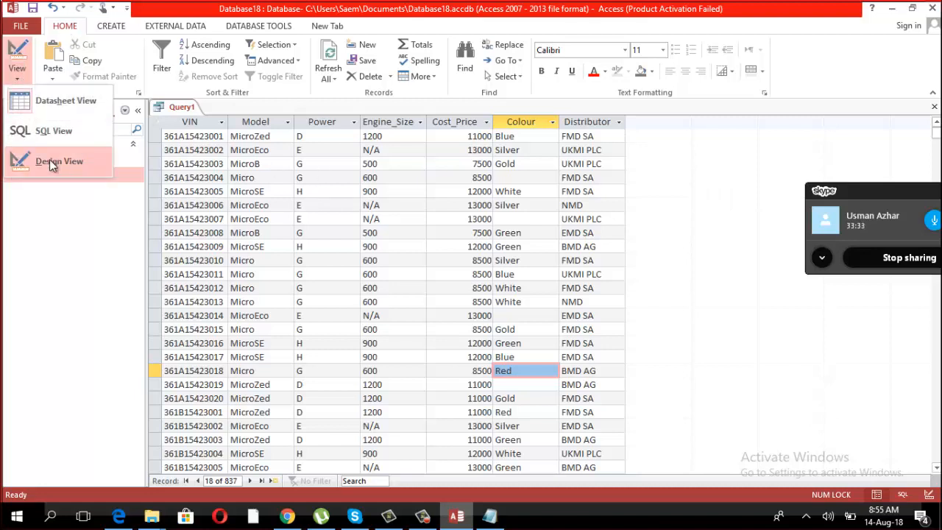
click(49, 161)
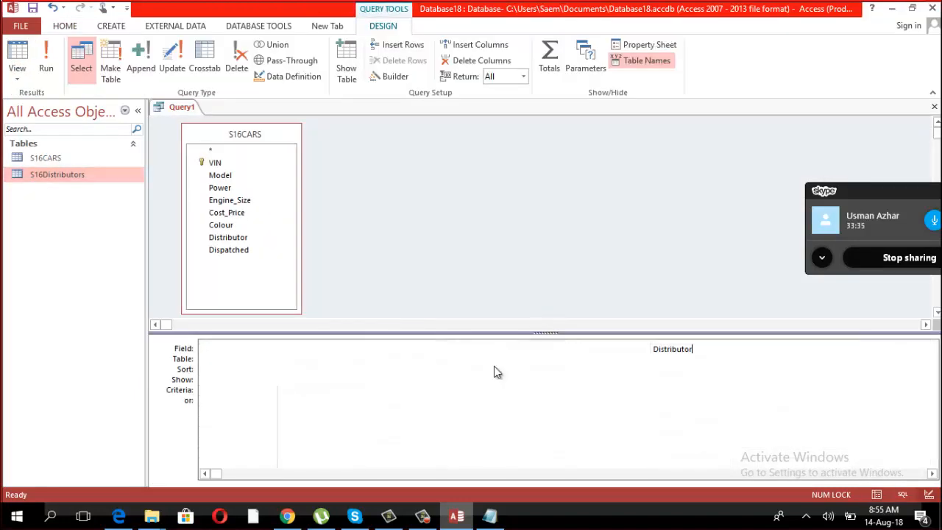
click(583, 392)
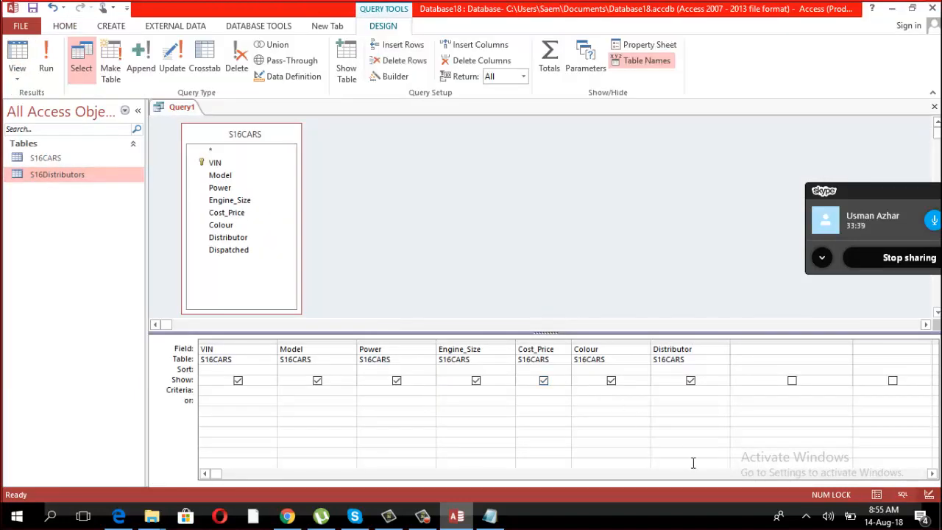
text(Is Null)
click(612, 431)
drag(610, 386, 477, 383)
click(580, 410)
click(45, 61)
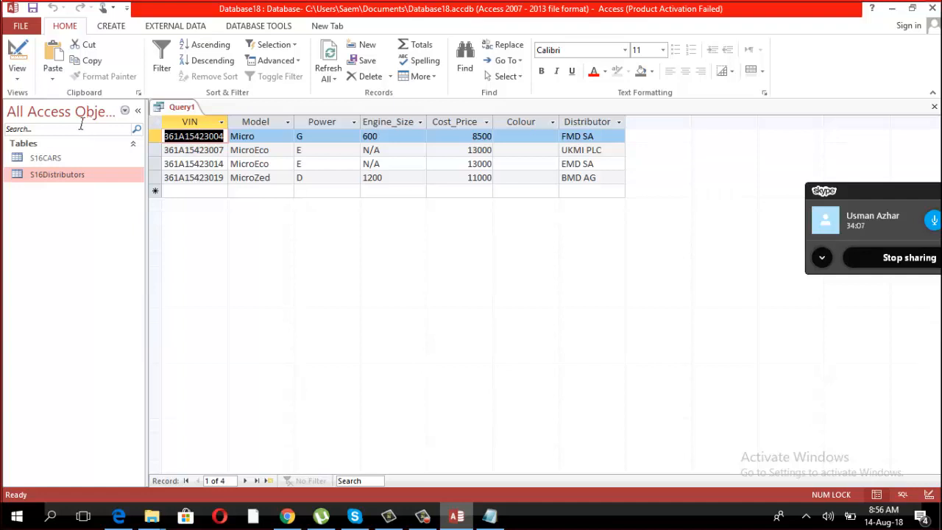
Step: Review the Colour criterion in Design View, rerun the query and examine the Colour cell of the first record
click(18, 73)
click(76, 165)
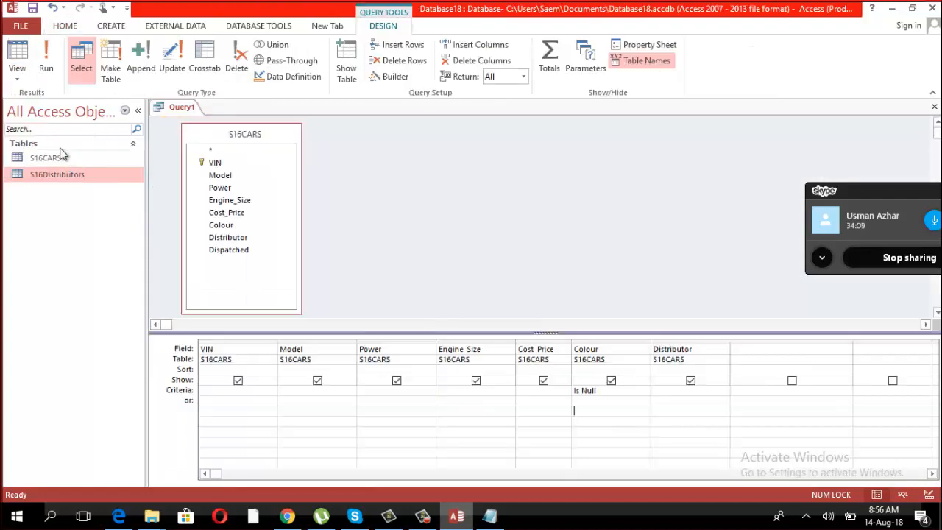
click(49, 73)
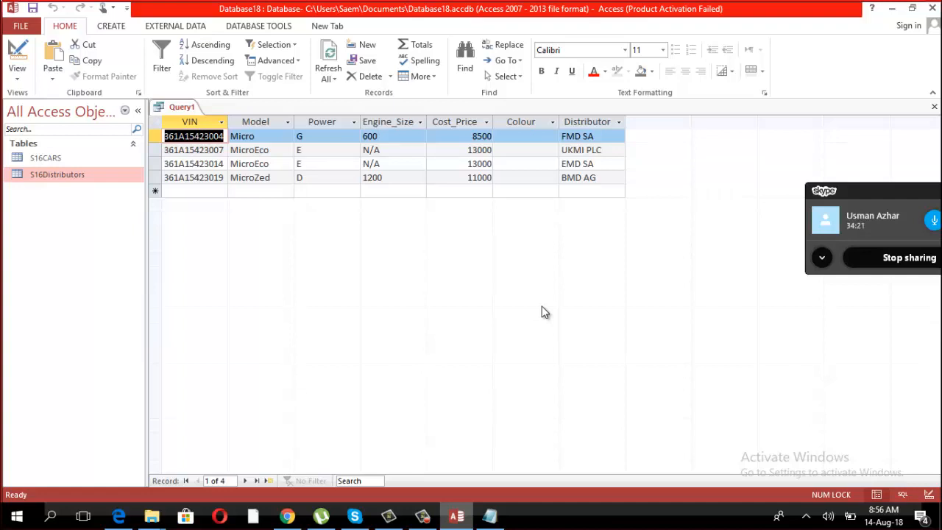
click(525, 133)
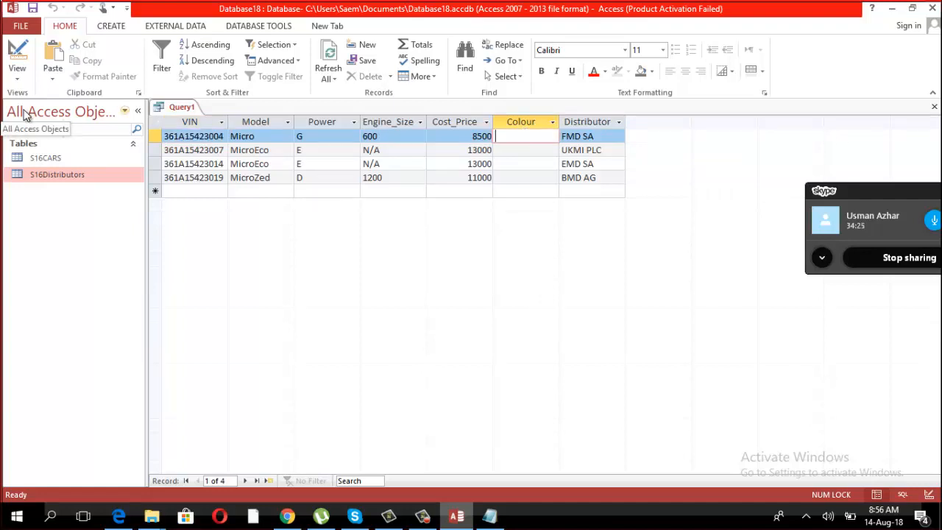
Step: Delete the Is Null criterion from the Colour field in Design View and run the query without it
click(17, 70)
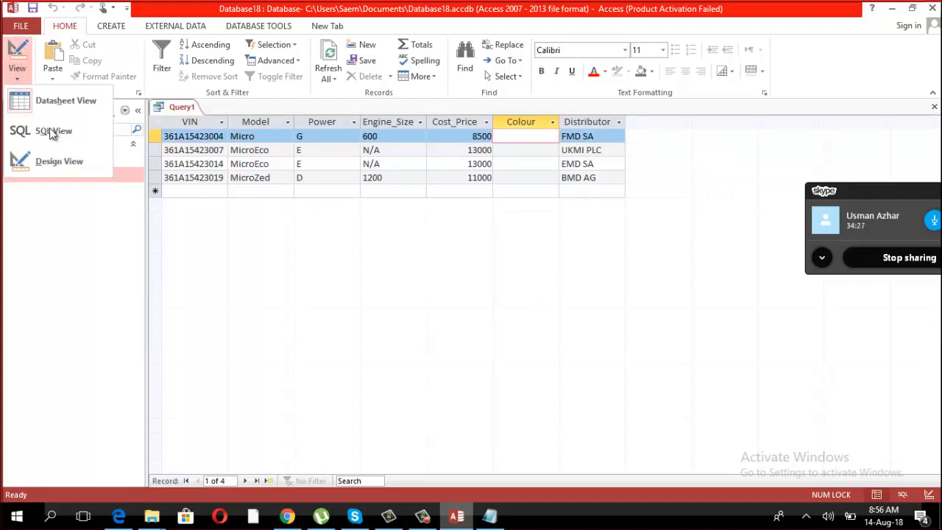
click(64, 157)
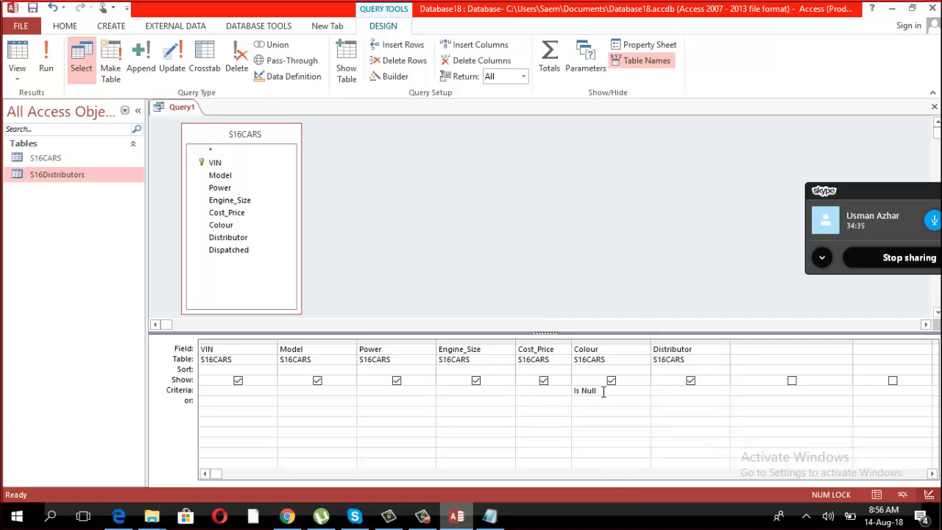
drag(603, 391, 495, 383)
key(Delete)
click(45, 60)
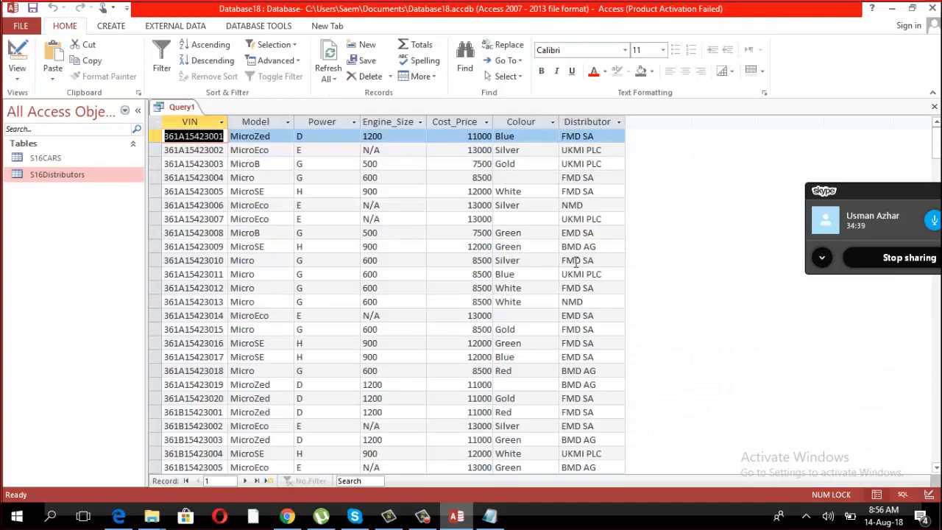
Step: Examine the blank Colour cells among the full set of car records
click(523, 217)
click(520, 172)
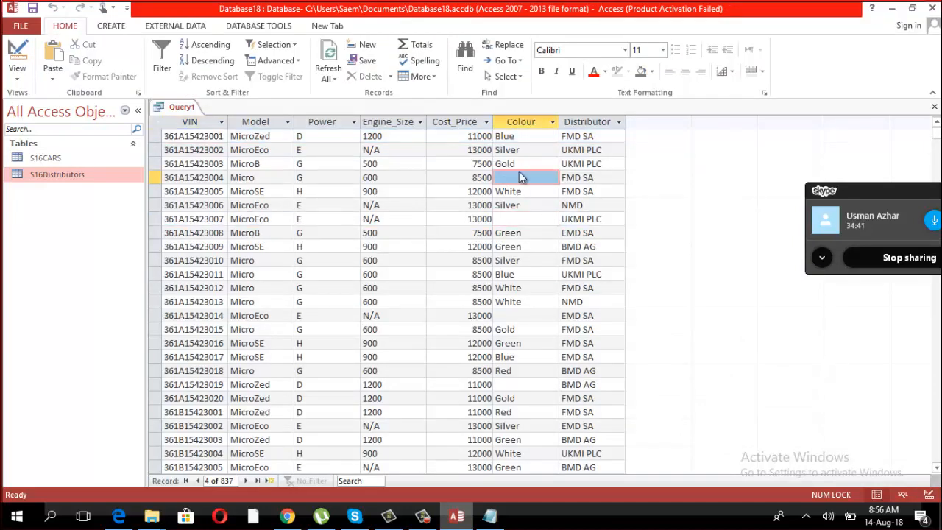
click(517, 329)
click(515, 315)
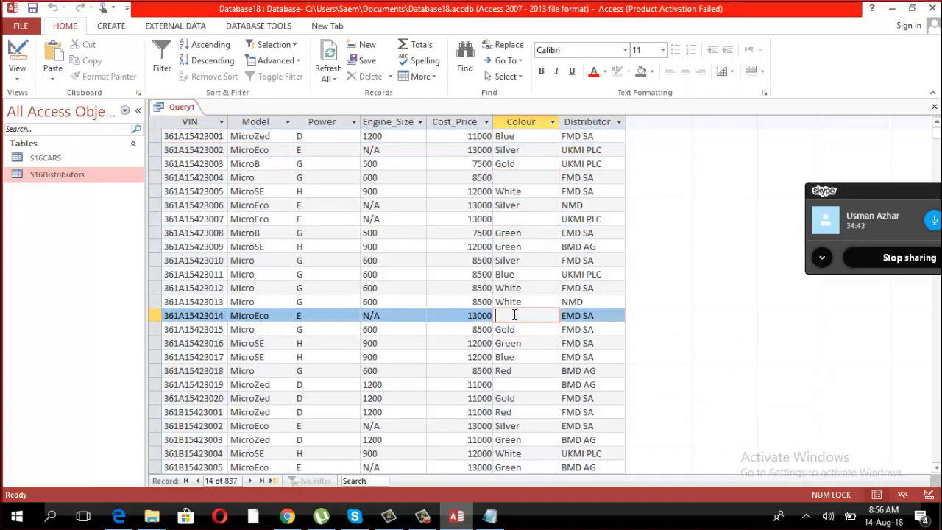
click(527, 384)
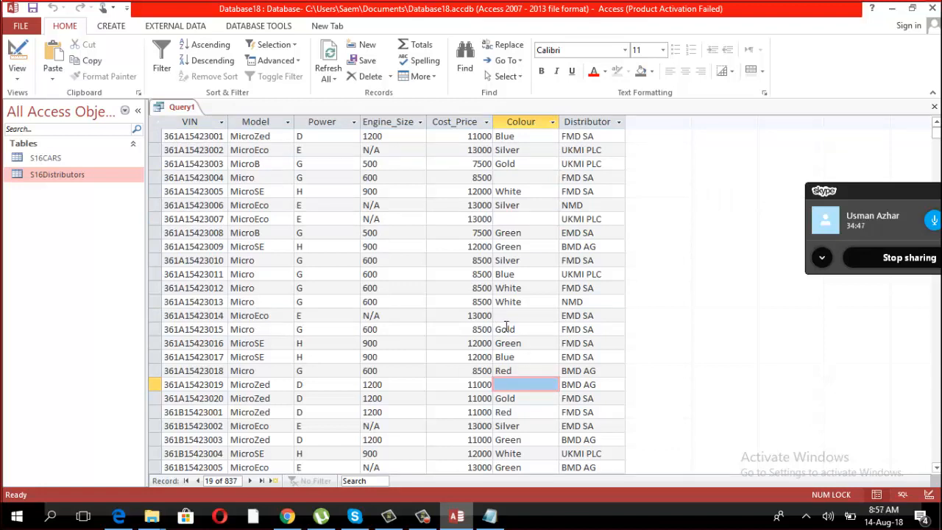
Step: In Design View, set the Colour criterion to Is Not Null, run the query and look through the results
click(16, 85)
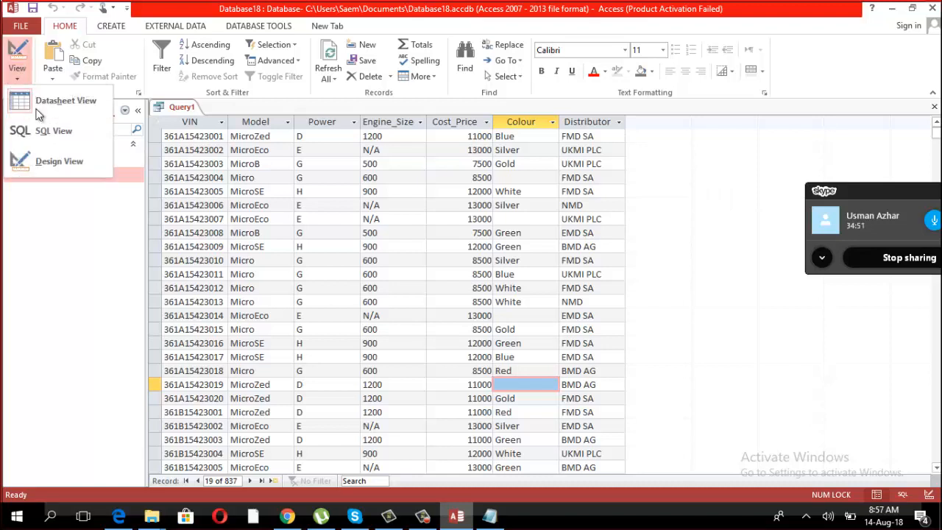
click(66, 164)
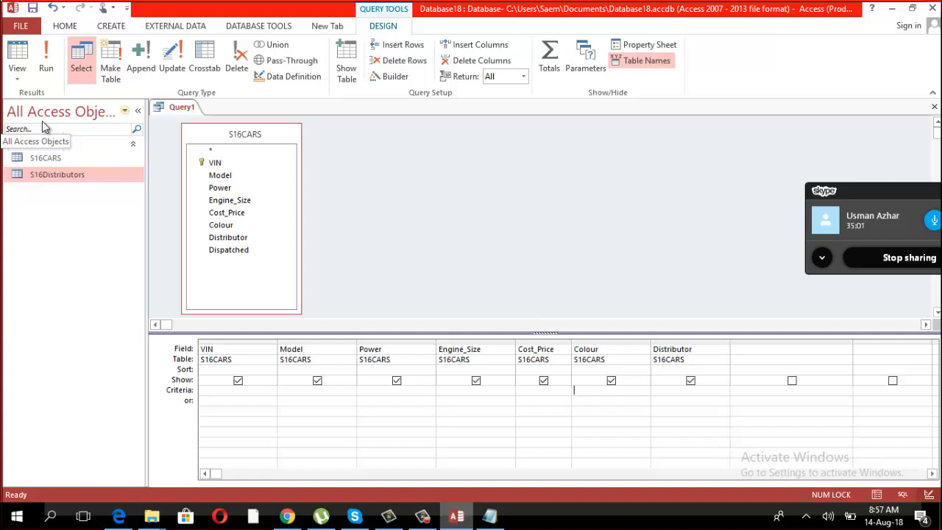
text(is not null)
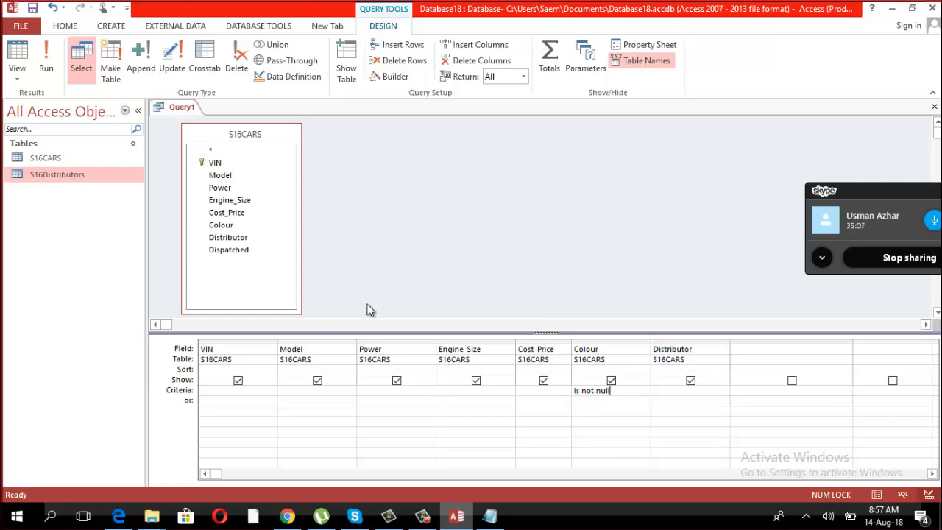
click(46, 65)
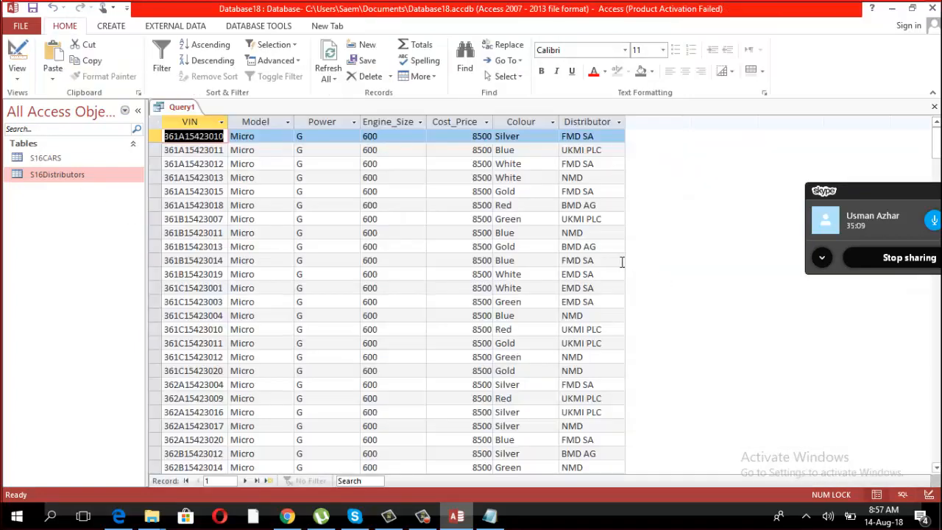
scroll(550, 410, down, 2)
scroll(529, 435, down, 5)
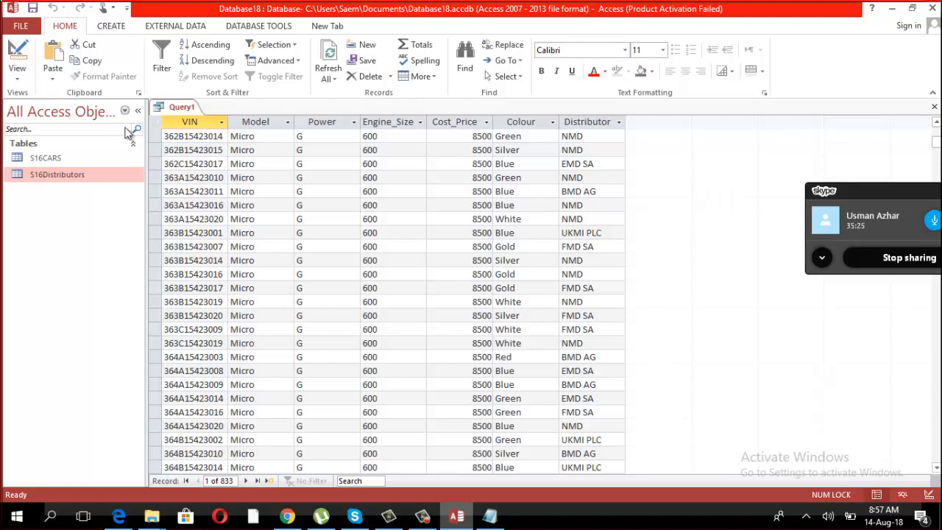
Step: Delete the Is Not Null criterion from the Colour field in Design View and run the query
click(24, 84)
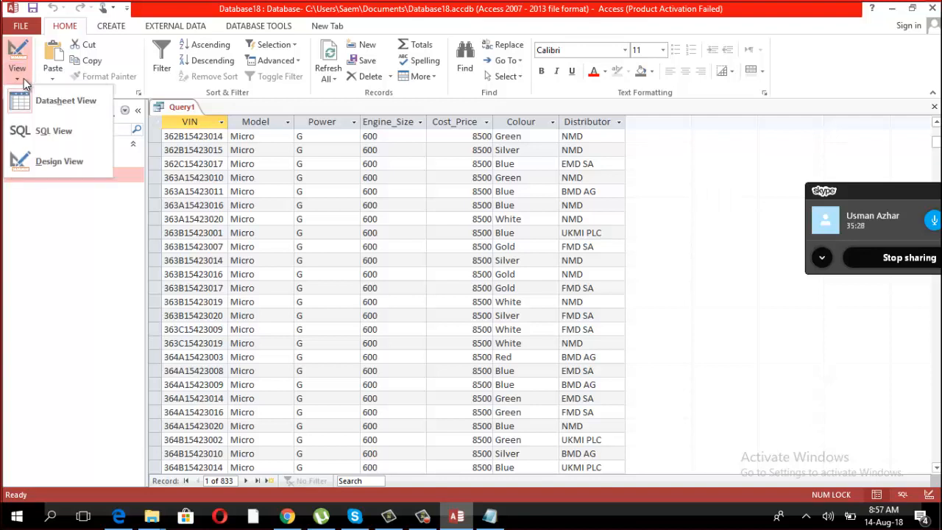
click(55, 159)
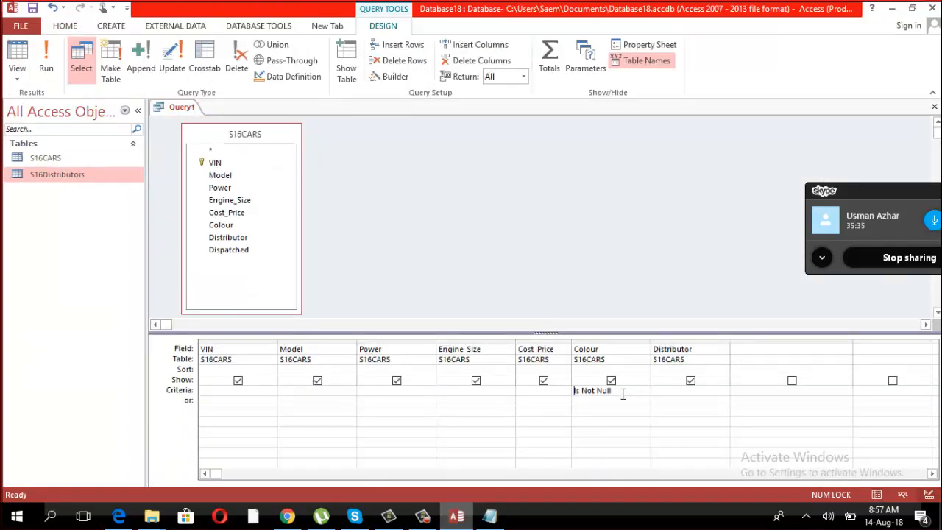
drag(623, 394, 542, 381)
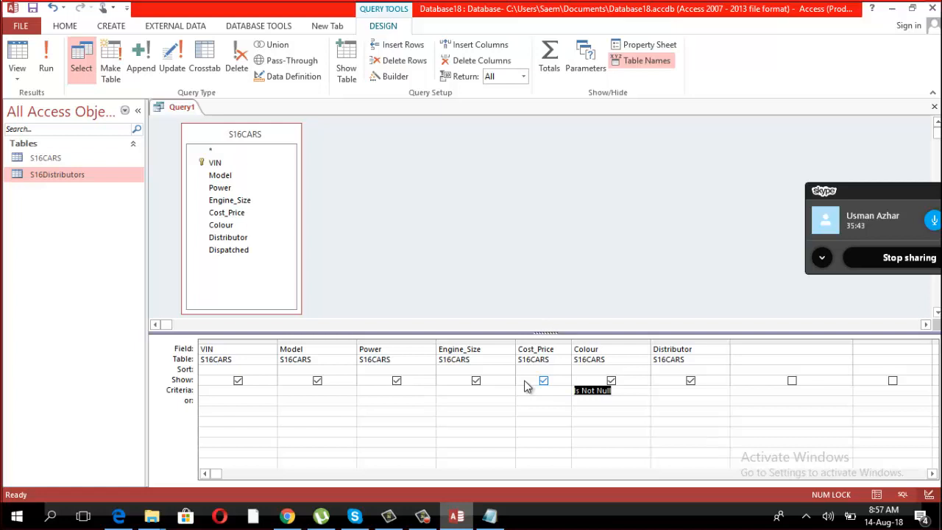
key(Delete)
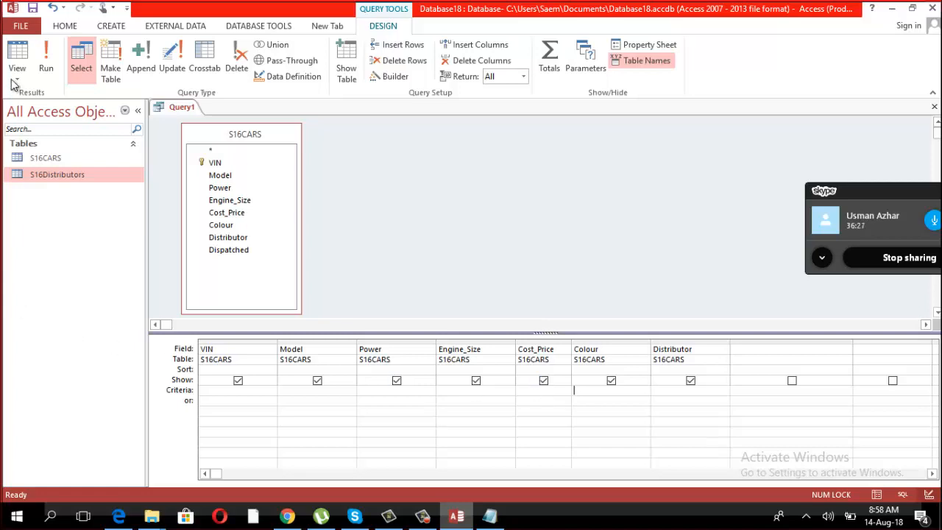
click(46, 67)
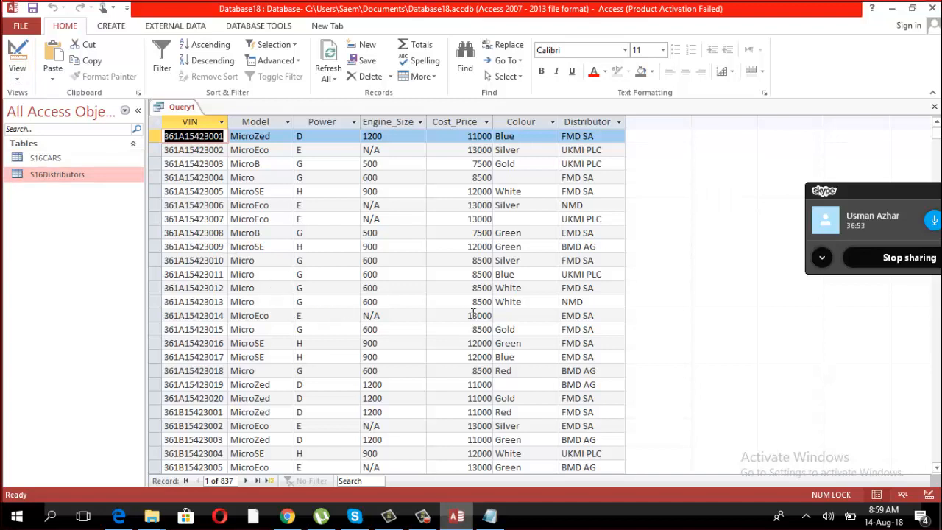
Step: In Design View, set the Model criterion to "Micro" and the Colour criterion to "White" on the or row, then run the query
click(17, 70)
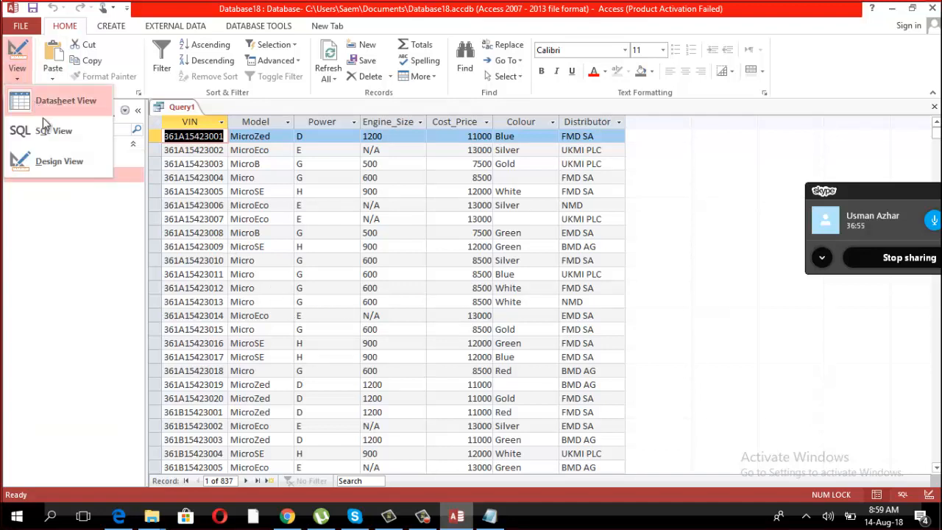
click(60, 161)
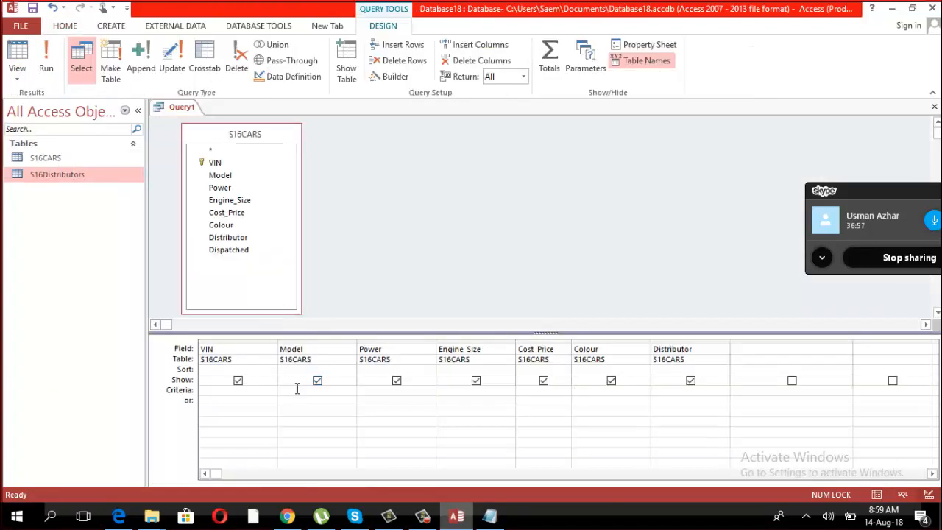
click(295, 390)
text(Micro)
click(582, 402)
text(White)
click(46, 65)
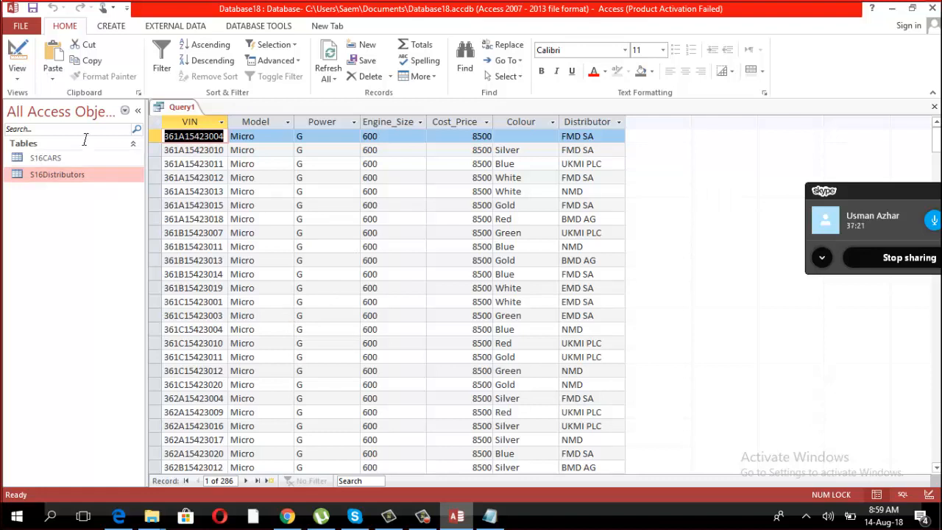
Step: Return to Design View and review the Model criterion and the Colour condition on the or row
click(21, 74)
click(59, 160)
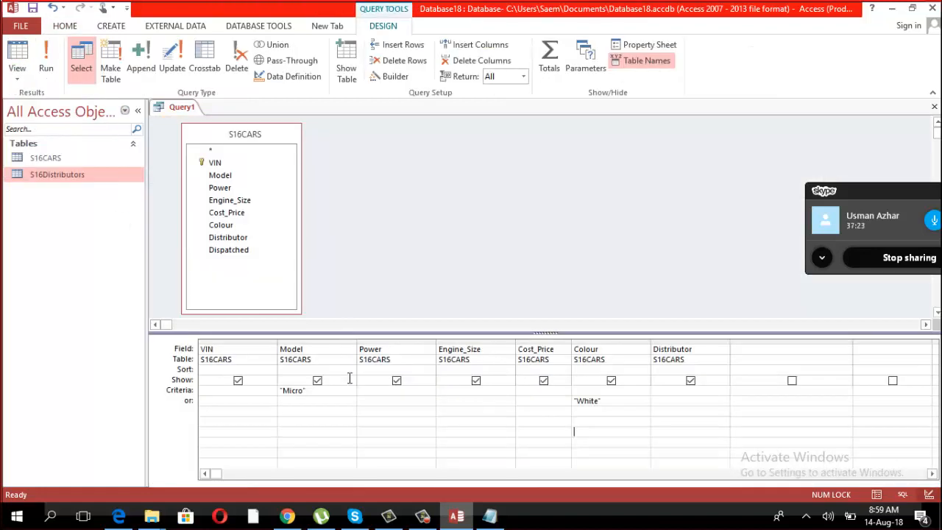
drag(315, 391, 225, 381)
drag(612, 402, 525, 389)
click(310, 390)
double_click(613, 402)
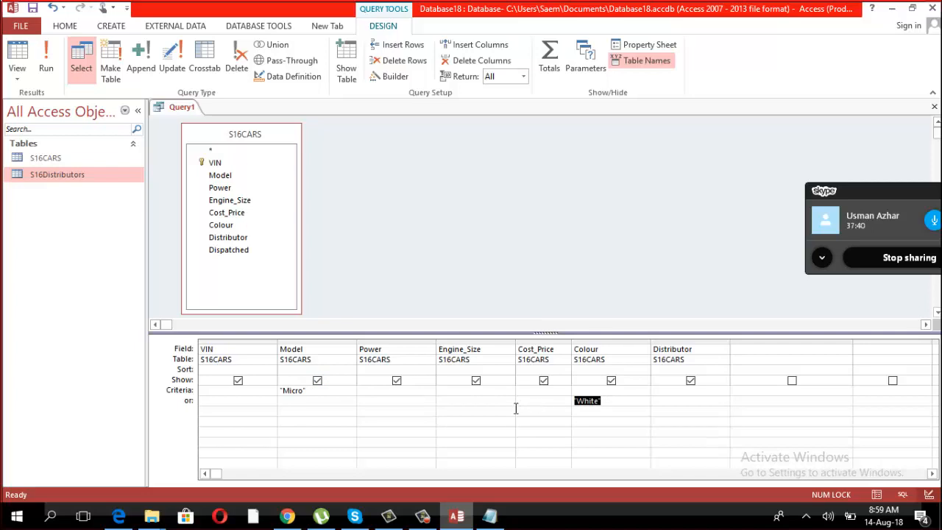
Step: Rerun the query and look through the Model and Colour values in the results
click(43, 65)
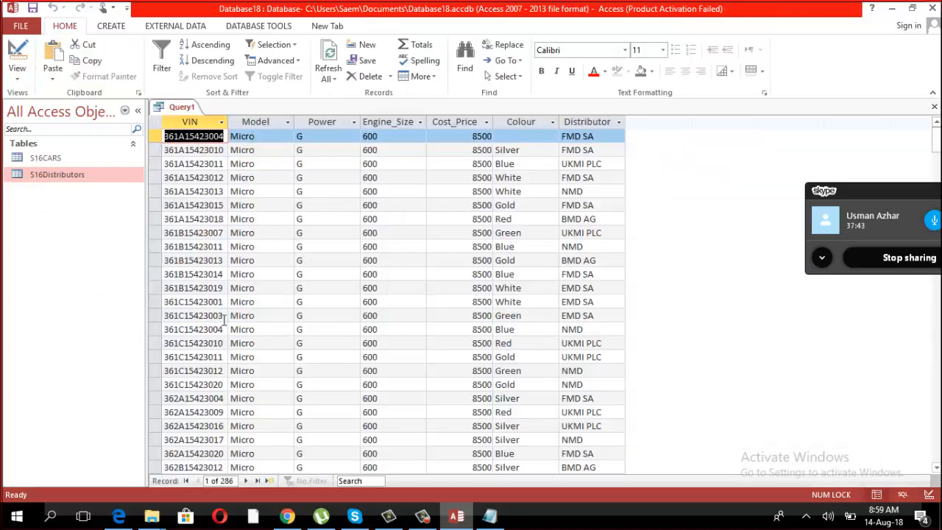
scroll(272, 381, down, 5)
scroll(273, 381, up, 10)
scroll(526, 449, down, 7)
scroll(525, 441, down, 5)
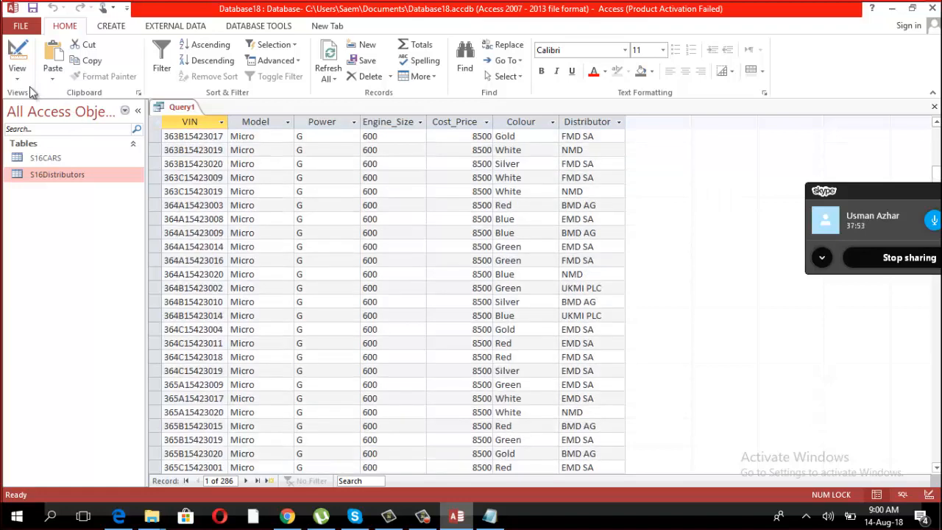
Step: In Design View, move the "White" condition from the or row to the Criteria row of Colour and run the query
click(17, 66)
click(33, 161)
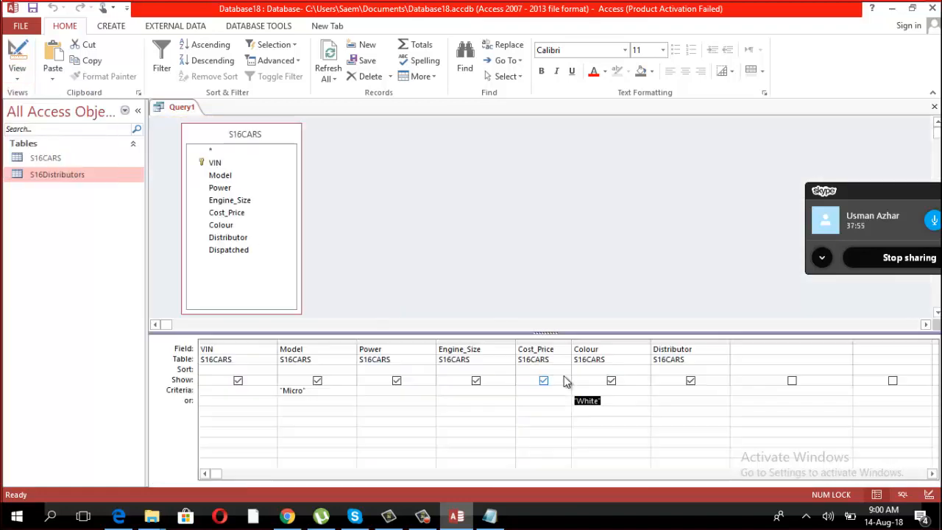
right_click(596, 402)
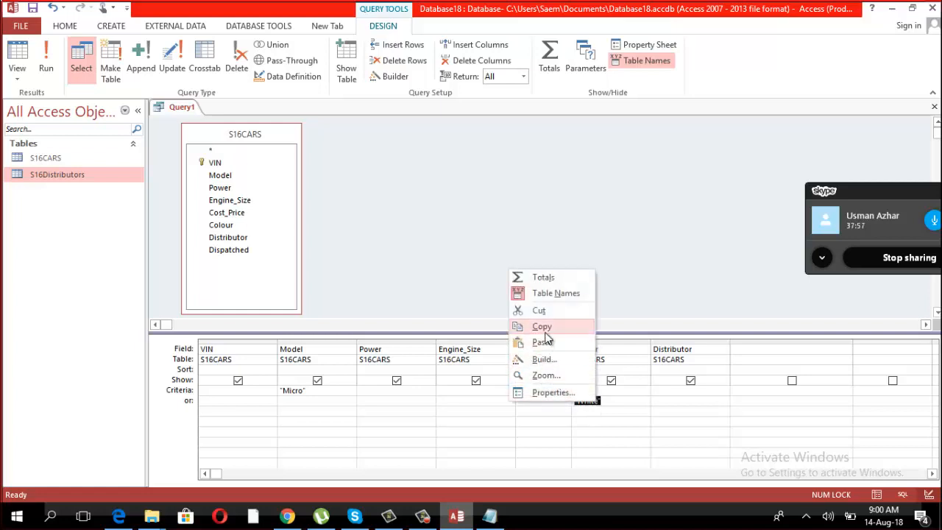
click(541, 310)
right_click(582, 393)
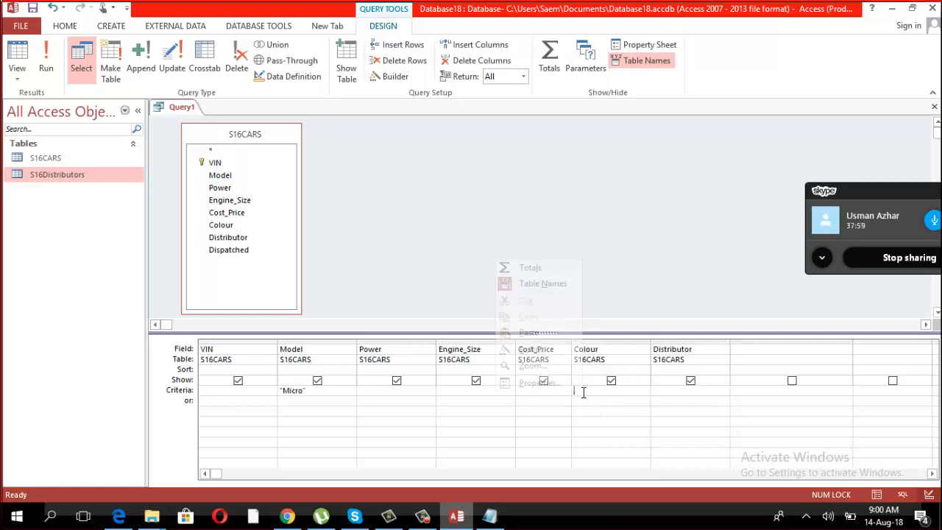
click(538, 331)
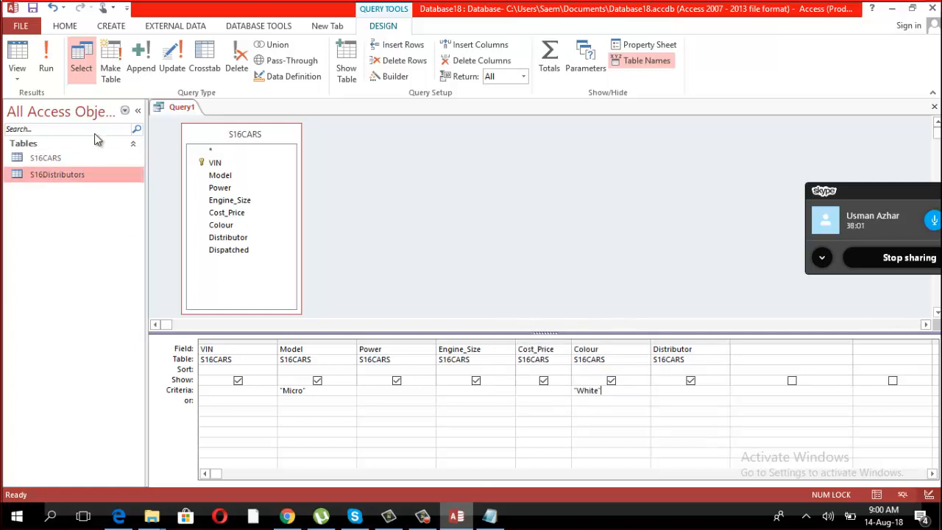
click(46, 57)
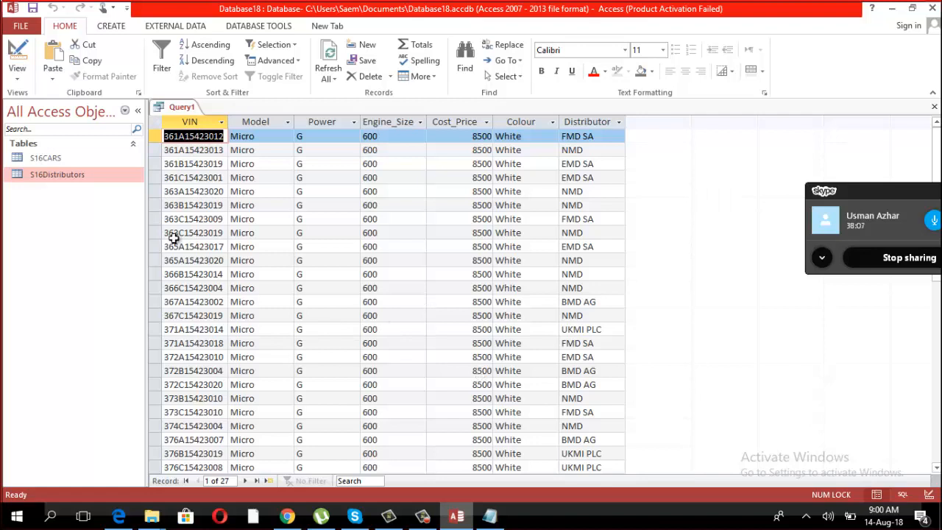
Step: Check the Model and Colour criteria on the same row in Design View and rerun the query
click(16, 76)
click(42, 158)
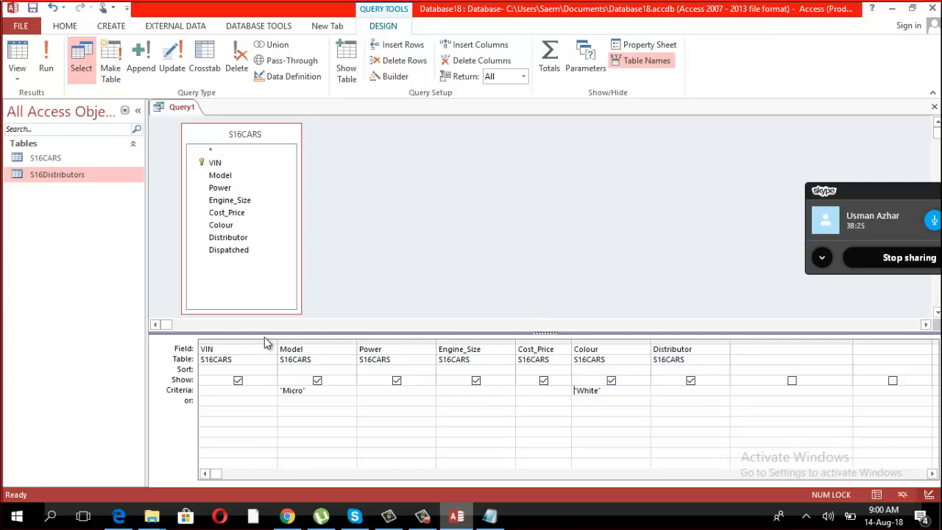
click(46, 65)
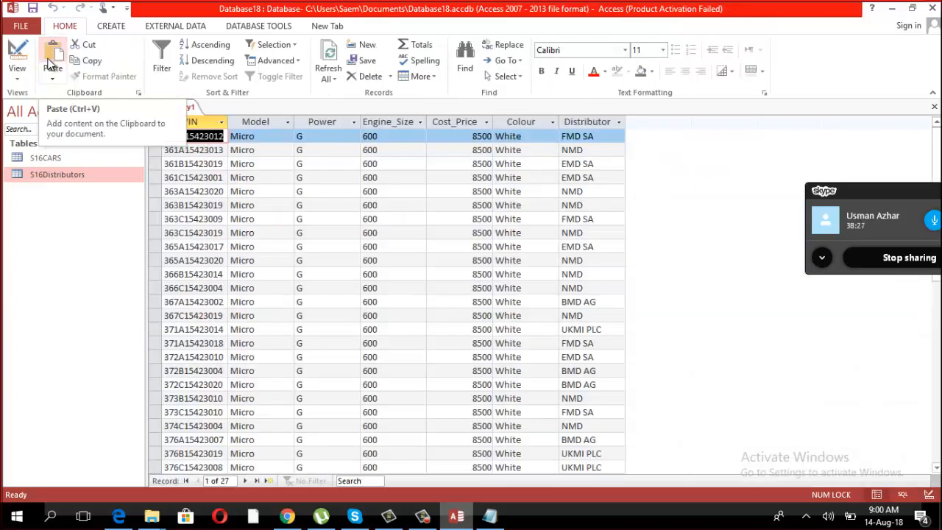
Step: In Design View, move the "White" condition from the Criteria row back to the or row of Colour and run the query
click(17, 74)
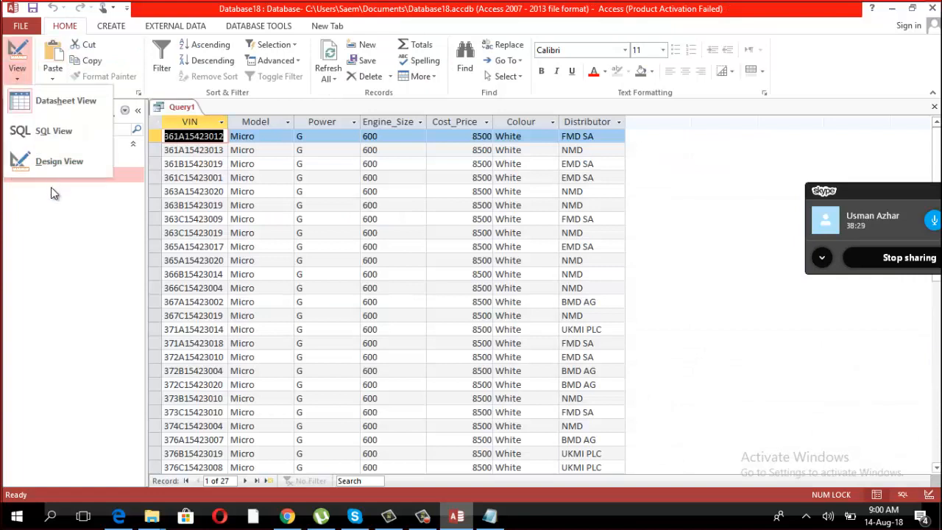
click(52, 162)
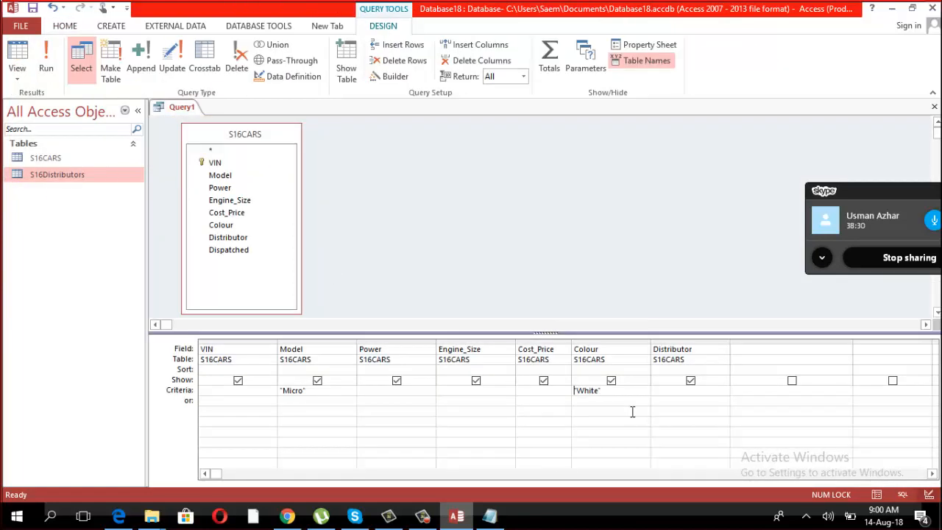
right_click(578, 386)
click(600, 393)
drag(614, 392, 545, 392)
right_click(588, 396)
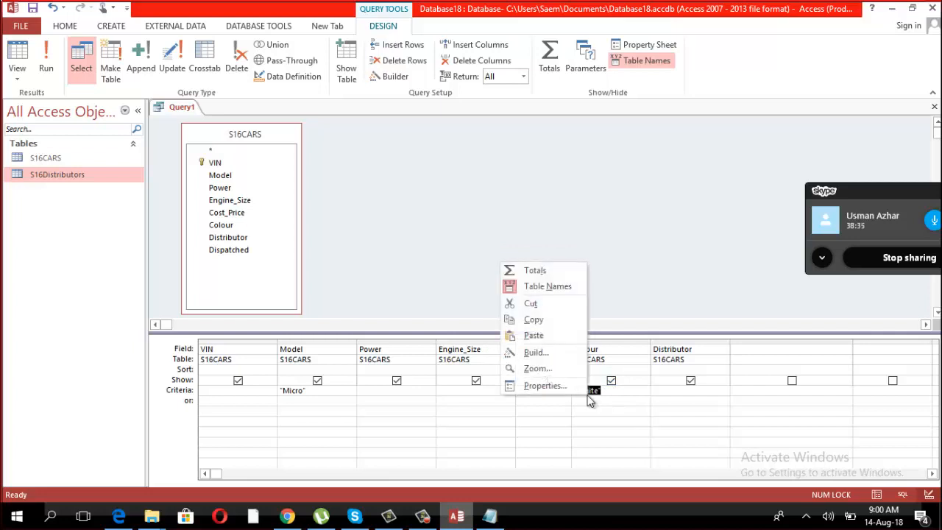
click(534, 303)
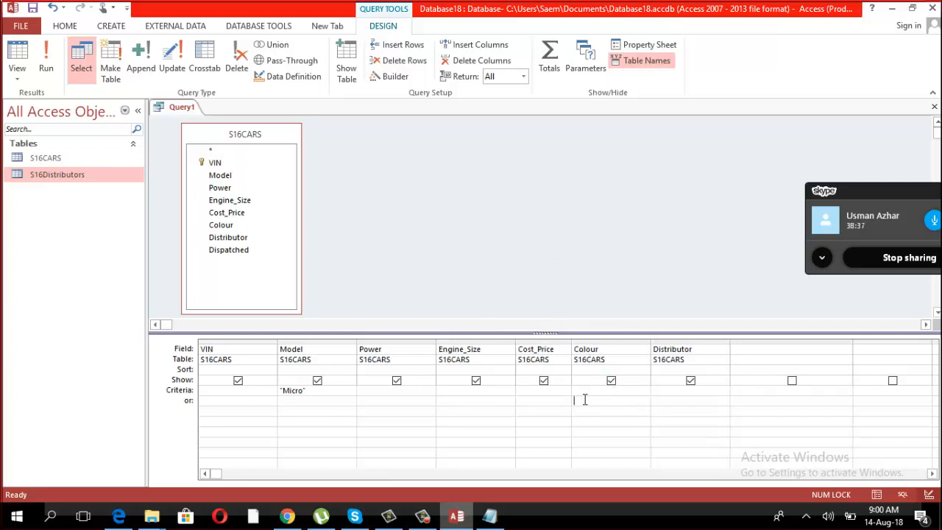
right_click(584, 399)
click(545, 340)
click(51, 70)
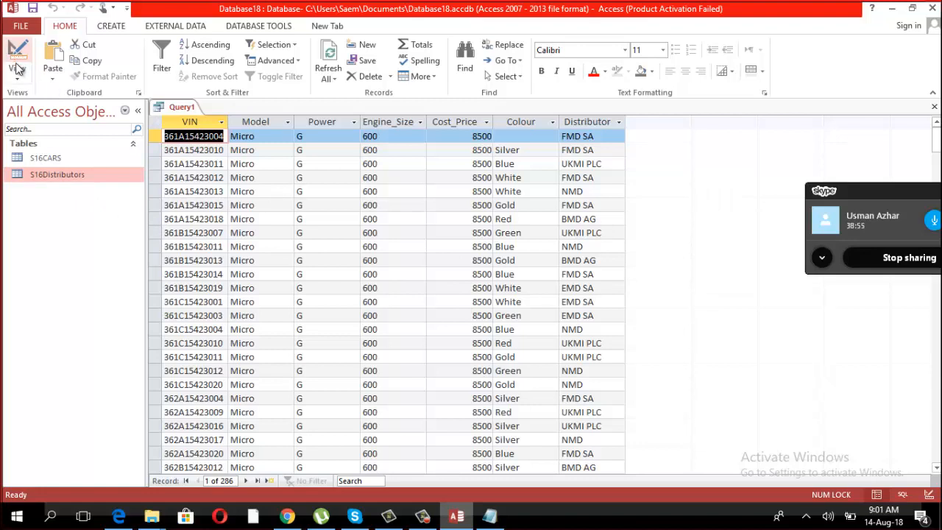
Step: Examine the Model column and compare the Model and Colour values of individual records against the two OR conditions
click(265, 124)
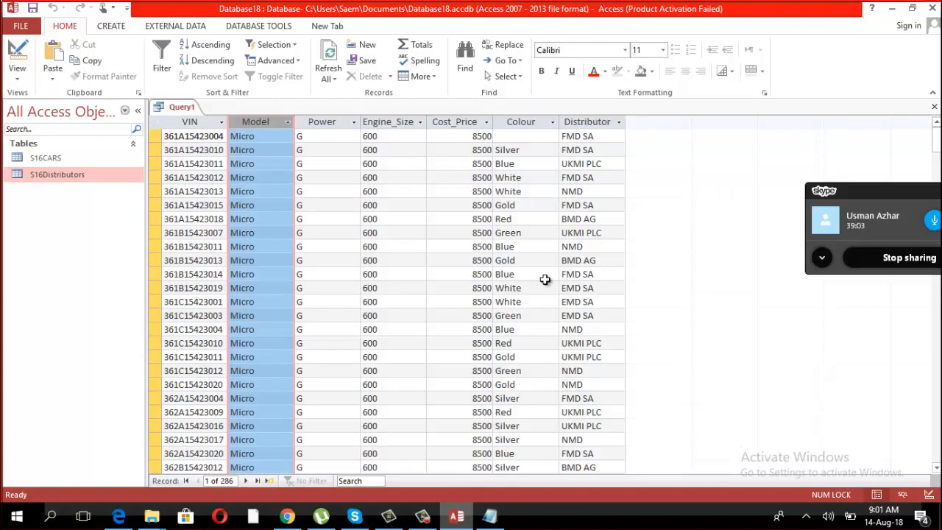
click(536, 314)
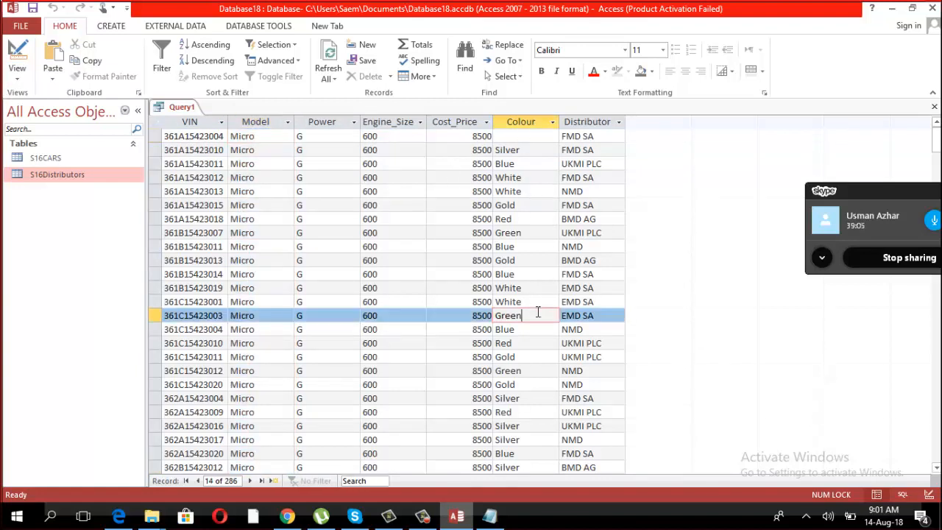
click(246, 303)
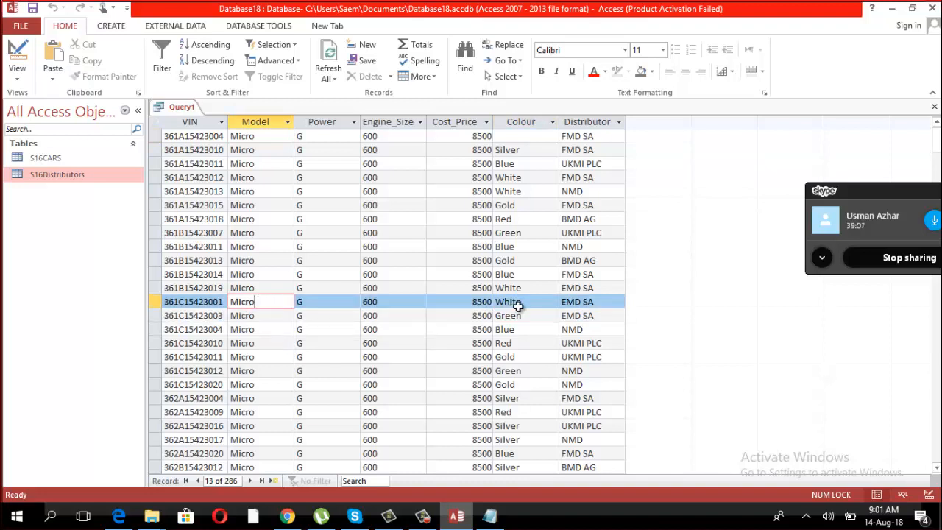
click(532, 288)
click(534, 301)
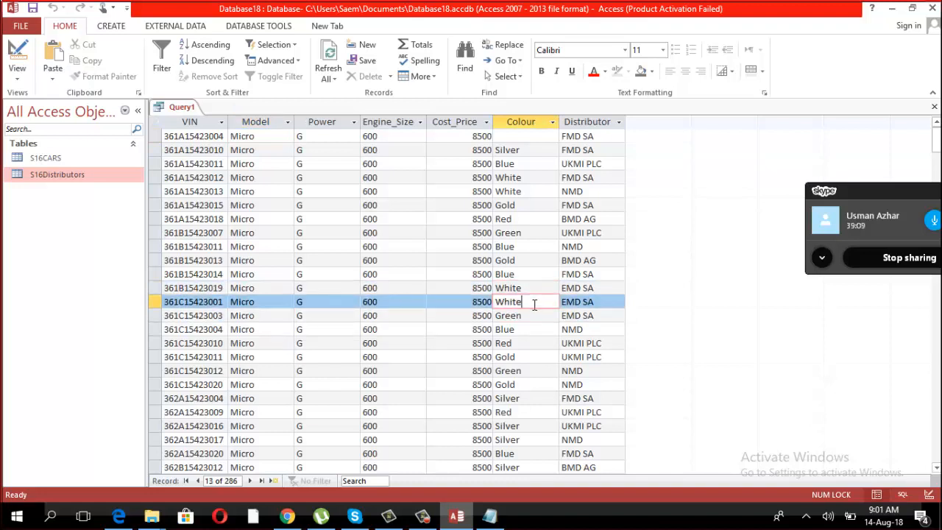
click(535, 288)
click(533, 274)
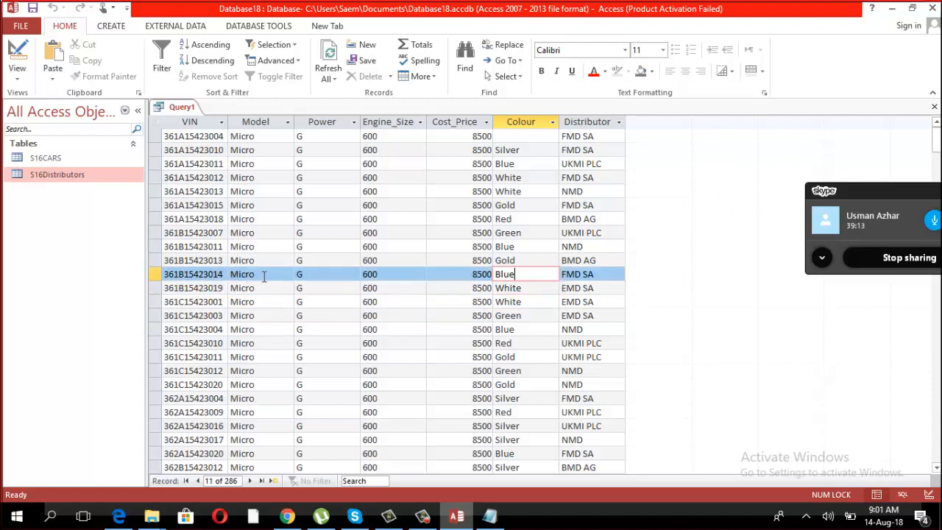
click(251, 277)
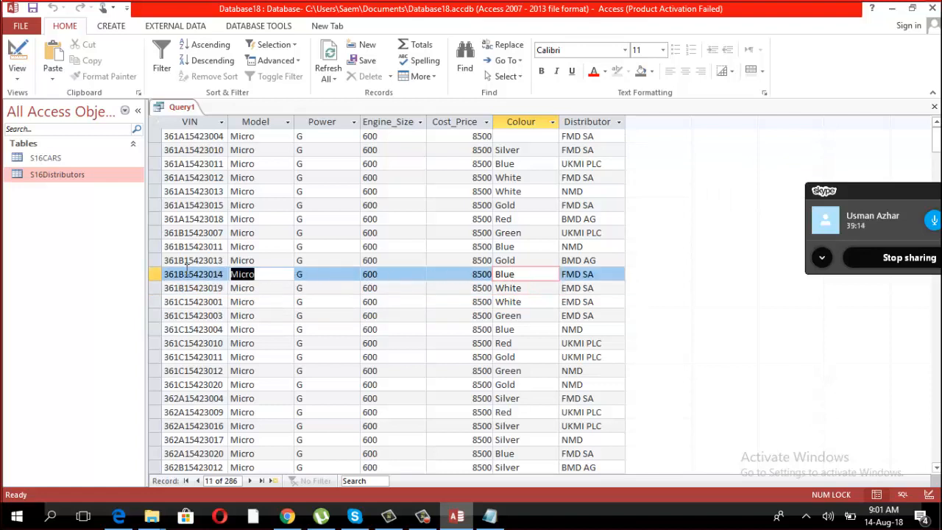
Step: Review the Model criterion in Design View, rerun the query and examine the Colour and Model cells of several records
click(17, 74)
click(30, 154)
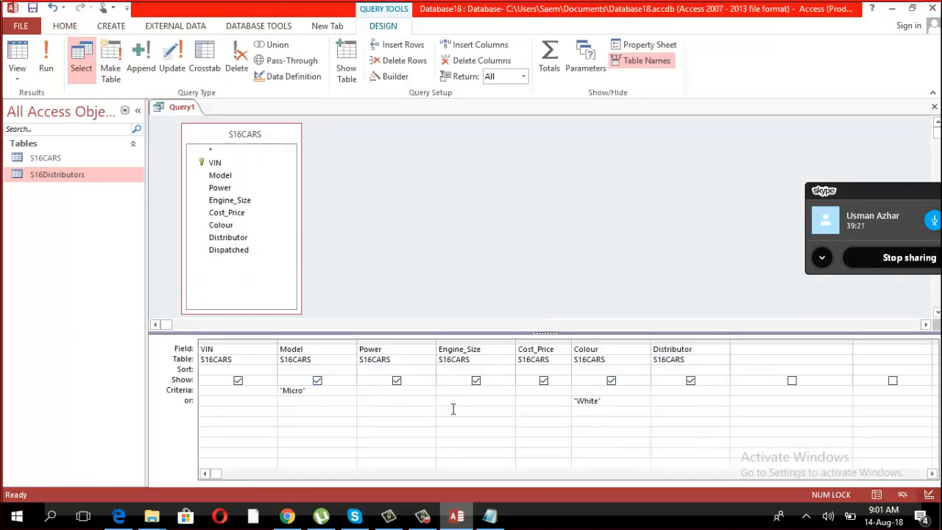
double_click(308, 391)
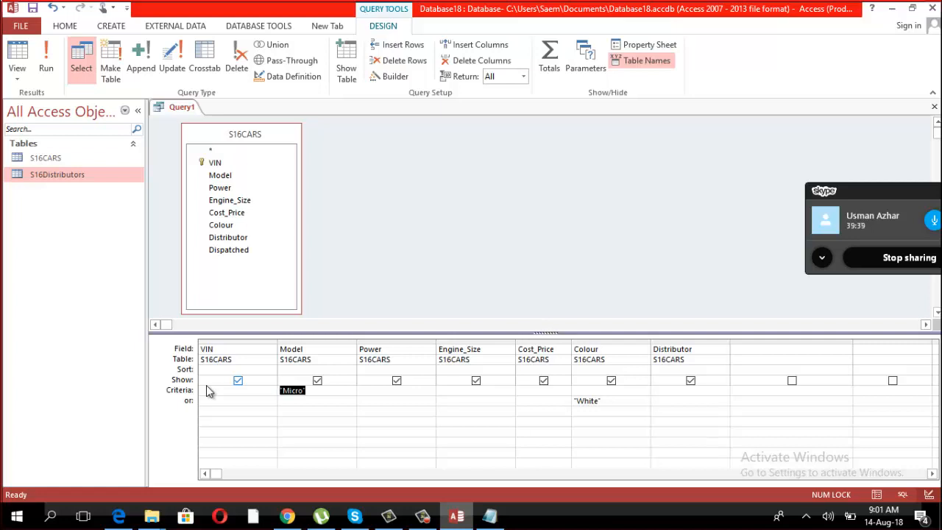
click(47, 70)
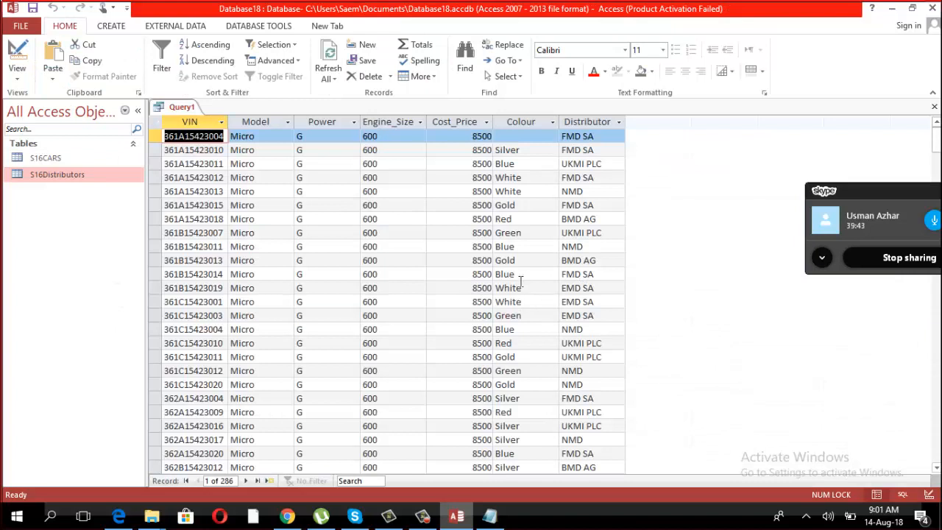
double_click(520, 275)
drag(497, 258, 431, 254)
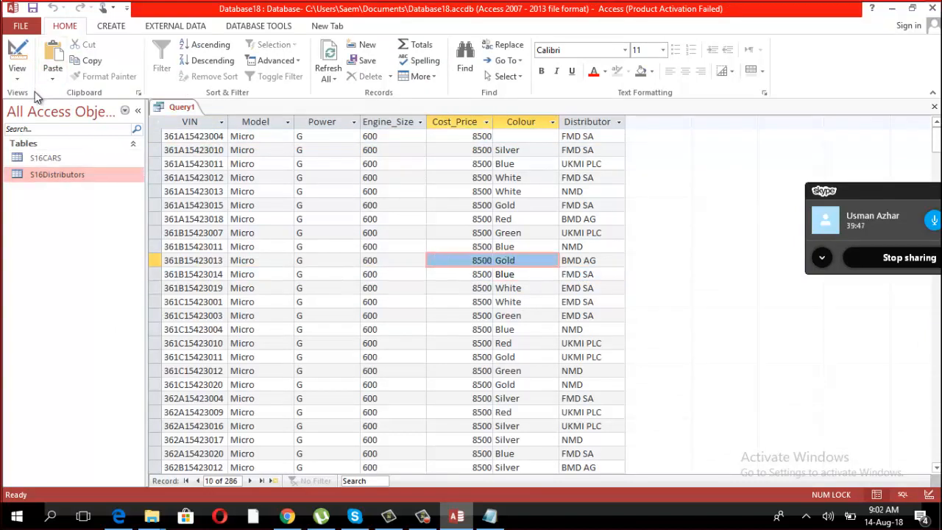
click(278, 373)
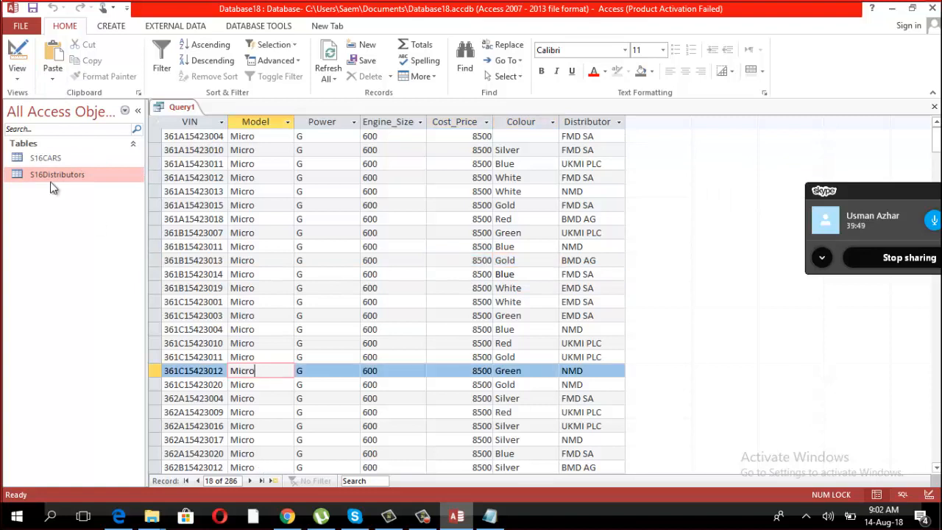
Step: Check the "Micro" and "White" criteria on their separate rows in Design View and rerun the query
click(18, 70)
click(55, 165)
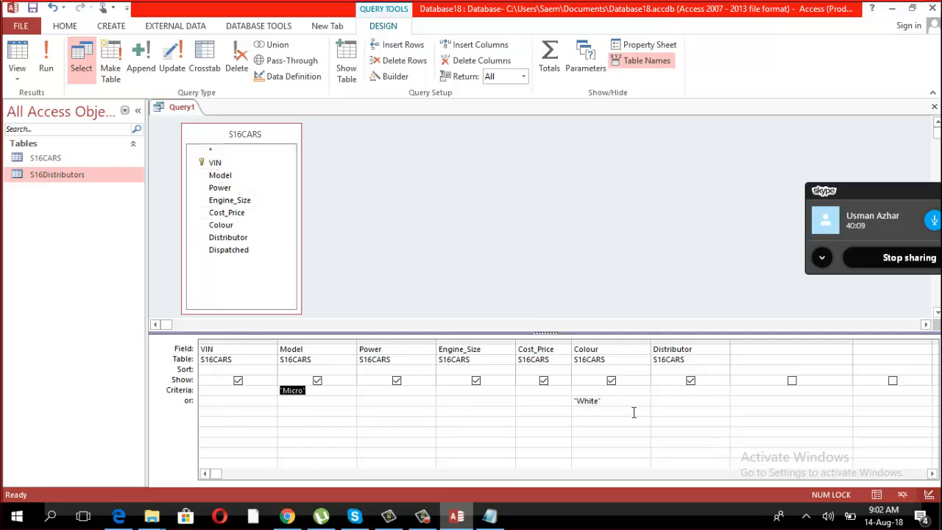
click(49, 65)
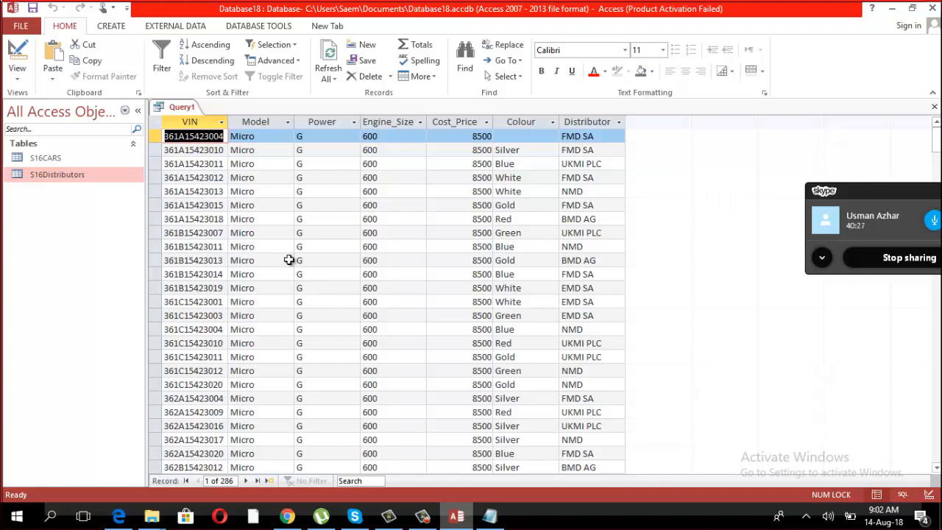
Step: Examine the full result set, comparing the Model and Colour values of the adjacent Green and Gold Micro records with distributor NMD
click(156, 121)
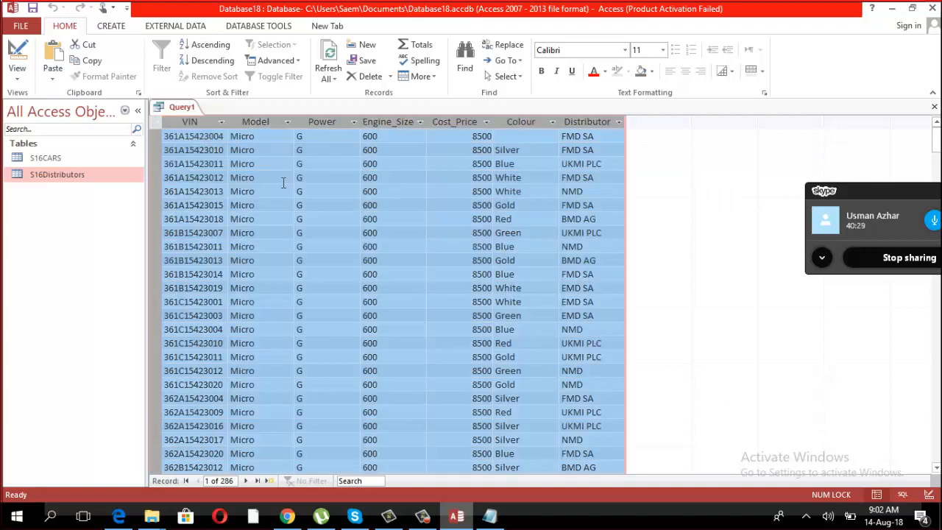
click(508, 384)
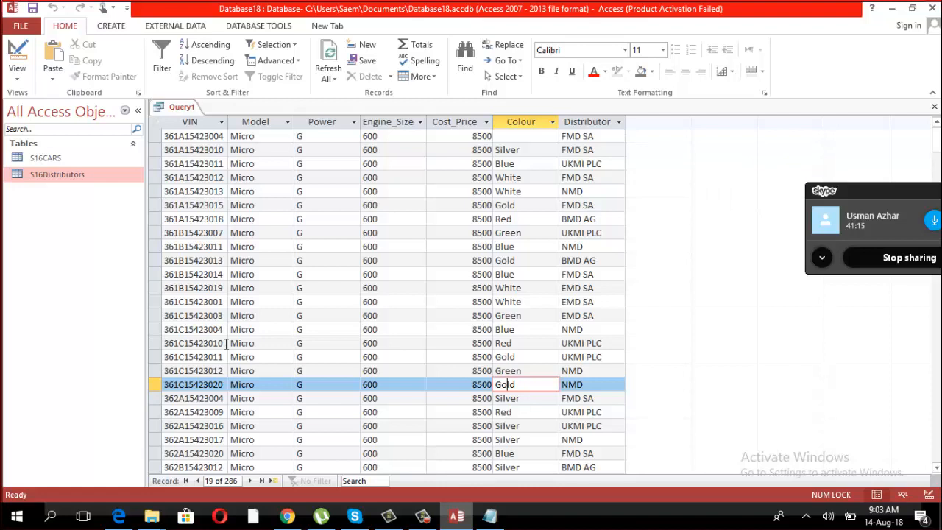
click(539, 385)
click(158, 385)
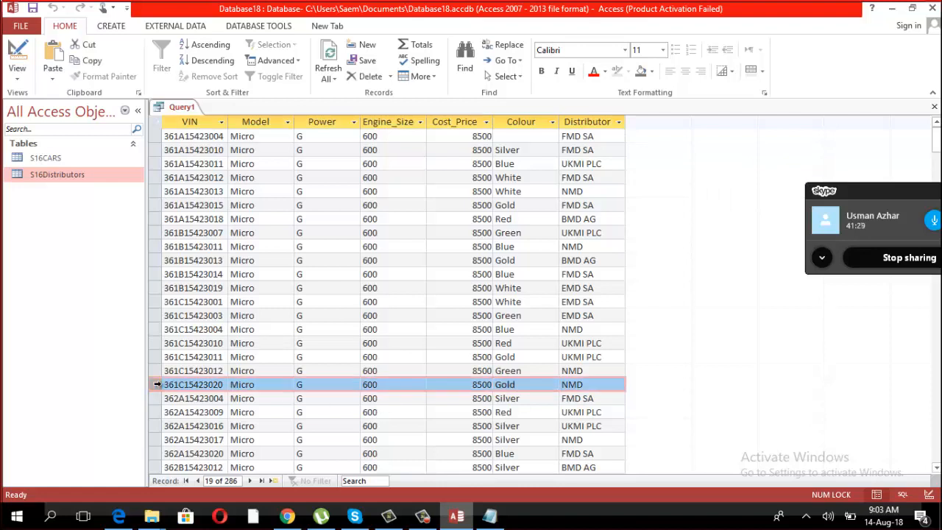
click(150, 371)
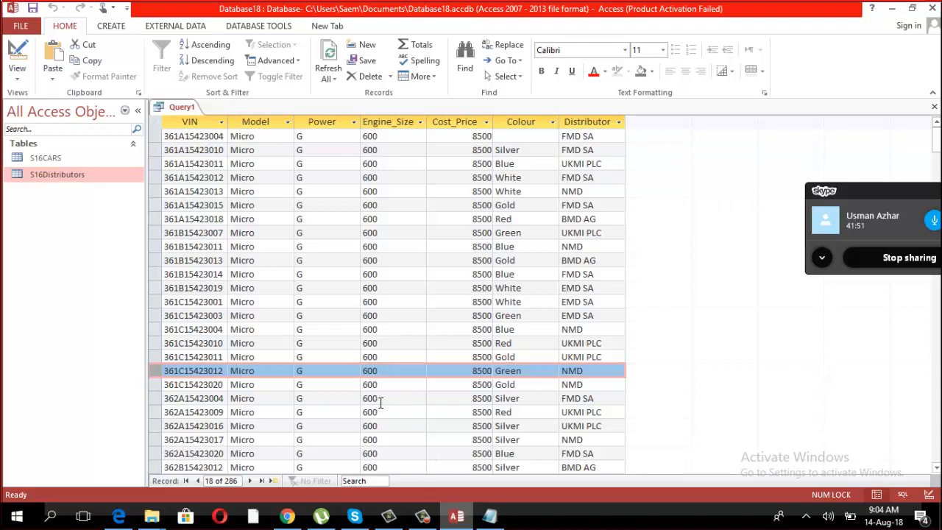
click(173, 384)
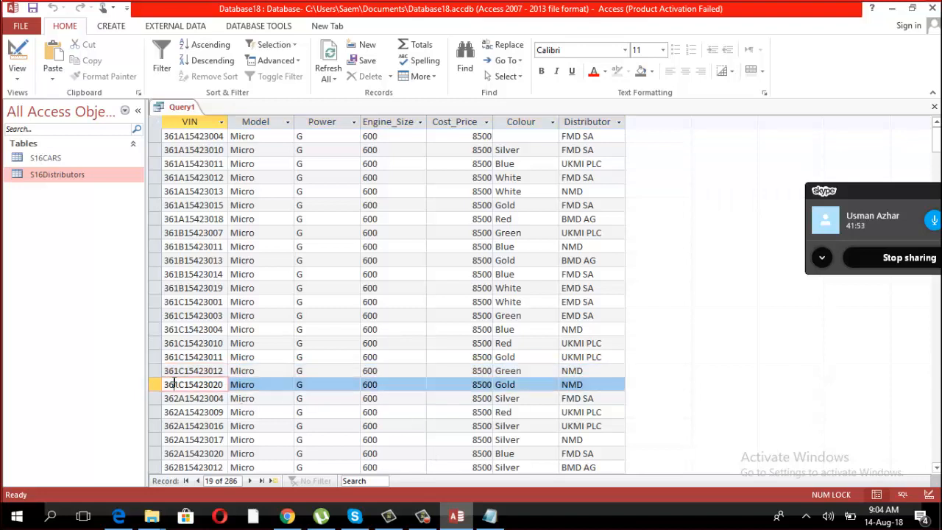
click(269, 386)
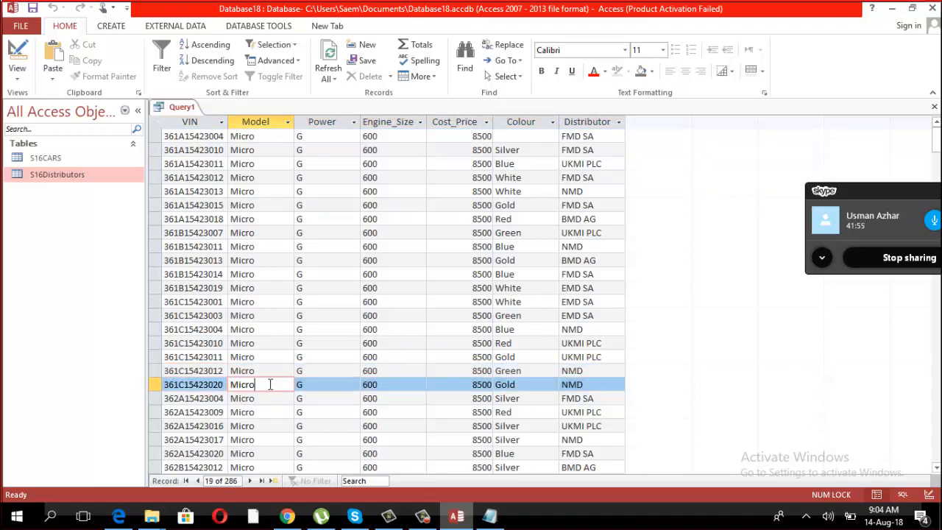
click(273, 372)
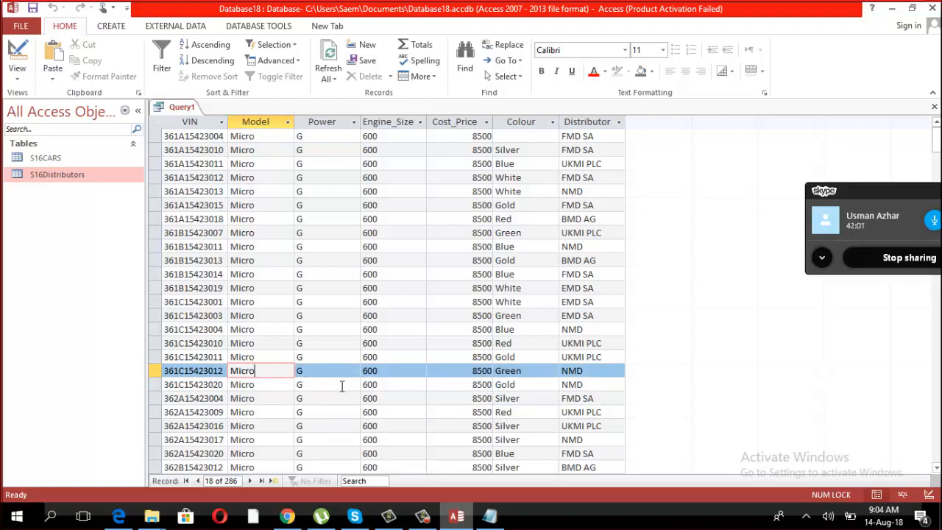
click(428, 370)
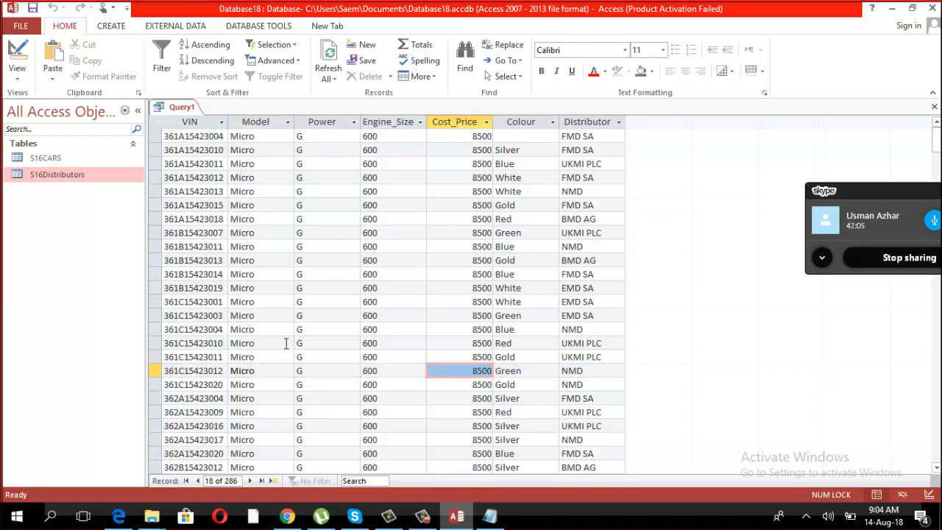
double_click(213, 330)
click(195, 372)
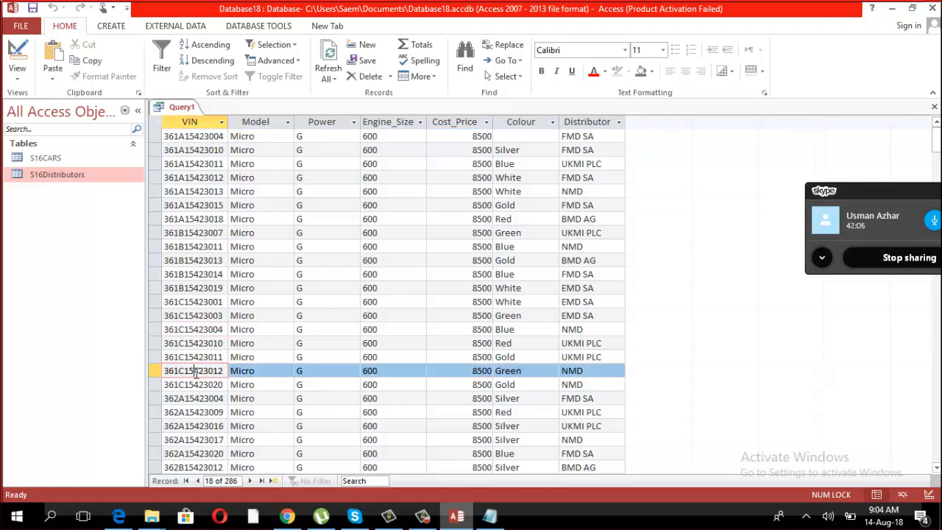
Step: Review the Model column's criterion and Show setting in Design View and rerun the query
click(17, 79)
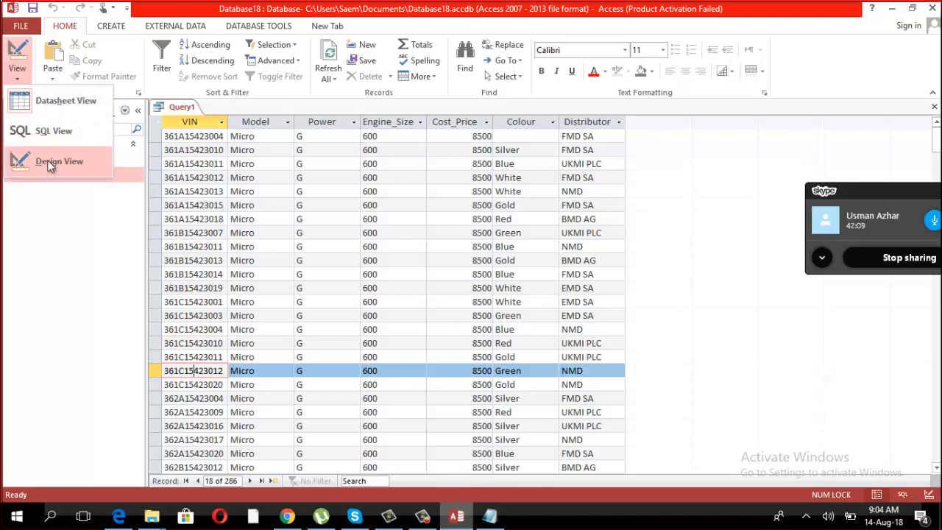
click(45, 160)
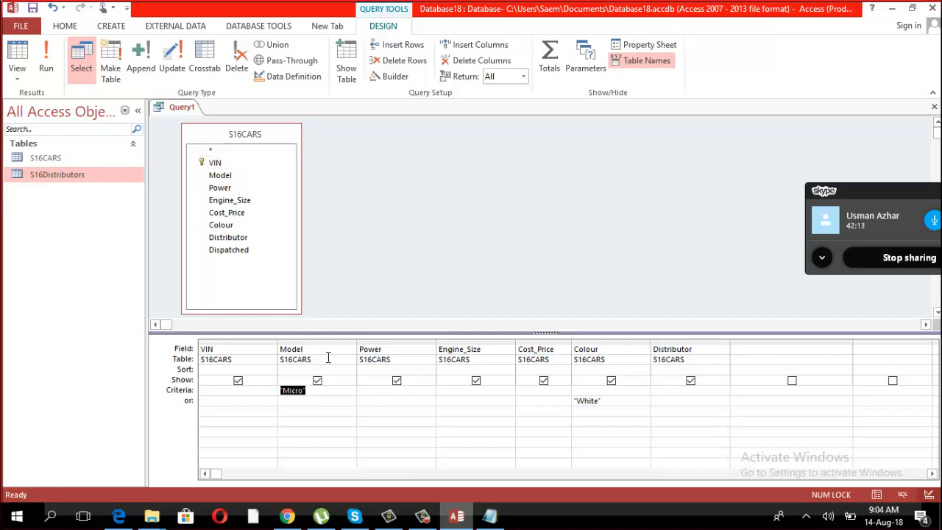
click(328, 384)
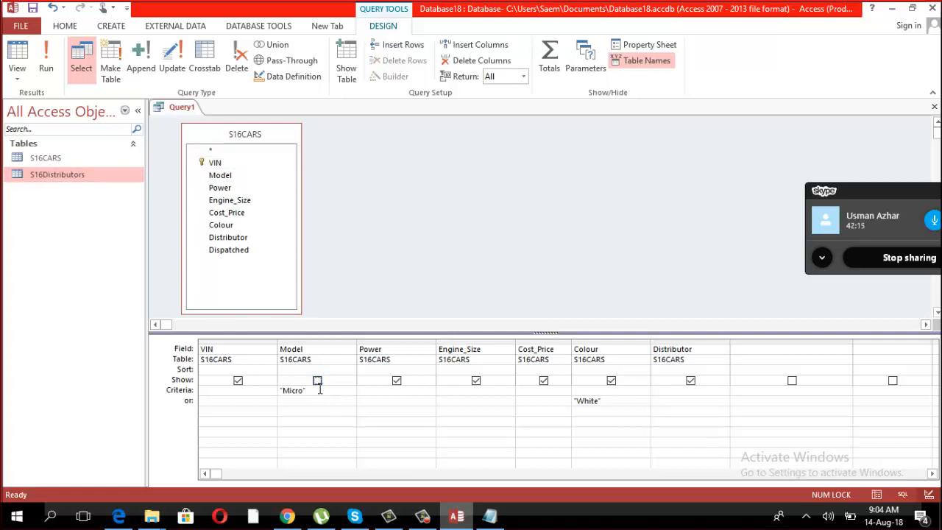
click(46, 60)
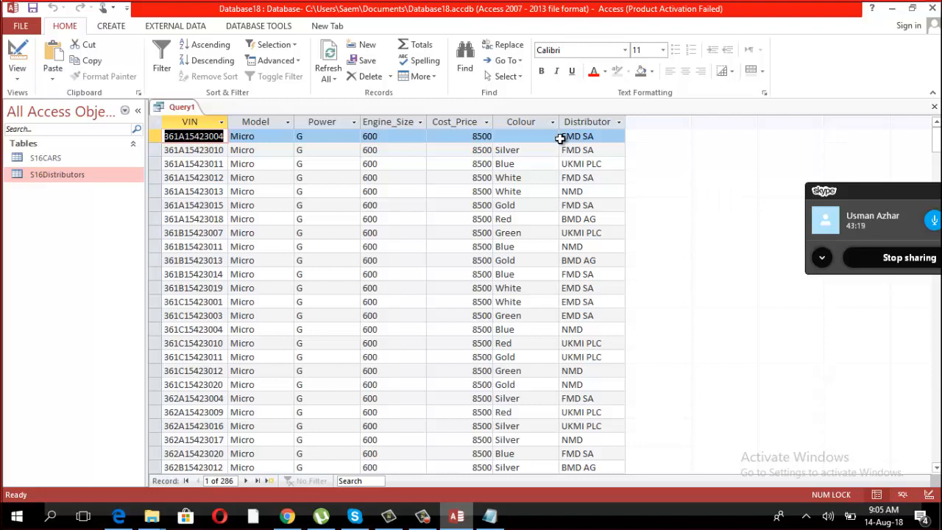
Step: Save the query as Query1 and generate a report based on it
click(111, 26)
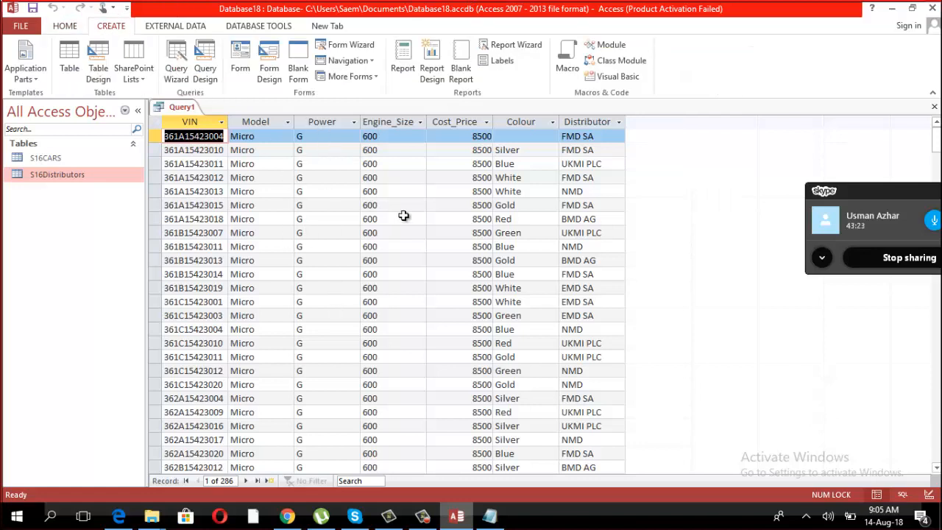
click(407, 77)
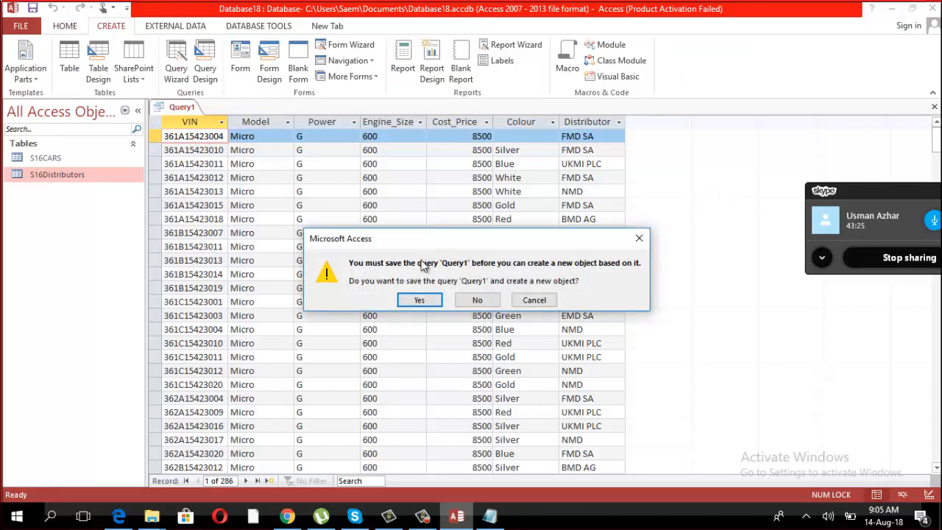
click(420, 299)
click(464, 205)
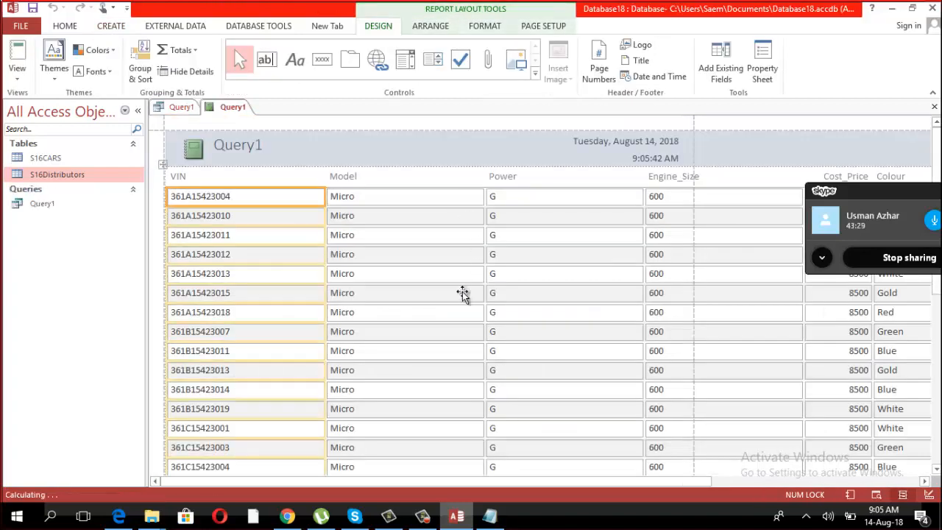
Step: Narrow the report's VIN and Model columns and close the report without keeping it
drag(323, 196, 250, 197)
drag(408, 197, 301, 196)
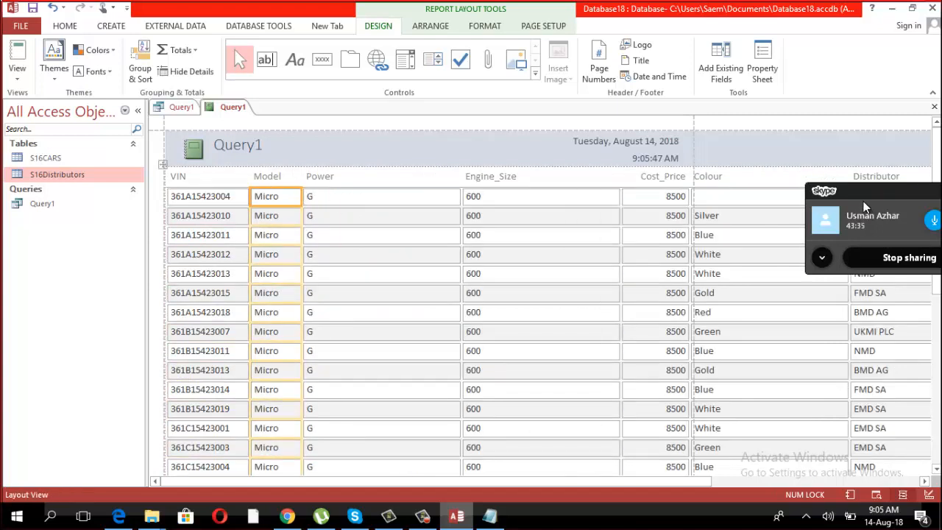
drag(865, 208, 538, 35)
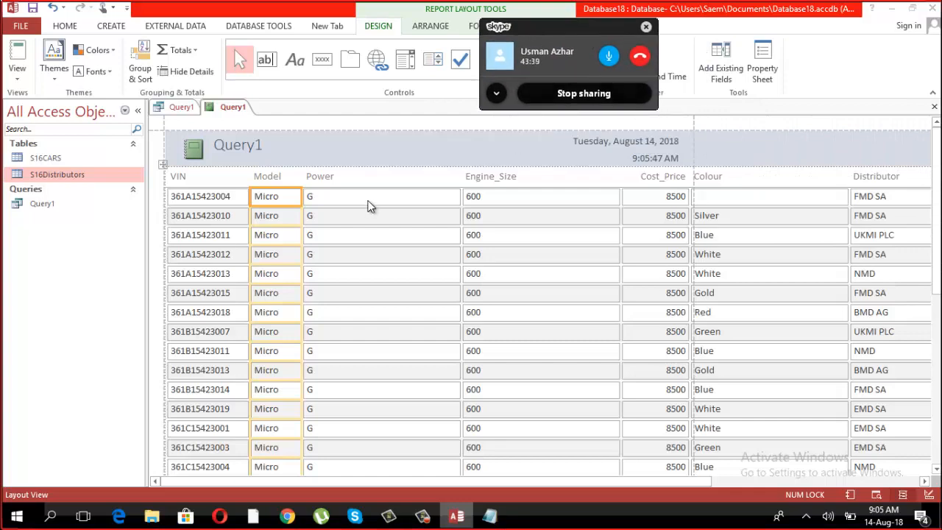
click(934, 107)
click(420, 297)
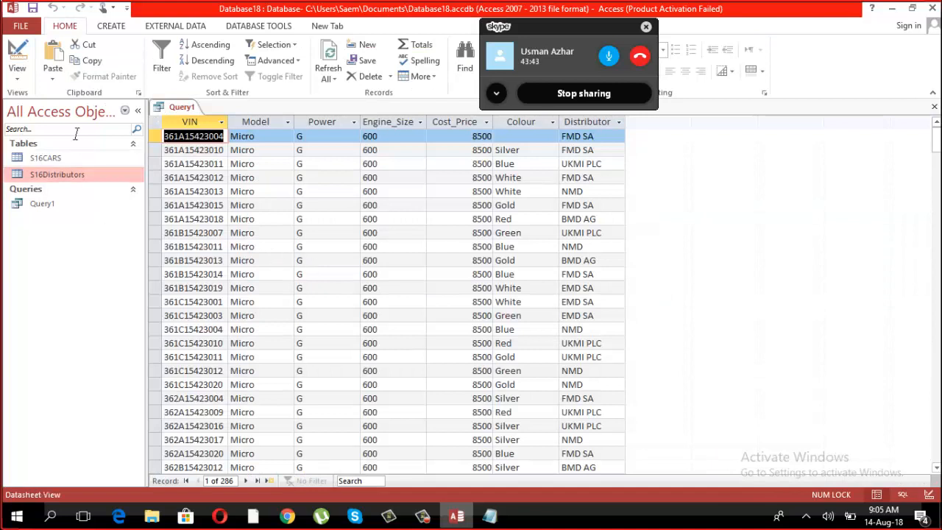
Step: Create a new report from the open Query1 results
click(111, 26)
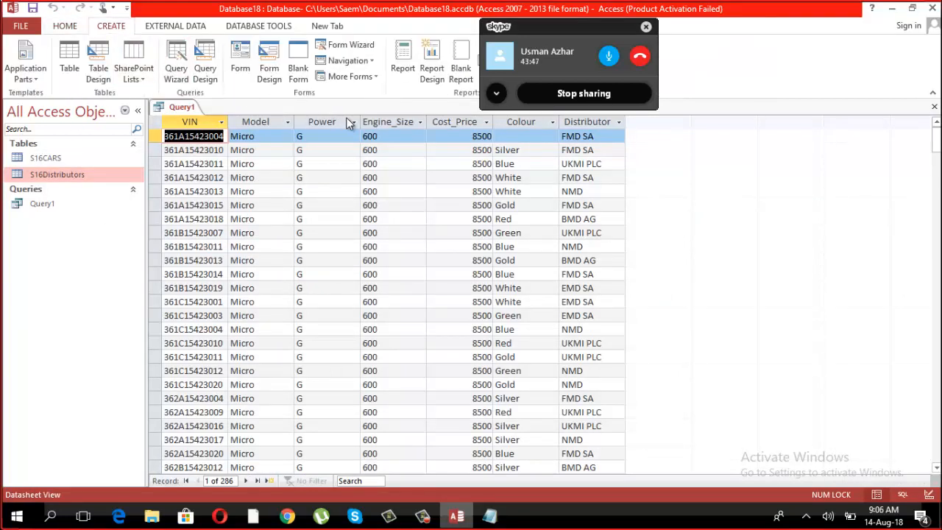
drag(518, 28, 736, 60)
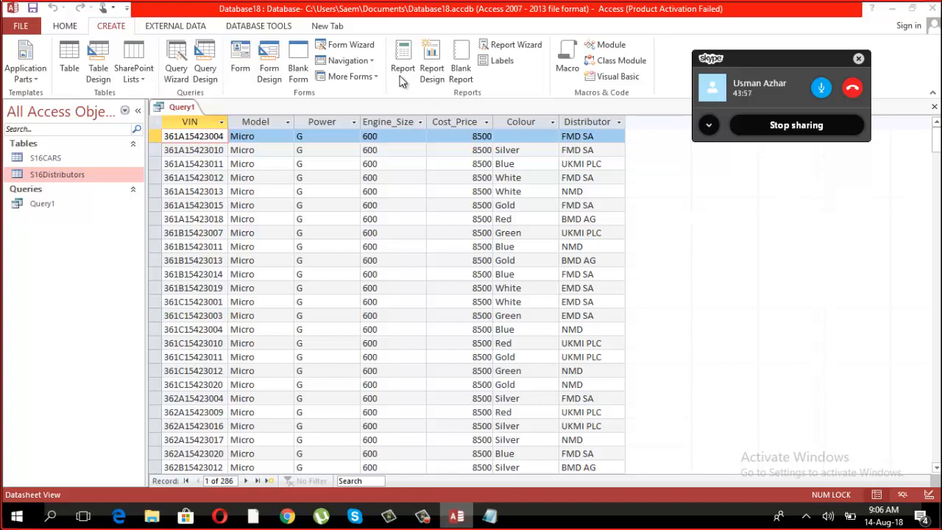
click(403, 79)
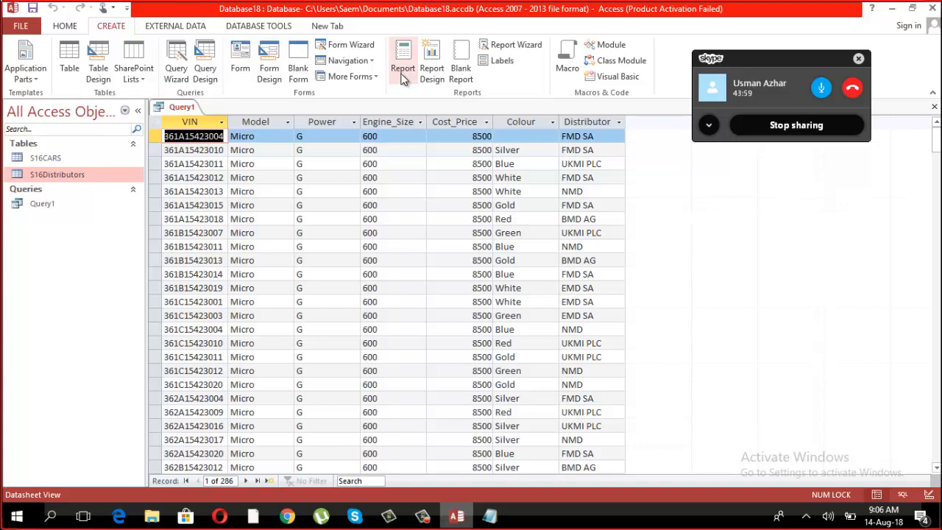
click(407, 71)
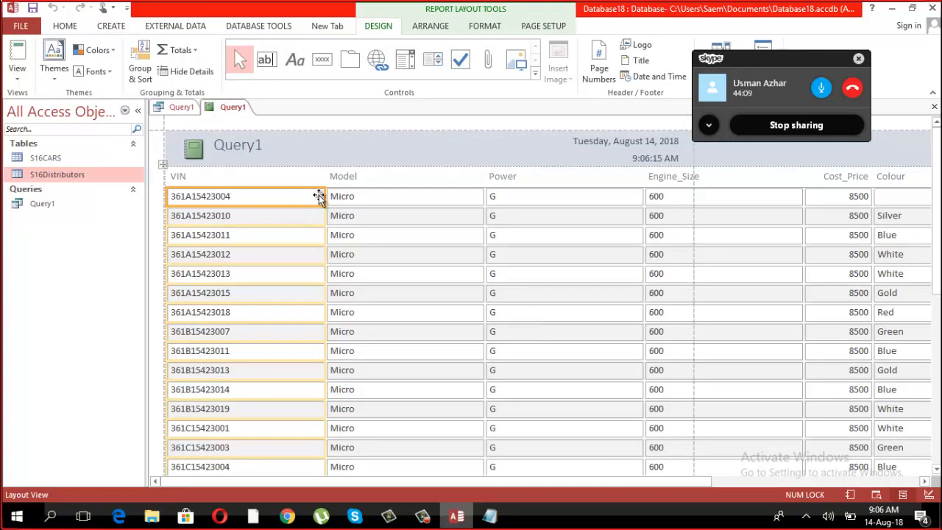
Step: Narrow the VIN, Model, Power, Engine_Size and Colour columns so that all report fields fit within the page width
drag(325, 196, 237, 196)
click(346, 196)
drag(397, 196, 282, 196)
click(388, 196)
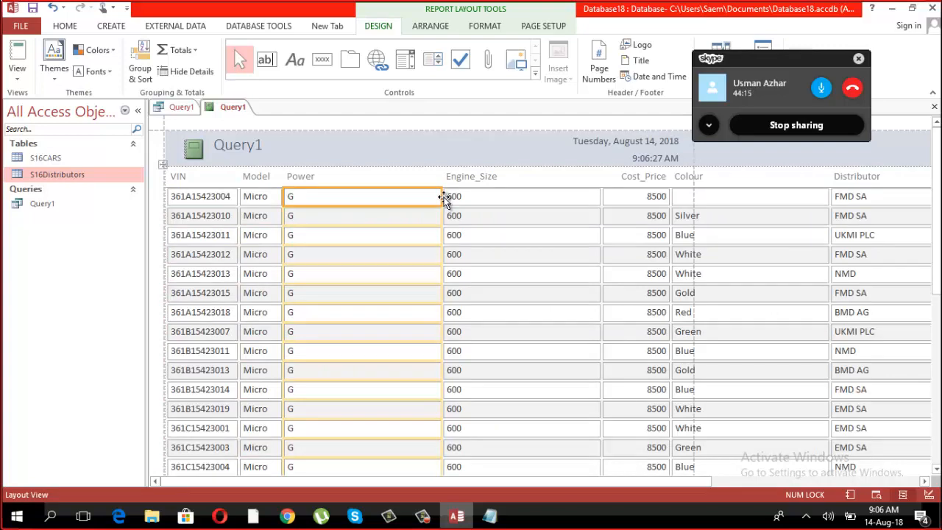
drag(444, 198, 321, 196)
click(458, 195)
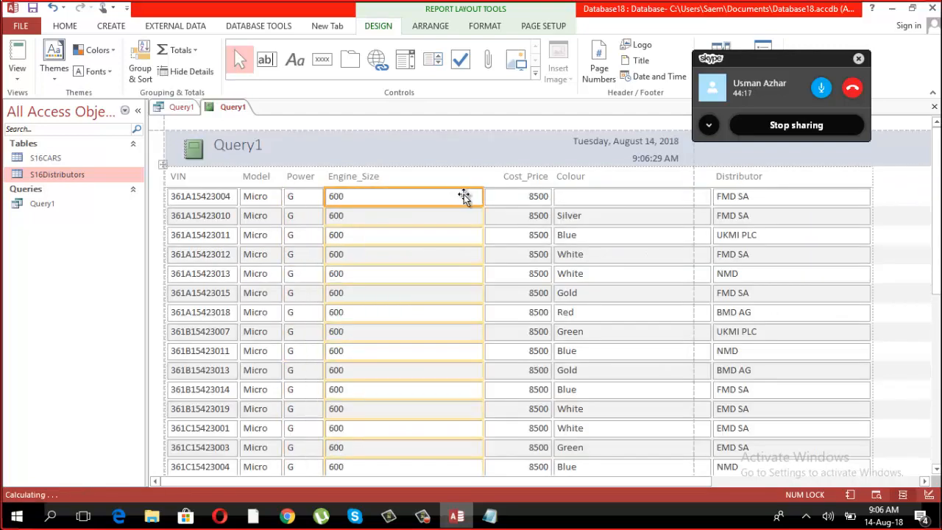
drag(482, 198, 392, 196)
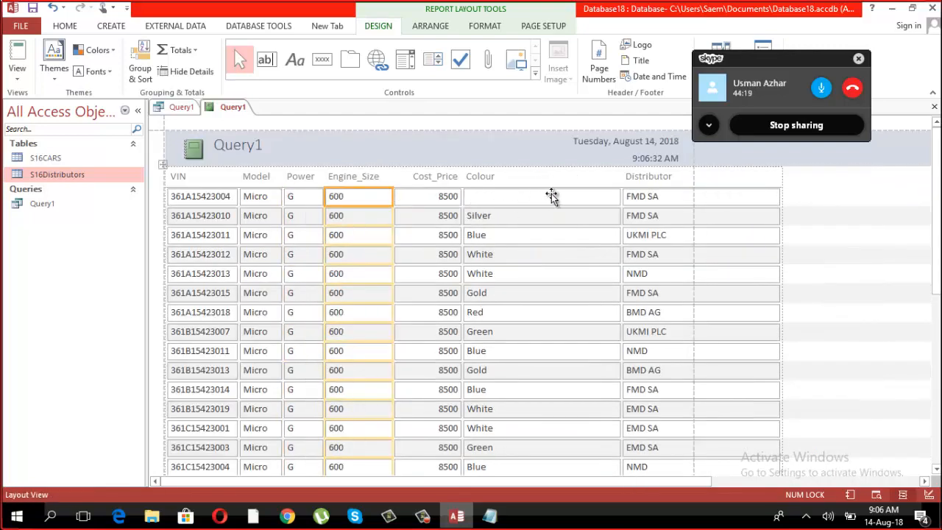
click(561, 197)
drag(623, 198, 523, 198)
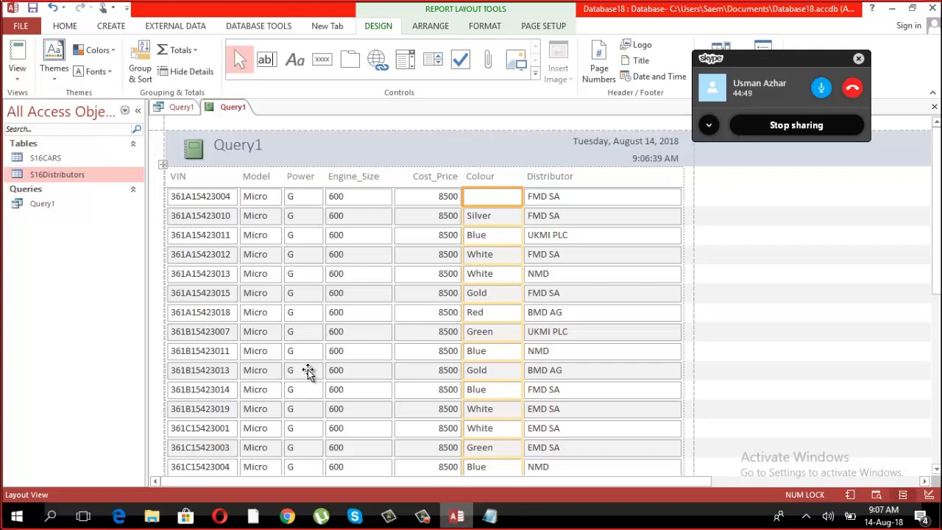
scroll(307, 370, down, 5)
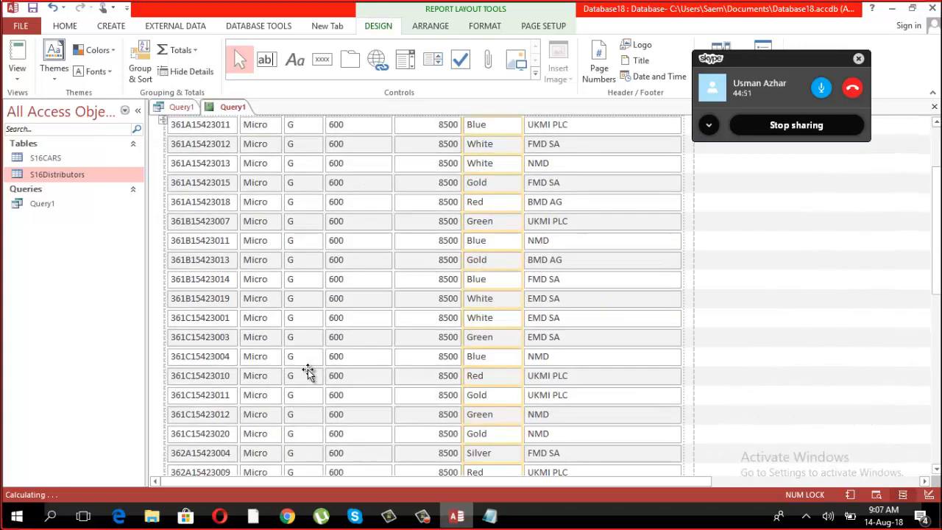
scroll(541, 419, up, 5)
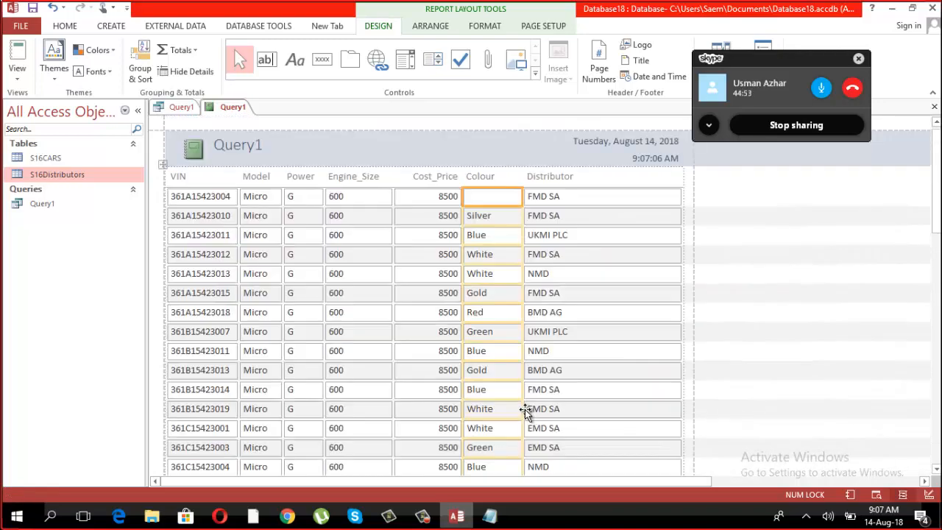
click(891, 9)
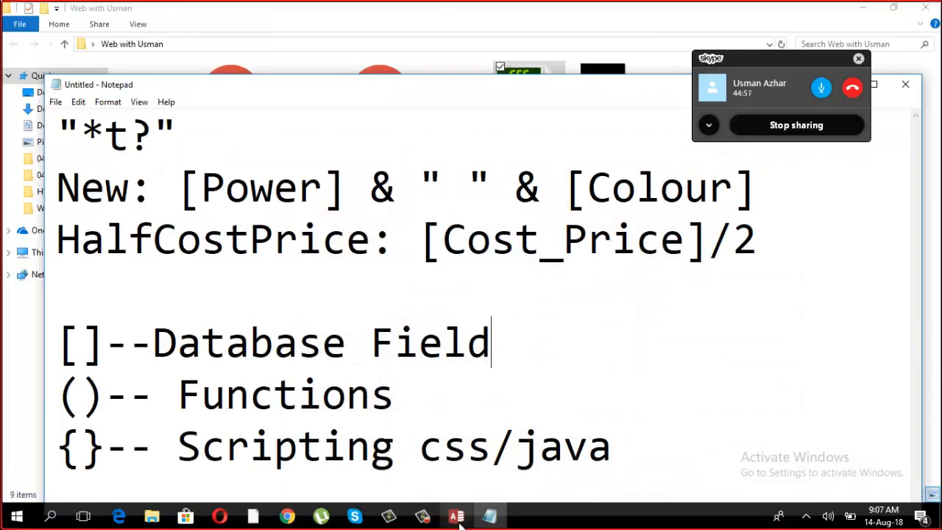
click(458, 520)
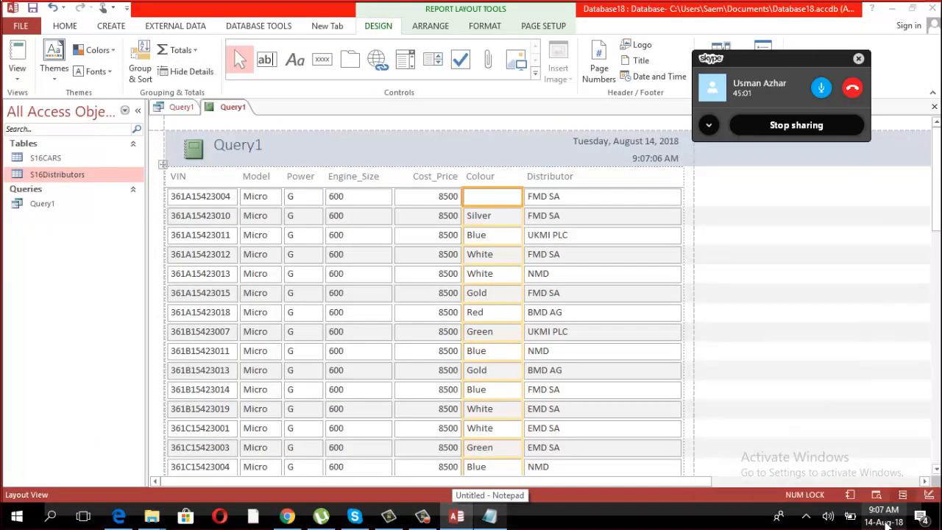
click(886, 521)
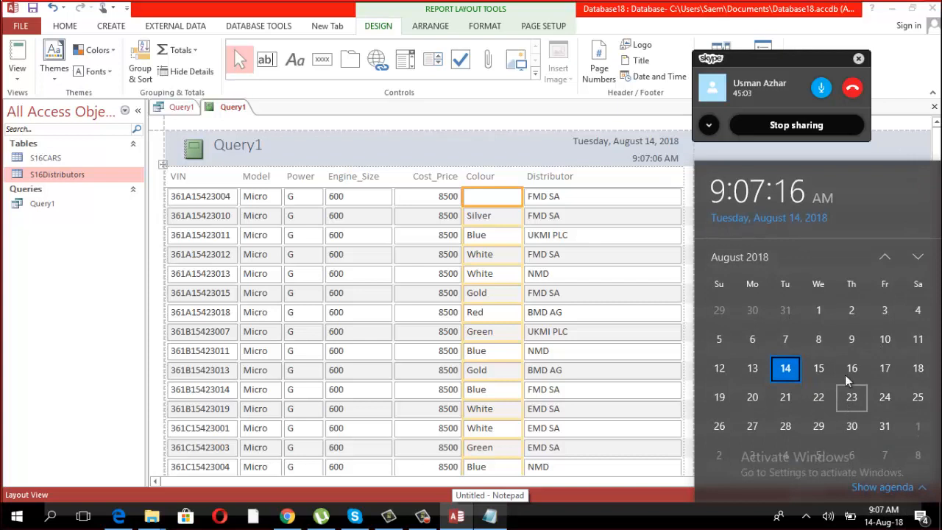